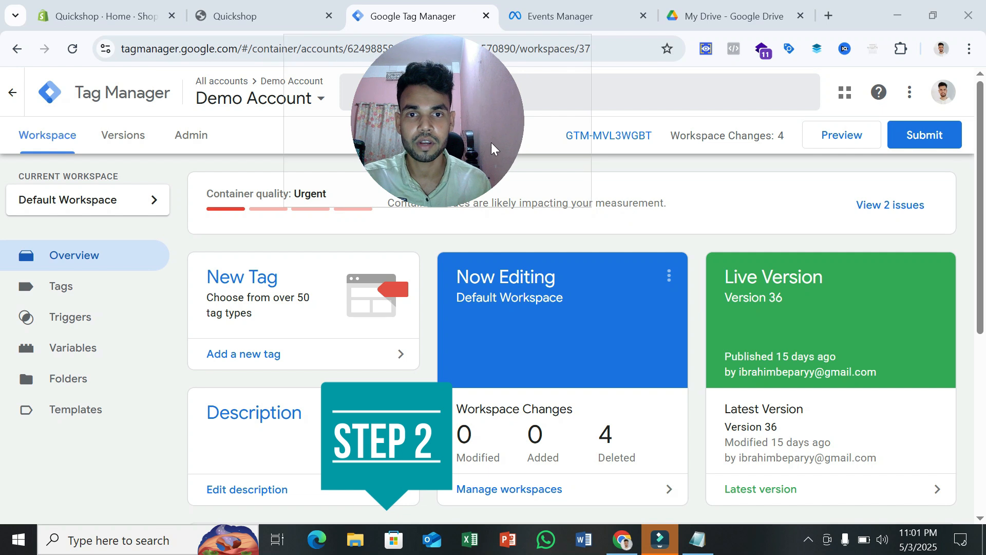
- Copy the Google Tag Manager head snippet from the container's installation instructions and close them
left_click_drag(490, 140, 985, 470)
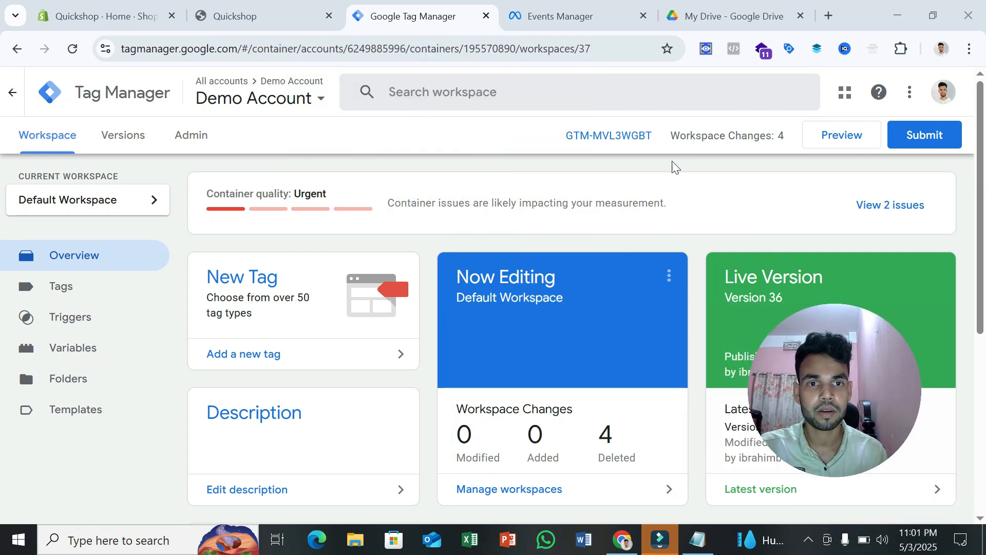
left_click(618, 141)
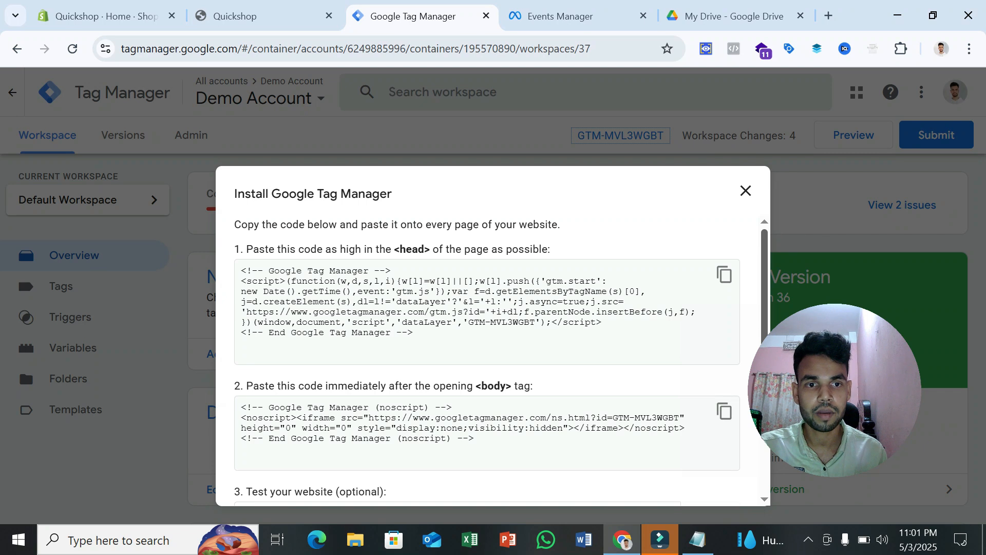
left_click(726, 276)
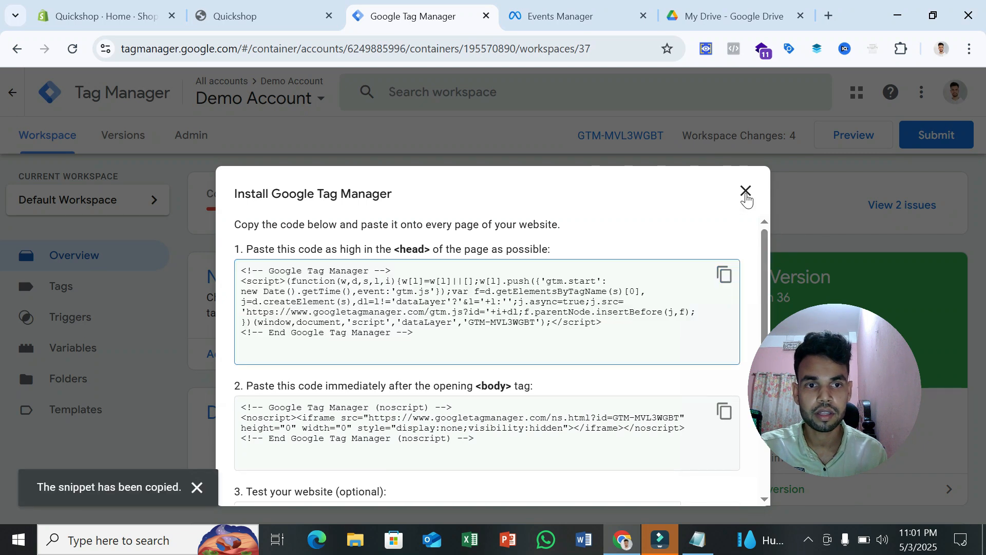
left_click(745, 191)
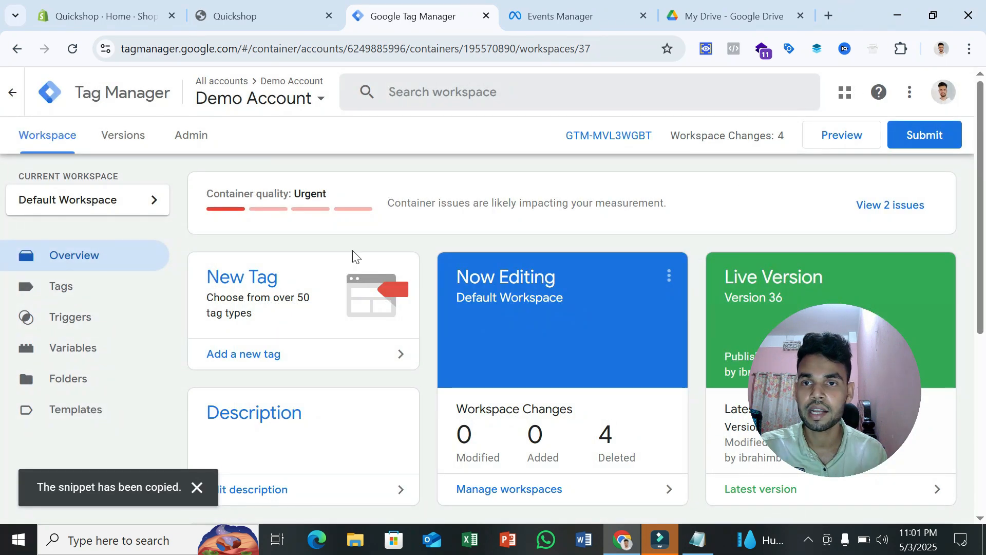
- Look through the Quickshop storefront's home page, including its featured products
left_click(270, 11)
scroll(432, 270, "down", 5)
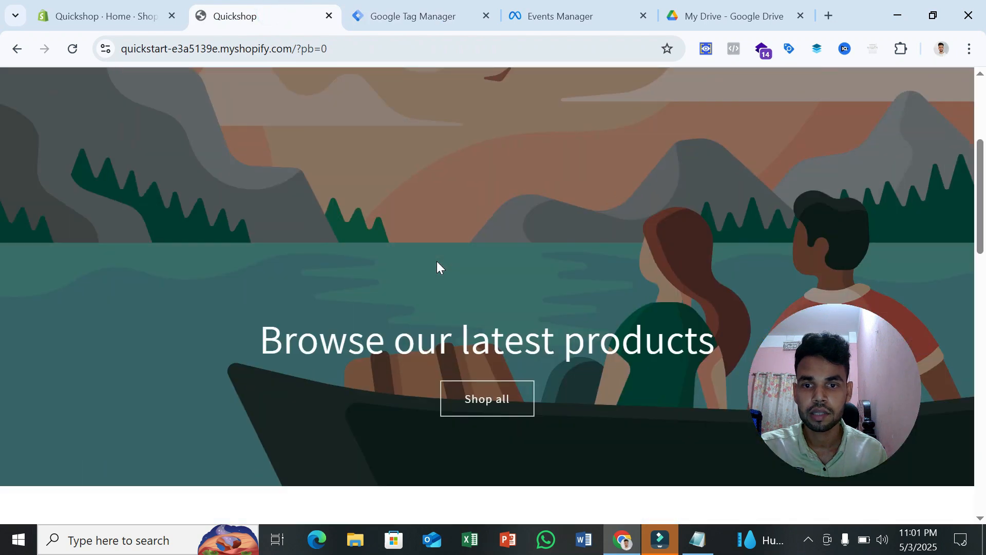
scroll(437, 267, "down", 5)
scroll(437, 272, "down", 3)
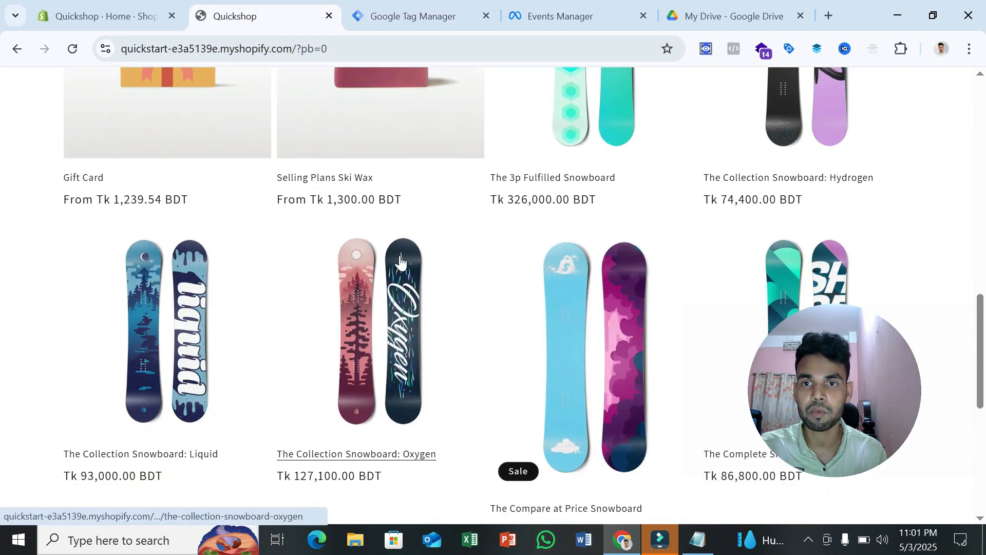
scroll(410, 267, "up", 3)
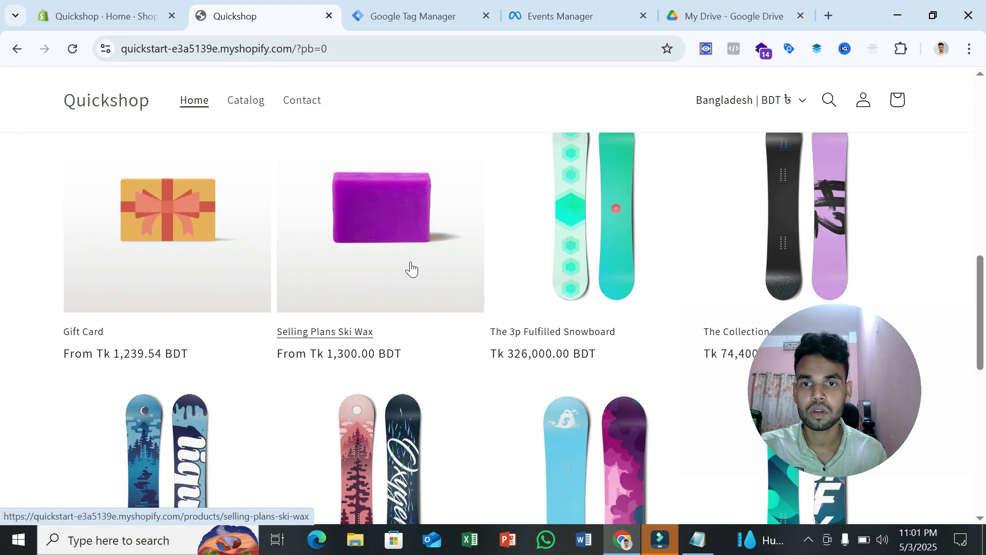
scroll(408, 257, "up", 5)
left_click(385, 5)
left_click(268, 6)
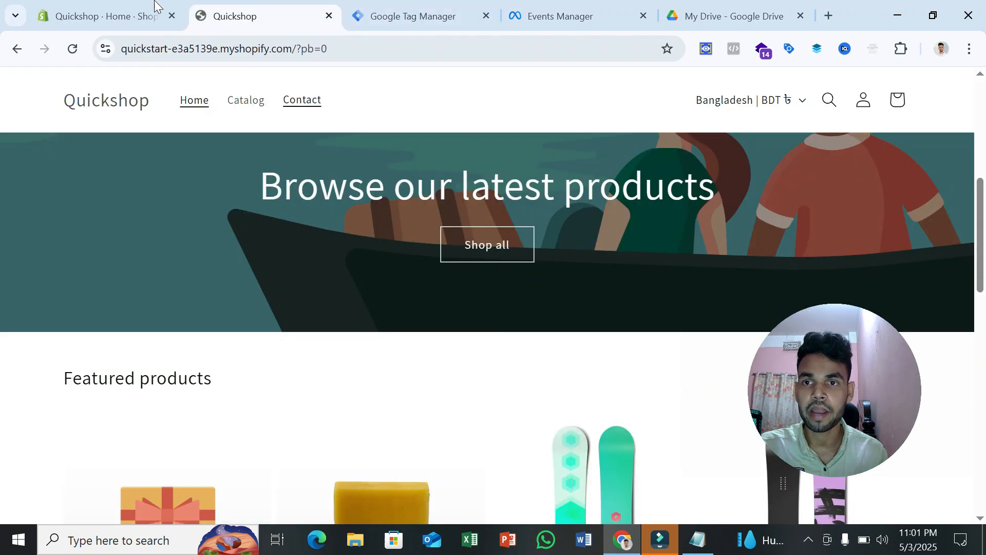
- In the Shopify admin, open the code of the store's current Dawn theme for editing
left_click(83, 6)
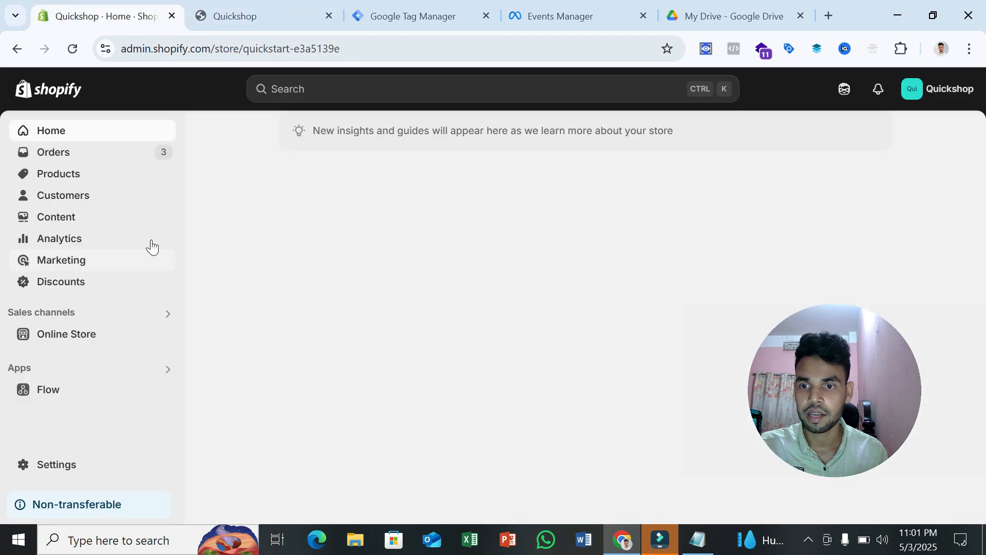
left_click(71, 337)
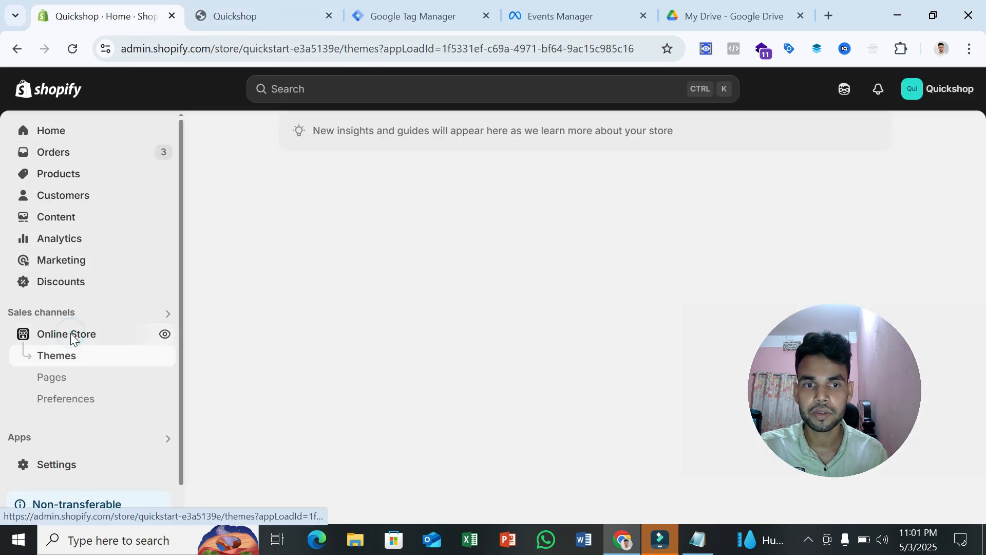
scroll(575, 216, "down", 2)
scroll(599, 198, "down", 2)
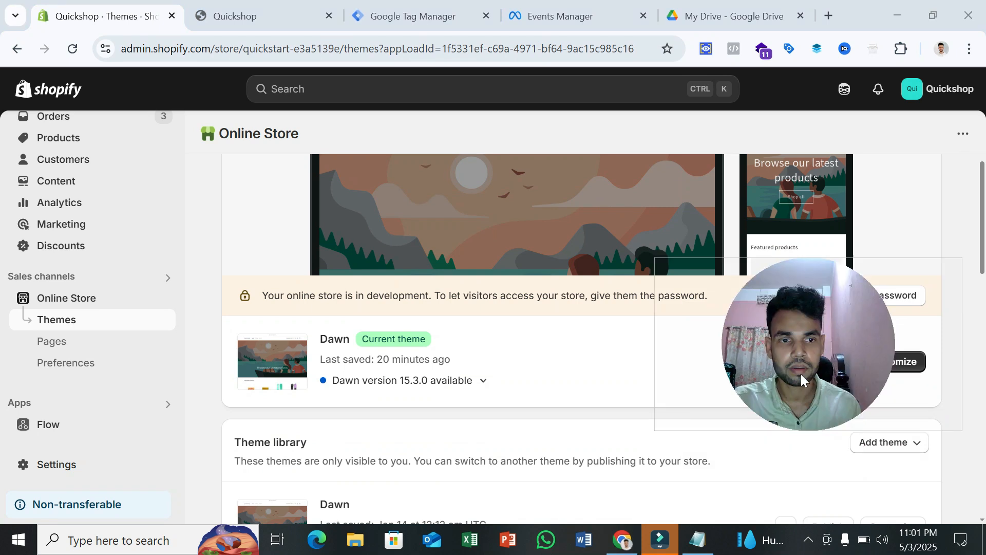
left_click(842, 361)
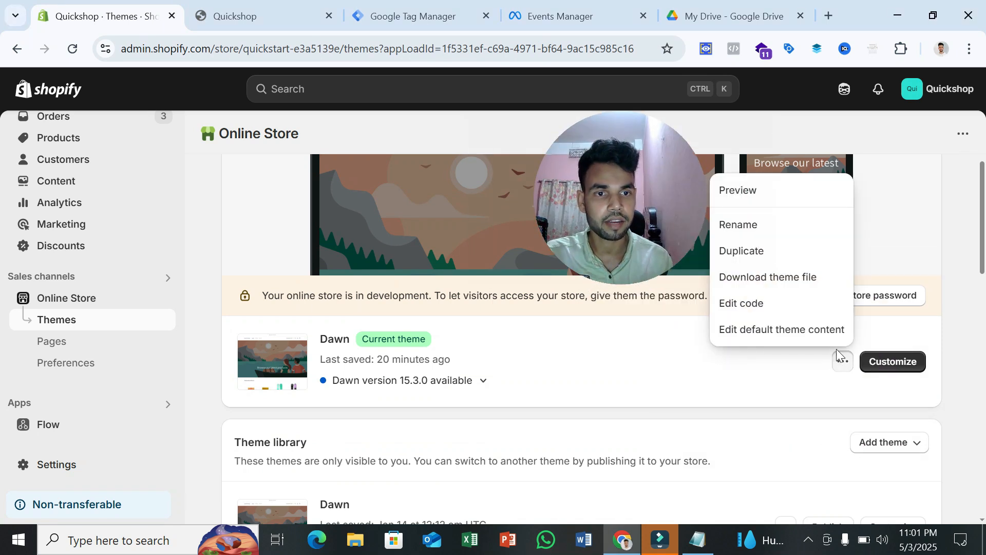
left_click(754, 307)
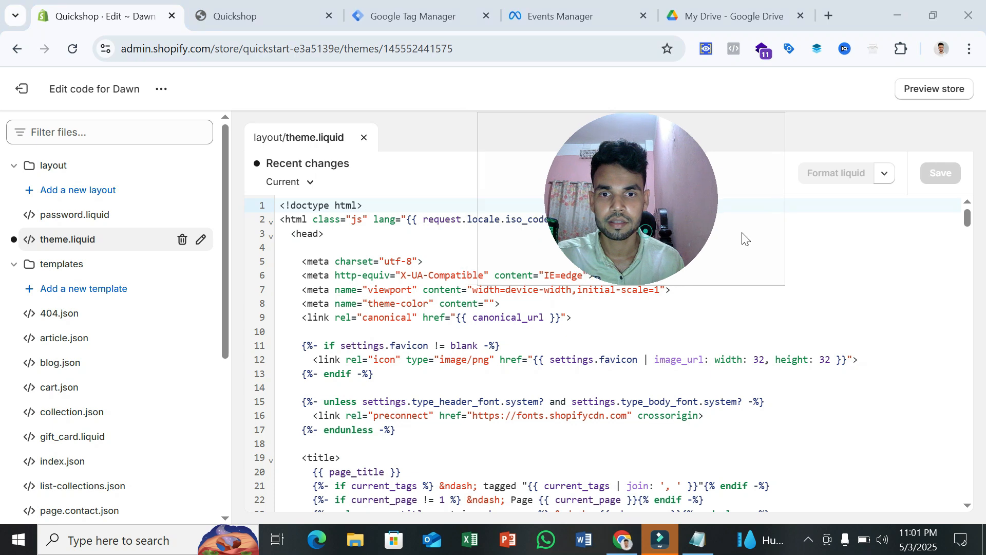
left_click_drag(646, 232, 836, 233)
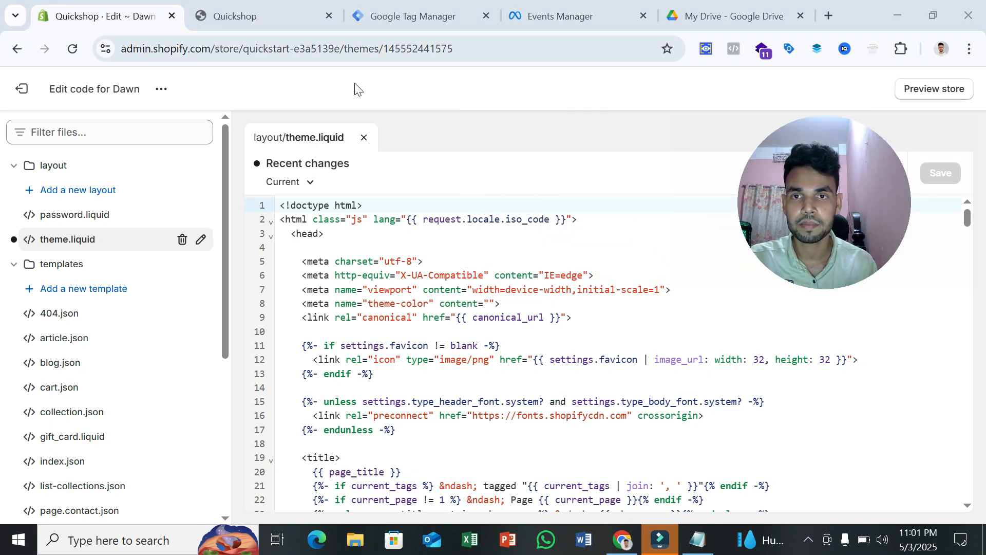
- Check the Tag Manager installation instructions and paste the head snippet directly below the opening <head> tag in theme.liquid
left_click(418, 19)
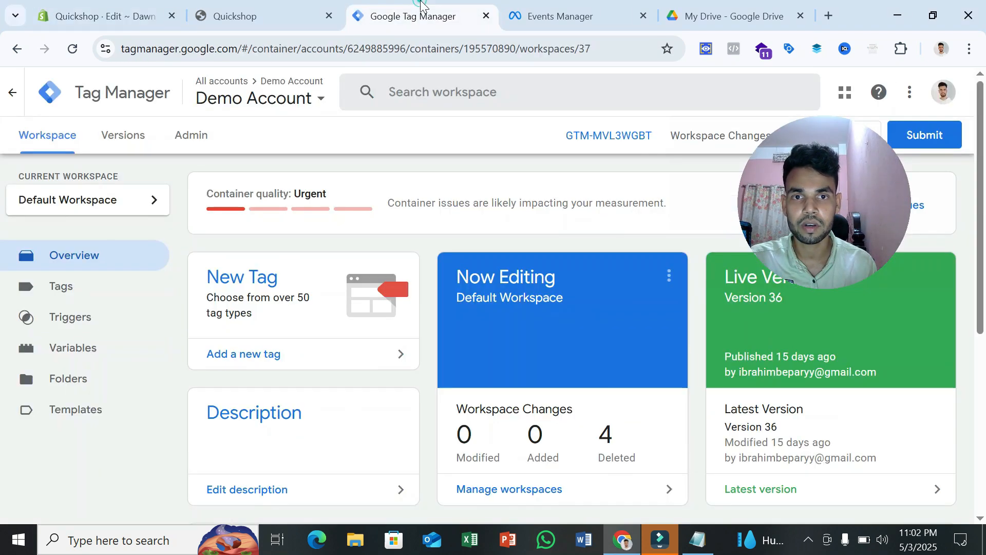
left_click(618, 134)
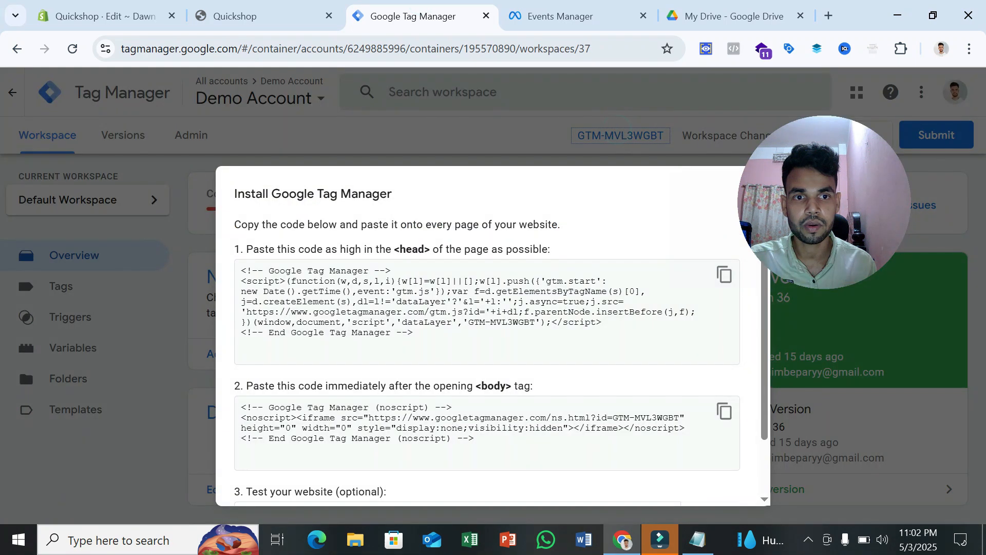
left_click(125, 10)
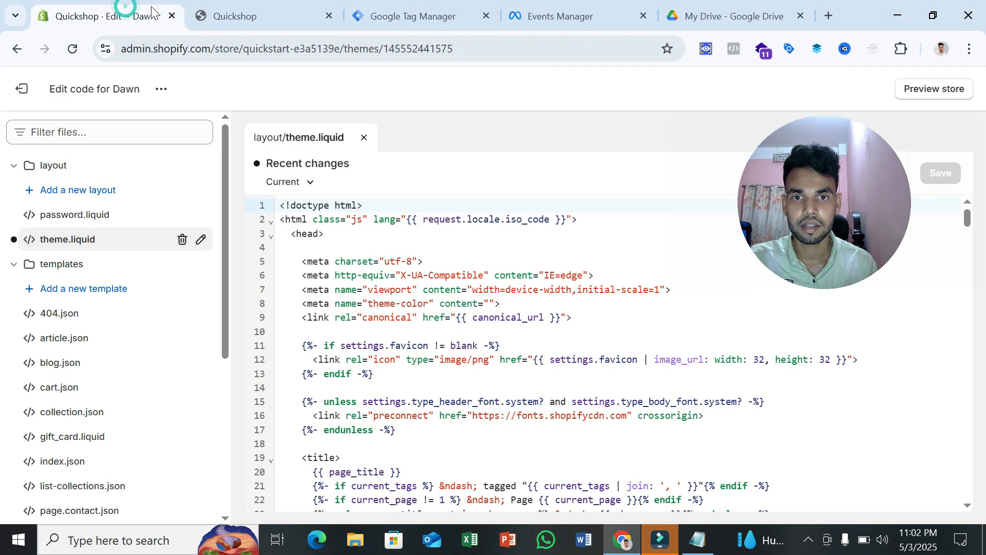
left_click(439, 9)
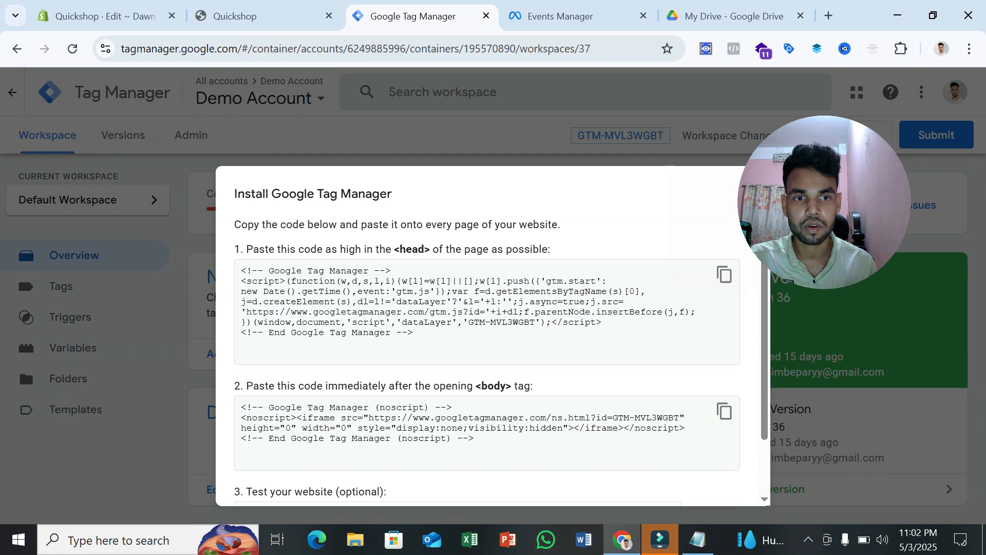
left_click(117, 16)
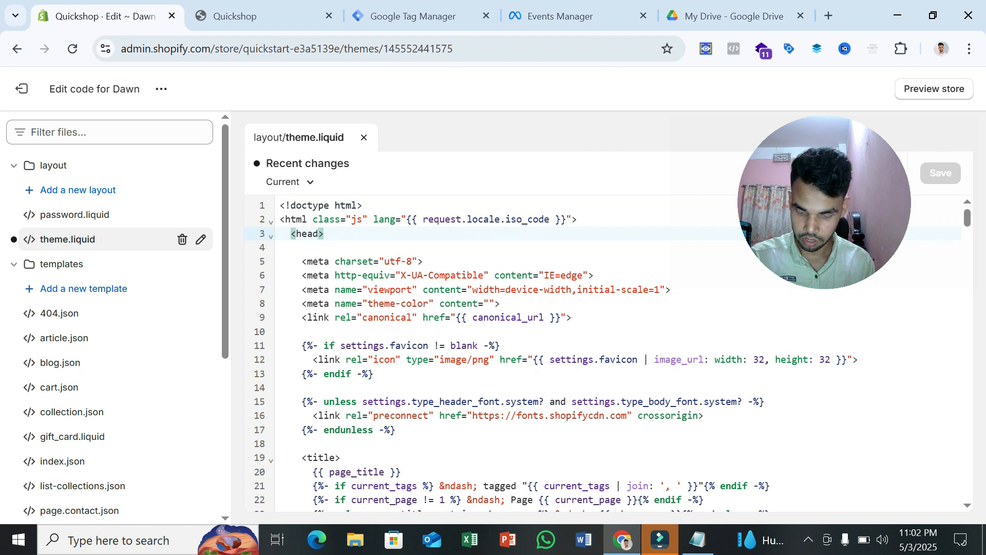
key("Return")
key("ctrl+v")
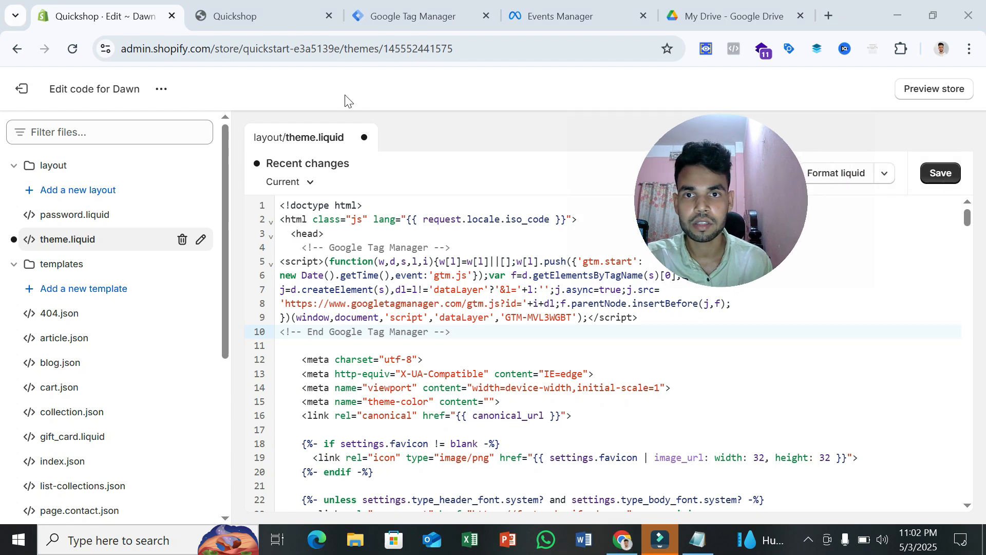
- Copy the noscript body snippet from the Google Tag Manager installation instructions
left_click(275, 11)
left_click(402, 7)
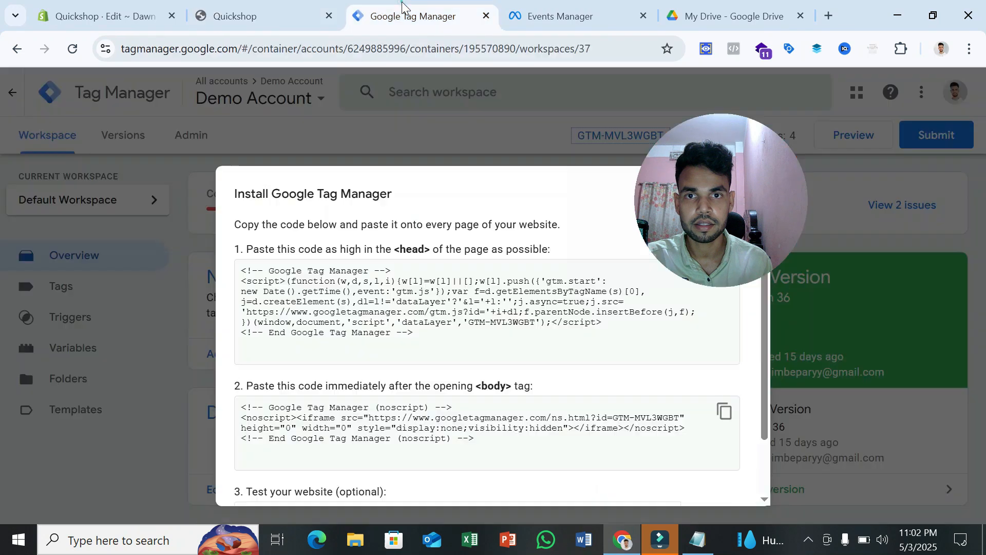
left_click(724, 412)
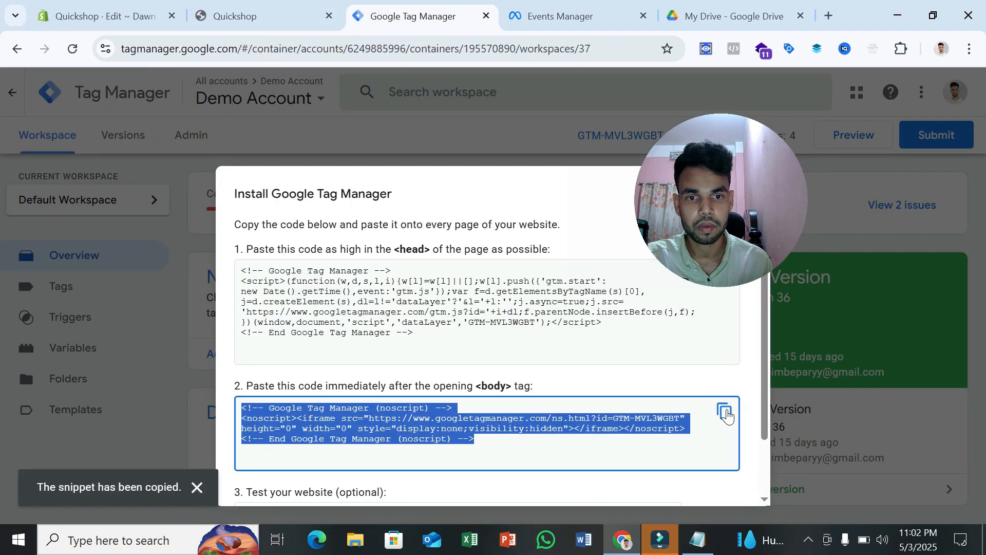
- Paste the noscript body snippet inside the <body> of theme.liquid, below the skip-to-content link, save the file and exit the code editor
left_click(98, 16)
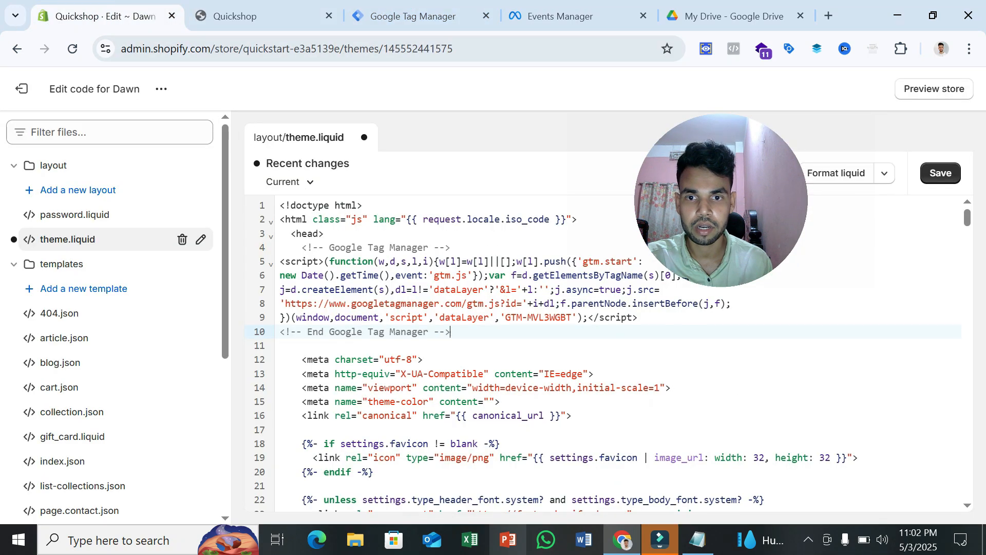
scroll(514, 355, "down", 2)
scroll(514, 354, "down", 1)
scroll(514, 354, "up", 2)
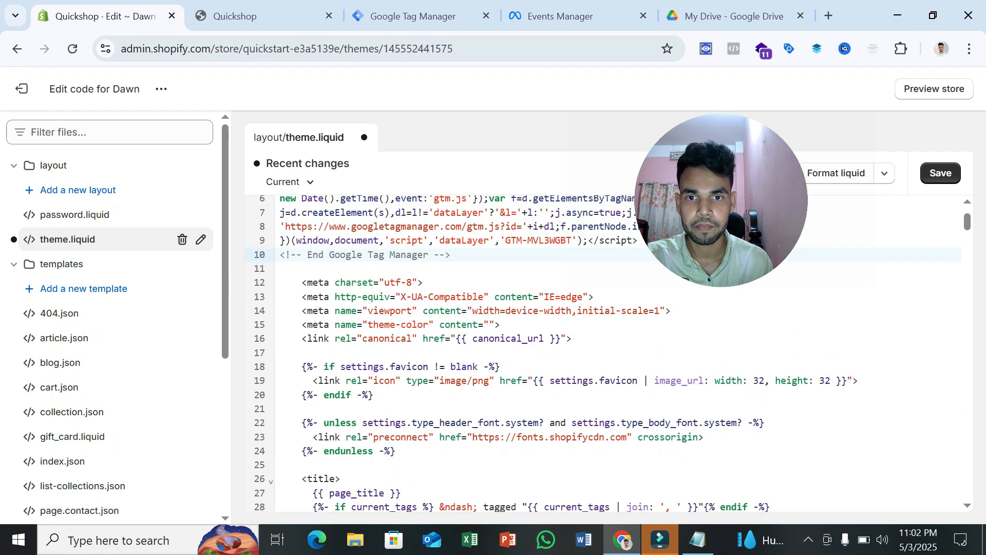
scroll(513, 354, "down", 8)
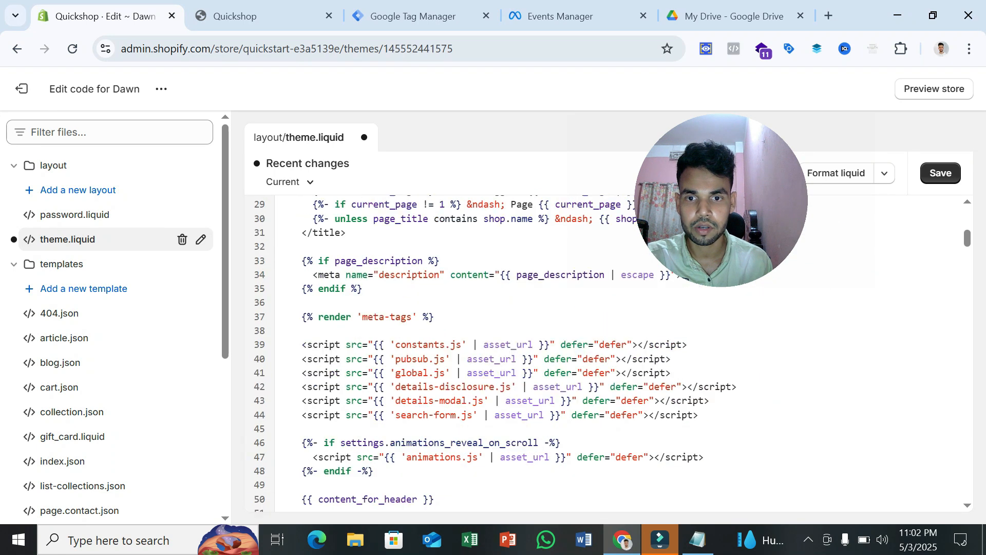
scroll(514, 355, "down", 8)
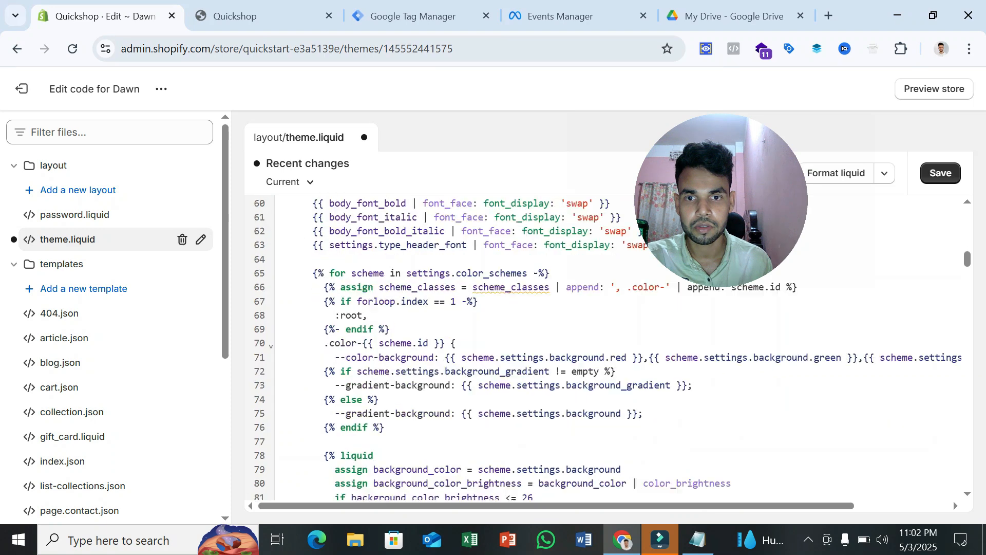
scroll(513, 355, "down", 20)
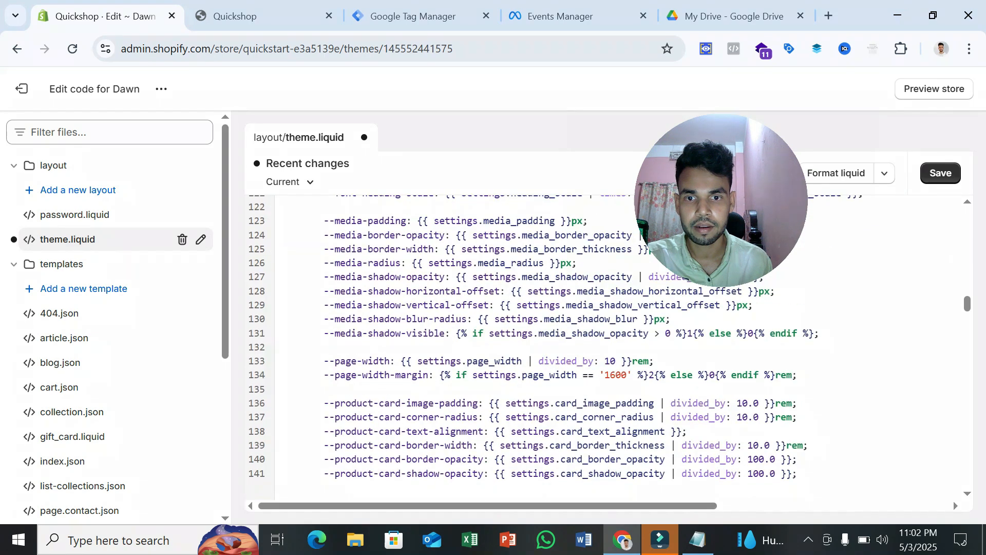
scroll(513, 355, "down", 17)
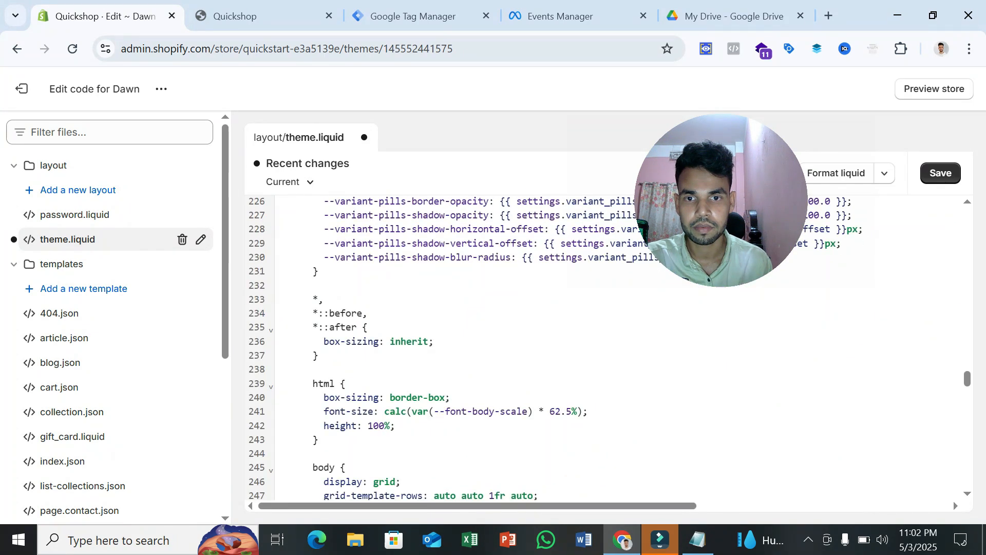
scroll(514, 354, "down", 8)
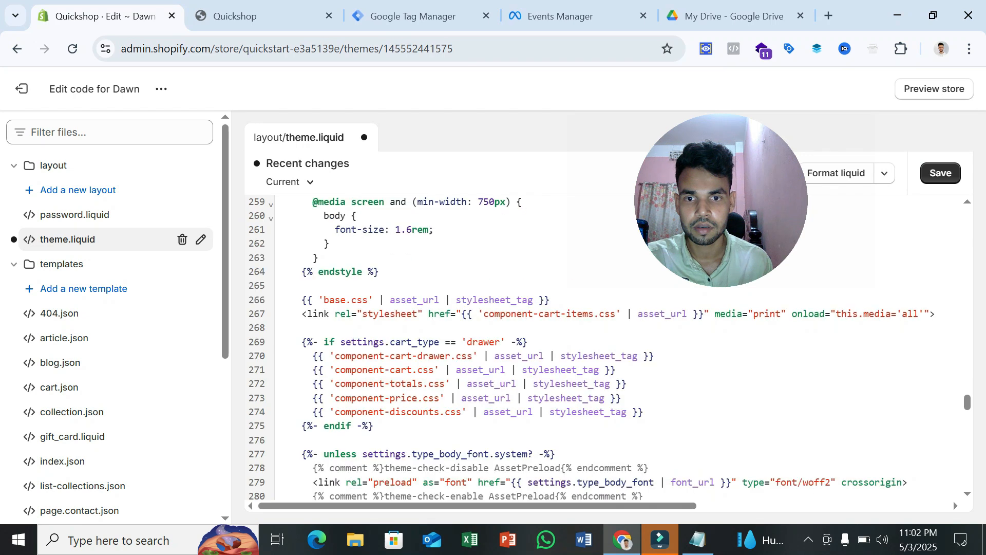
scroll(513, 354, "down", 1)
scroll(513, 354, "up", 8)
scroll(513, 355, "down", 10)
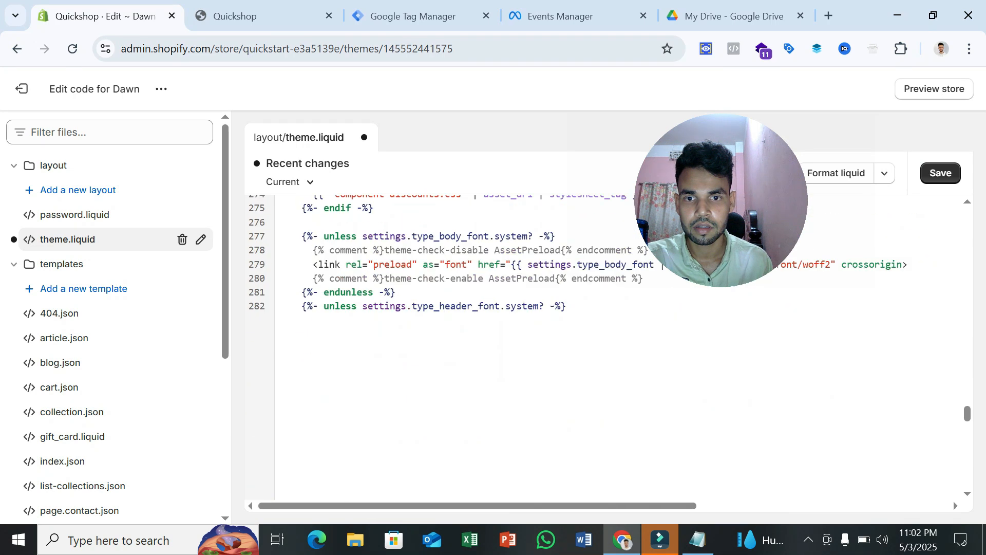
scroll(514, 354, "down", 6)
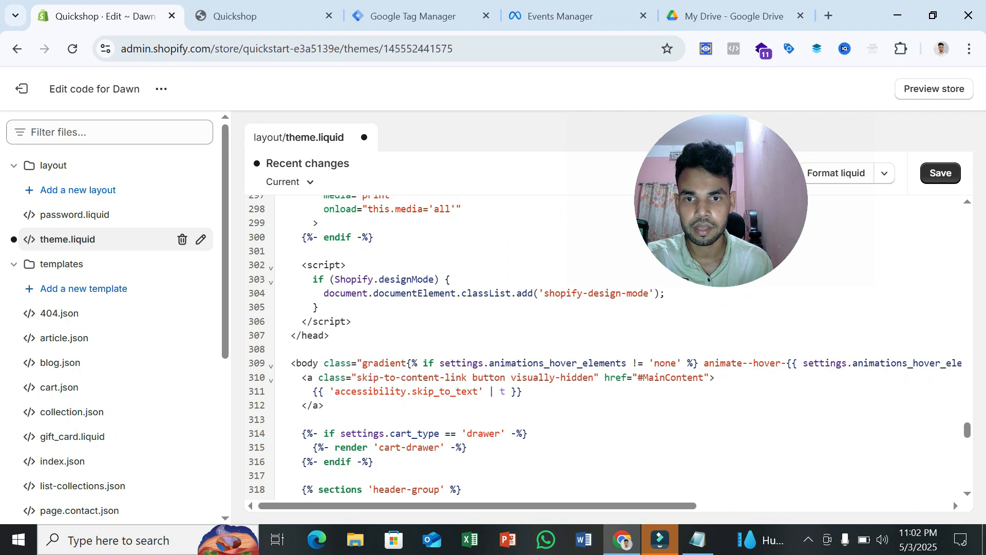
triple_click(336, 340)
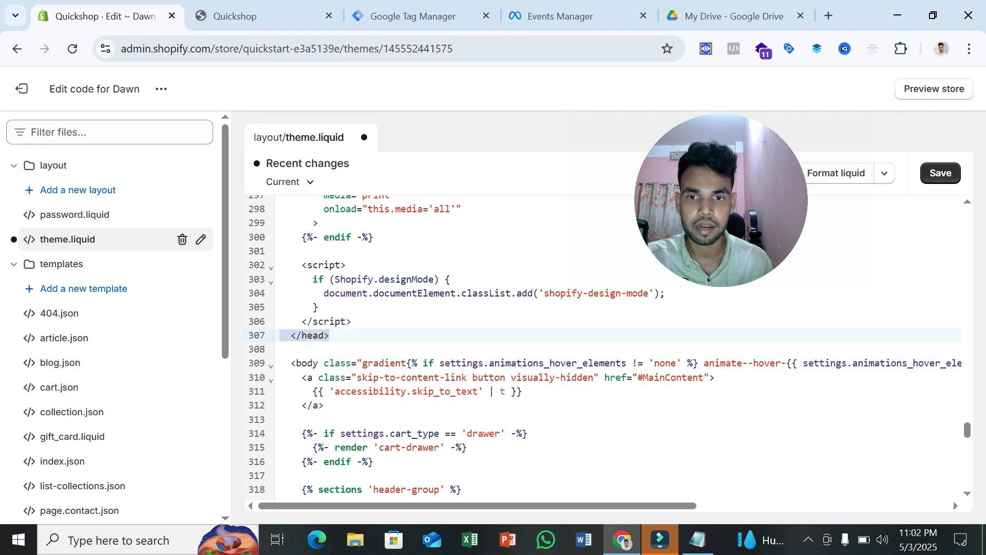
left_click(297, 362)
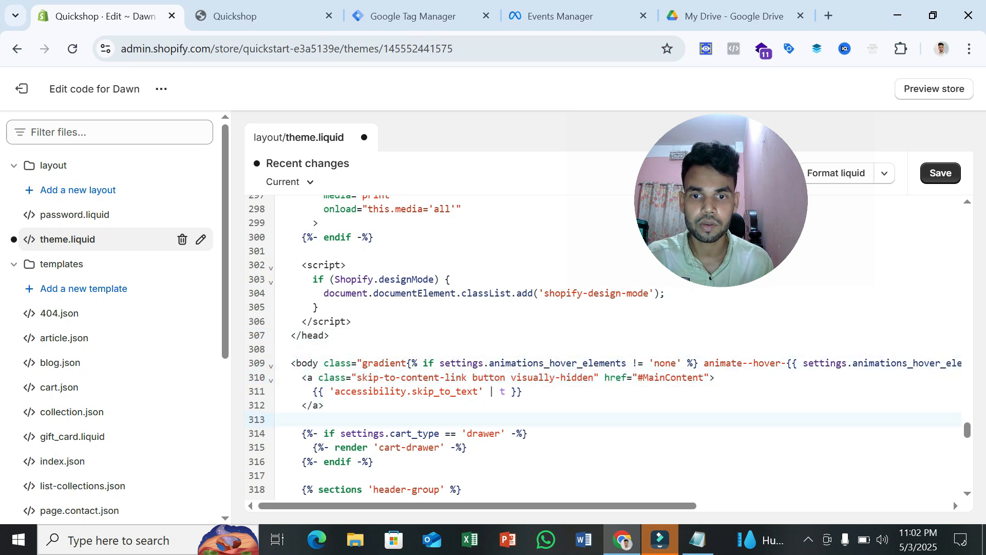
key("Return")
key("Return")
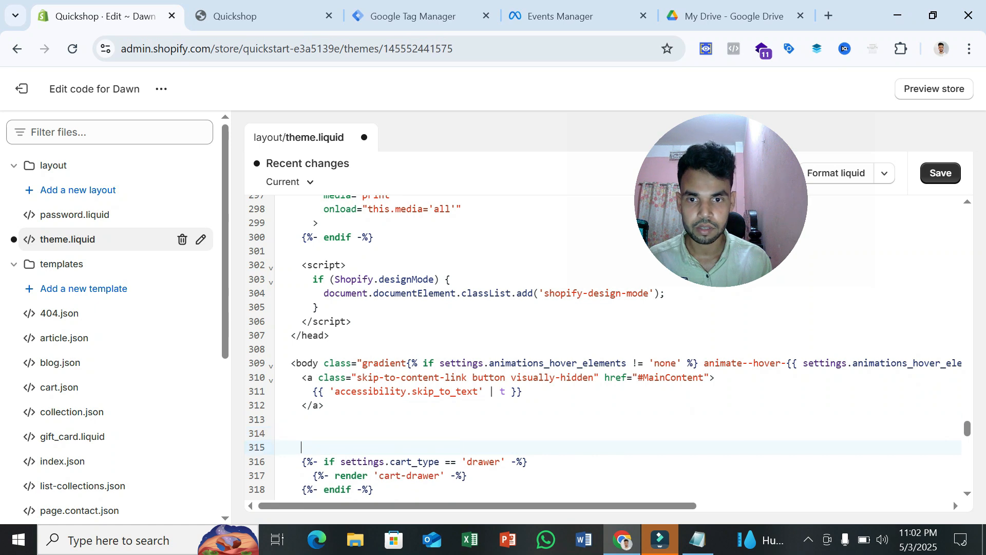
key("Return")
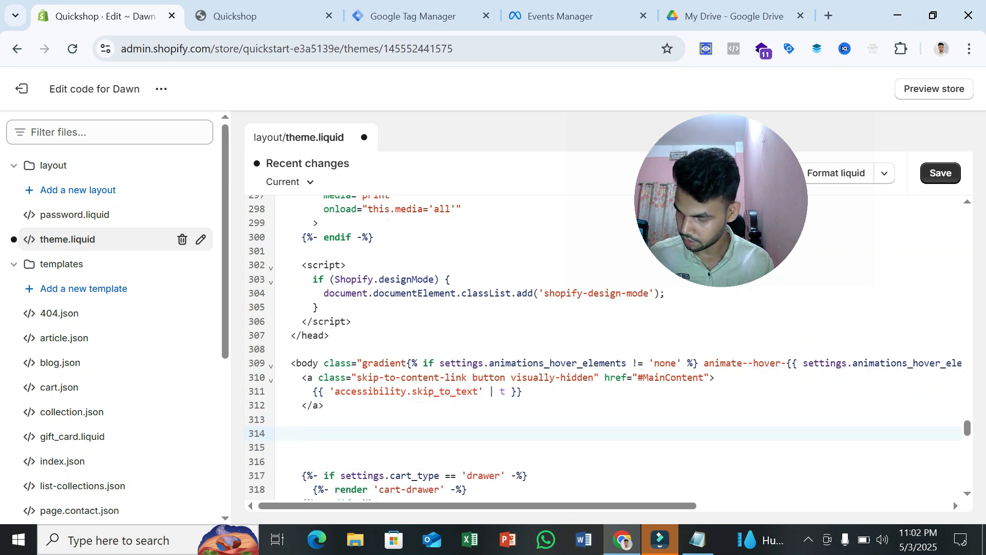
key("ctrl+v")
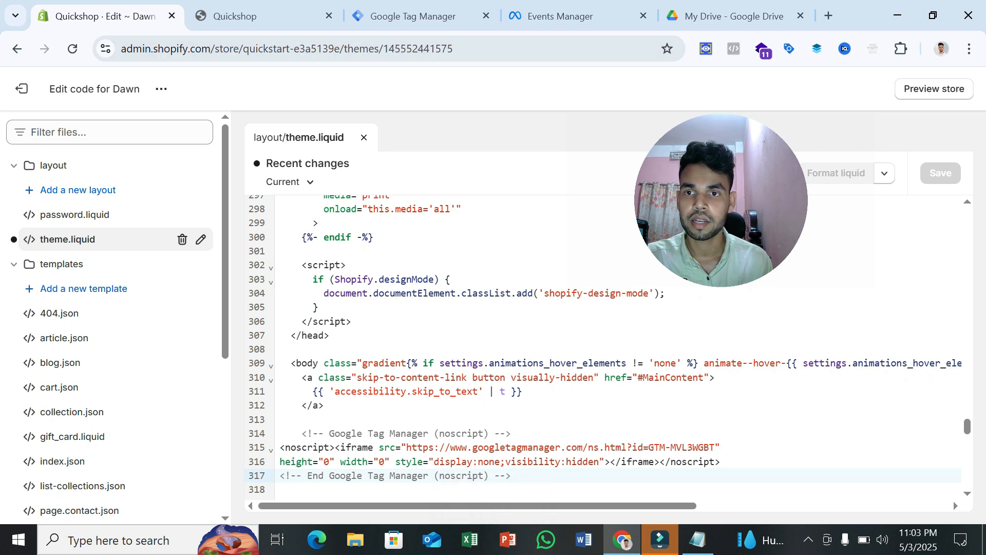
left_click(48, 100)
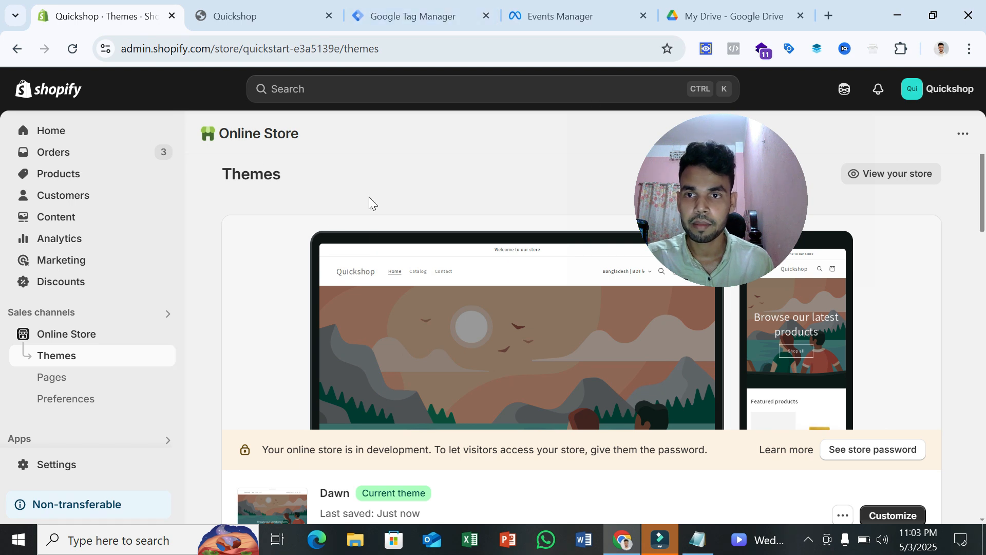
left_click(414, 16)
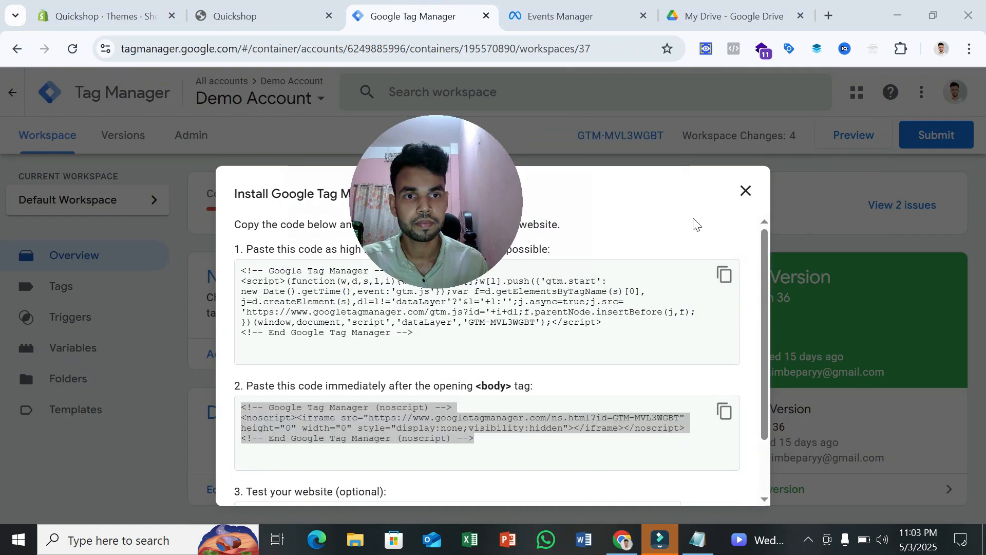
left_click(745, 189)
left_click(864, 146)
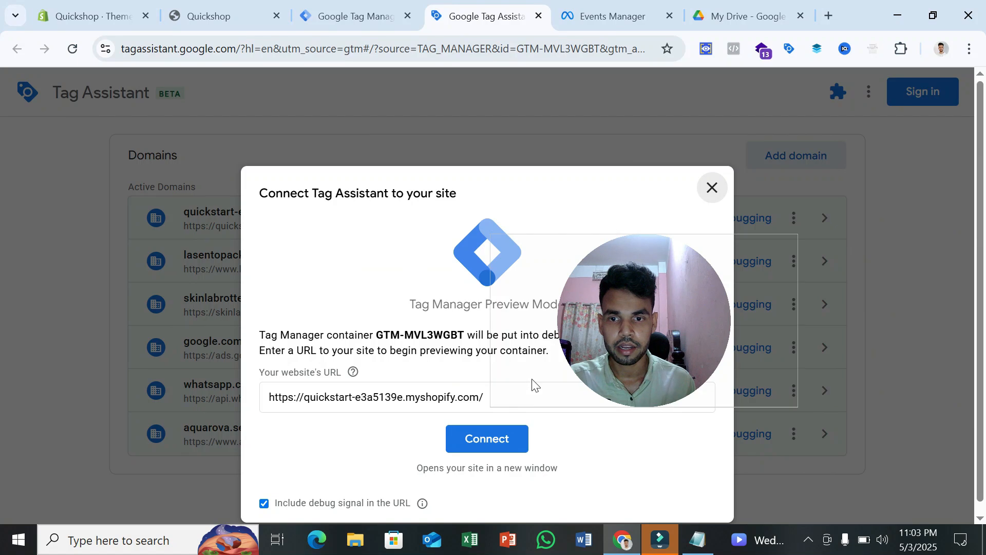
left_click(495, 439)
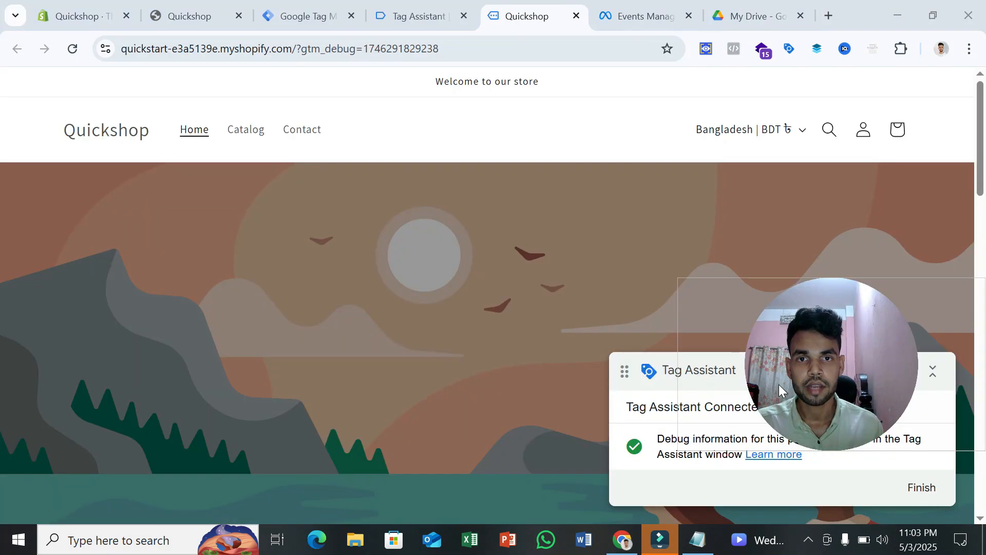
left_click_drag(779, 384, 743, 300)
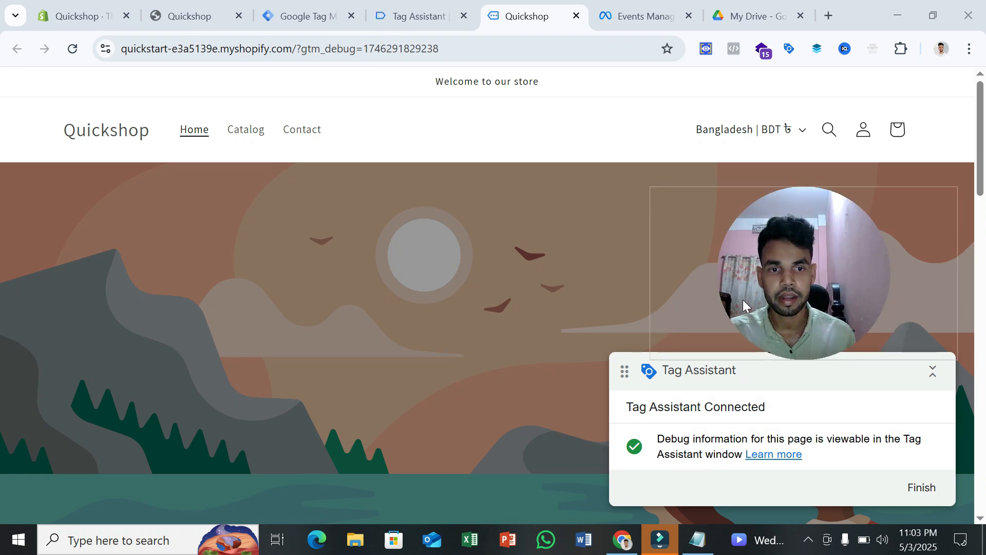
- Check the Tag Assistant connection against the opened storefront and continue to the container's debug summary
left_click(422, 15)
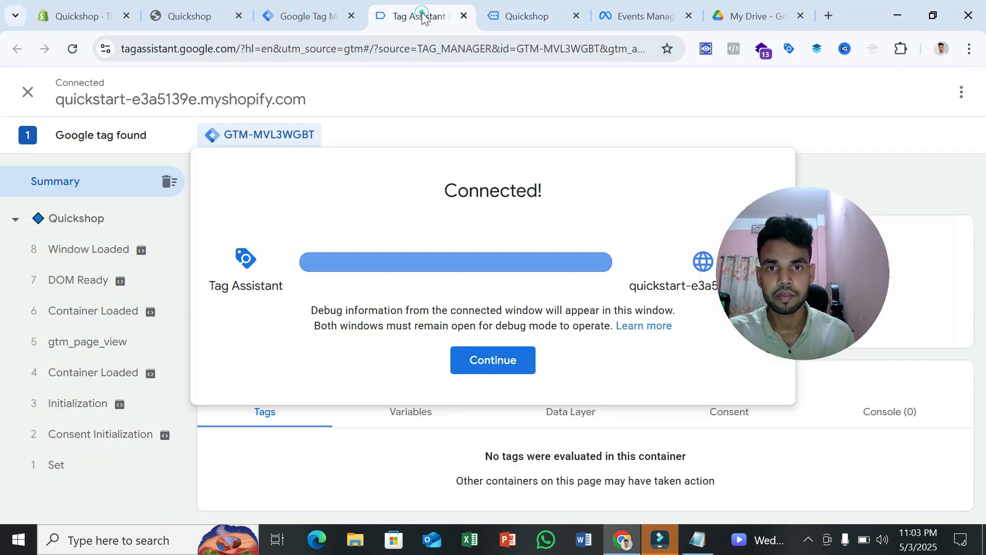
left_click(524, 15)
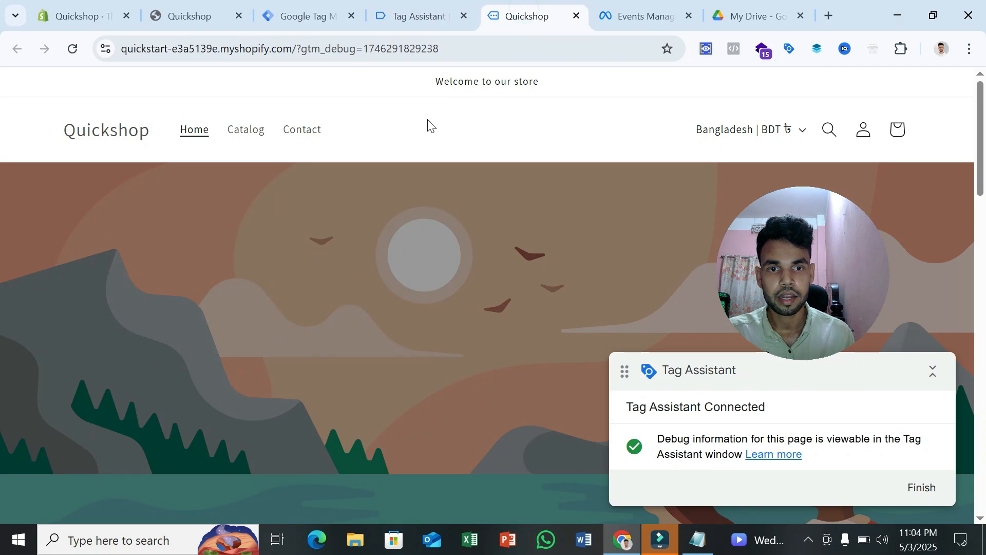
left_click(411, 17)
left_click(519, 359)
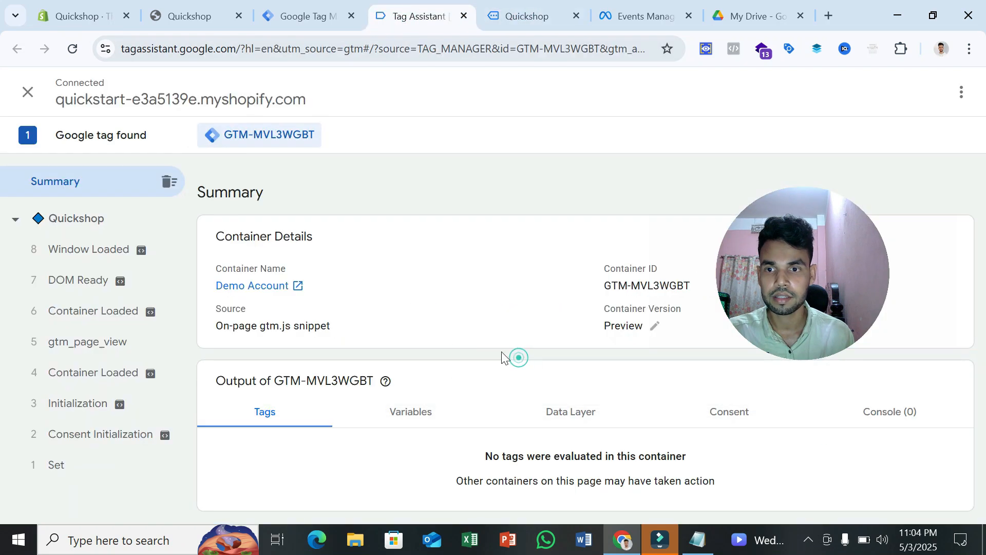
- Open the Selling Plans Ski Wax product page in the storefront and inspect the gtm_view_item event's data layer in Tag Assistant
left_click(537, 11)
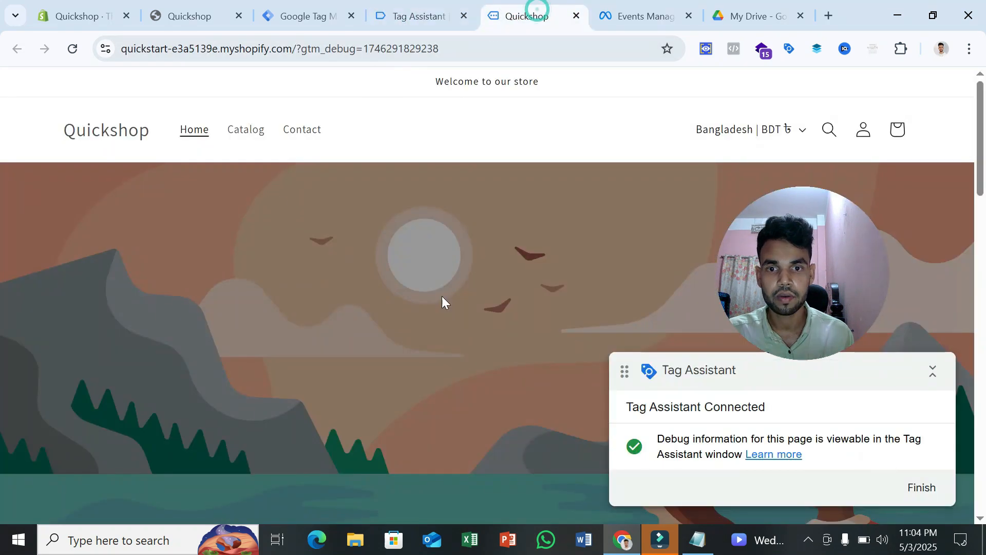
scroll(442, 297, "down", 15)
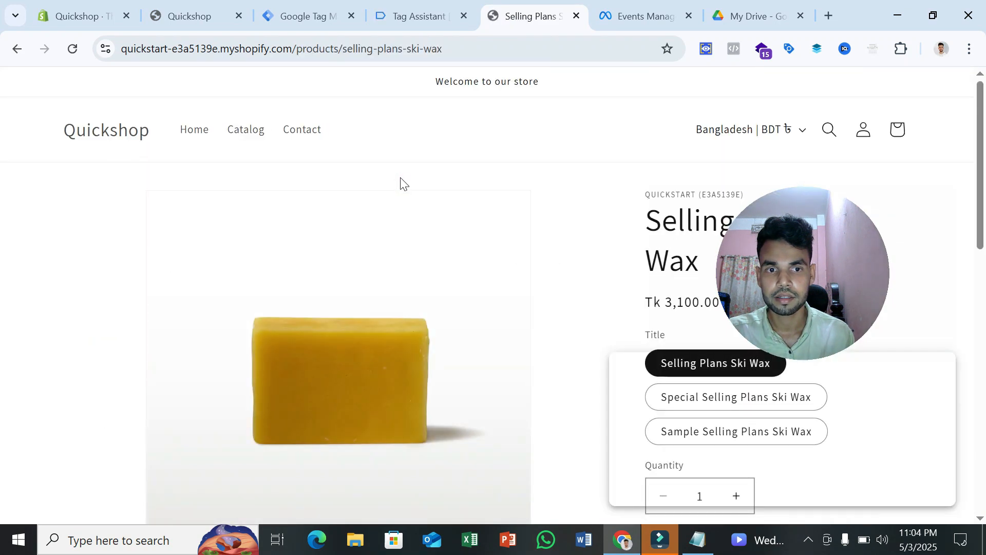
left_click(429, 16)
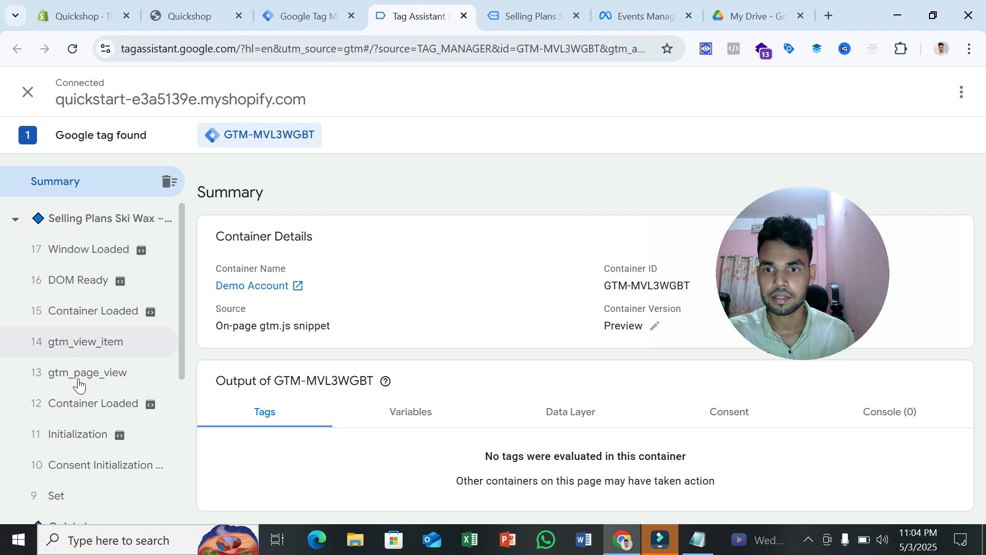
left_click(81, 352)
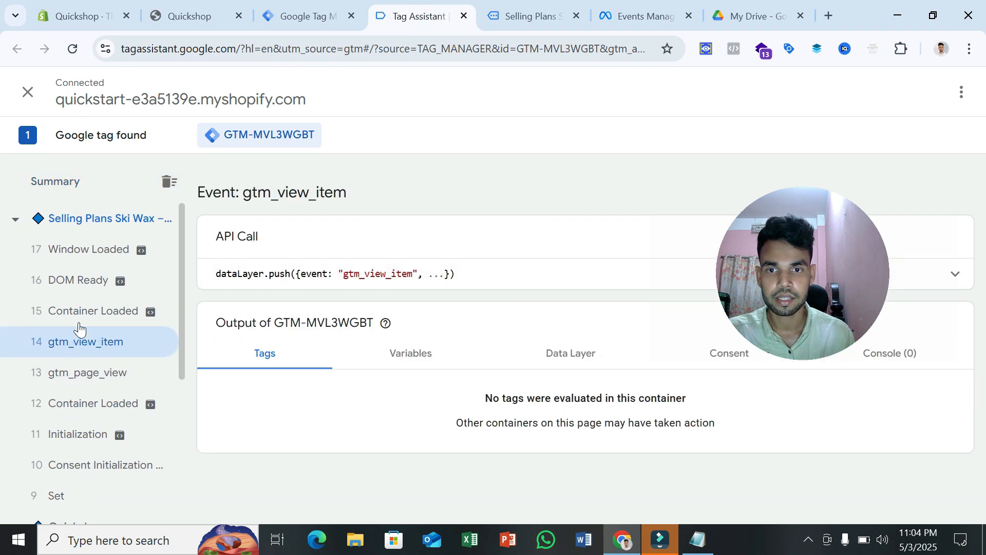
left_click(577, 355)
scroll(579, 355, "down", 6)
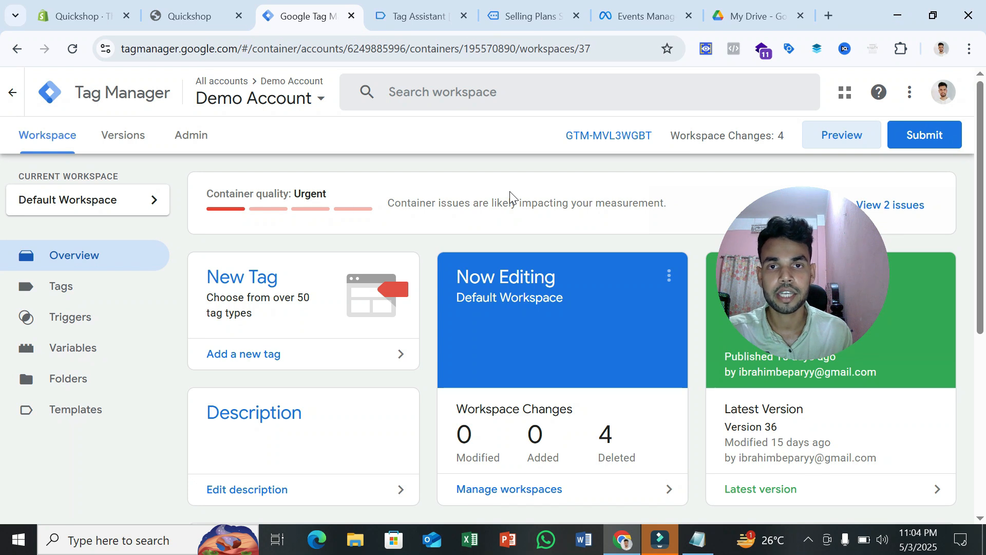
left_click(427, 8)
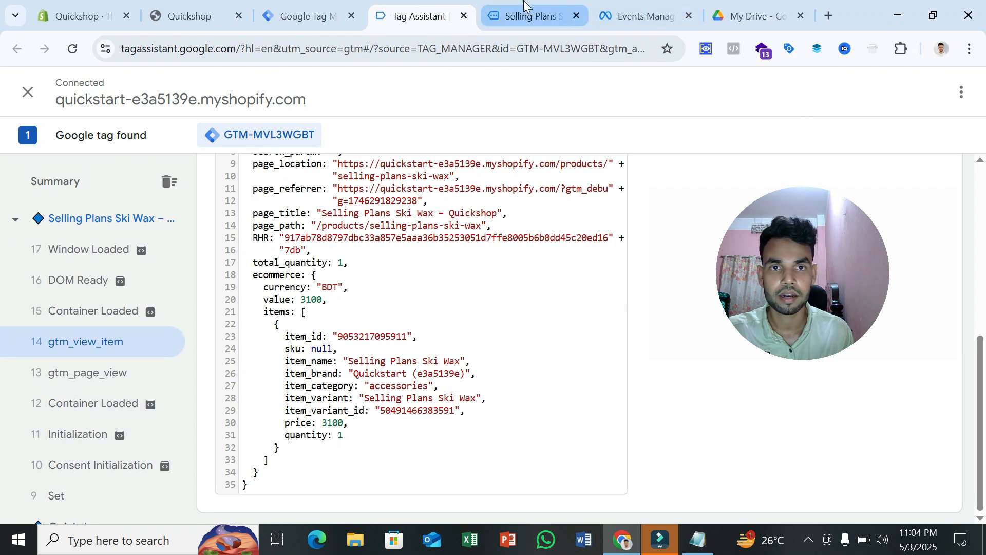
- On the storefront product page, move the Tag Assistant badge off the purchase options and add Selling Plans Ski Wax to the cart
left_click(524, 9)
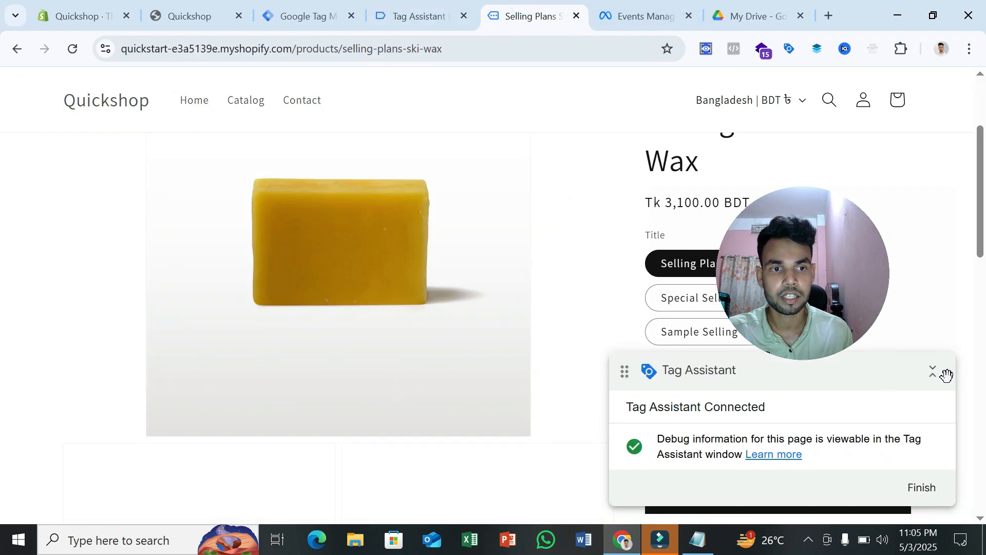
left_click(938, 378)
left_click_drag(880, 369, 514, 265)
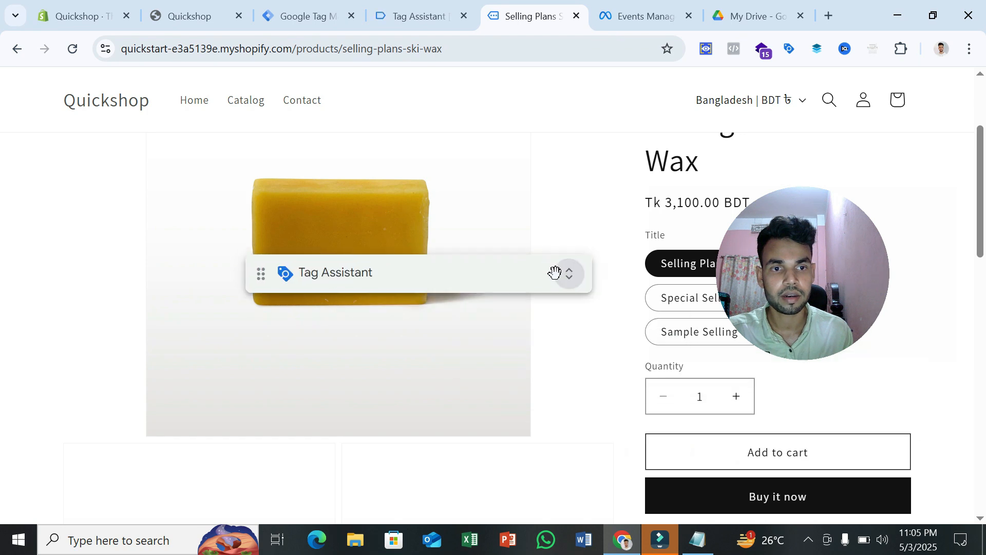
left_click(567, 269)
left_click_drag(764, 271, 626, 132)
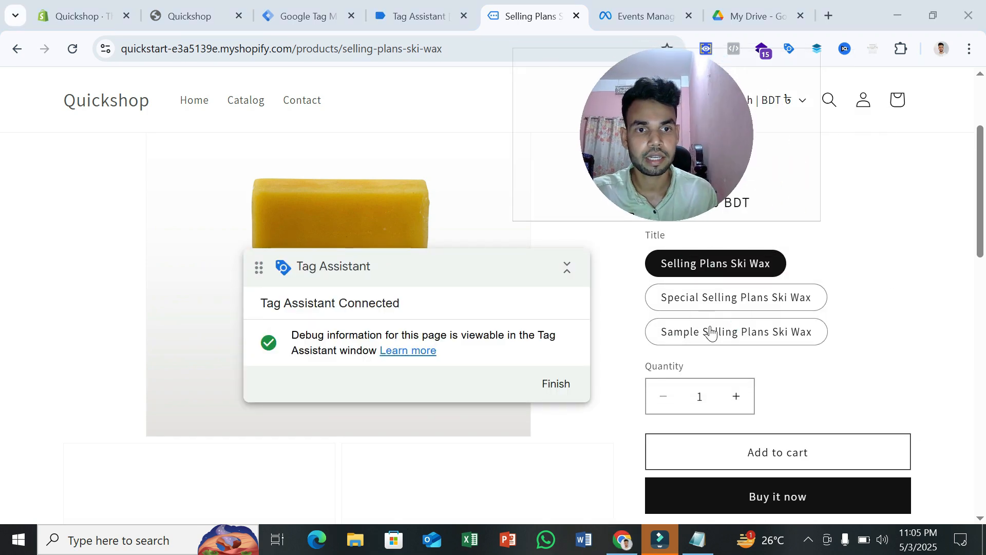
left_click(799, 452)
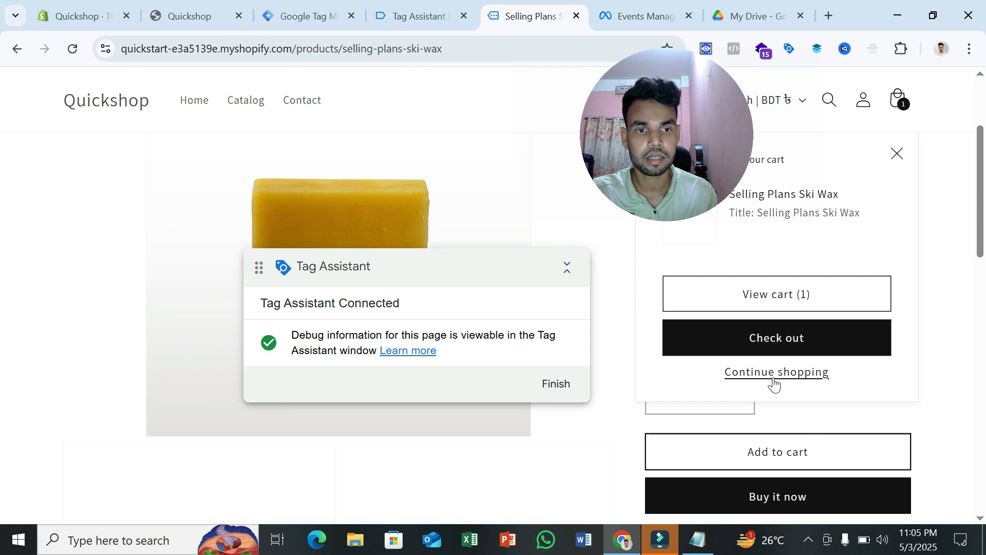
- View the cart holding Selling Plans Ski Wax, collapse and move the Tag Assistant badge off the checkout area, and proceed to checkout
left_click(797, 297)
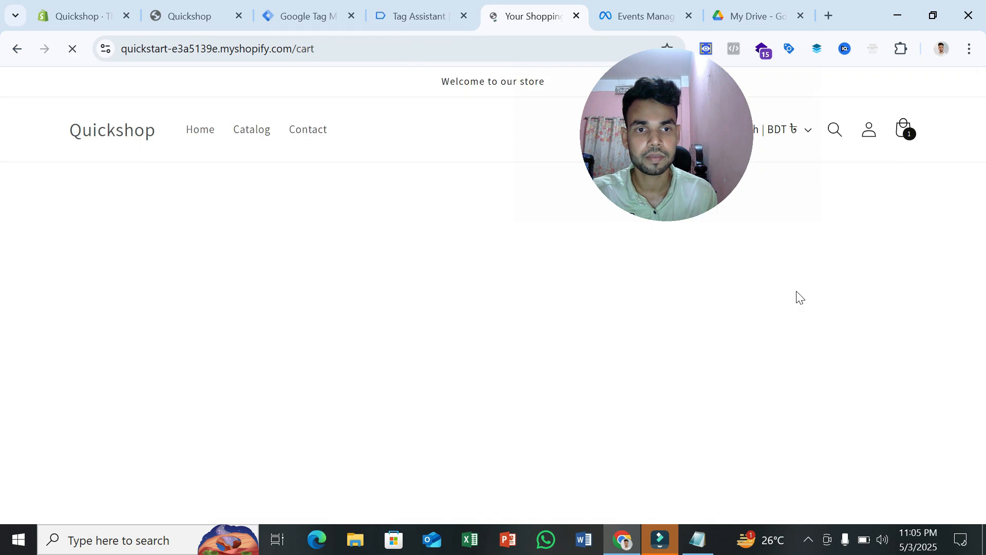
scroll(329, 309, "down", 2)
scroll(319, 308, "down", 1)
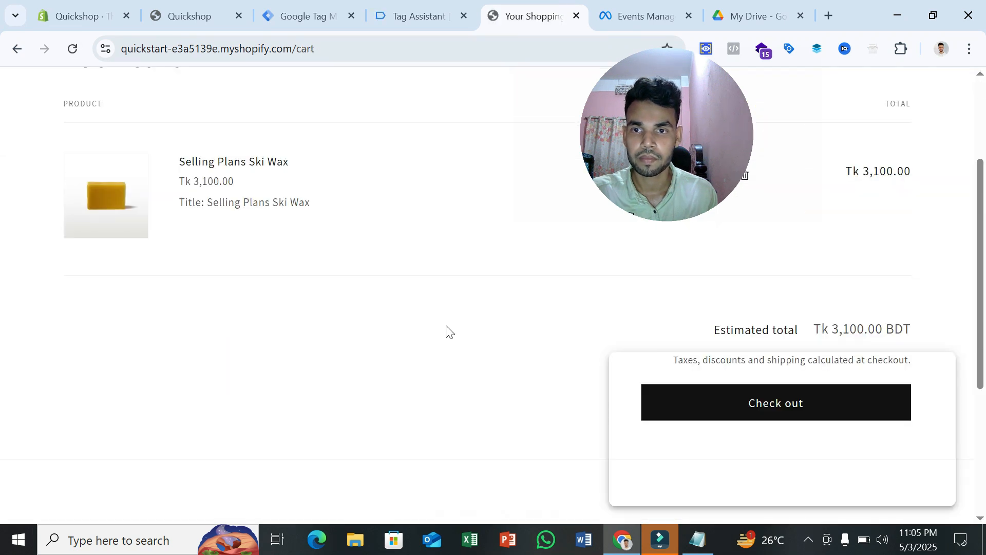
left_click(933, 371)
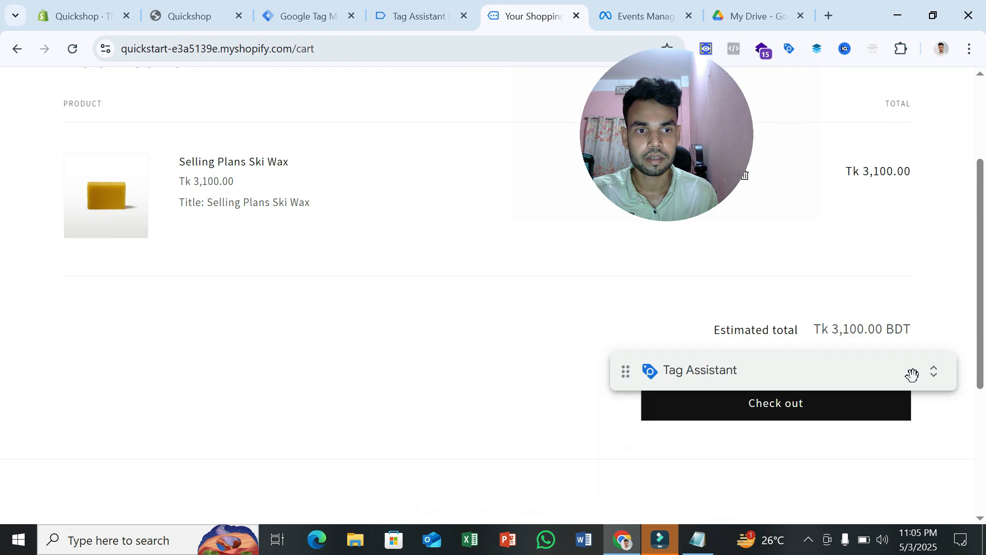
left_click_drag(908, 376, 548, 322)
left_click(823, 415)
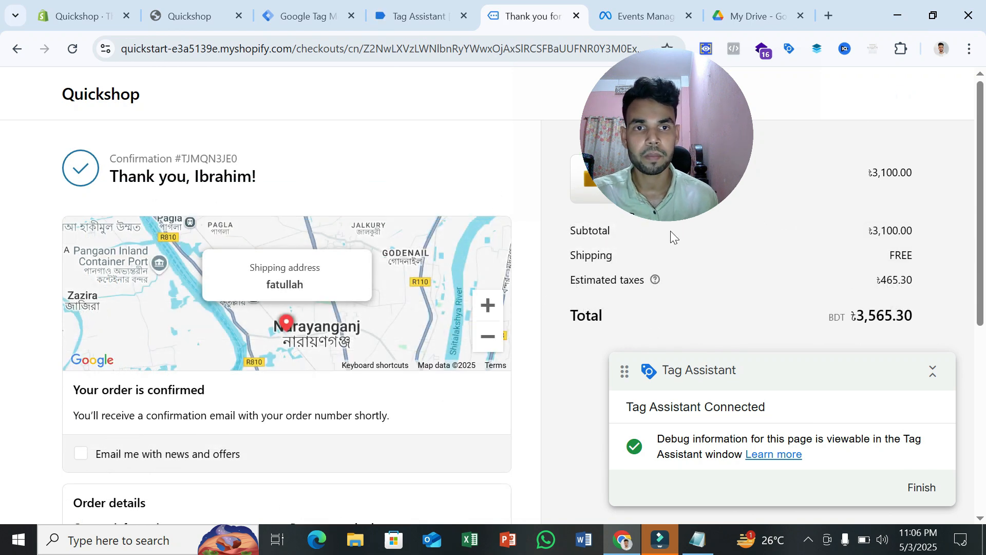
- Review the list of data layer events on the order confirmation page with the DataLayer Checker Plus extension
left_click(706, 50)
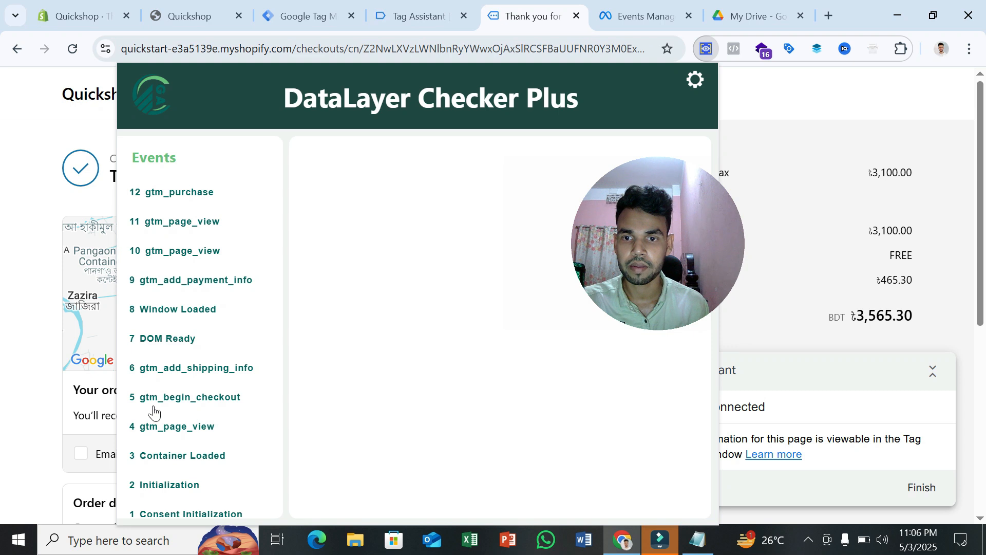
scroll(226, 404, "down", 1)
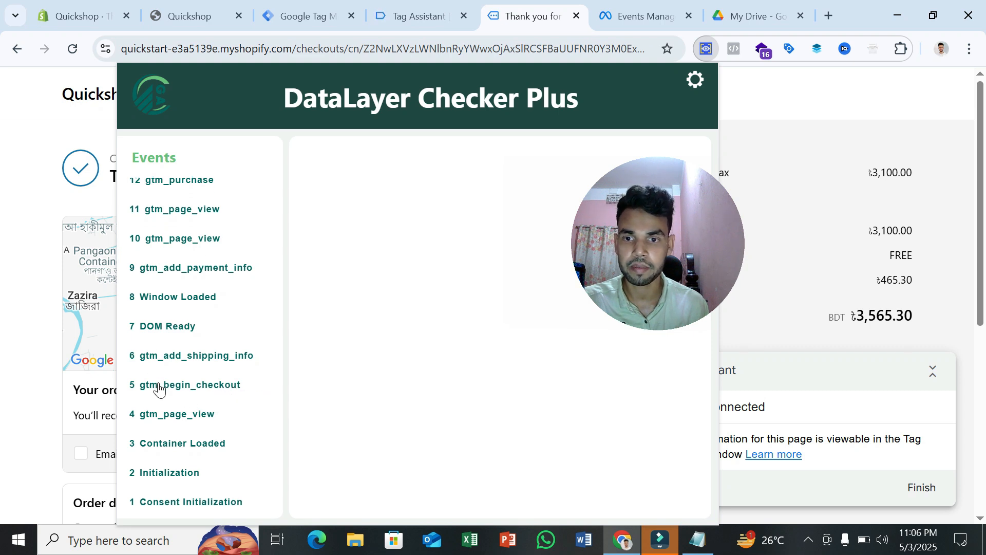
scroll(159, 389, "up", 1)
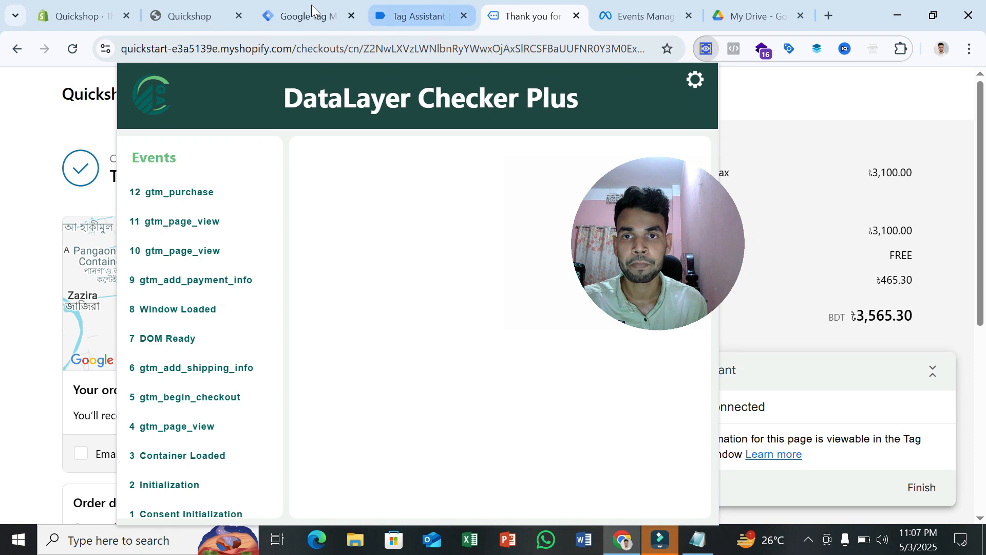
- In the Google Tag Manager workspace, start a new trigger of type Custom Event
left_click(297, 16)
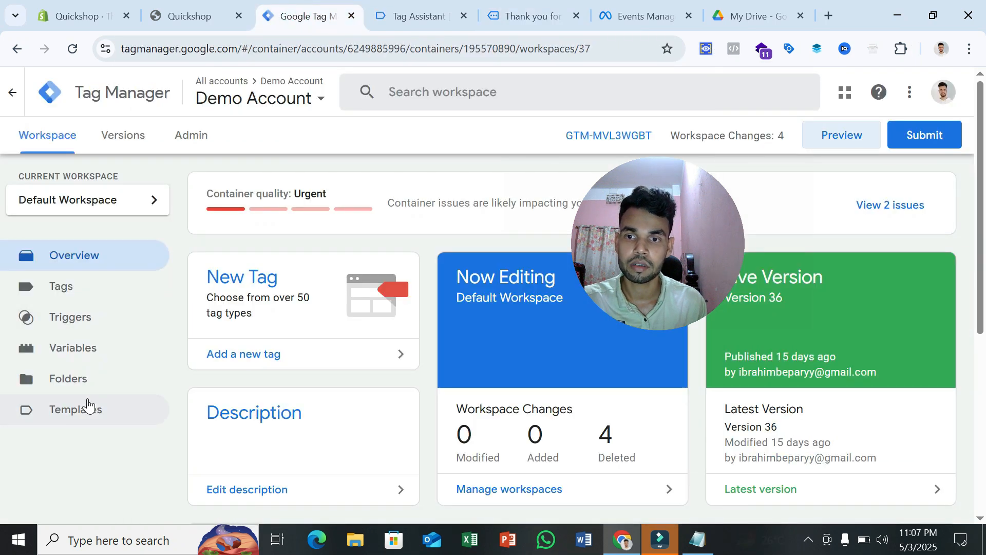
left_click(100, 321)
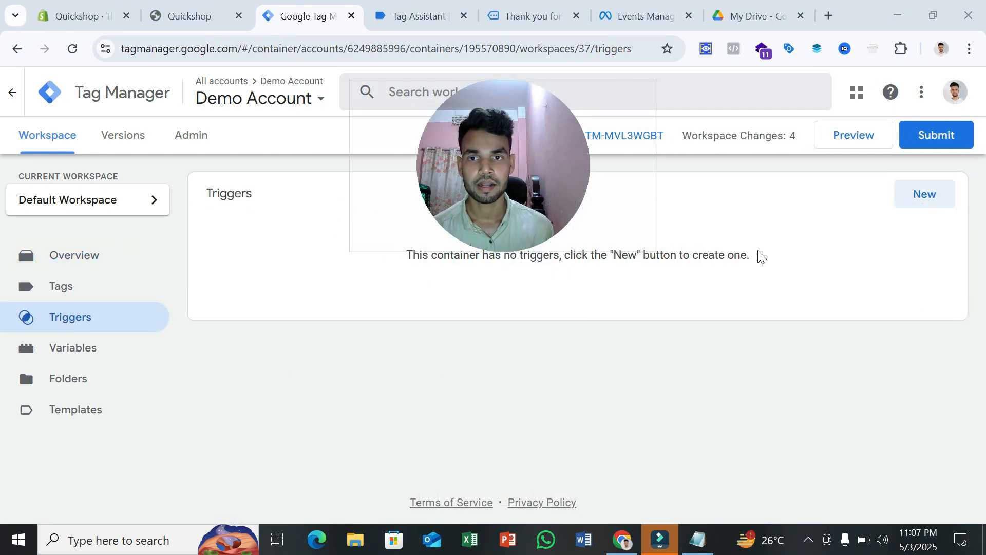
left_click(925, 195)
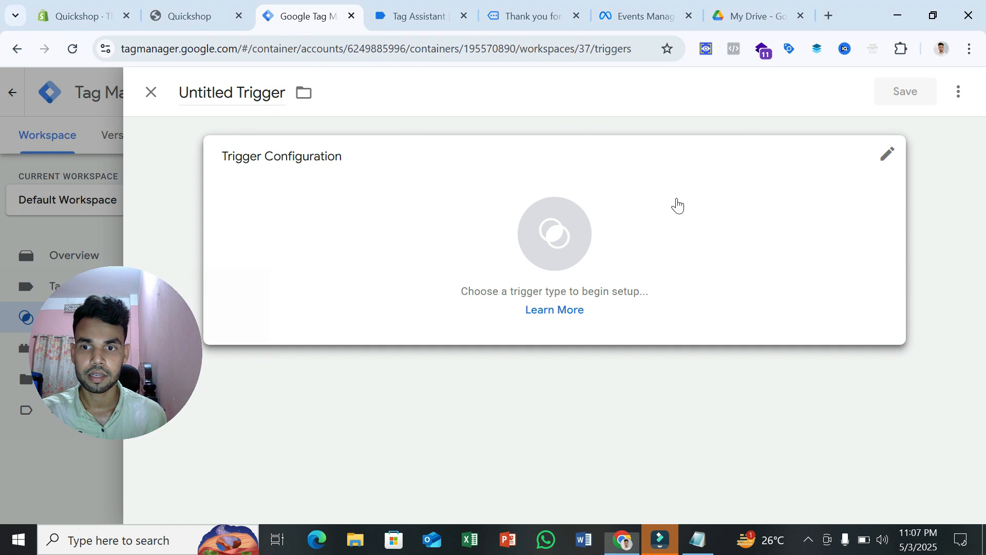
left_click(555, 237)
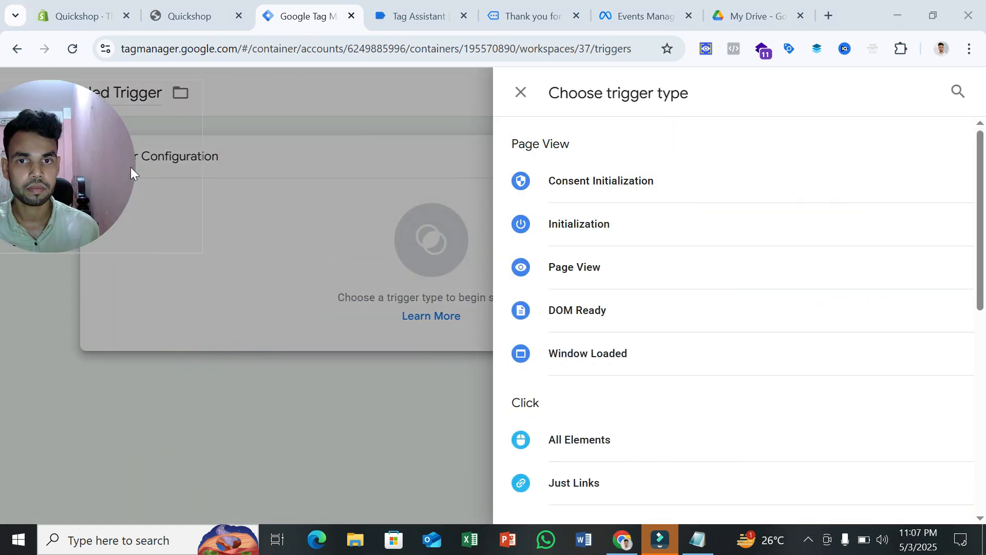
scroll(745, 337, "down", 3)
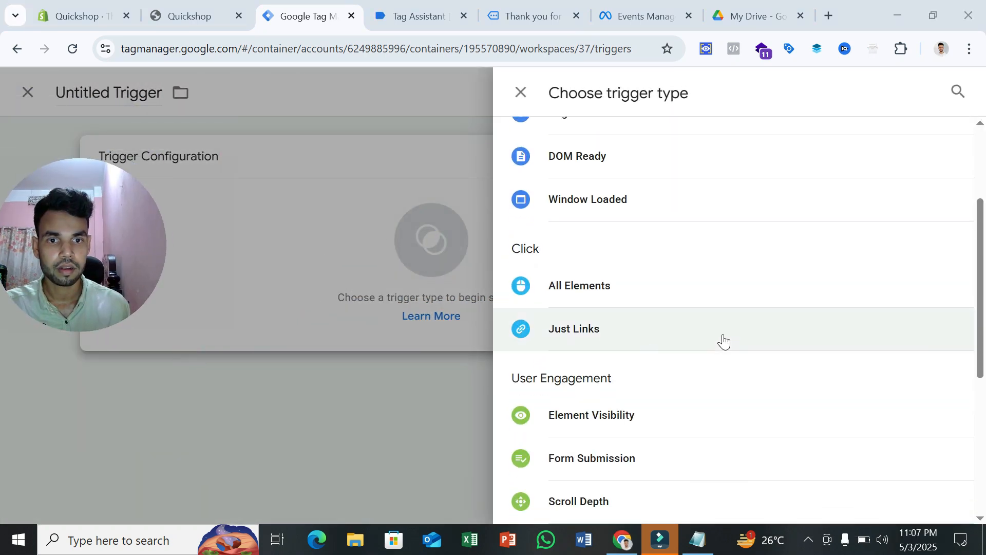
scroll(742, 364, "down", 4)
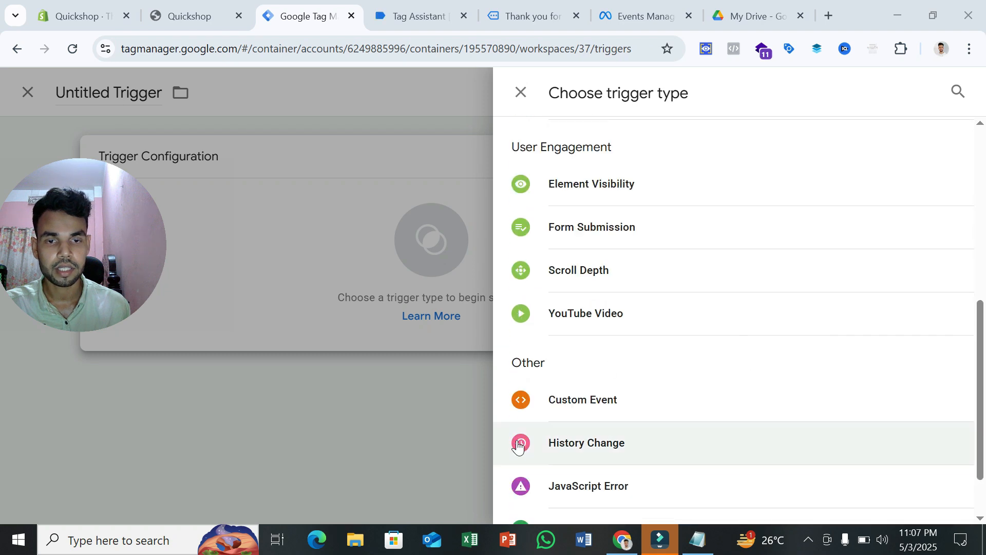
left_click(647, 402)
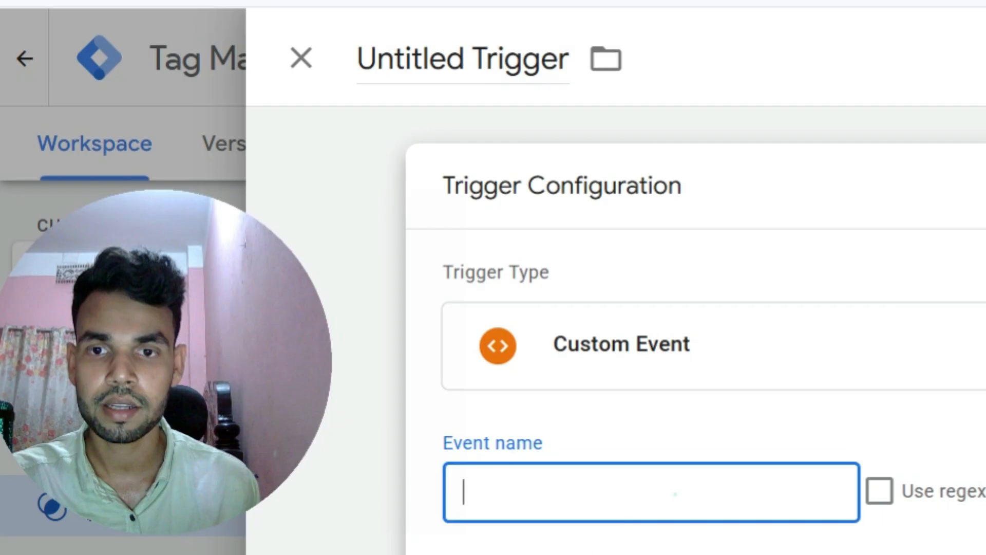
left_click(673, 492)
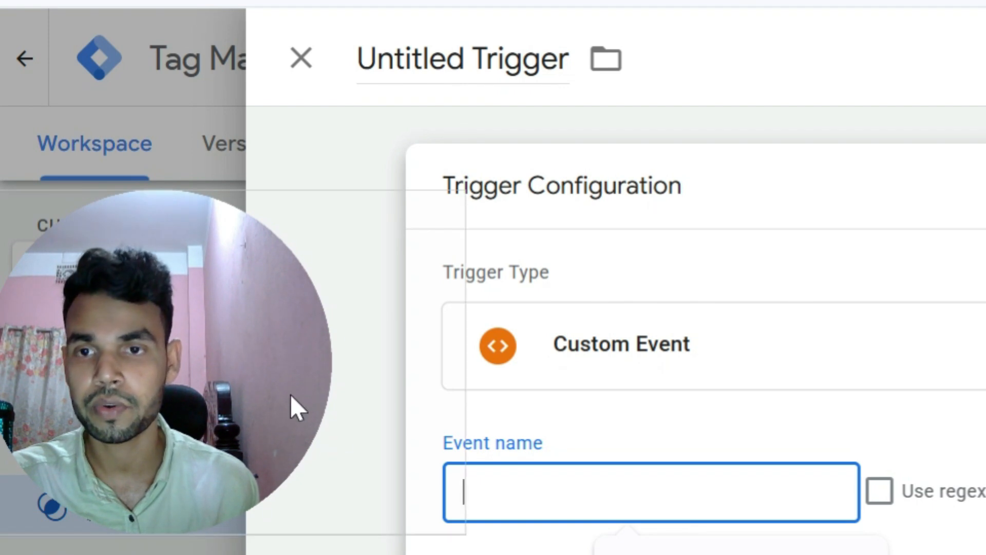
left_click(242, 375)
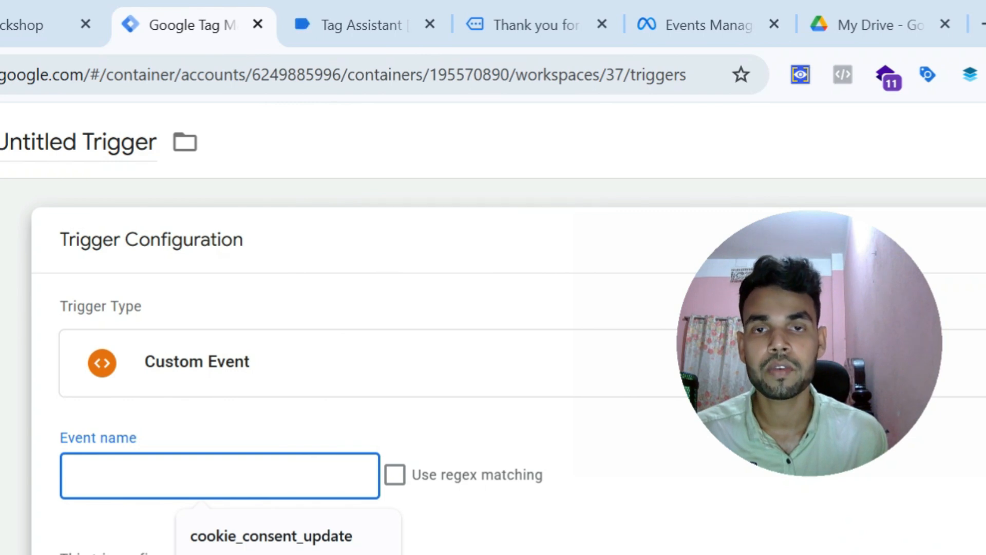
- Copy the event name gtm_view_item from its API call in Tag Assistant and paste it as the new trigger's event name
left_click(370, 10)
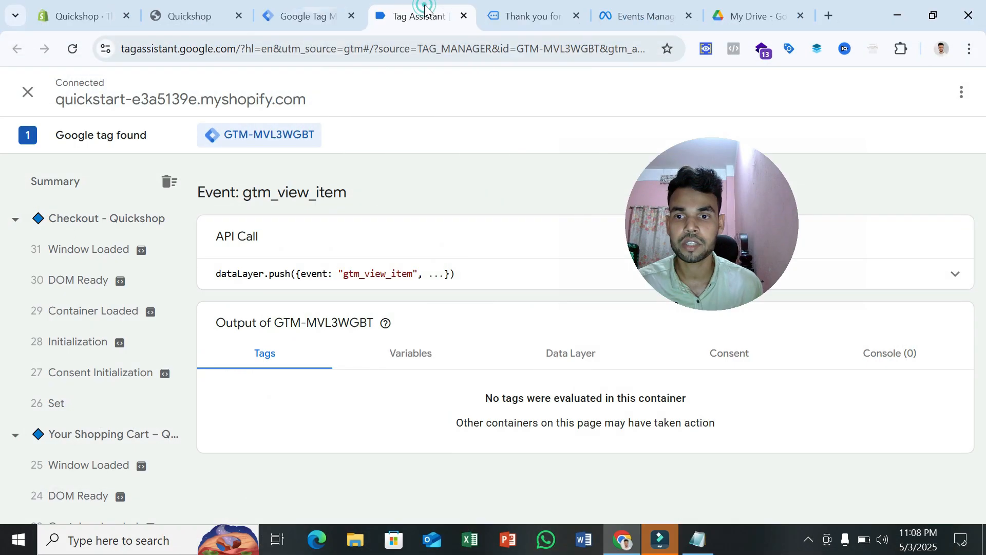
scroll(144, 401, "down", 8)
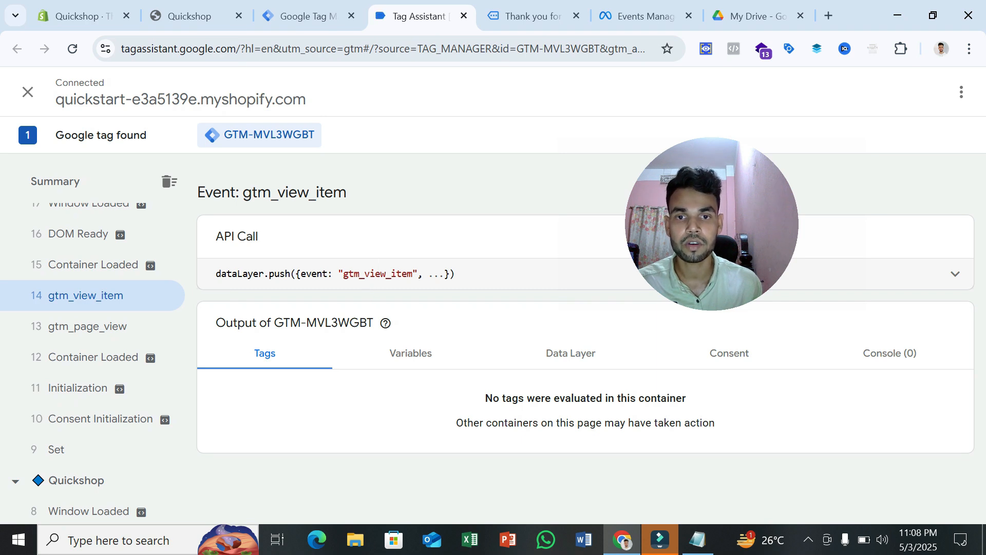
right_click(384, 274)
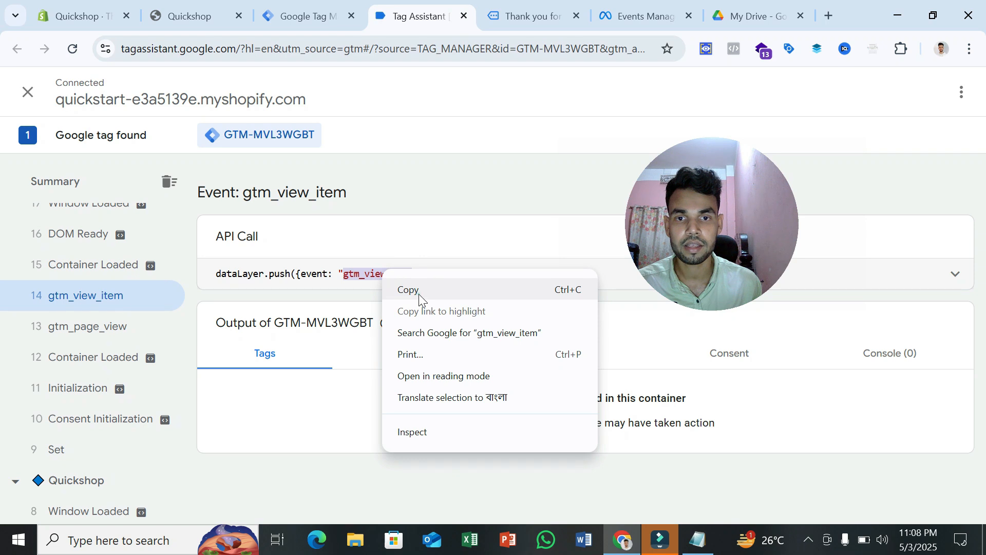
left_click(419, 294)
left_click(299, 16)
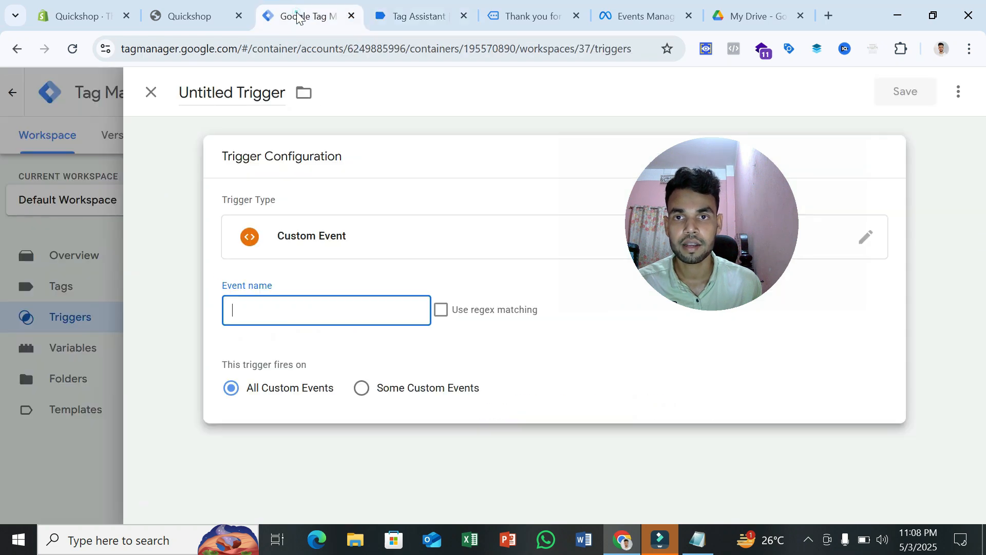
right_click(315, 309)
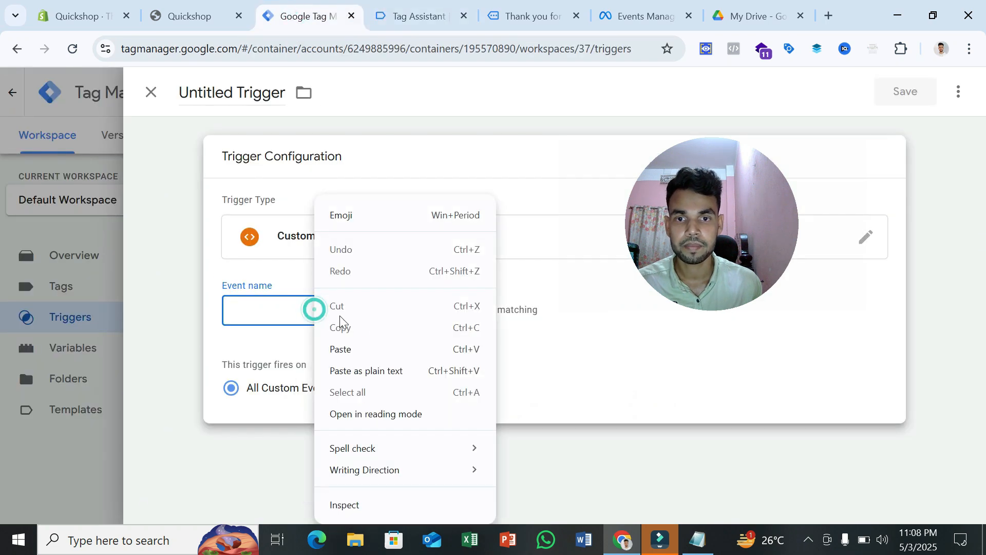
left_click(371, 352)
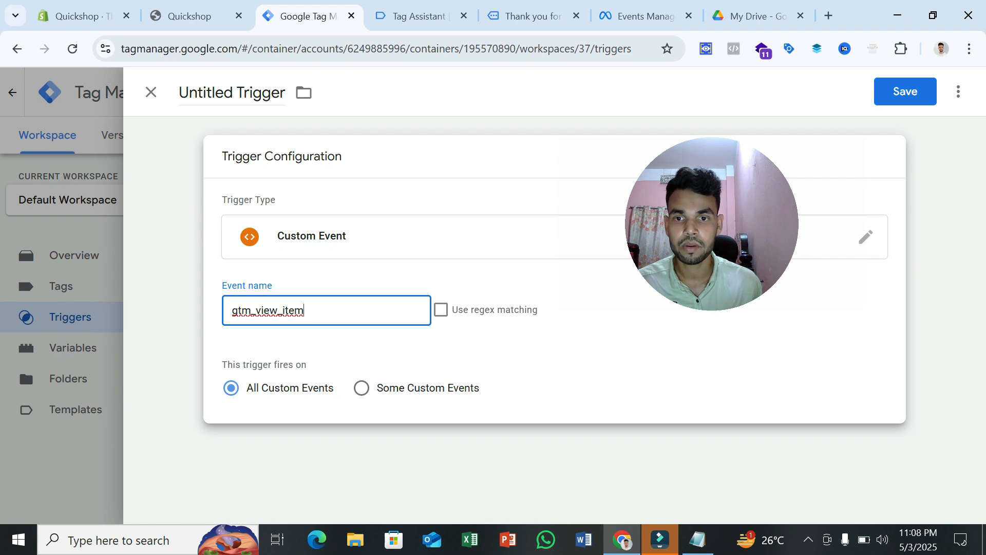
- Name the trigger "ViewContent - Trigger" and save it
left_click_drag(234, 94, 176, 95)
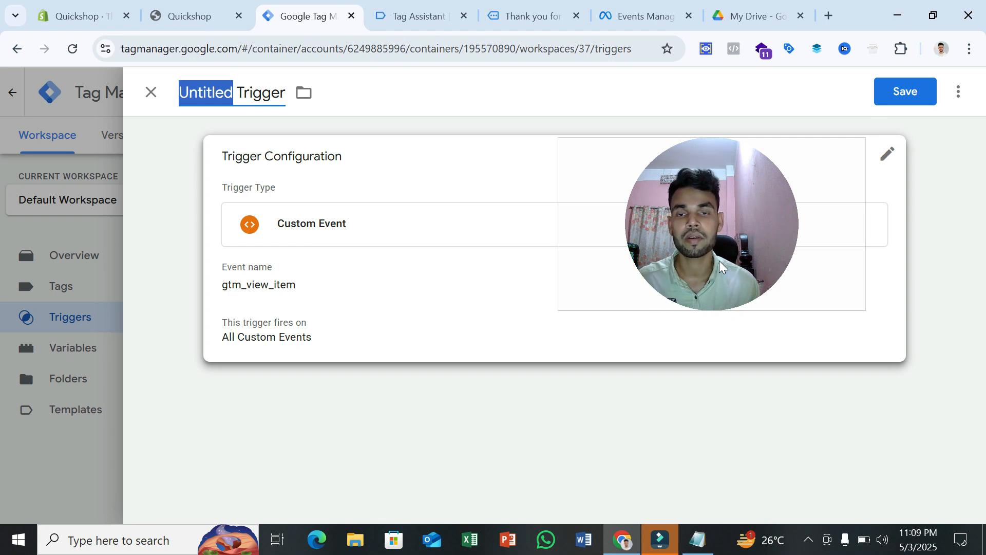
key("ctrl+v")
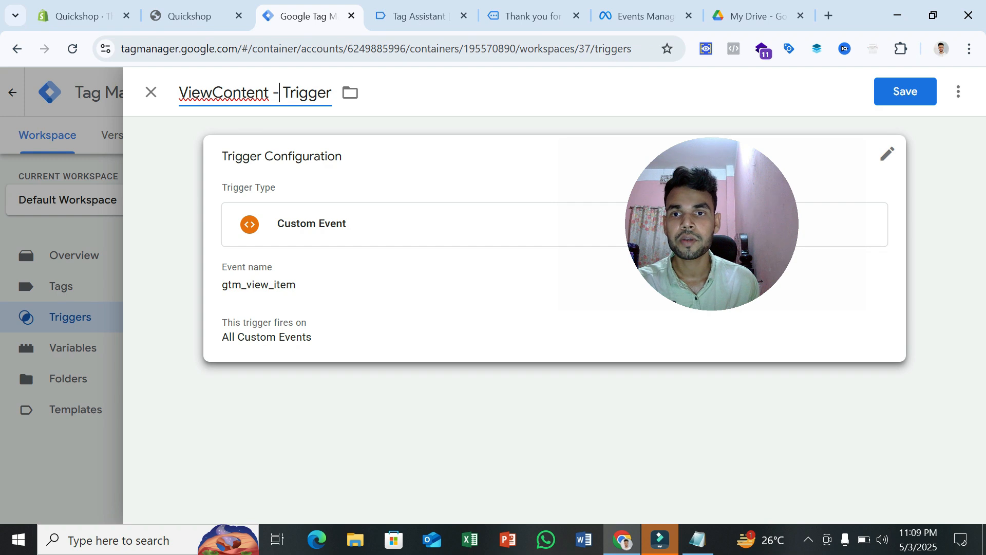
left_click(911, 102)
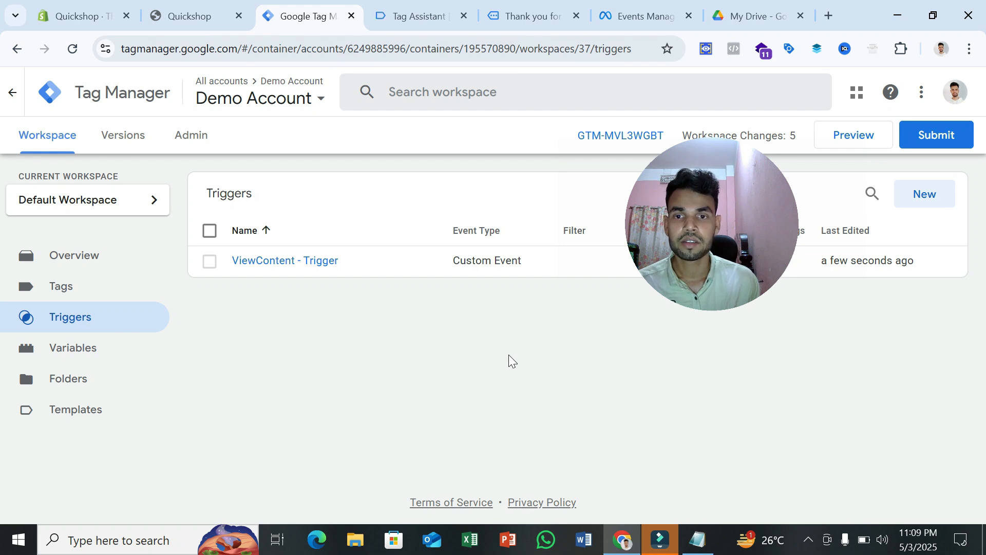
- Duplicate the ViewContent trigger and name the copy "AddToCart - Trigger"
left_click(333, 264)
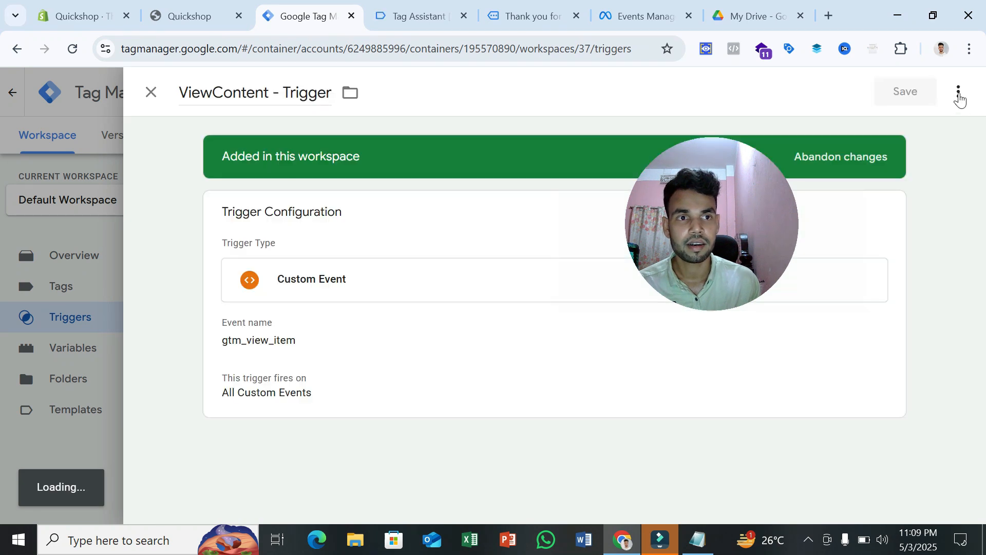
left_click(958, 92)
left_click(937, 129)
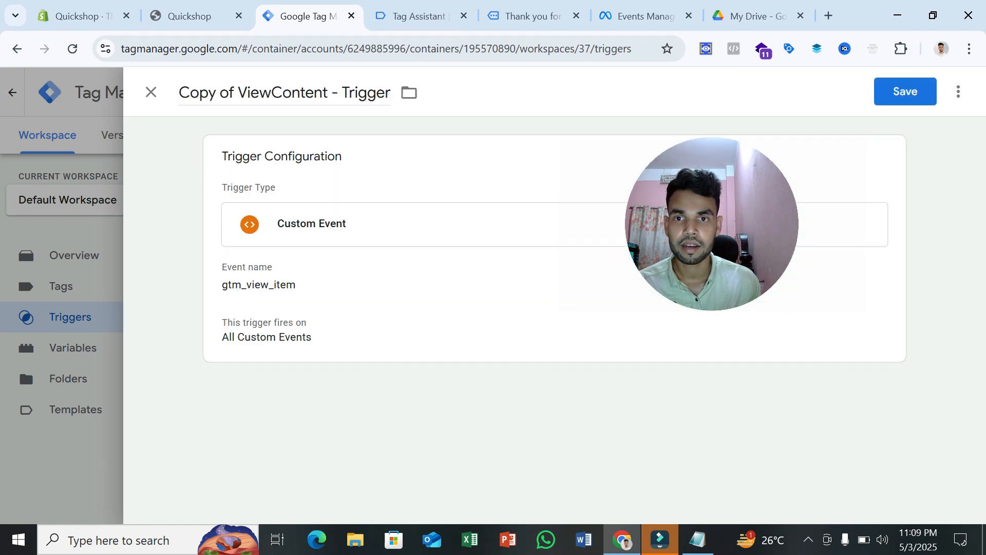
left_click_drag(180, 93, 238, 93)
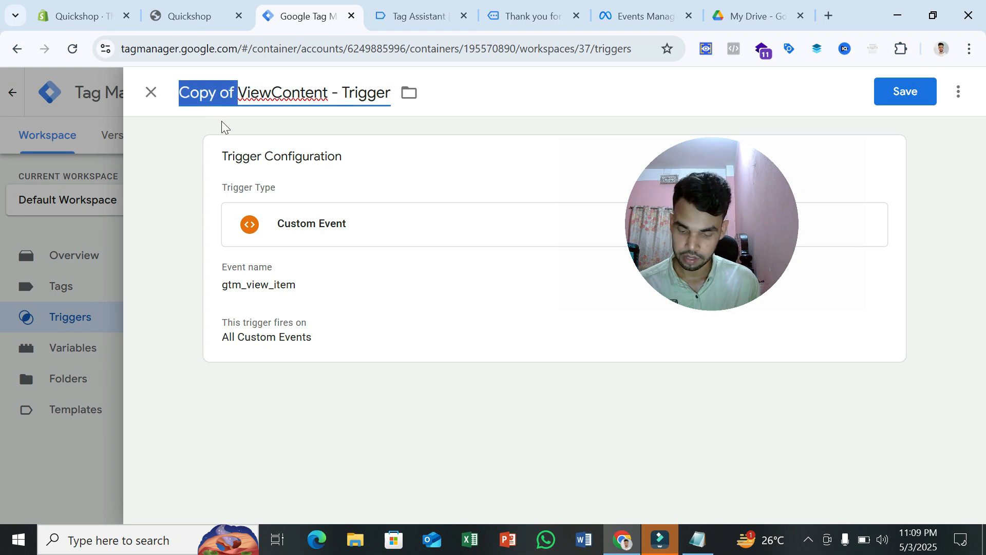
key("BackSpace")
left_click_drag(276, 93, 137, 93)
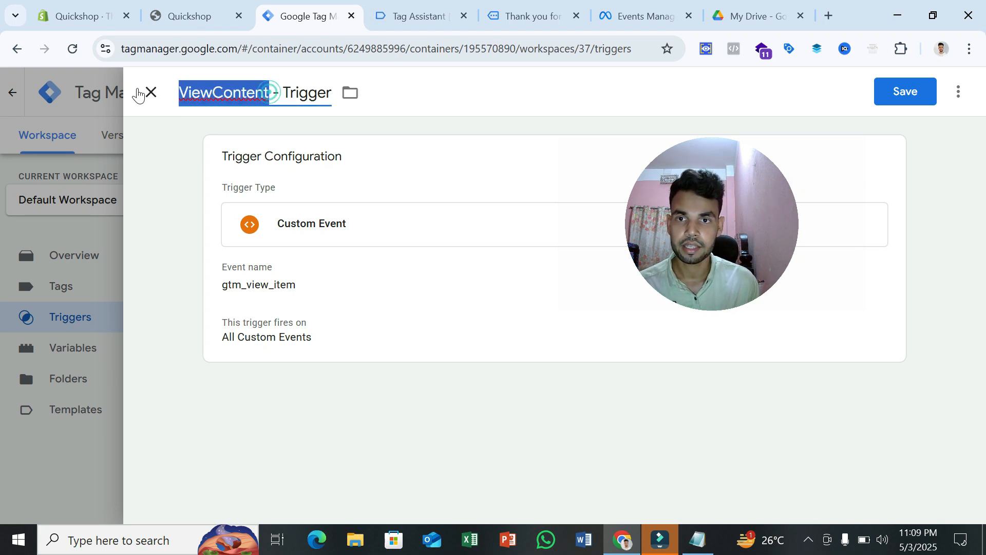
key("BackSpace")
type("AddT")
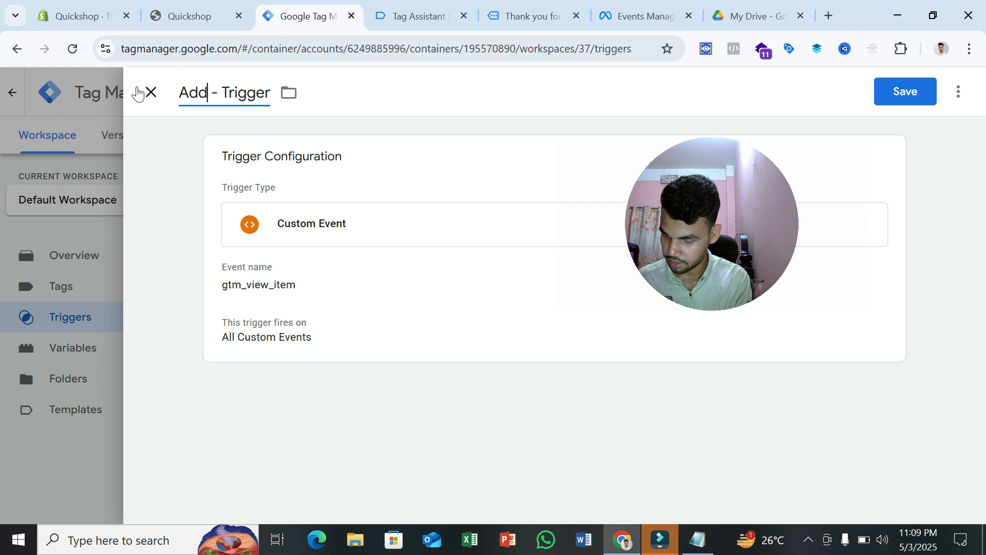
type("oCart")
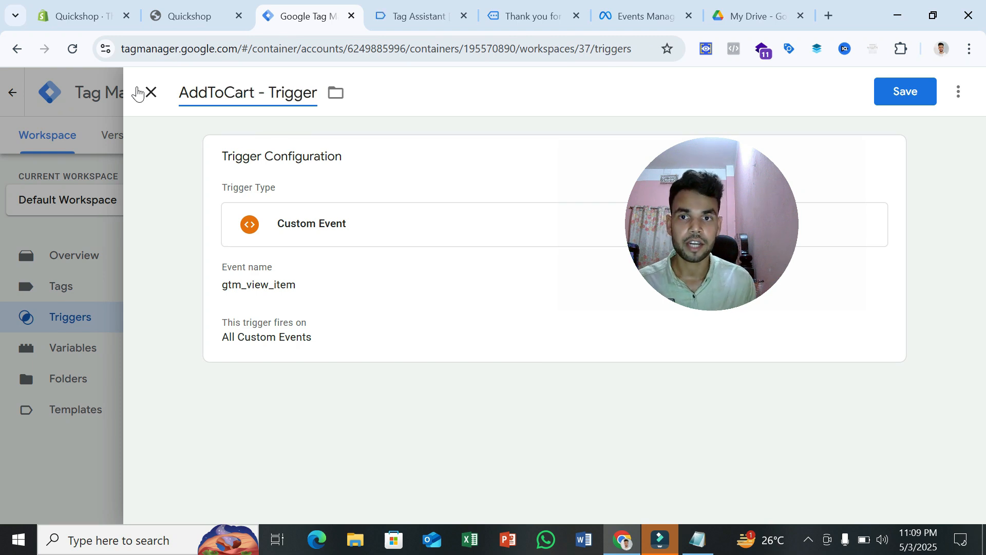
- Open the AddToCart trigger's configuration for editing and copy the event name gtm_add_to_cart from its API call in Tag Assistant
left_click(280, 255)
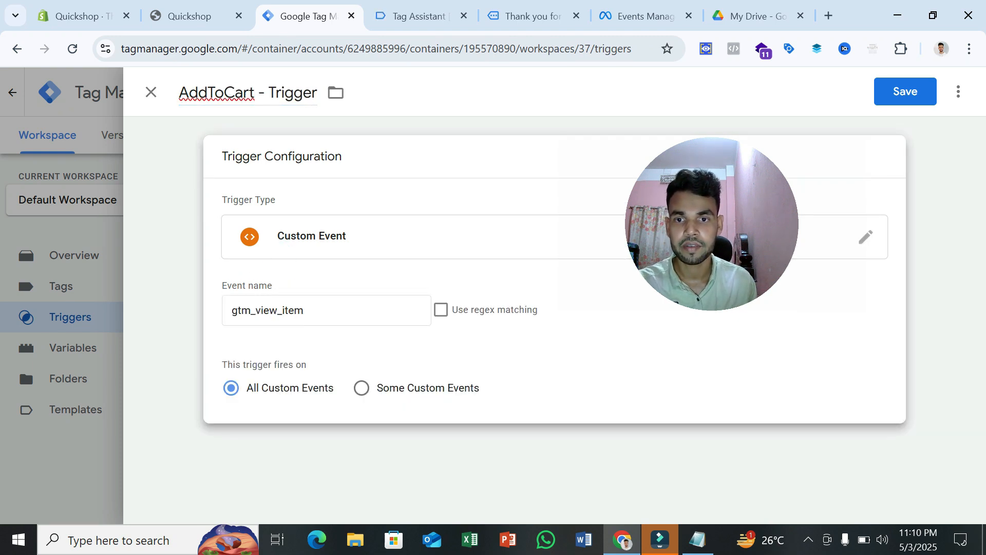
left_click(402, 20)
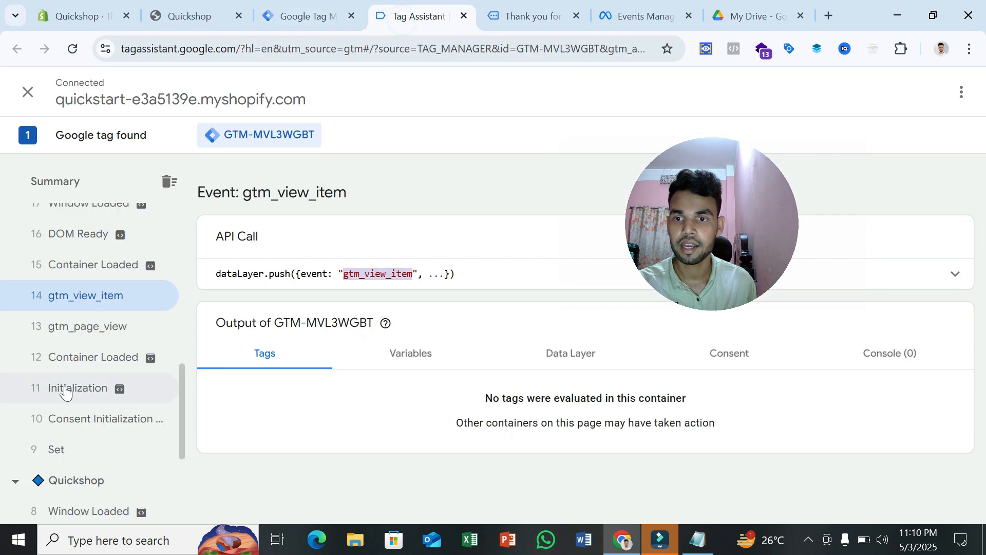
scroll(77, 390, "up", 2)
scroll(95, 391, "up", 3)
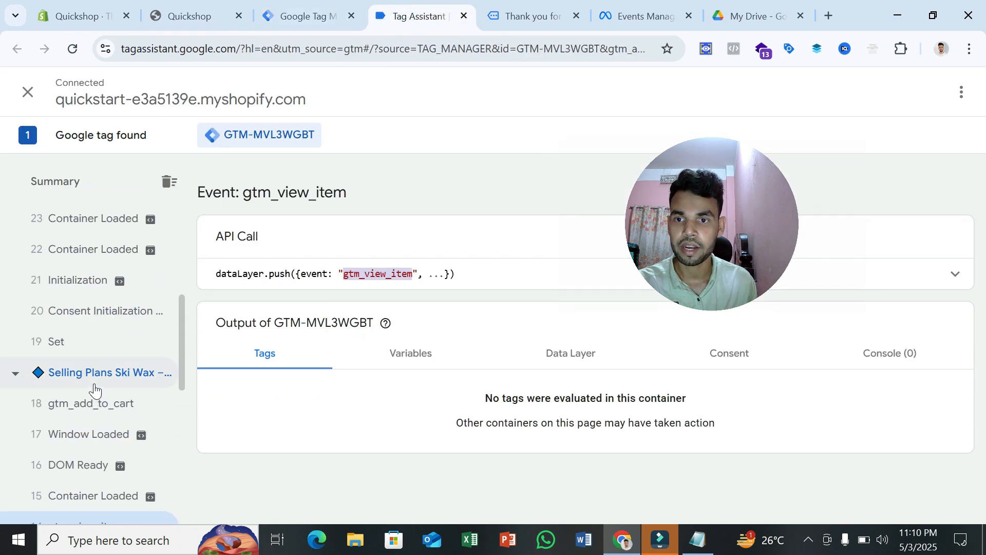
left_click(120, 411)
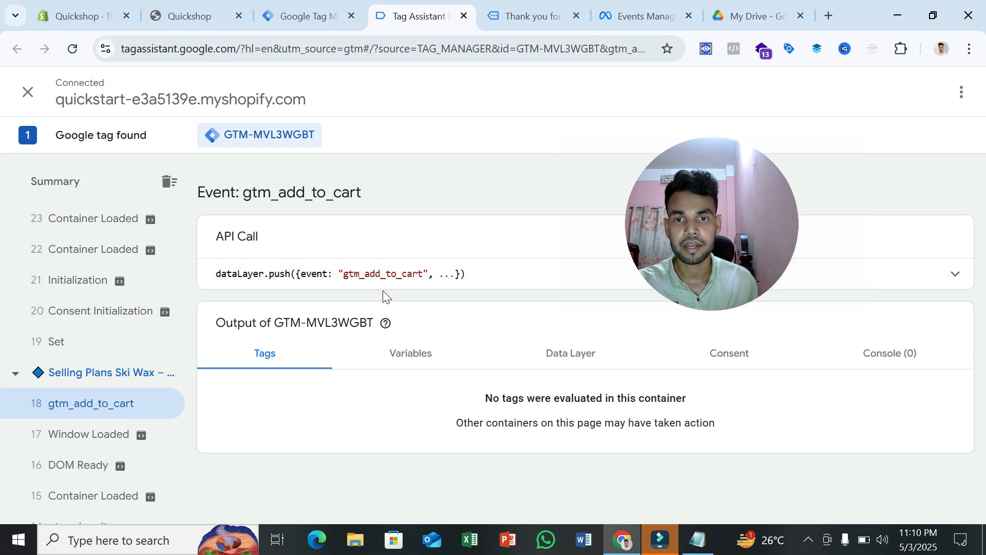
double_click(383, 274)
right_click(381, 274)
left_click(415, 301)
- Back in Google Tag Manager, replace the AddToCart trigger's event name with the copied gtm_add_to_cart and save the trigger
left_click(295, 7)
left_click_drag(348, 310, 182, 327)
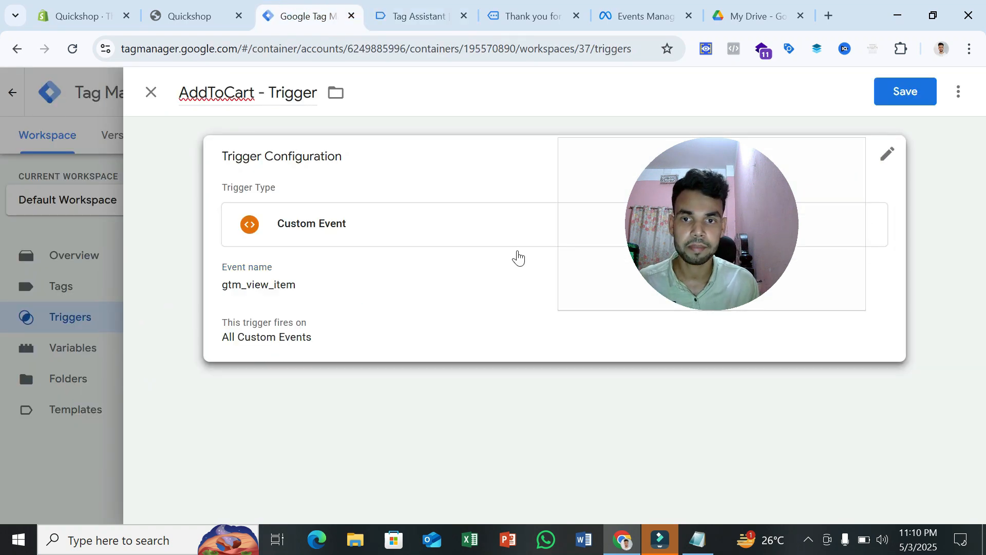
left_click(517, 257)
left_click(310, 308)
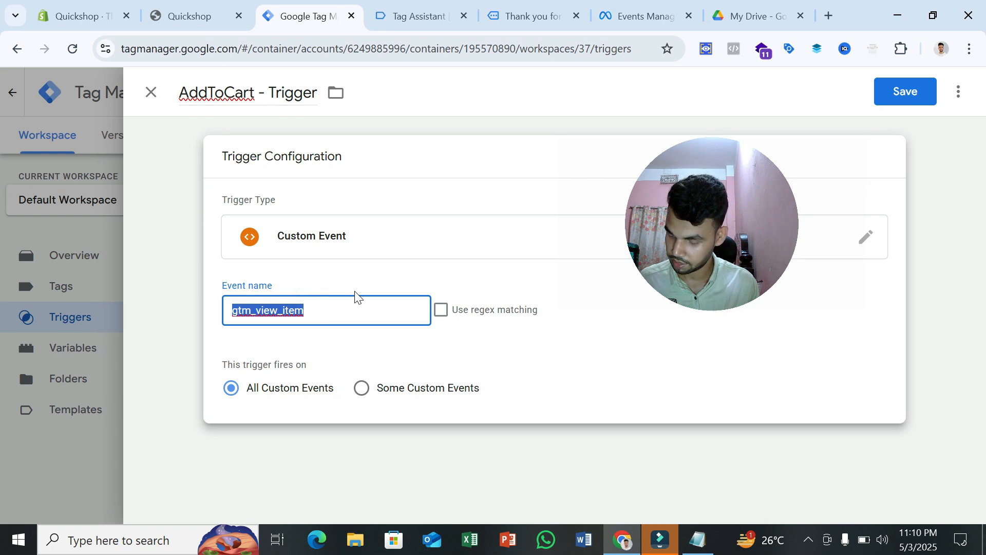
key("ctrl+v")
left_click(918, 93)
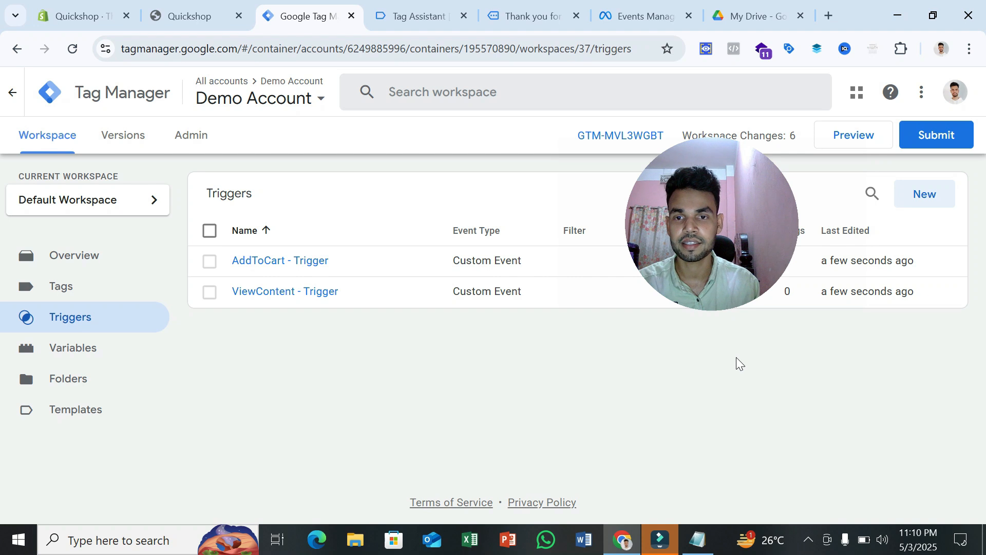
- Duplicate the AddToCart trigger and name the copy "Checkout - Trigger"
left_click(287, 263)
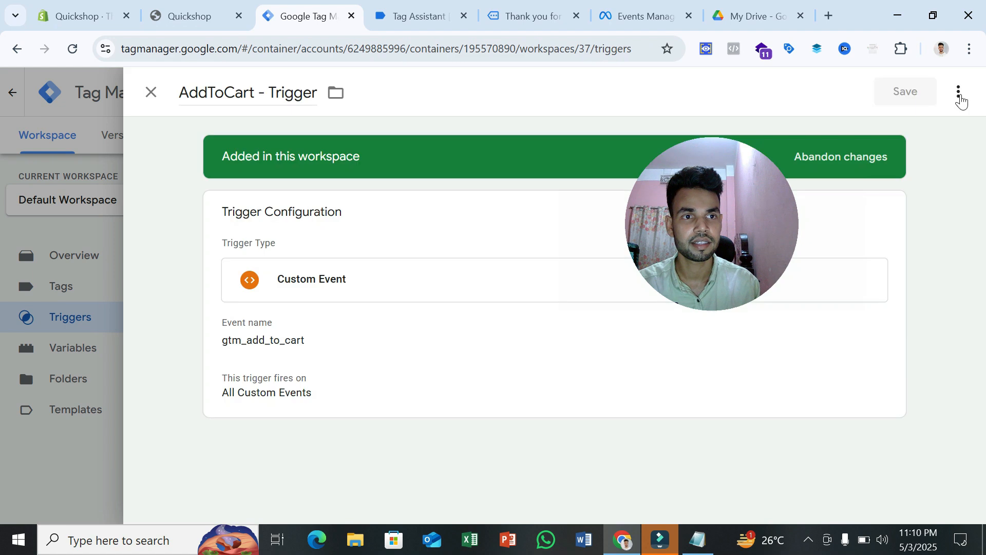
left_click(959, 91)
left_click(928, 127)
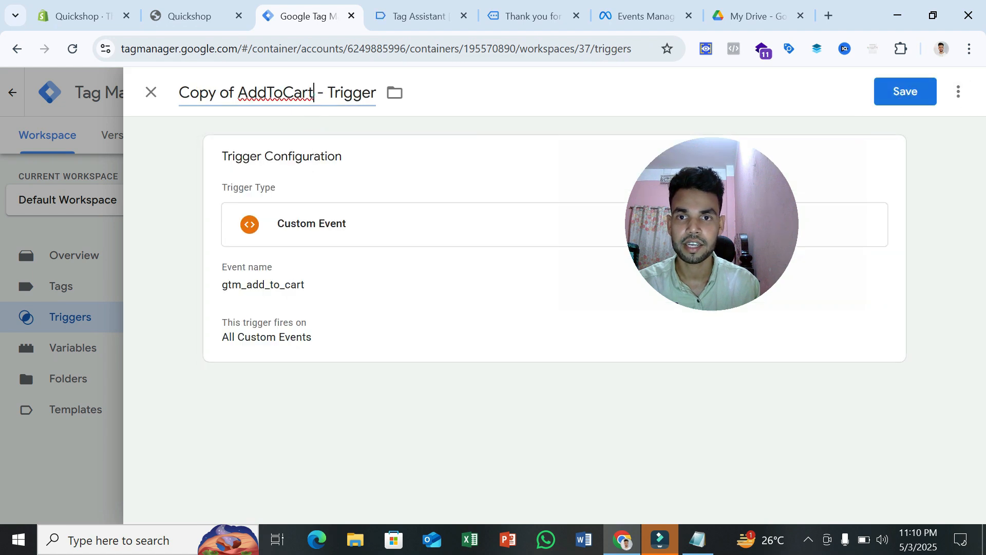
key("shift+Left")
key("shift+Left")
key("shift+Left")
key("shift+Left")
key("shift+Left")
key("shift+Left")
key("shift+Left")
key("shift+Left")
key("shift+Left")
key("shift+Left")
key("shift+Left")
key("shift+Left")
key("shift+Left")
key("shift+Left")
key("shift+Left")
key("shift+Left")
key("shift+Left")
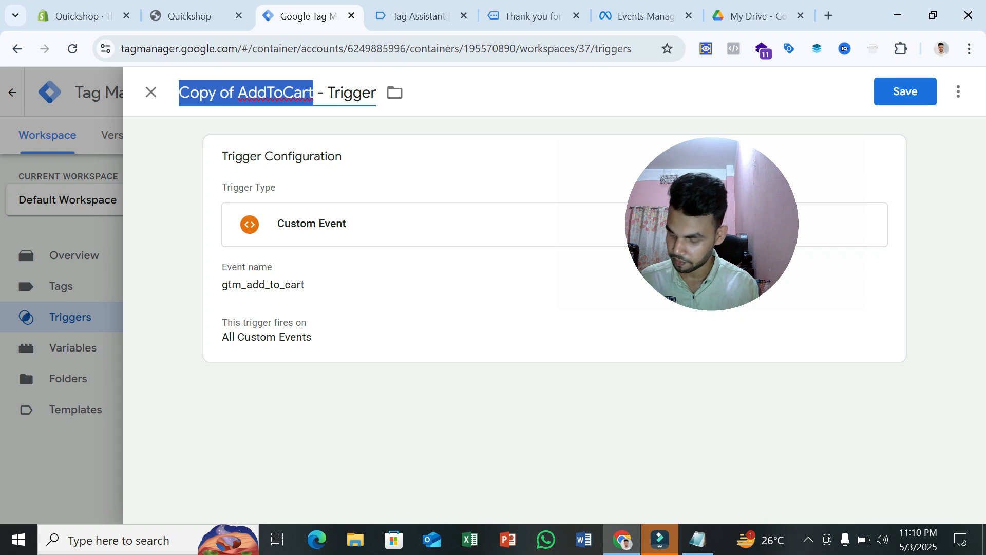
type("Checkou")
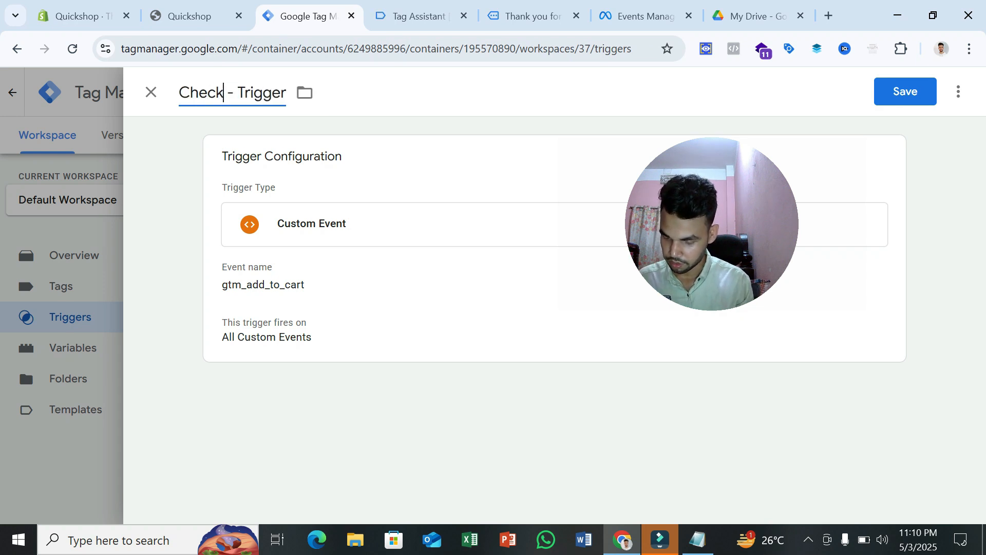
type("t")
- Open the Checkout trigger's event name for editing and look up the checkout event in Tag Assistant and in the thank-you page's DataLayer Checker Plus
left_click(383, 354)
double_click(330, 309)
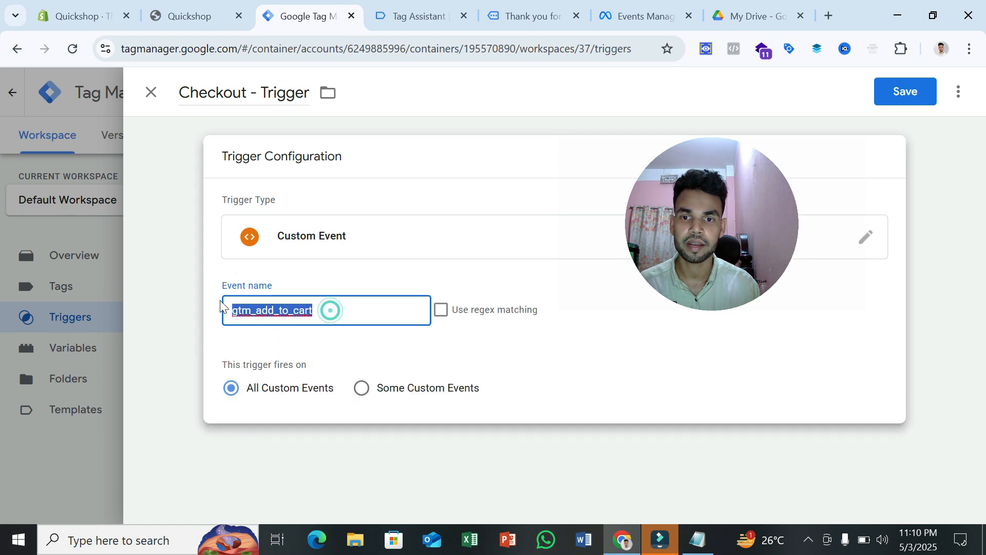
left_click(421, 4)
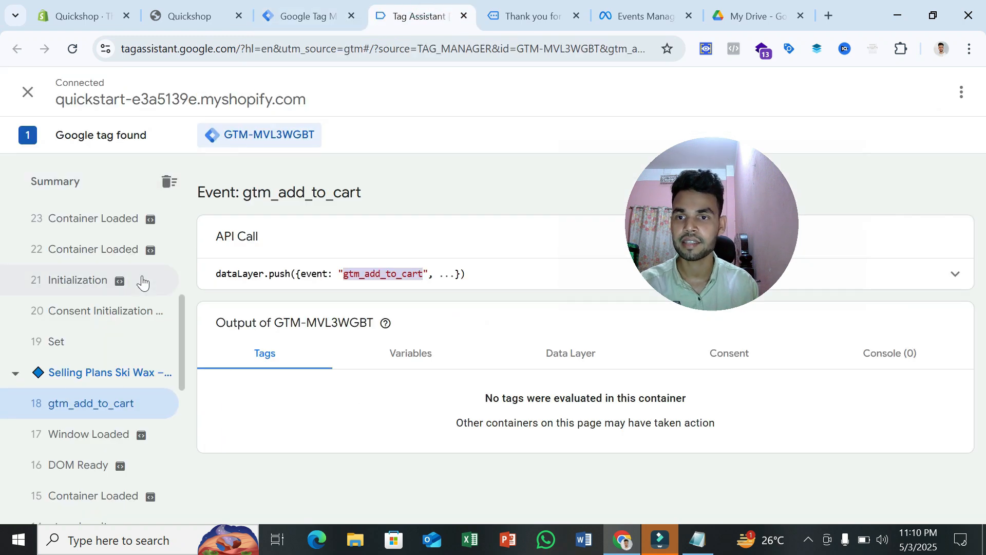
scroll(137, 313, "up", 5)
scroll(137, 347, "down", 5)
scroll(136, 347, "up", 5)
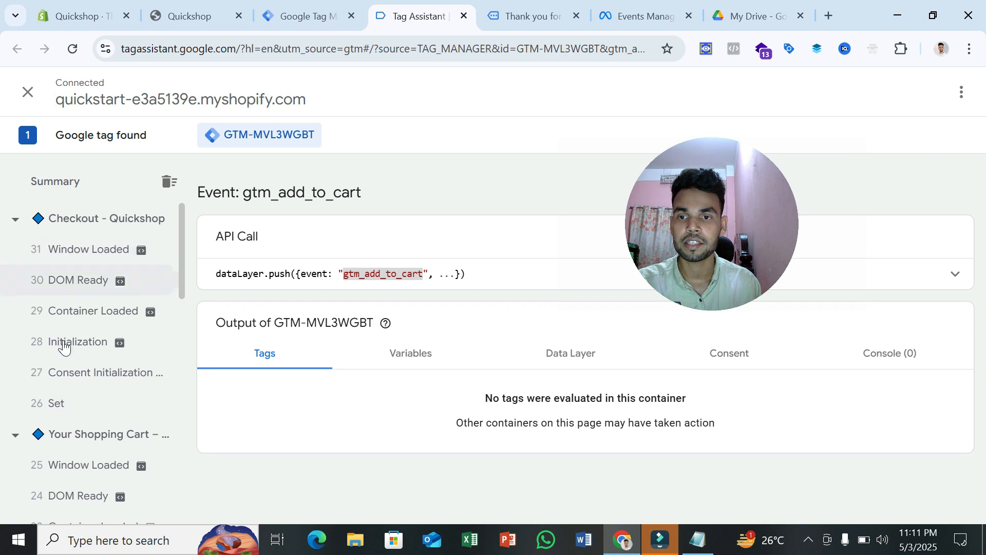
left_click(520, 23)
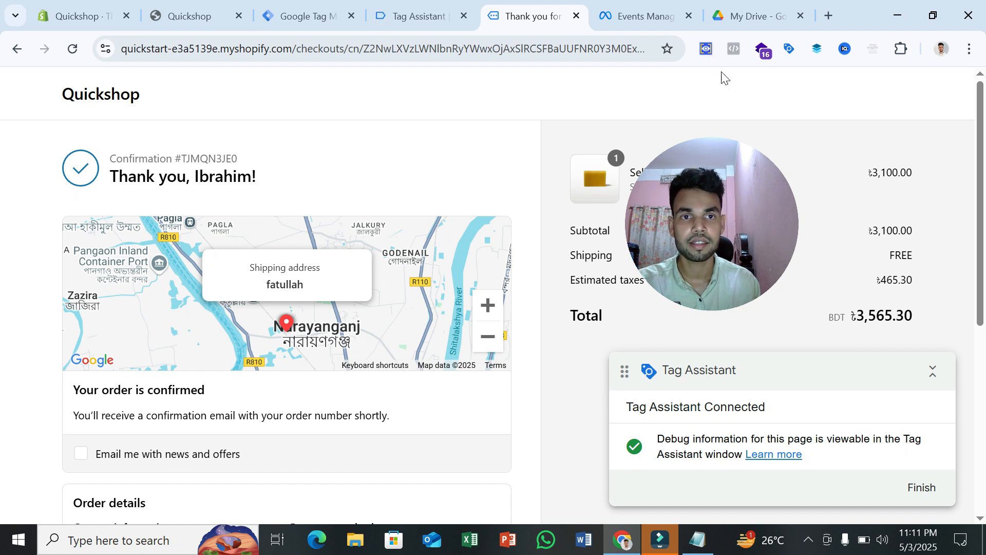
left_click(706, 49)
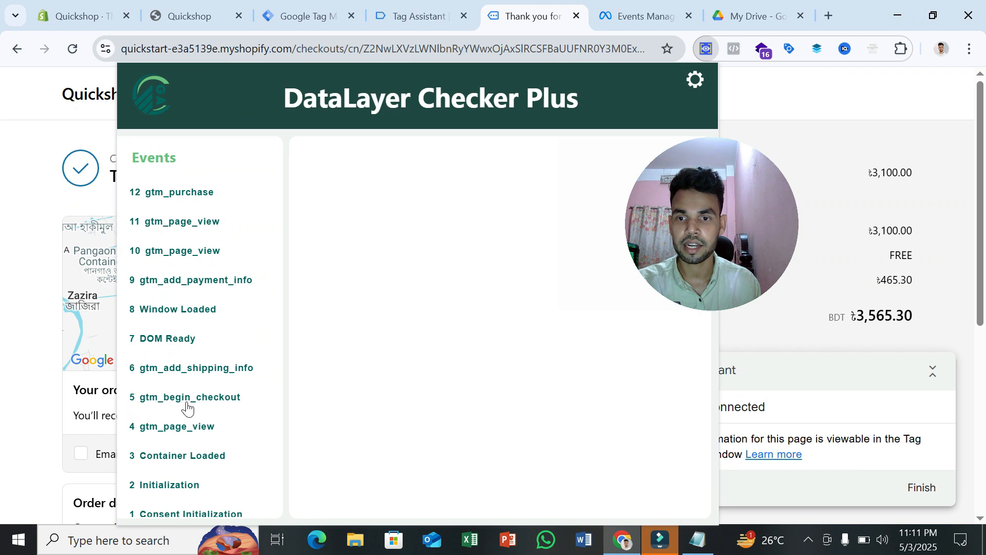
- In Google Tag Manager, set the Checkout trigger's event name to gtm_begin_checkout and save the trigger
left_click(327, 11)
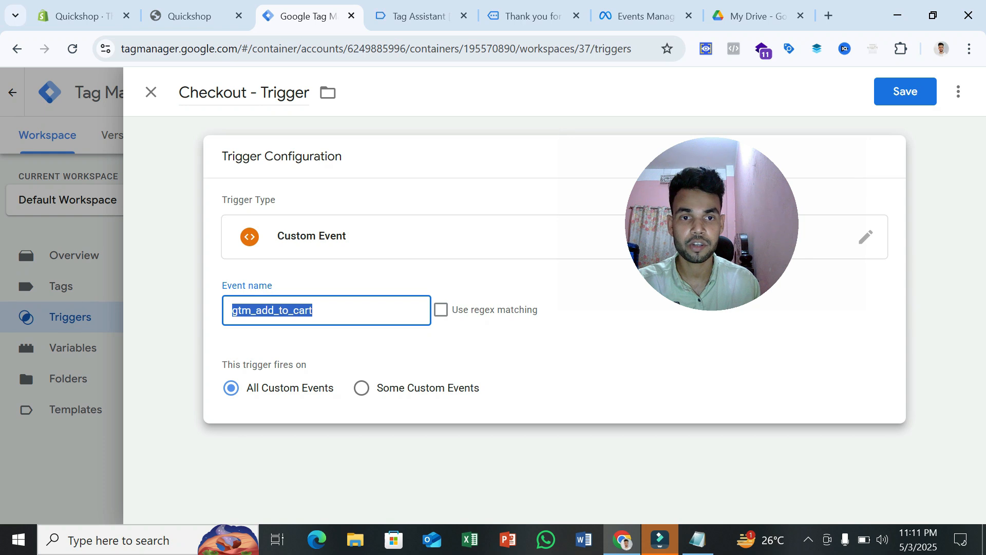
left_click(320, 307)
left_click(256, 311, "shift")
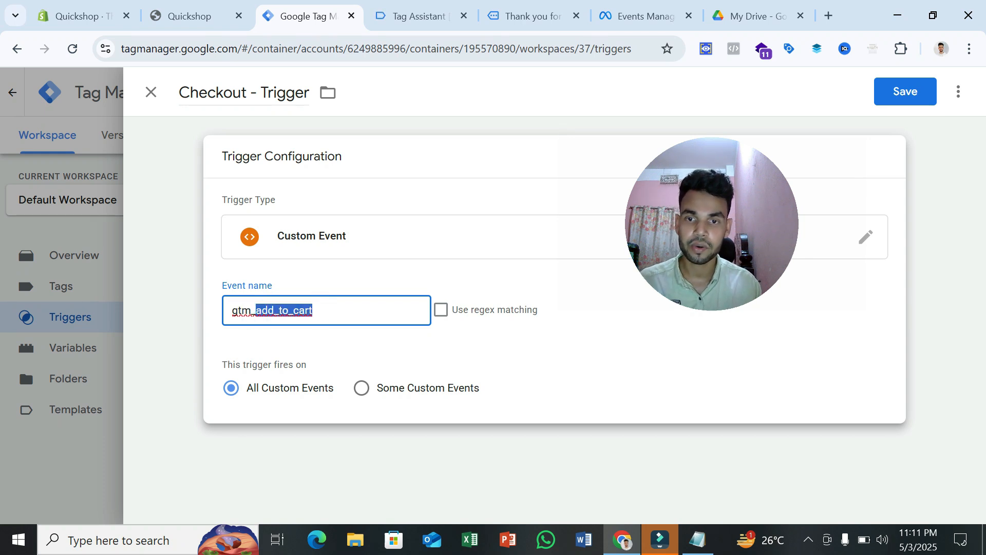
type("begi")
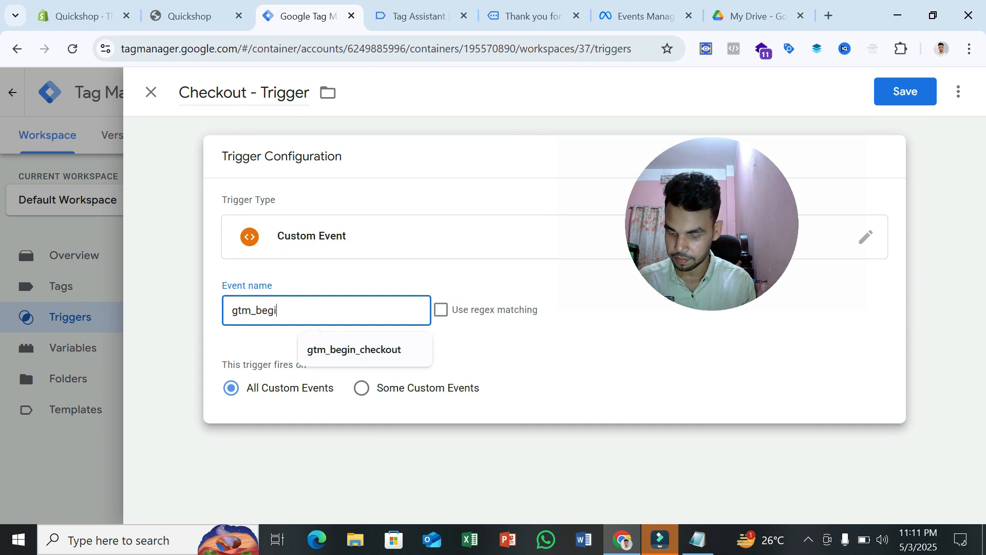
type("n_checkout")
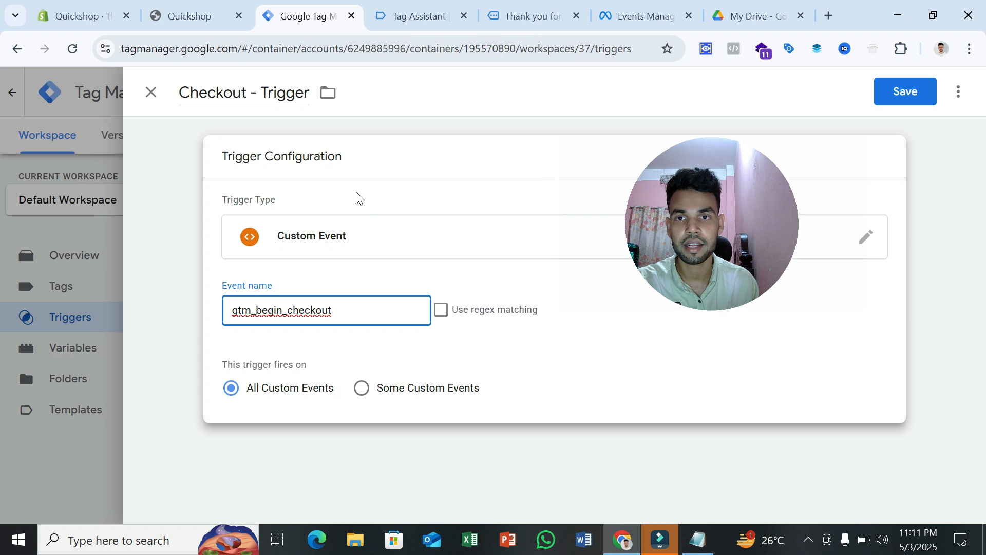
left_click(898, 91)
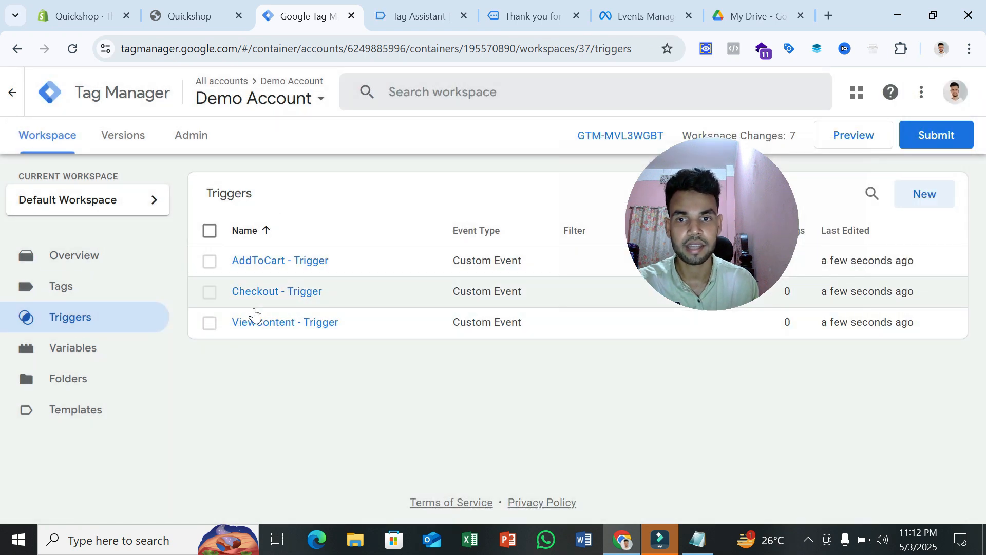
- Duplicate the AddToCart trigger again and name the copy "Purchase - Trigger"
left_click(286, 264)
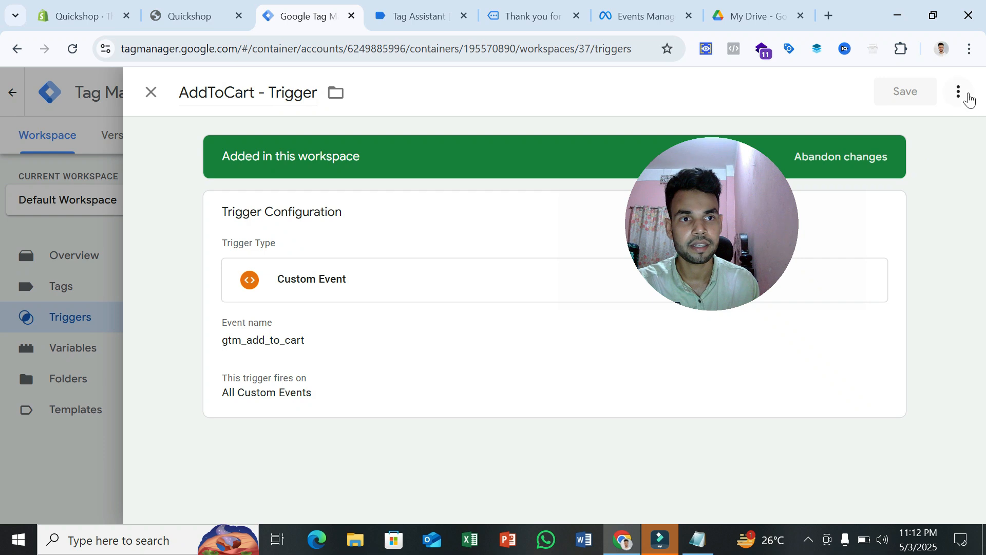
left_click(958, 93)
left_click(933, 123)
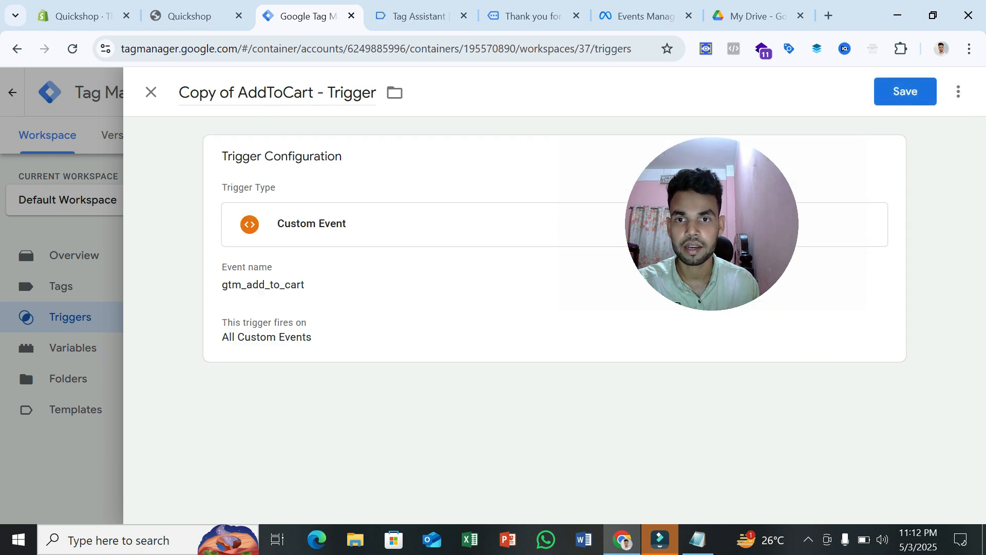
left_click_drag(313, 92, 168, 95)
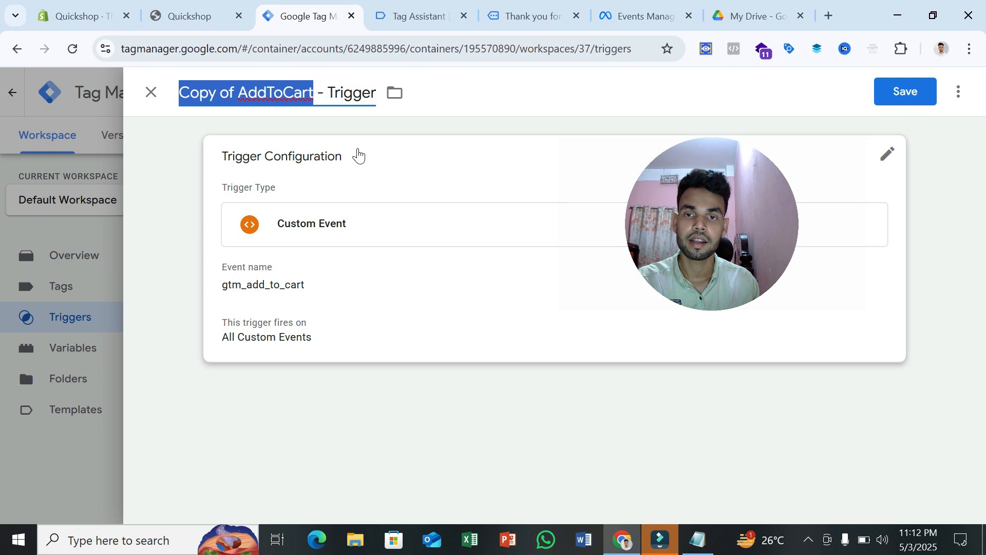
type("Pur")
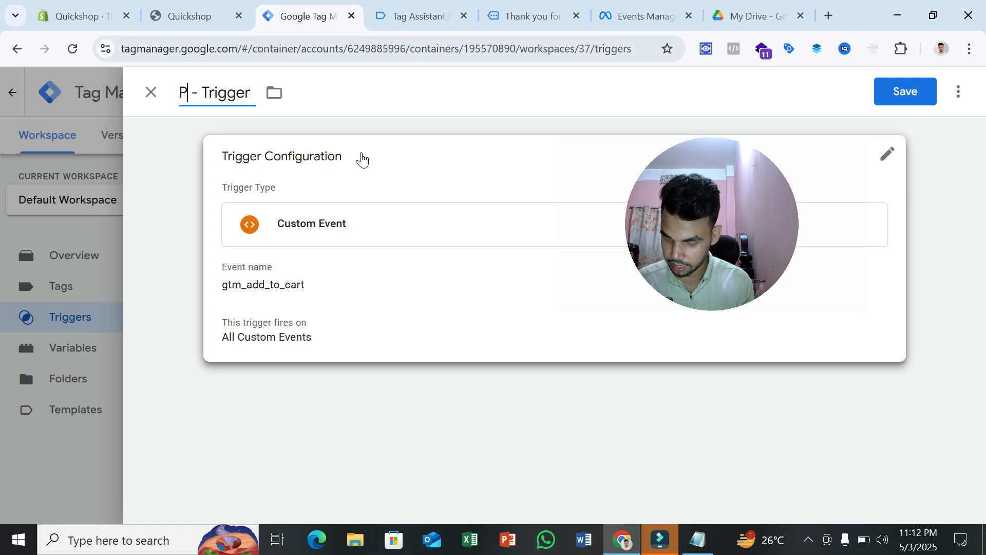
type("chase")
- Look up the purchase event in the thank-you page's DataLayer Checker Plus, set the Purchase trigger's event name to gtm_purchase, and save it
left_click(362, 160)
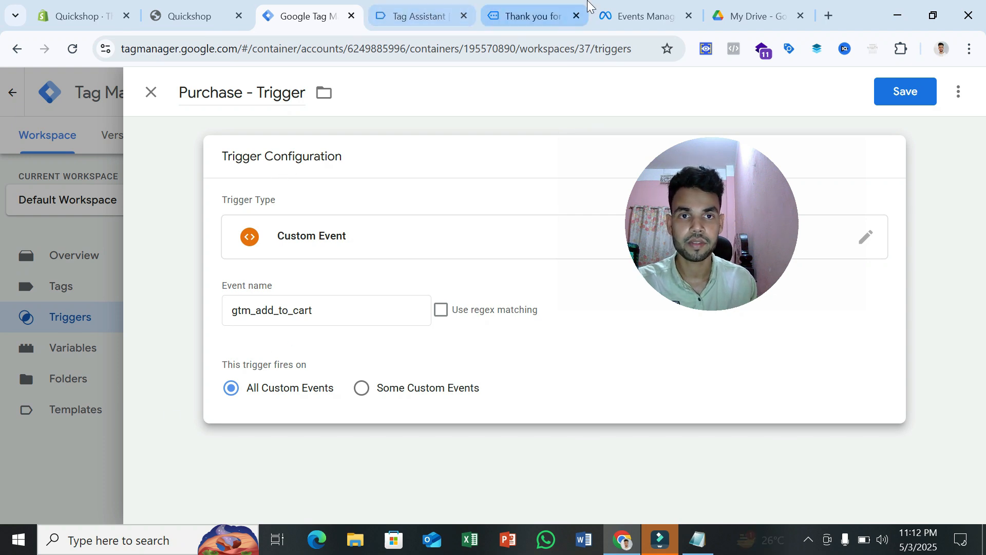
left_click(529, 16)
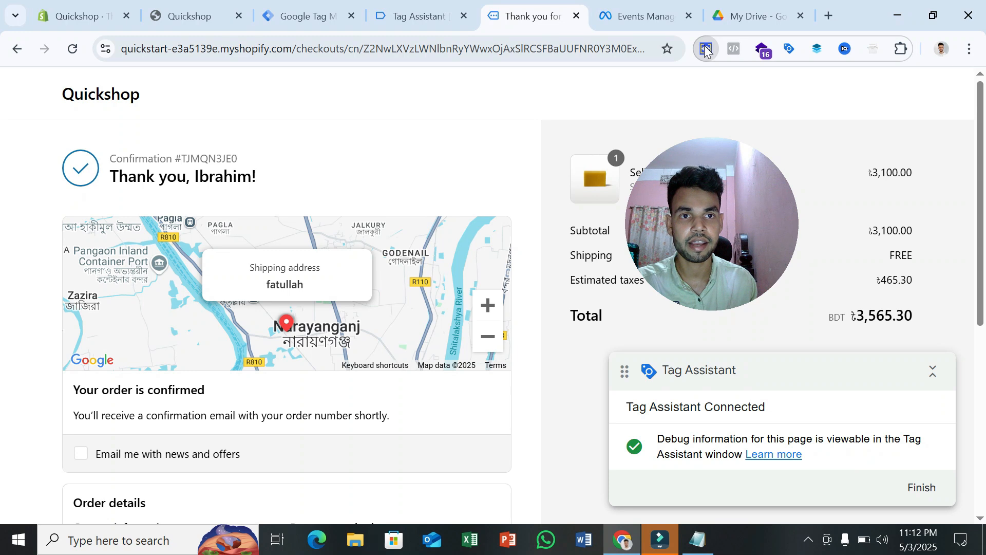
left_click(705, 47)
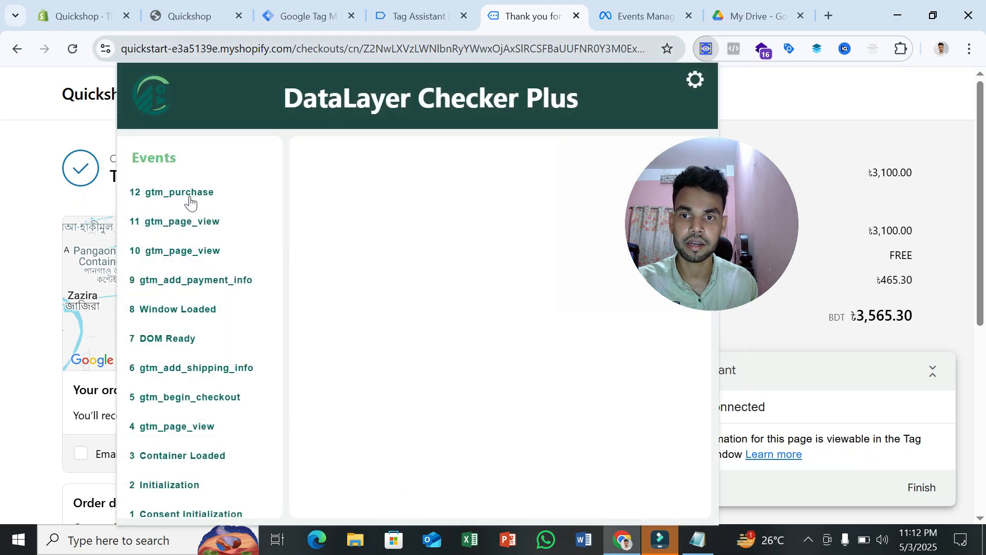
left_click(406, 5)
left_click(307, 3)
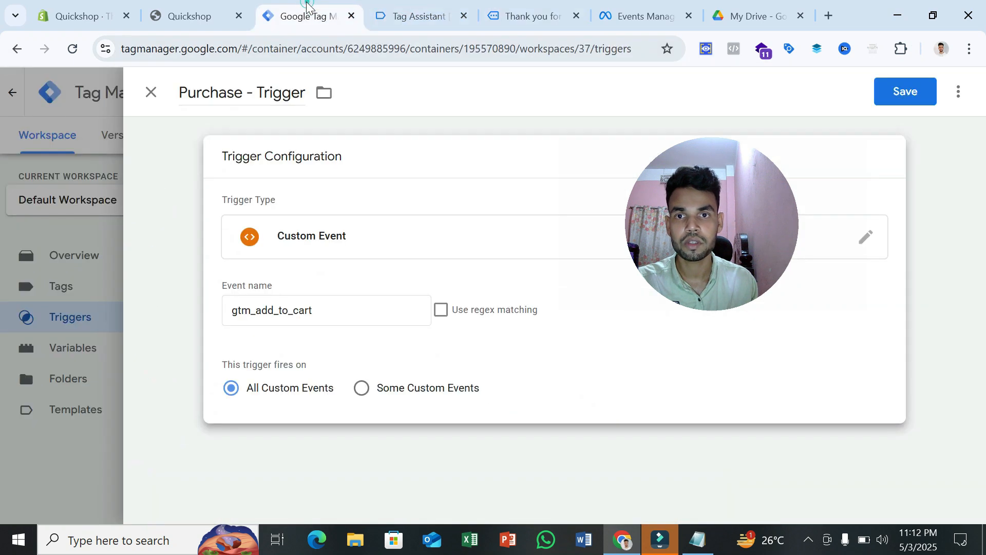
left_click_drag(314, 311, 255, 310)
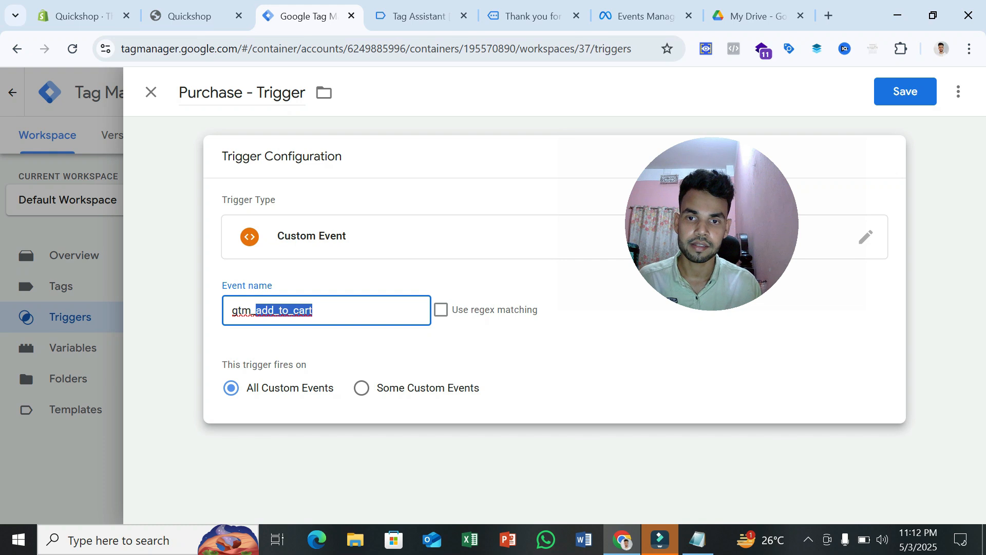
type("purchase")
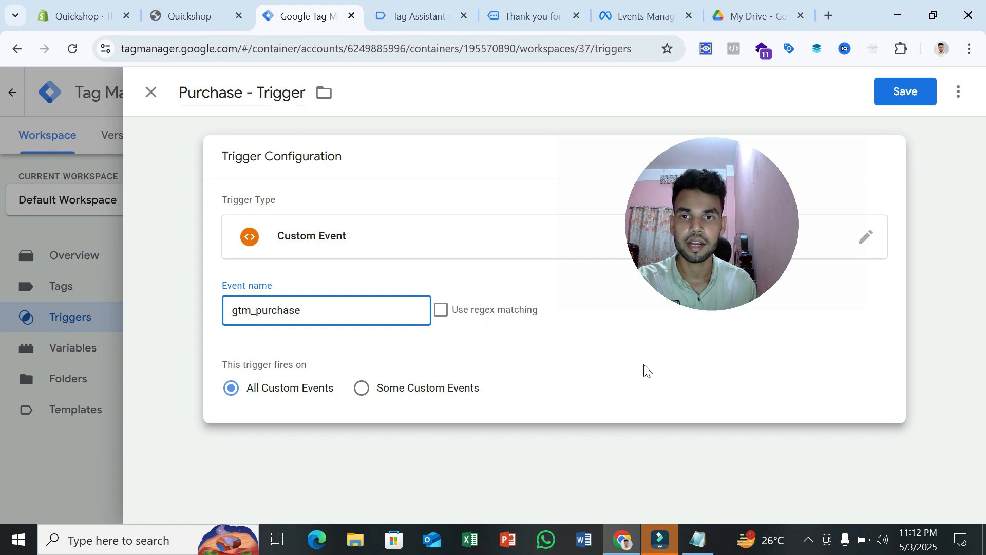
left_click(911, 94)
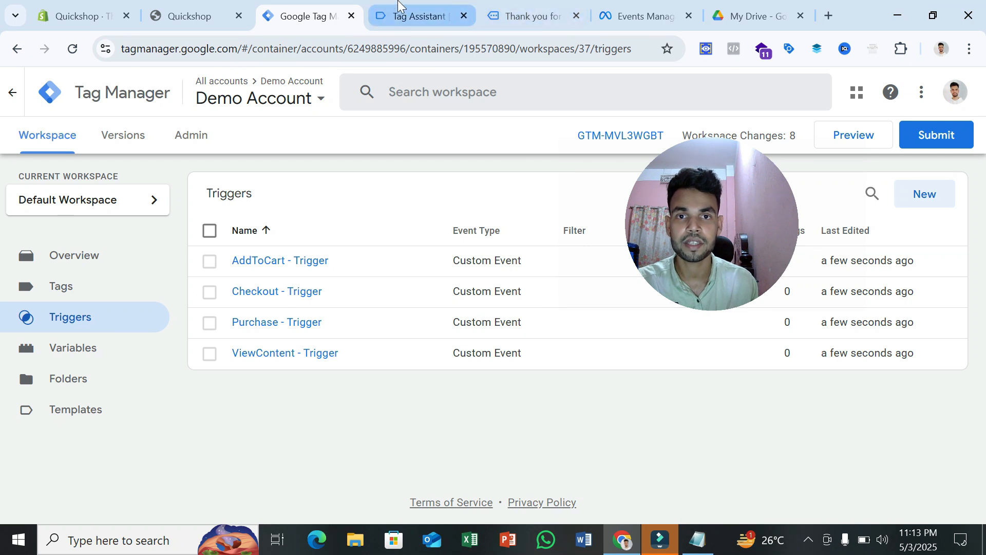
- View the Shopify Meta Pixel event parameter checklist in Google Drive and return to the Google Tag Manager triggers list
left_click(431, 16)
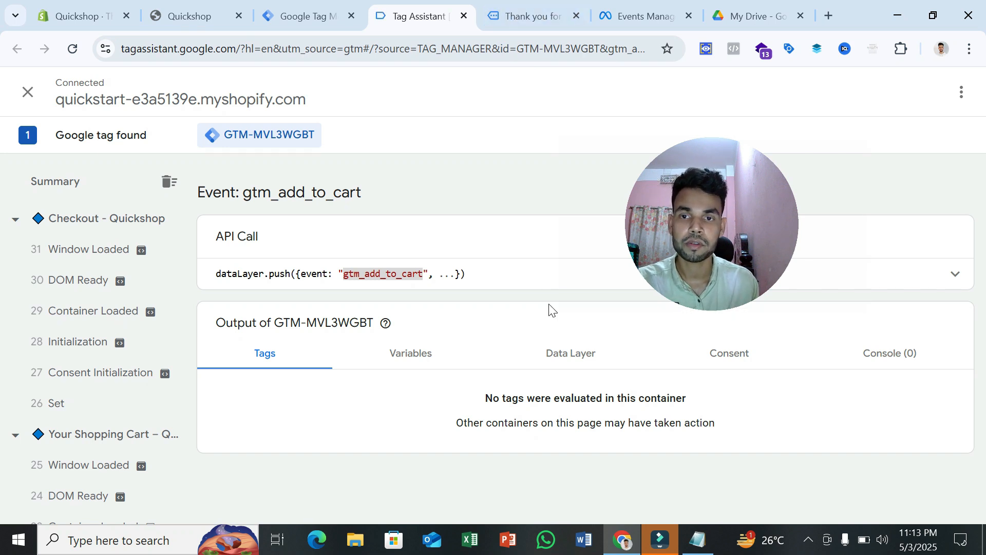
left_click(722, 6)
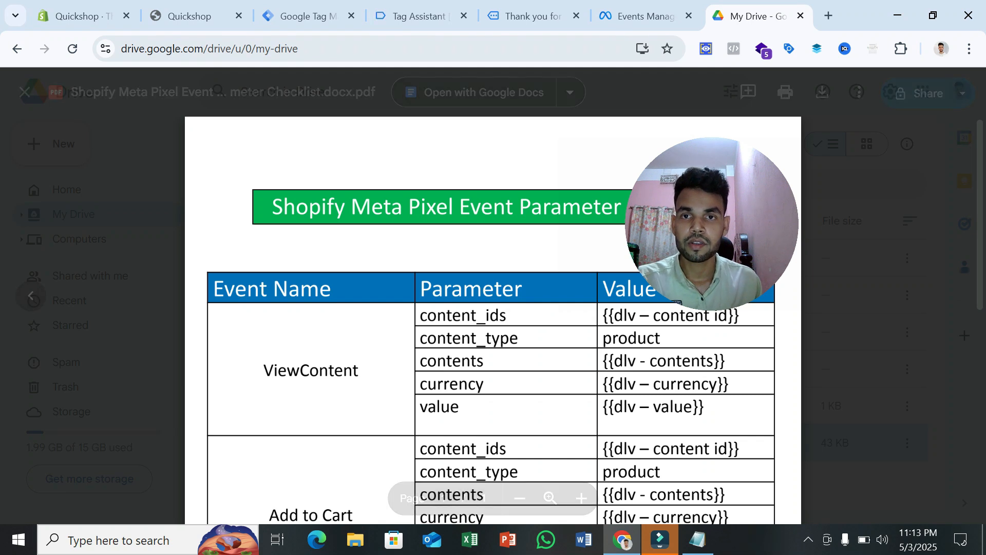
left_click(317, 22)
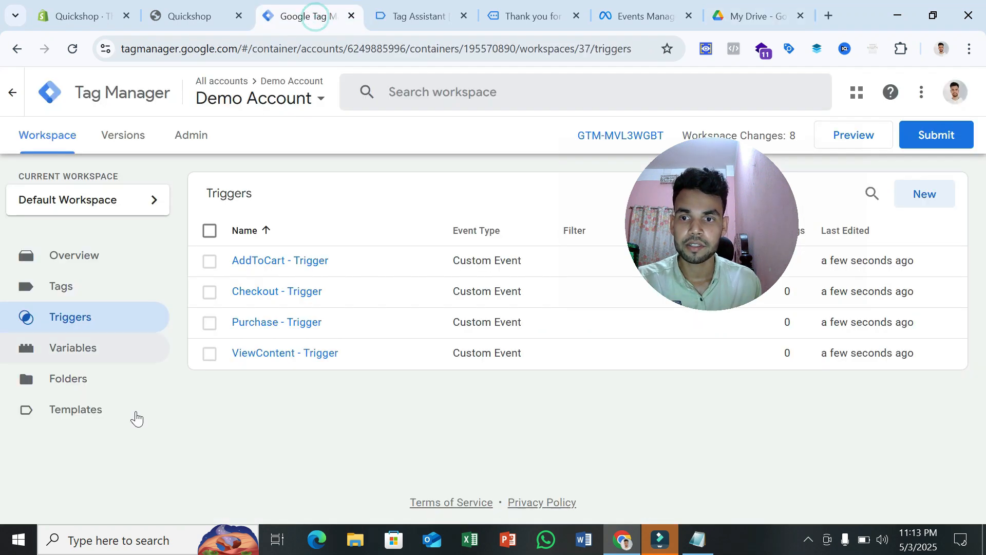
- Create a new user-defined variable in the workspace with the Data Layer Variable type
left_click(97, 349)
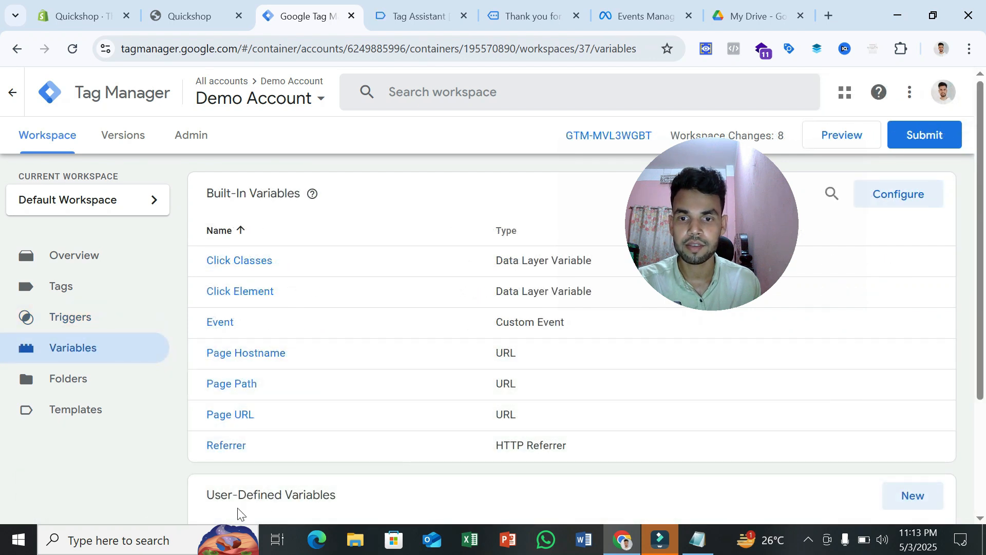
left_click(914, 496)
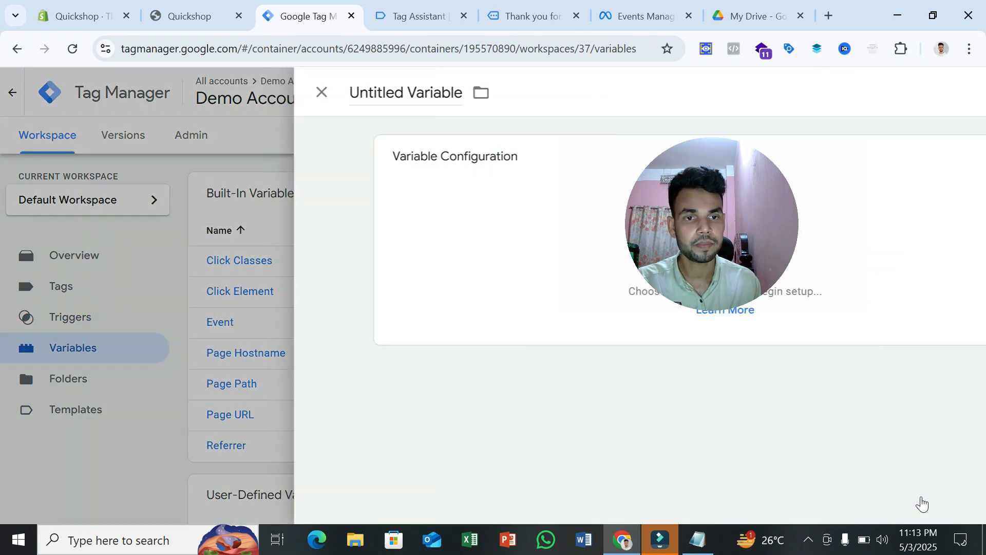
left_click(360, 227)
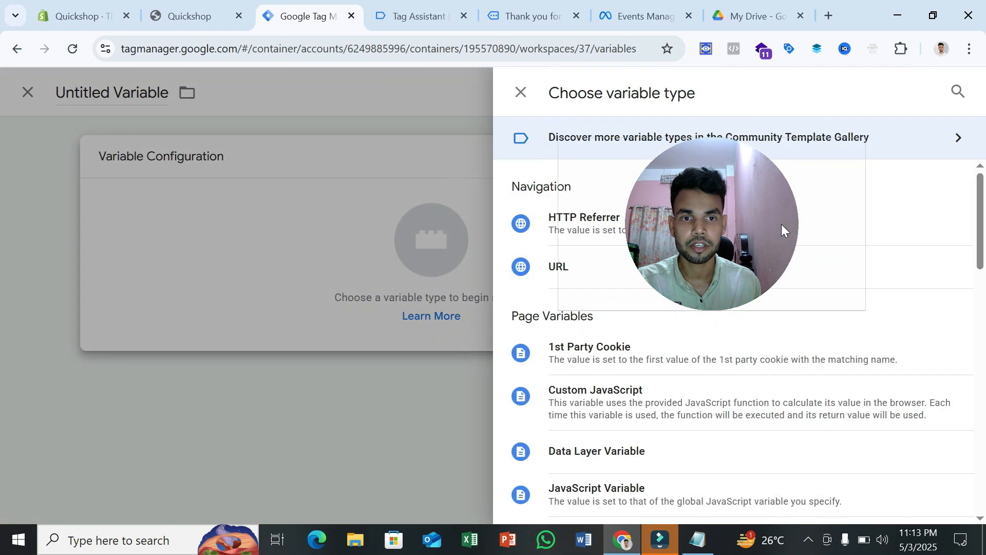
scroll(748, 339, "down", 2)
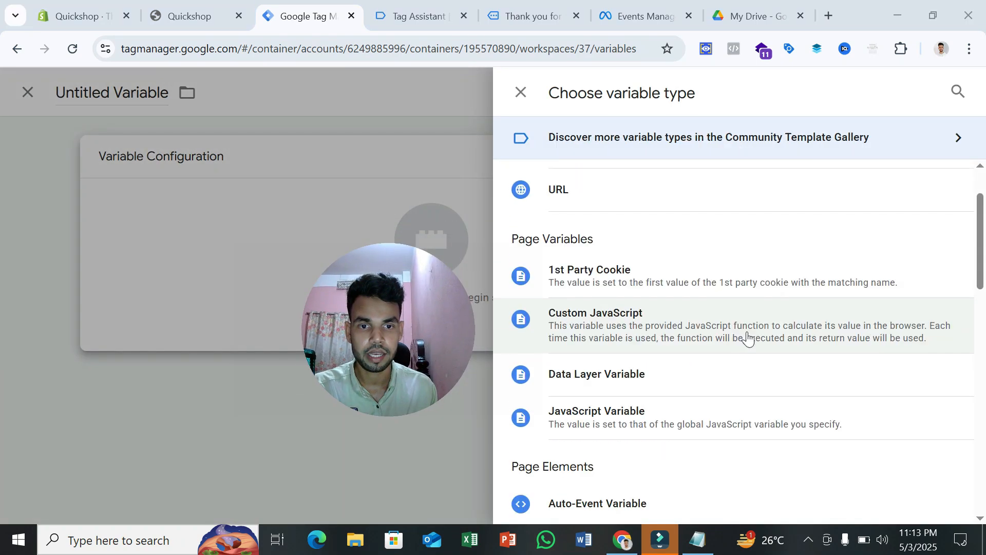
left_click(621, 375)
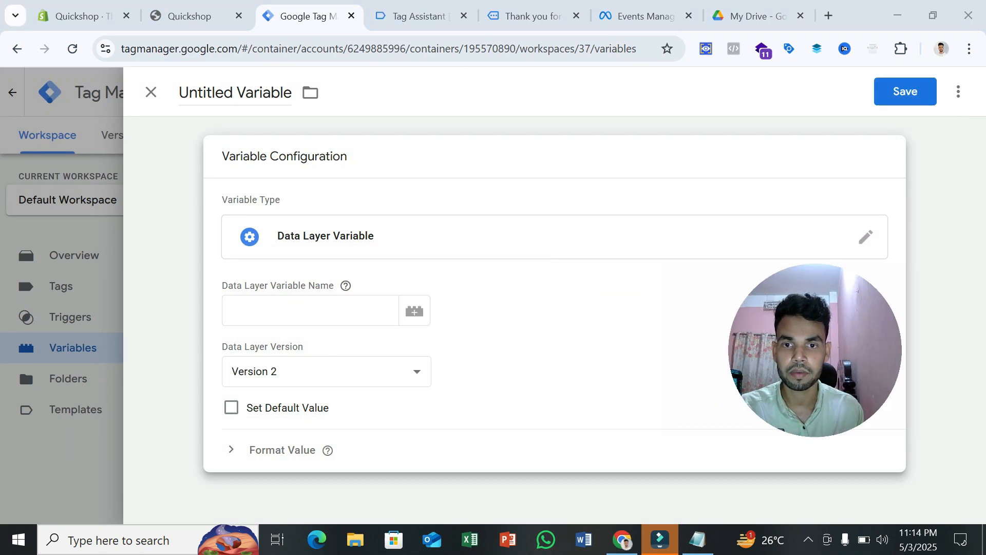
left_click(328, 303)
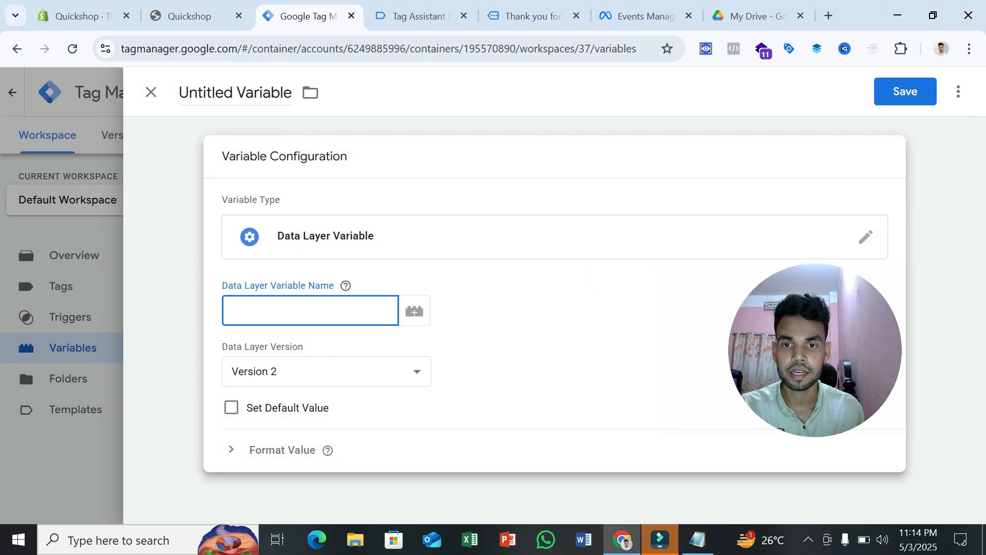
- Switch to Tag Assistant, examine the gtm_view_item event's data layer push, and return to the untitled variable in Google Tag Manager
left_click(427, 4)
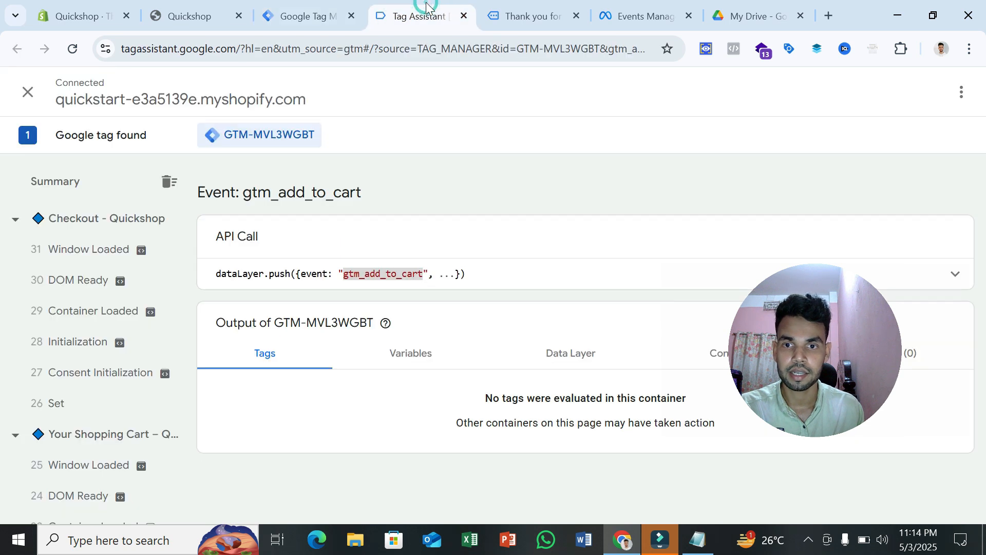
scroll(159, 308, "down", 12)
scroll(134, 380, "up", 3)
left_click(93, 297)
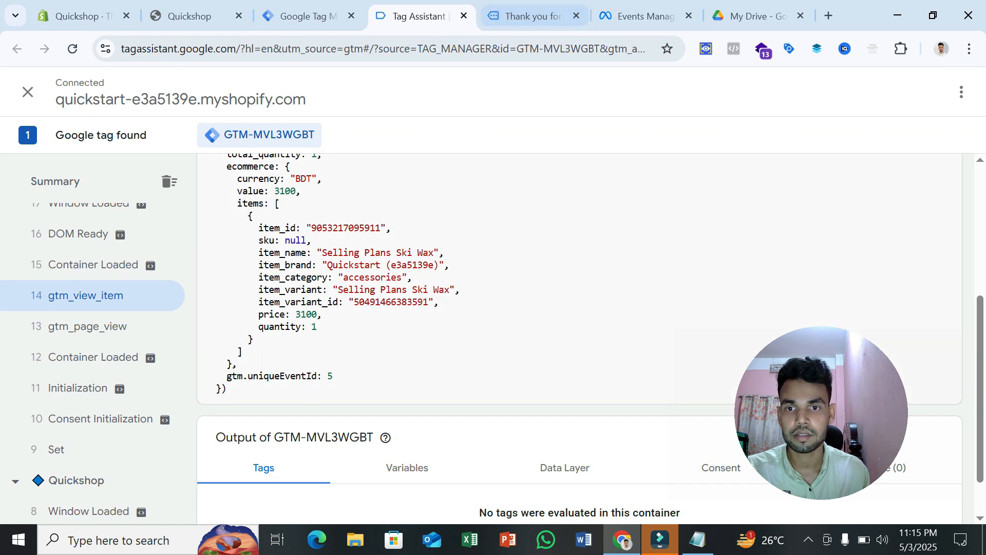
left_click(295, 17)
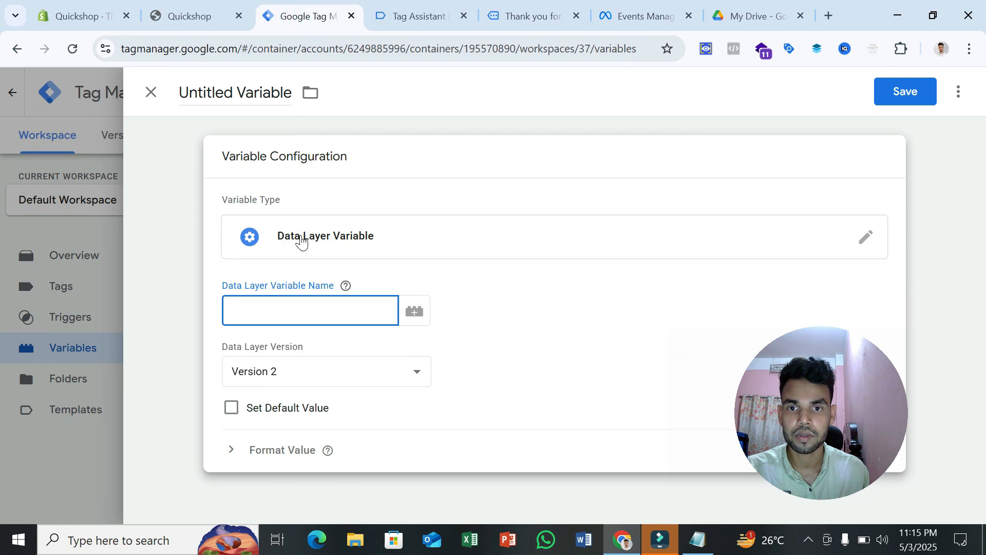
left_click(273, 261)
left_click(295, 310)
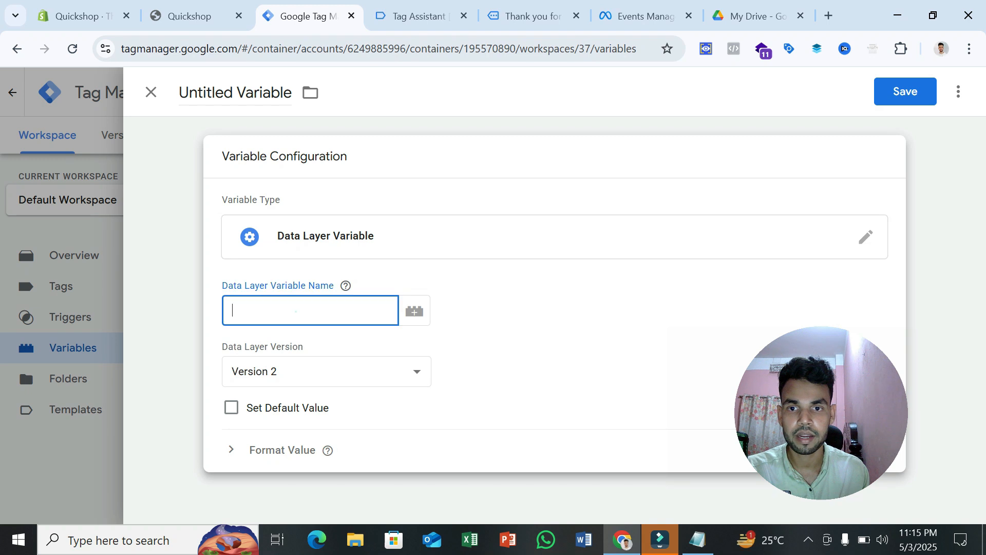
- Copy the ecommerce key from the gtm_view_item event in Tag Assistant into the new variable's Data Layer Variable Name
left_click(414, 14)
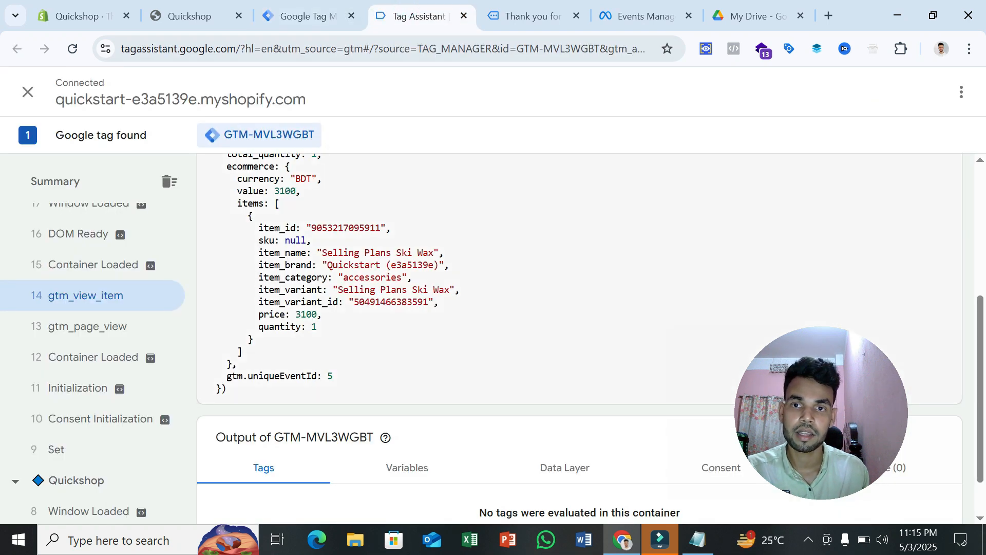
double_click(251, 166)
right_click(254, 170)
left_click(278, 188)
left_click(302, 20)
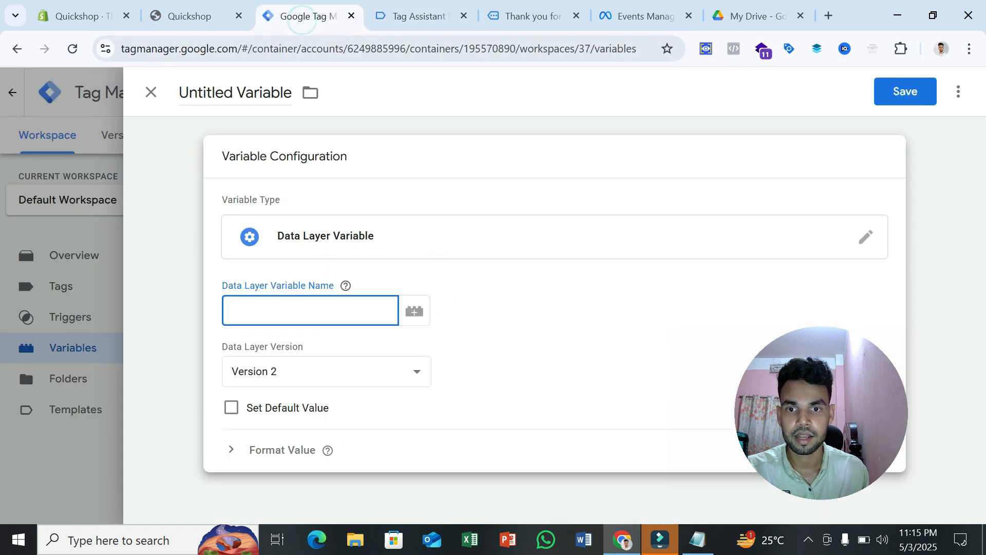
right_click(293, 310)
left_click(347, 348)
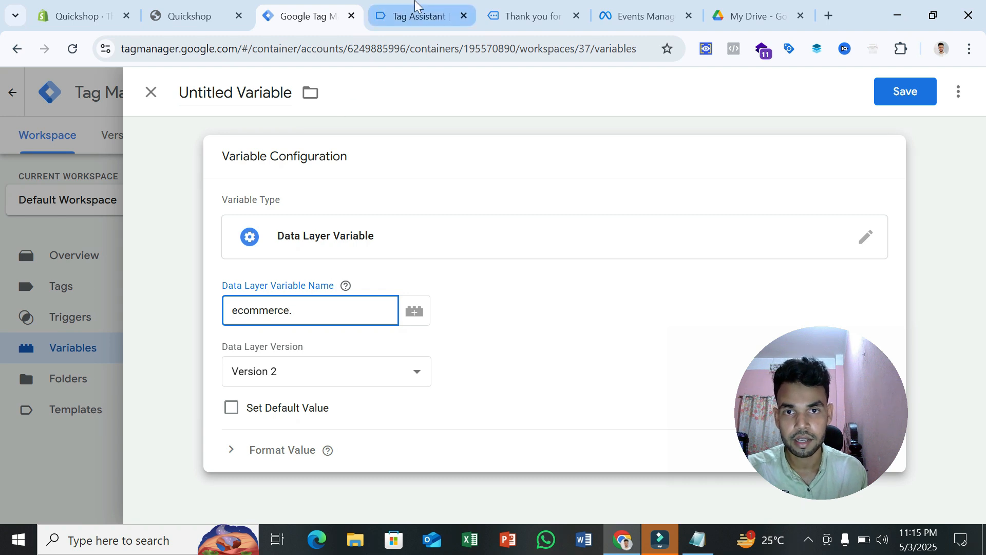
- Complete the Data Layer Variable Name as ecommerce.currency with the currency key copied from the gtm_view_item event in Tag Assistant
left_click(411, 16)
double_click(258, 178)
right_click(260, 179)
left_click(284, 194)
left_click(293, 17)
type(".")
right_click(319, 310)
left_click(369, 348)
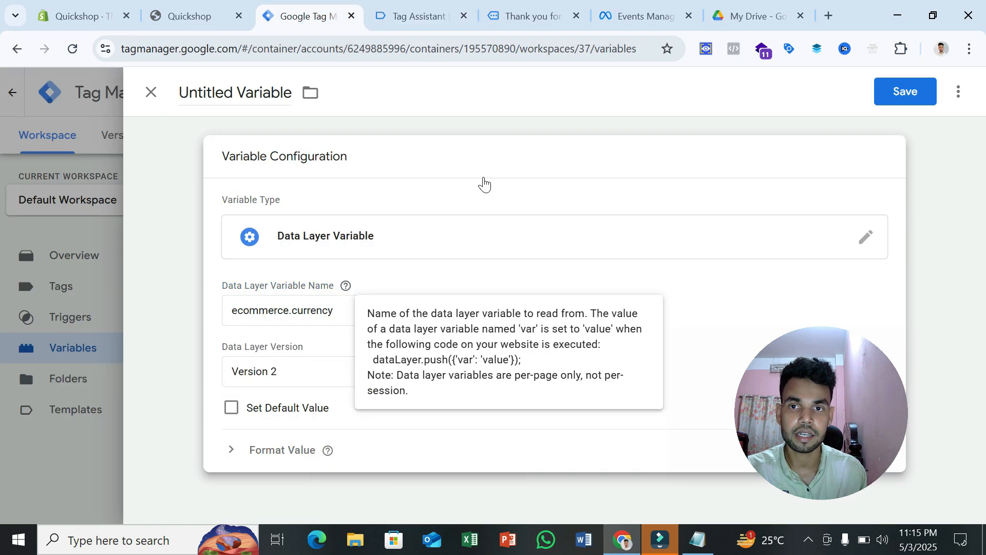
- Save the new data layer variable under the name "dl - currency"
left_click(905, 92)
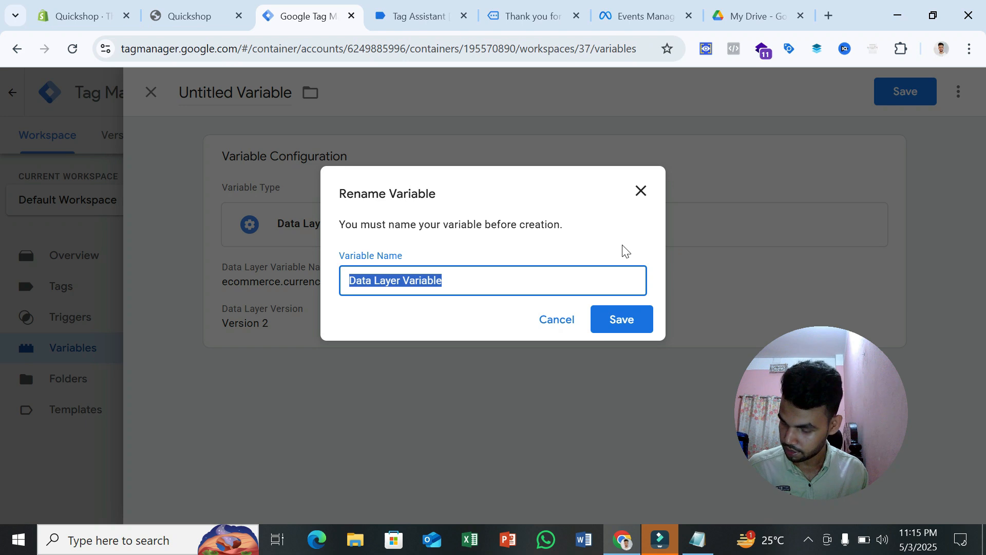
type("dl - currecy")
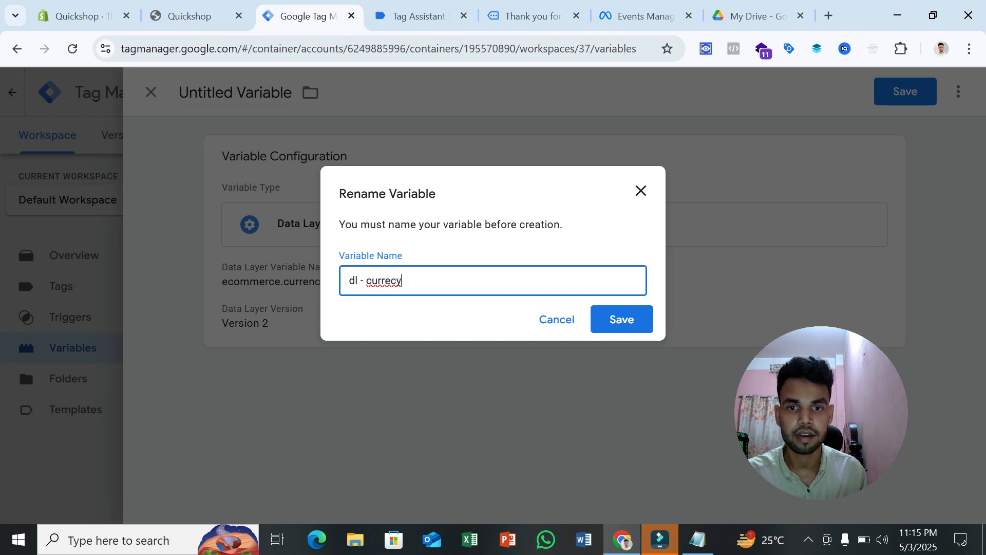
right_click(383, 280)
left_click(442, 211)
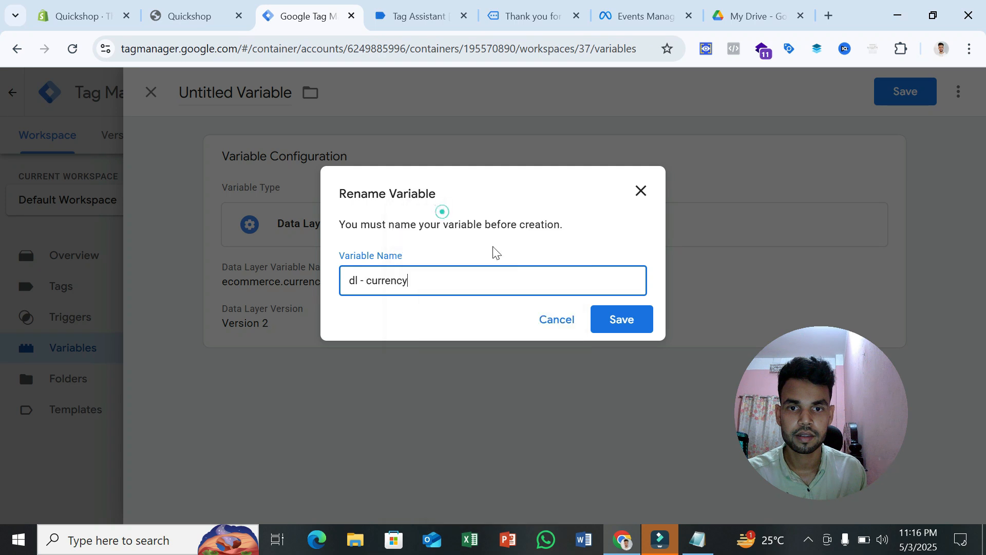
left_click(637, 325)
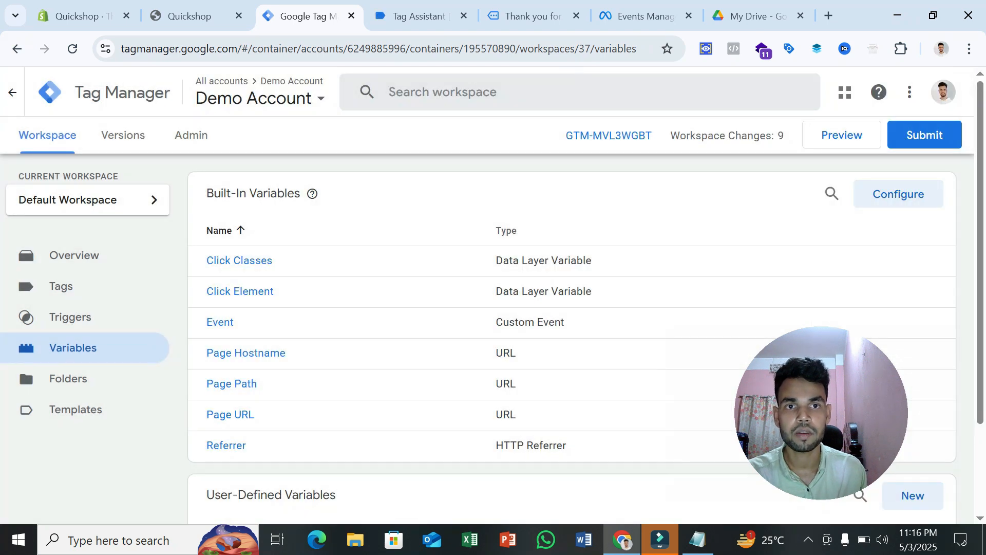
- Check the ViewContent parameters in the Google Drive checklist and return to the Google Tag Manager variables list
left_click(628, 13)
left_click(732, 13)
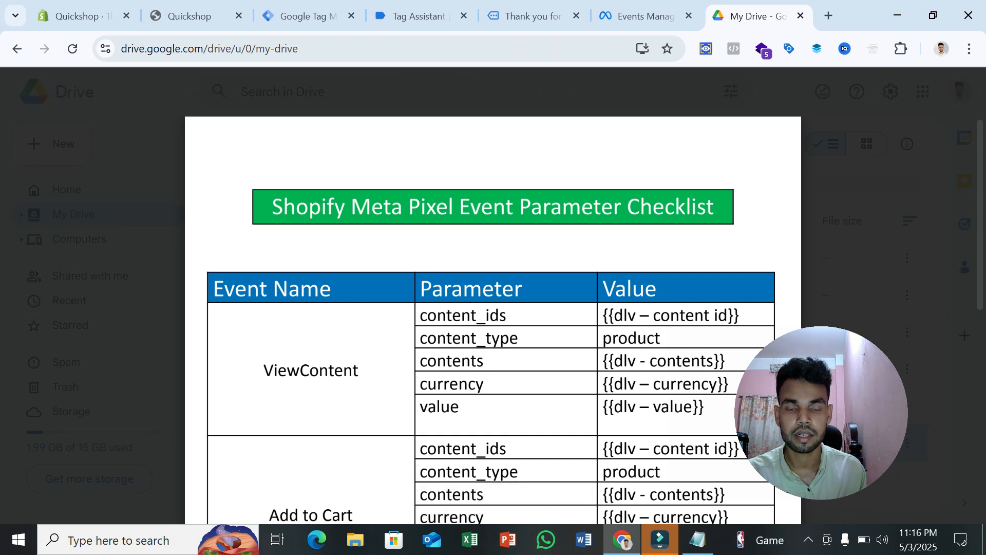
left_click(302, 19)
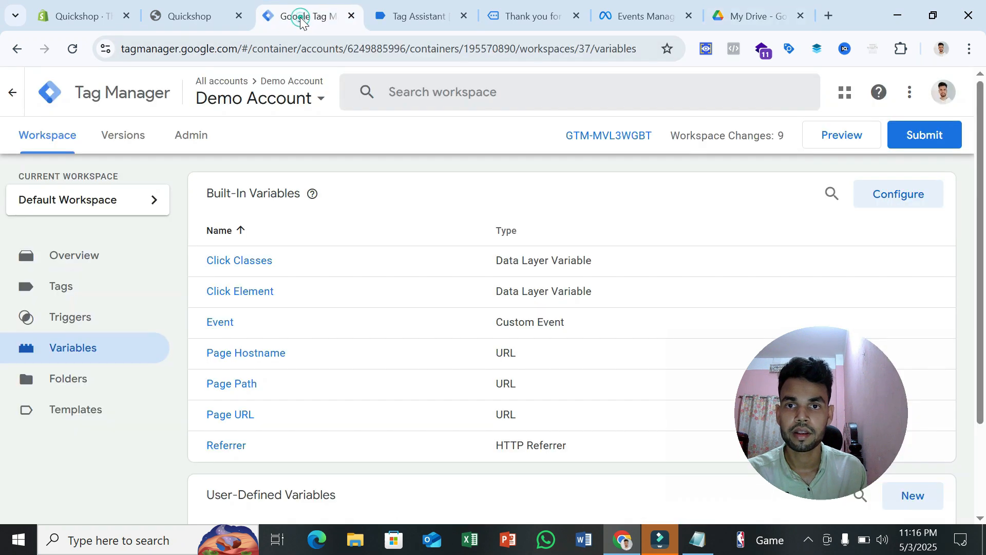
- Duplicate the dl - currency variable and name the copy "dl - value"
scroll(360, 402, "down", 3)
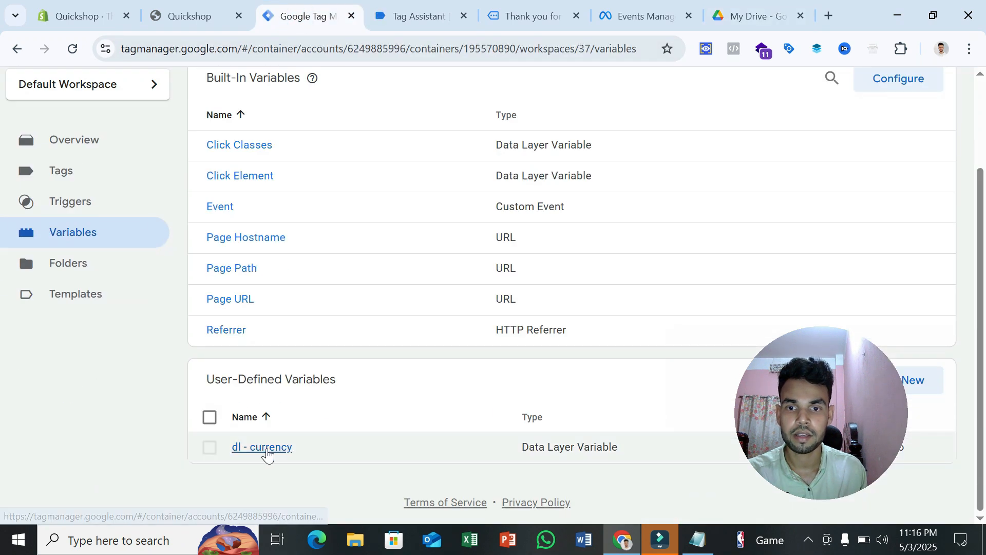
left_click(267, 448)
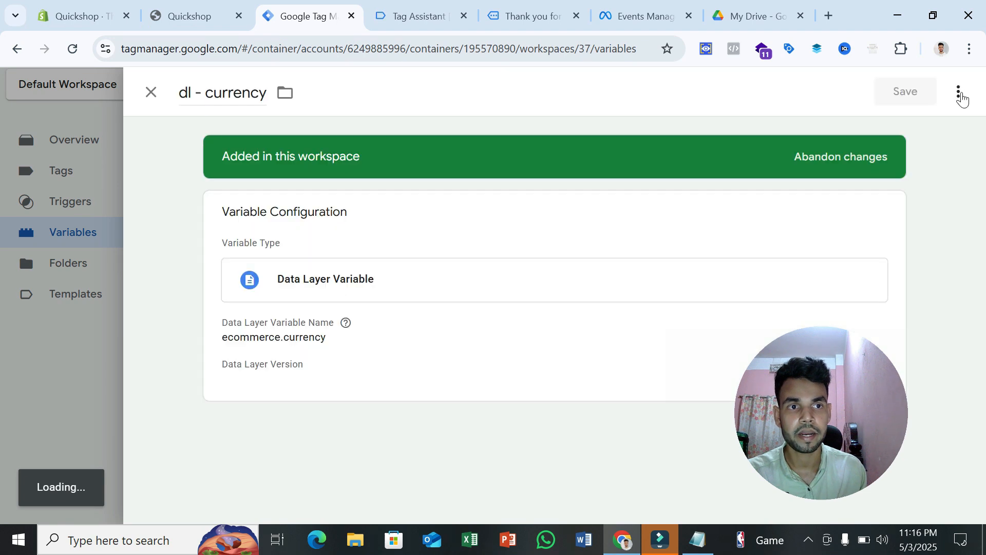
left_click(958, 92)
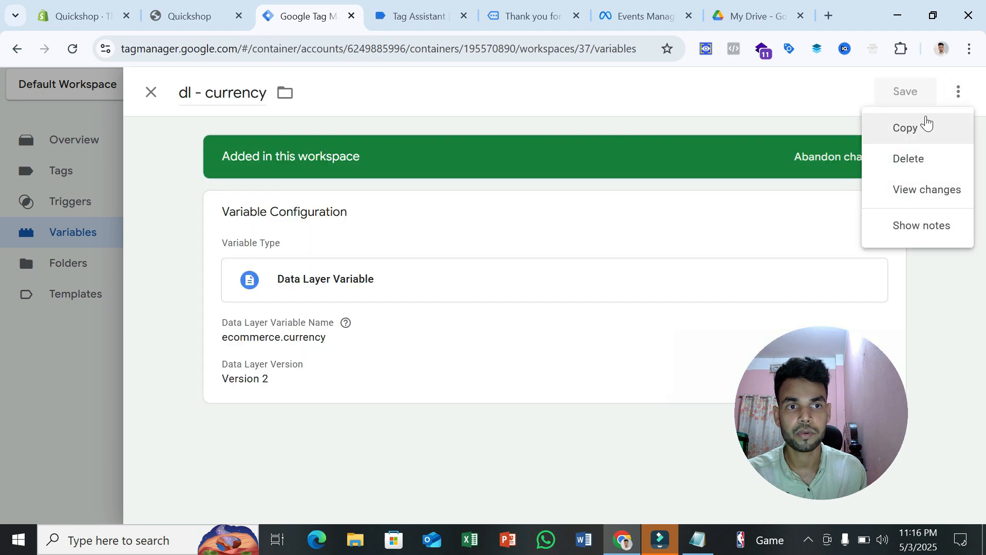
left_click(905, 128)
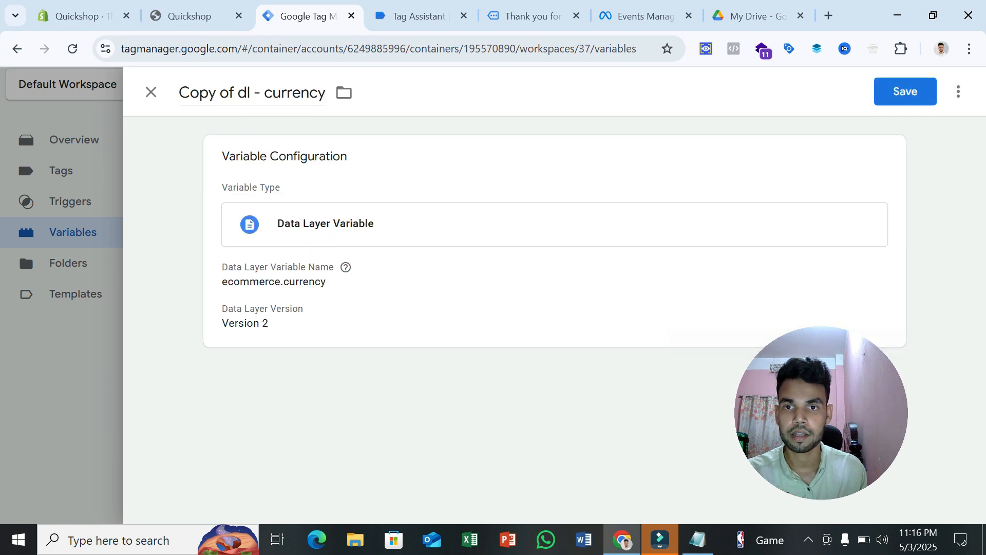
left_click_drag(179, 92, 234, 92)
key("BackSpace")
double_click(251, 92)
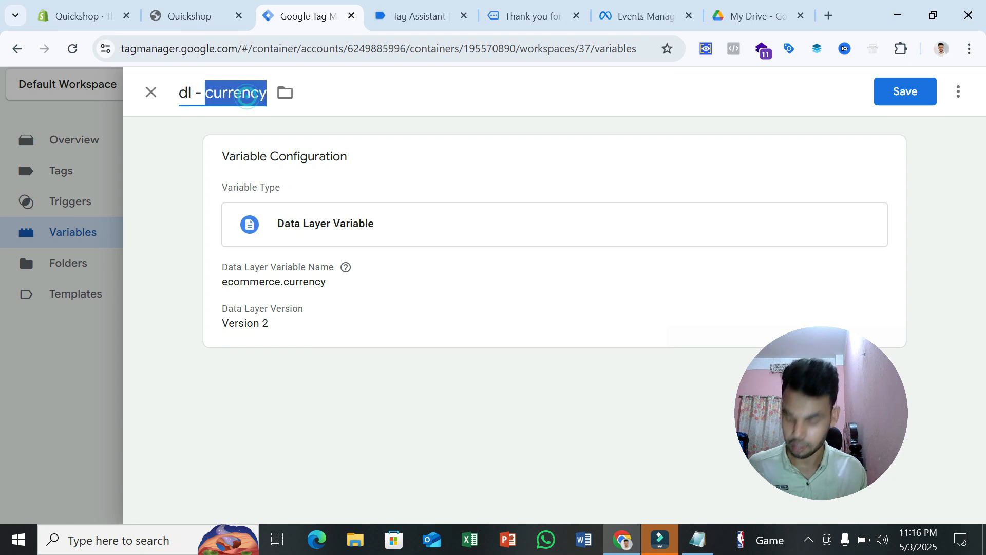
type("value")
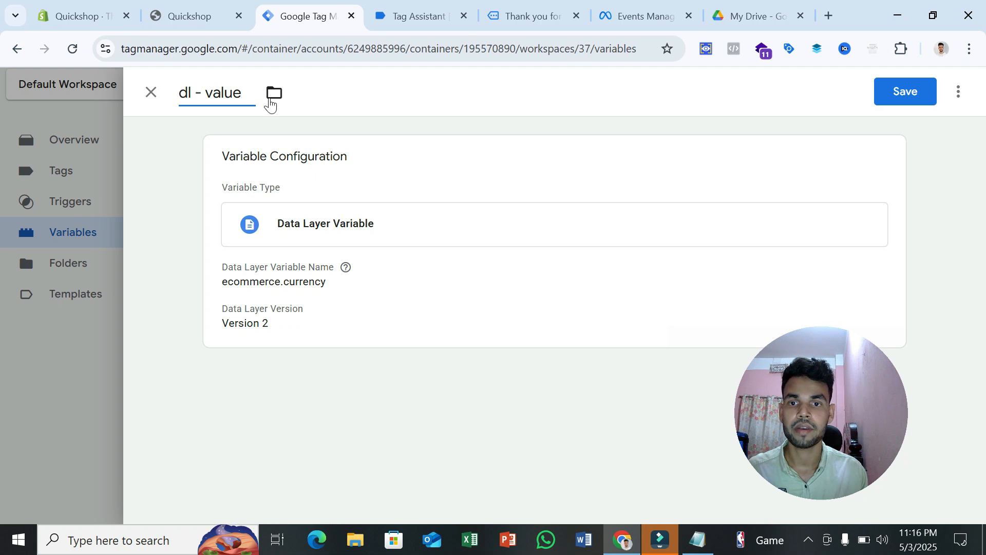
- Check the value key in Tag Assistant, set the copy's Data Layer Variable Name to ecommerce.value, and save the variable
left_click(375, 312)
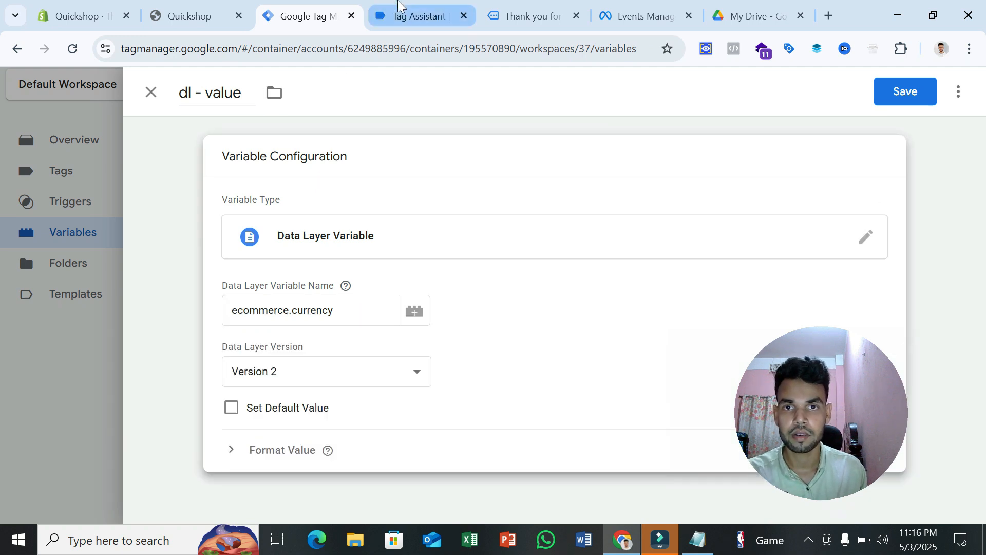
left_click(382, 11)
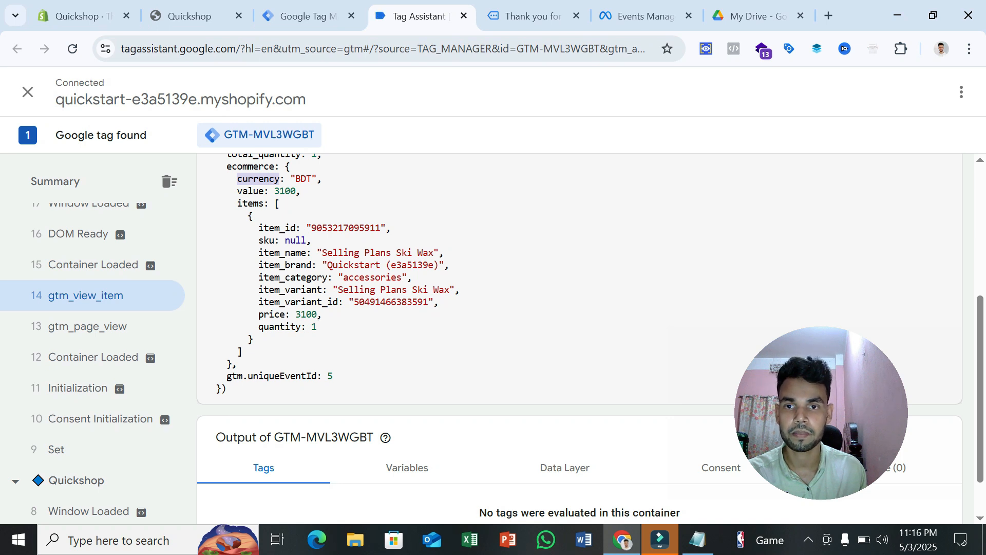
left_click(293, 13)
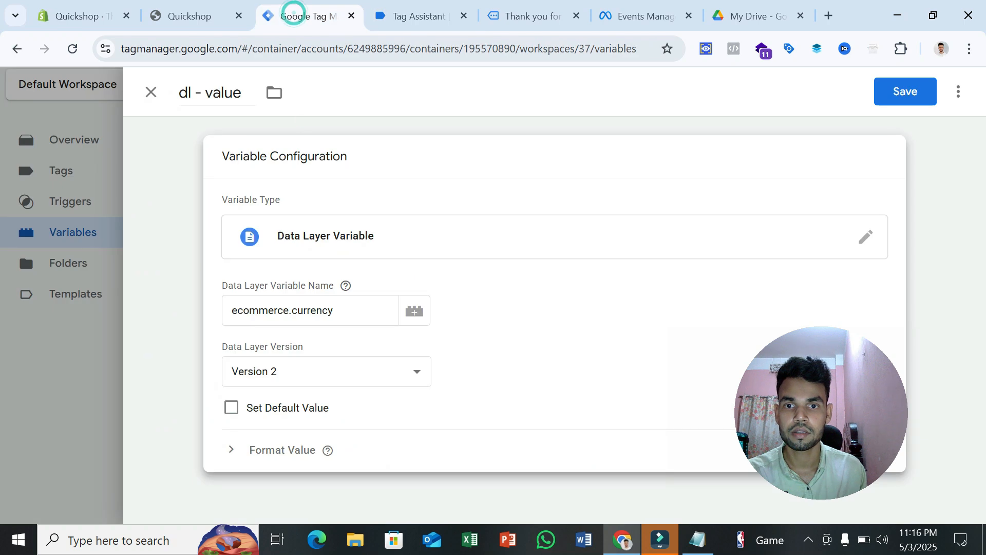
left_click(341, 309)
left_click_drag(334, 310, 297, 311)
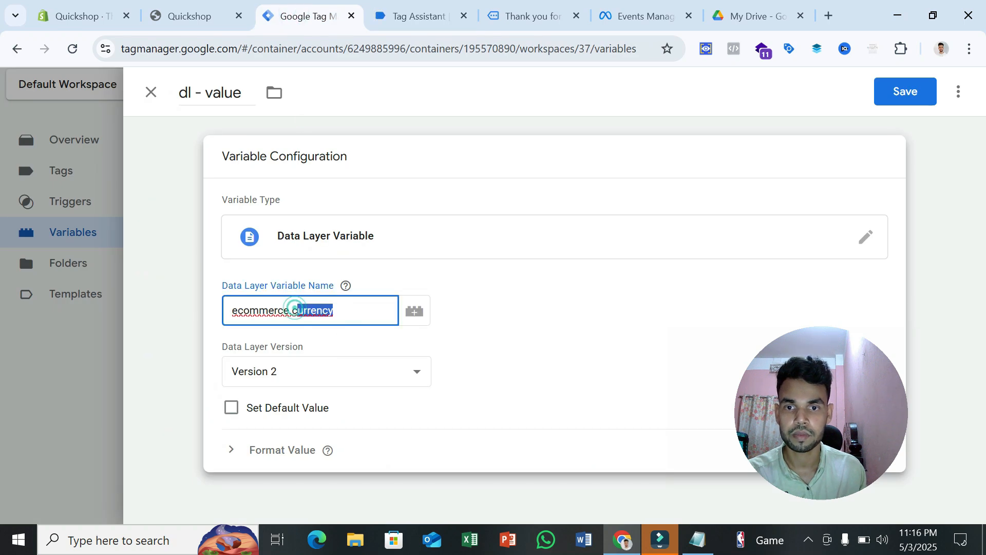
key("BackSpace")
key("BackSpace")
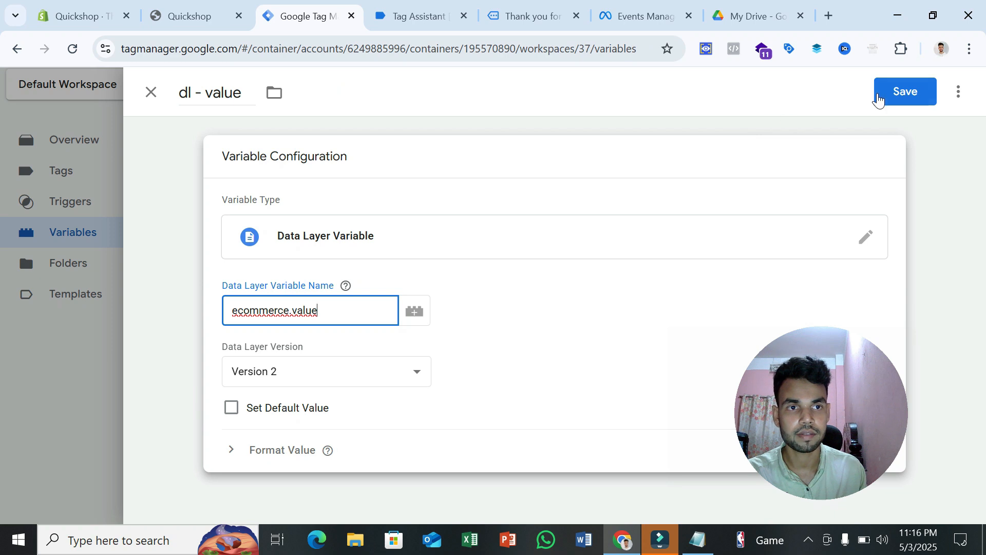
left_click(880, 96)
- Review the ViewContent parameters in the Google Drive checklist and go back to the user-defined variables in Google Tag Manager
scroll(480, 339, "down", 2)
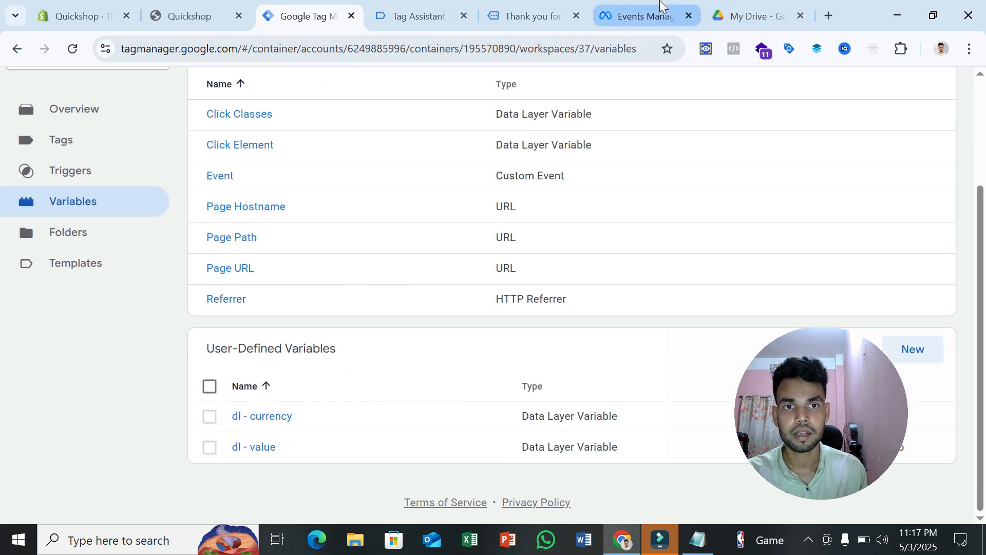
left_click(639, 16)
left_click(751, 16)
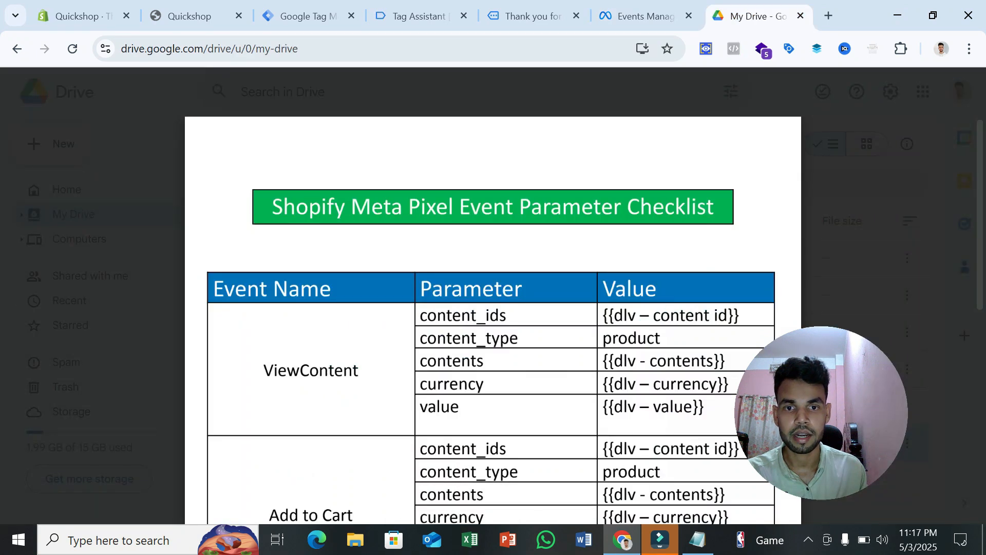
left_click(314, 4)
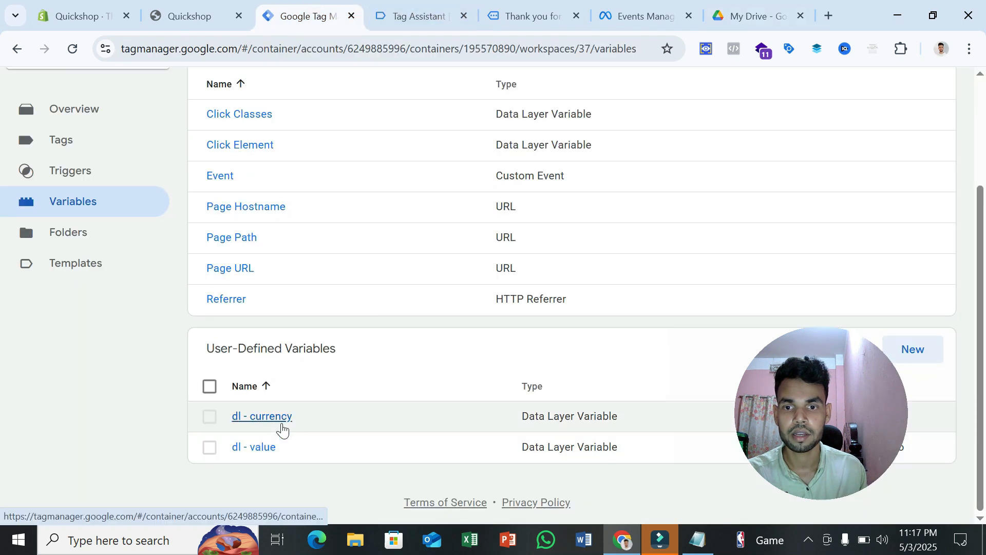
- Make another copy of the dl - currency variable
left_click(280, 419)
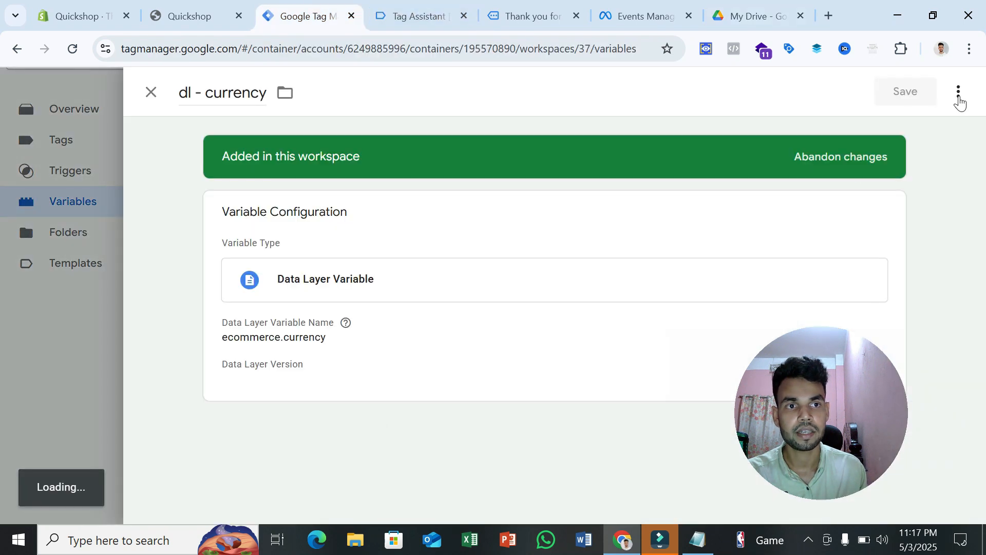
left_click(959, 92)
left_click(905, 128)
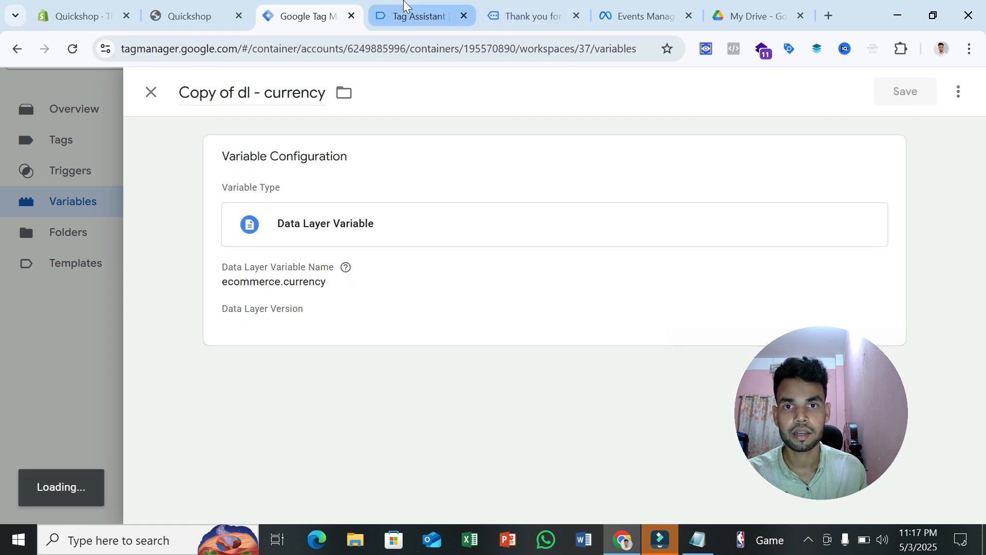
- Check the items key of gtm_view_item in Tag Assistant and set the copied variable's Data Layer Variable Name to ecommerce.items
left_click(402, 14)
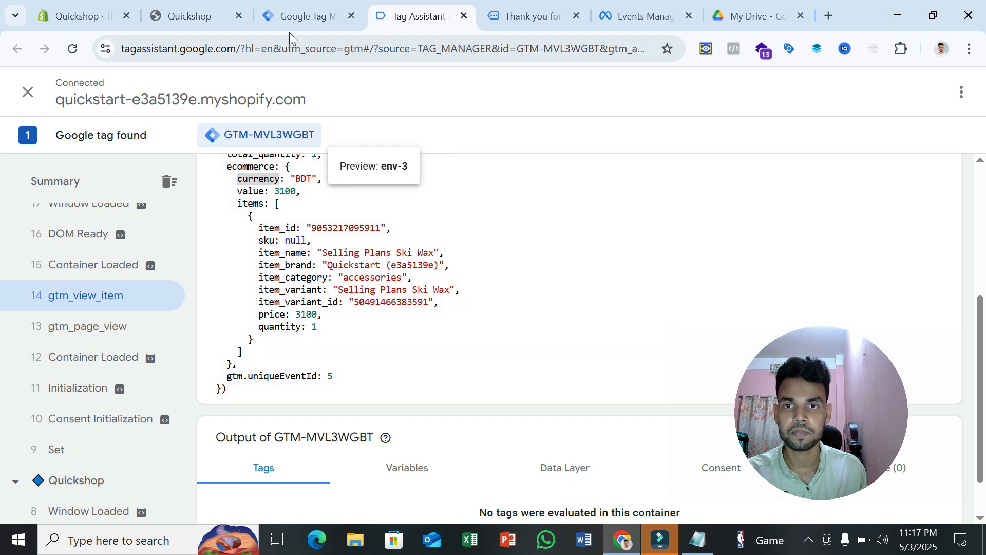
left_click(295, 8)
left_click(386, 270)
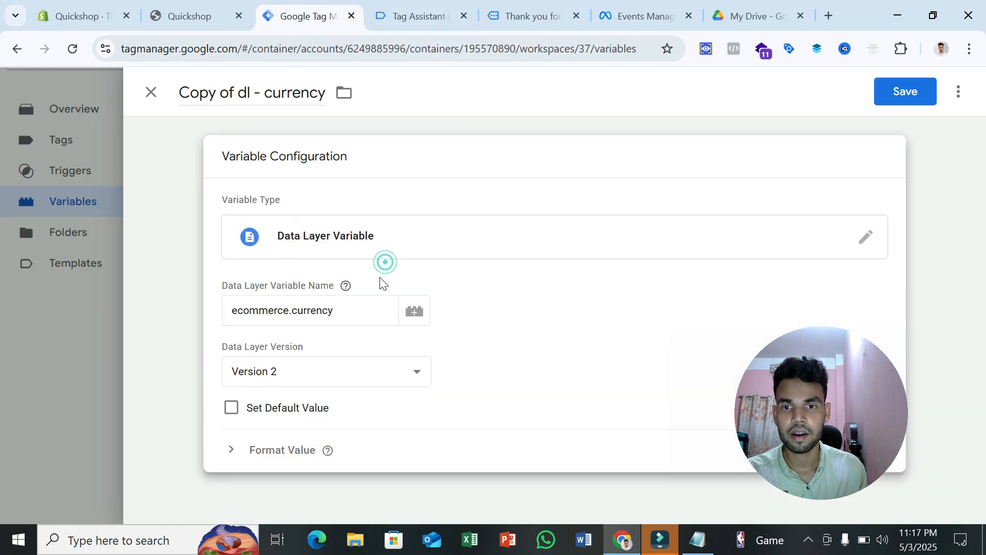
left_click(330, 310)
double_click(314, 311)
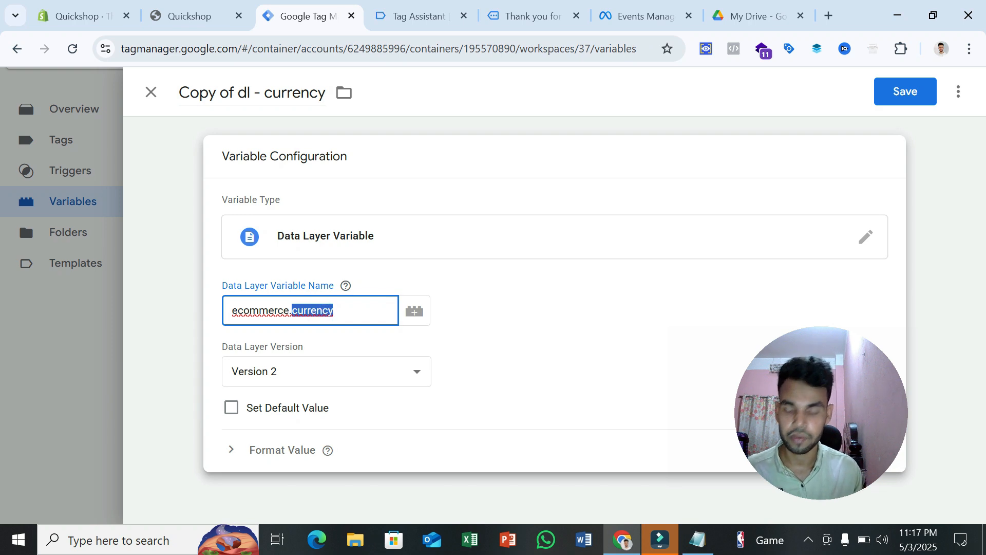
type("u")
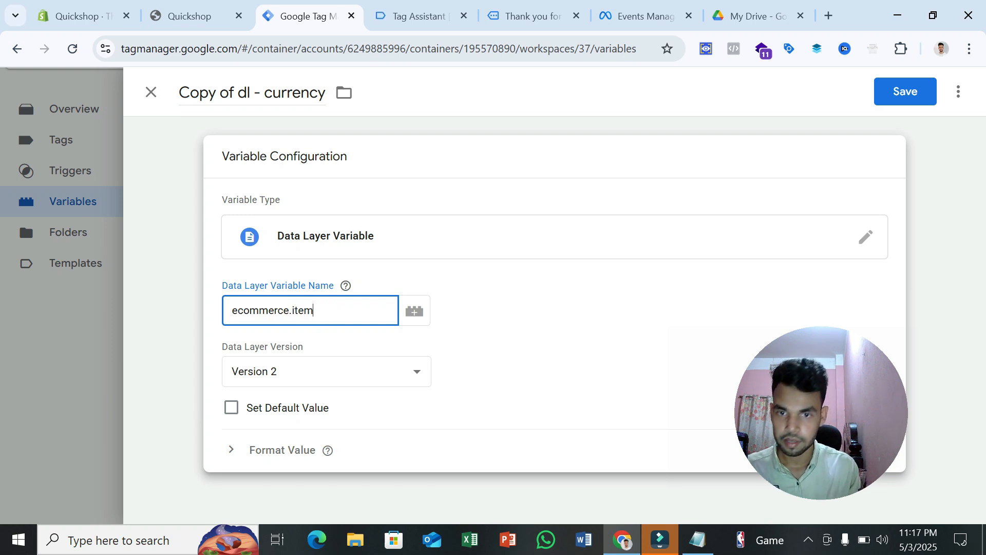
left_click(390, 6)
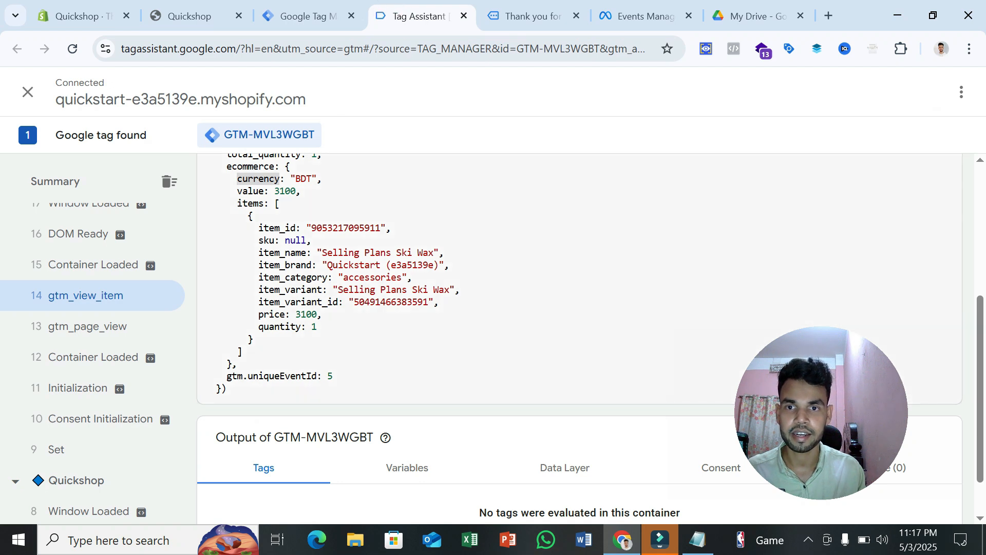
left_click(301, 20)
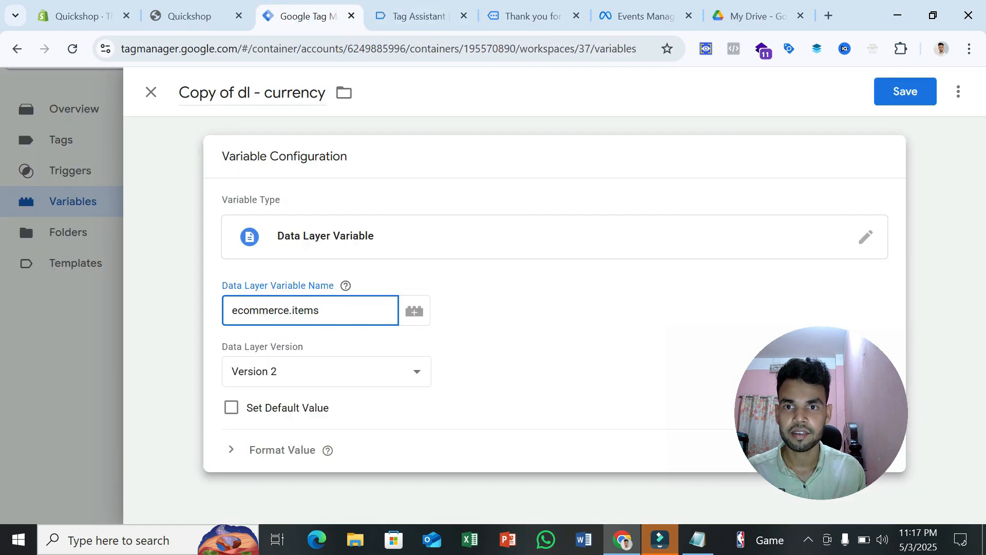
- Rename the copied variable to "dl - items" and save it
left_click_drag(237, 94, 169, 97)
key("BackSpace")
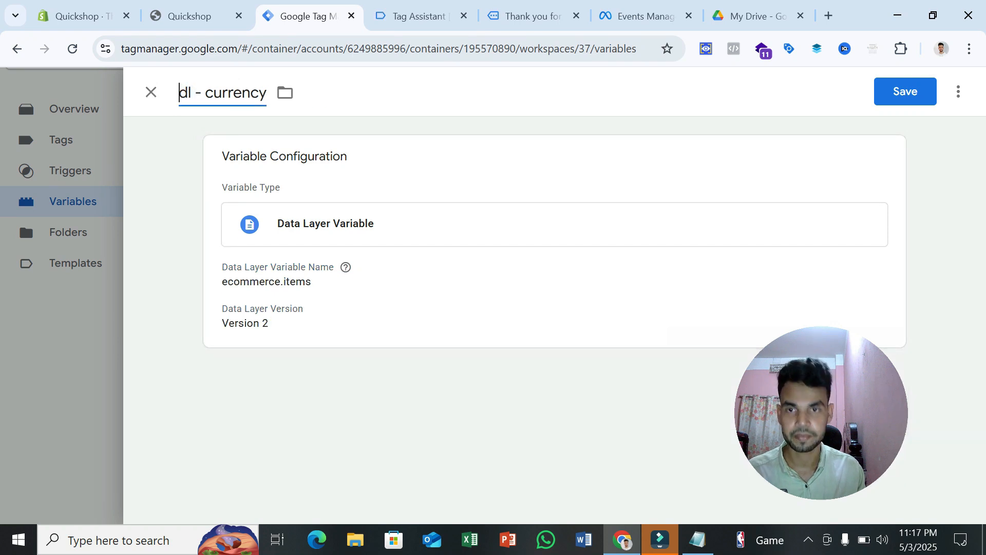
left_click_drag(214, 93, 266, 97)
key("BackSpace")
type("i")
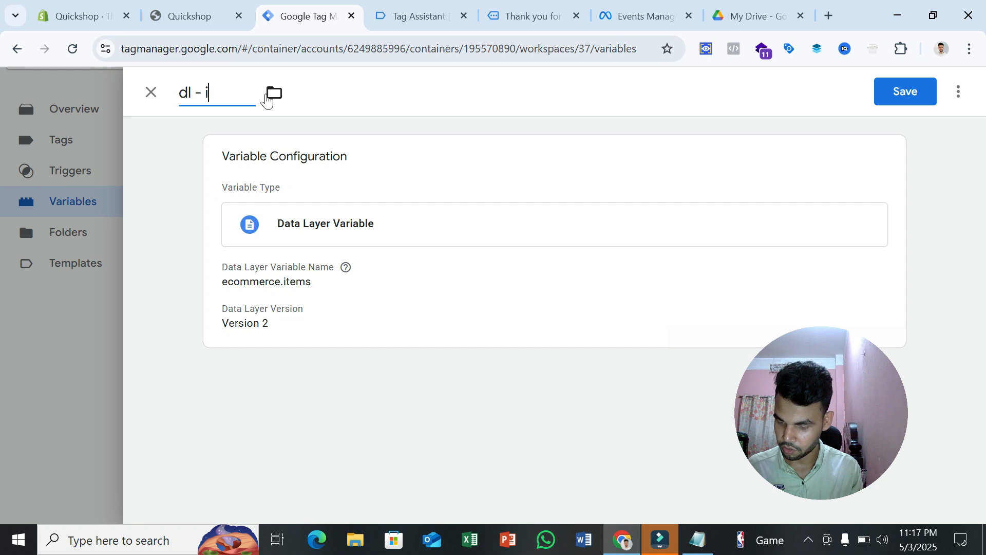
type("tems")
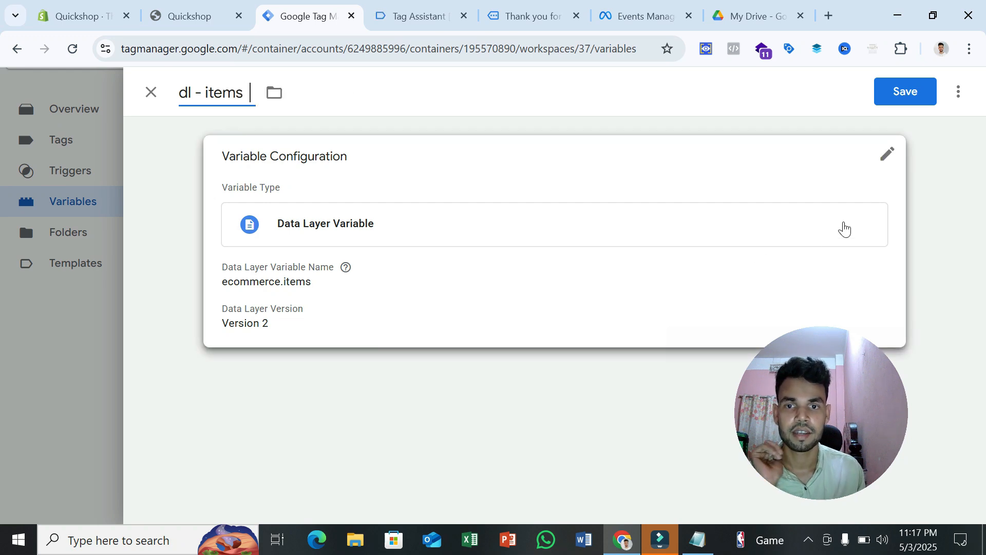
left_click(878, 96)
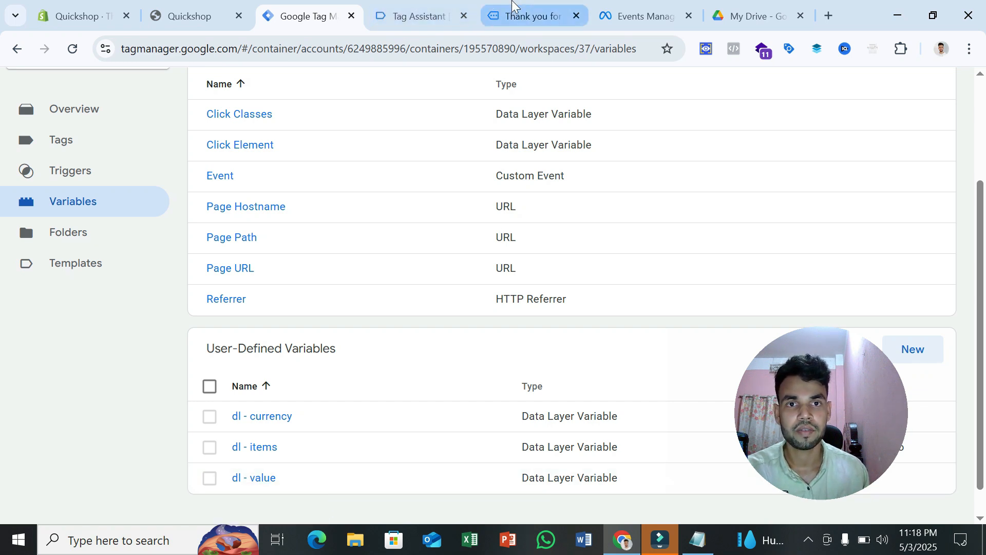
- Copy the transaction_id key name from the gtm_purchase event's ecommerce data in DataLayer Checker Plus on the store's thank-you page
left_click(490, 8)
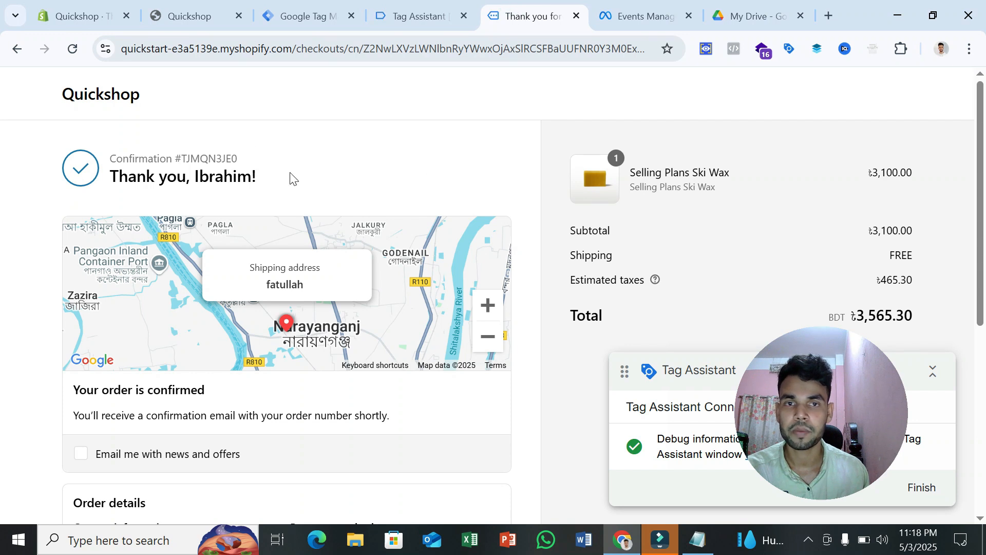
left_click(706, 49)
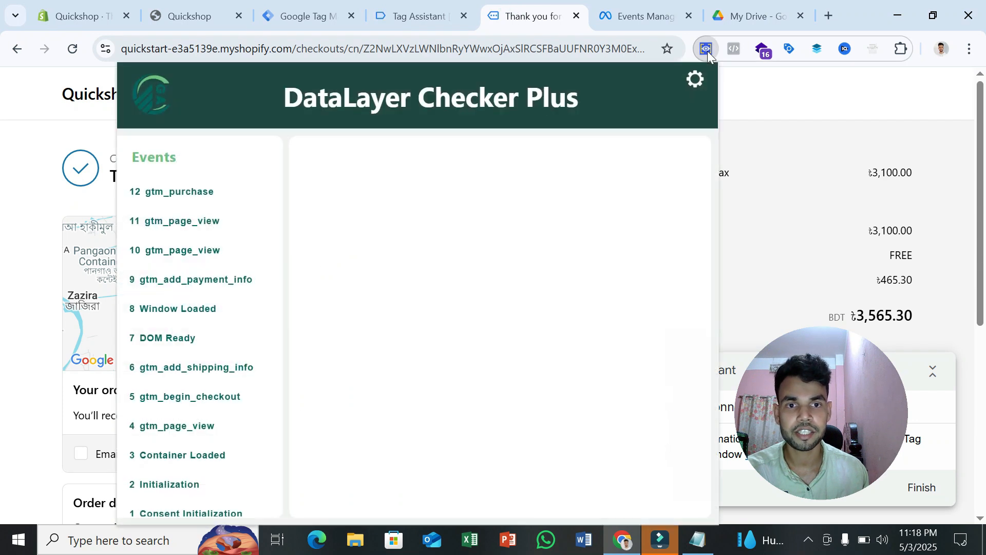
left_click(224, 195)
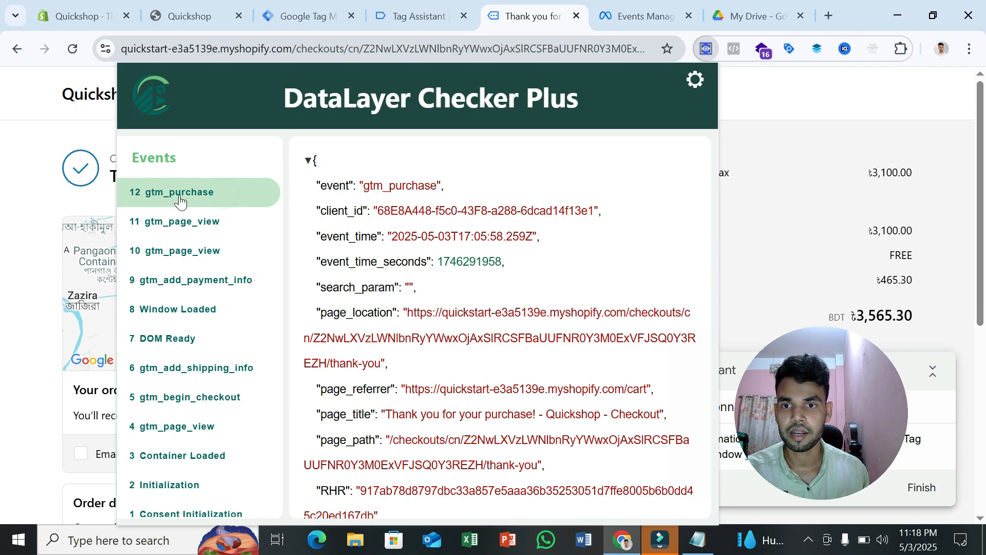
scroll(439, 353, "down", 3)
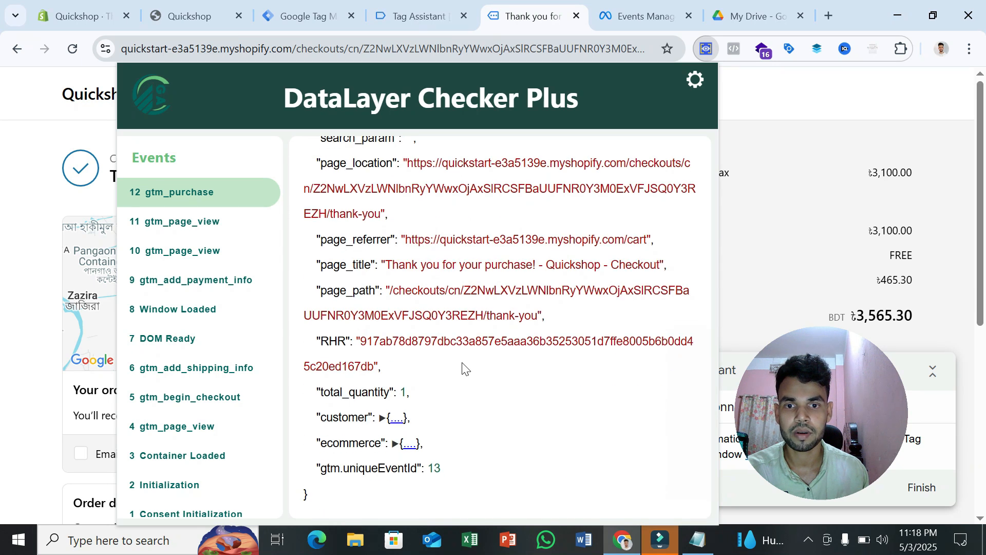
left_click(394, 444)
scroll(463, 400, "down", 2)
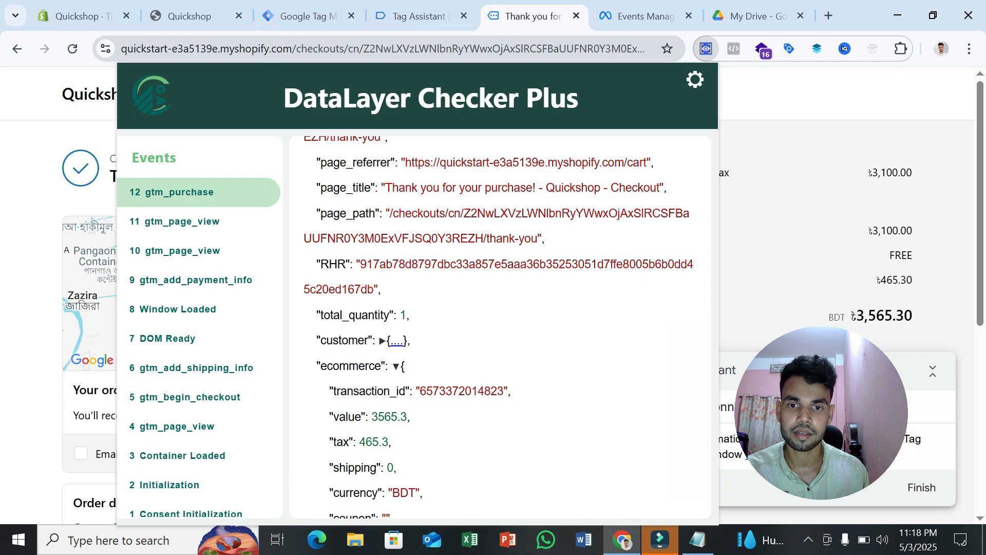
double_click(369, 392)
right_click(363, 397)
left_click(380, 410)
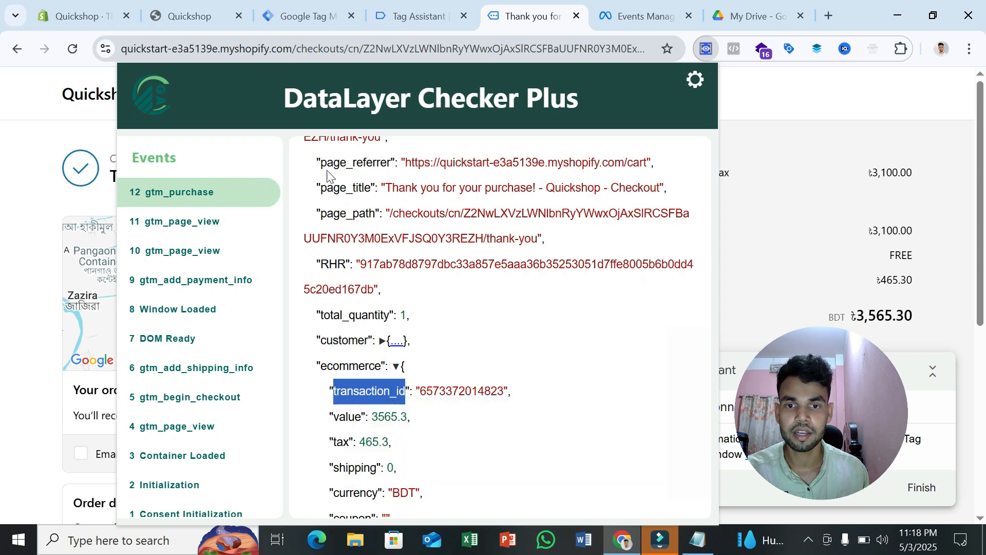
- Duplicate the dl - currency variable in Google Tag Manager and set the copy's Data Layer Variable Name to ecommerce.transaction_id
left_click(308, 16)
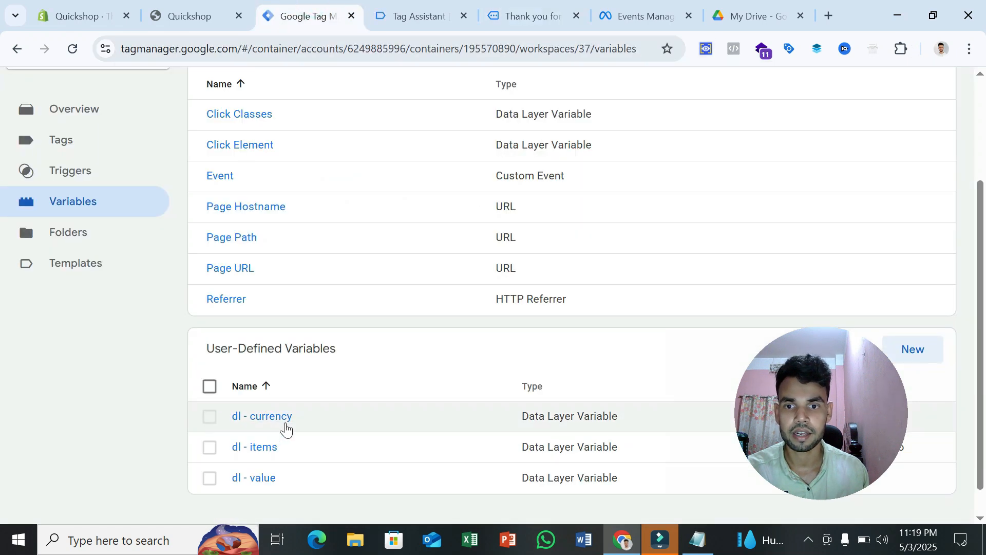
left_click(284, 421)
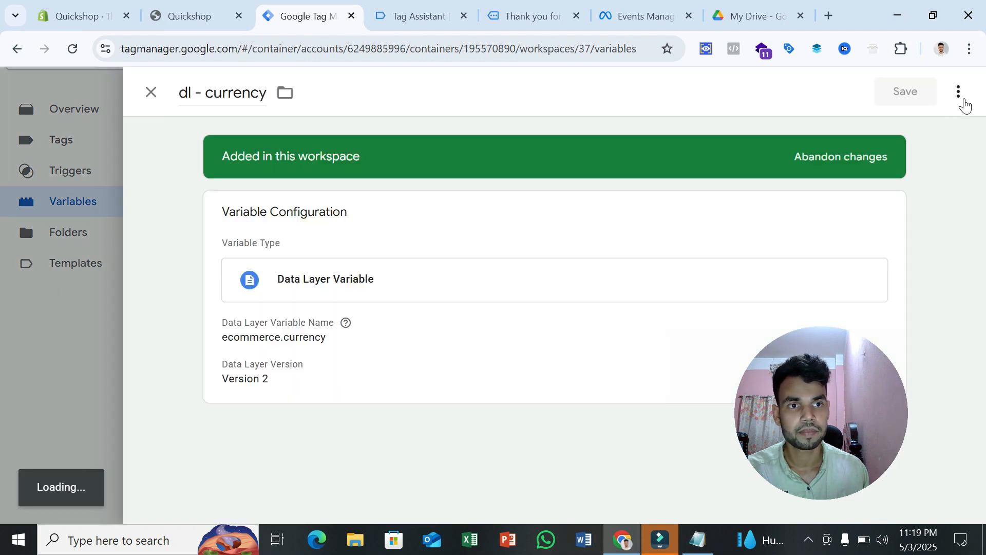
left_click(958, 94)
left_click(925, 127)
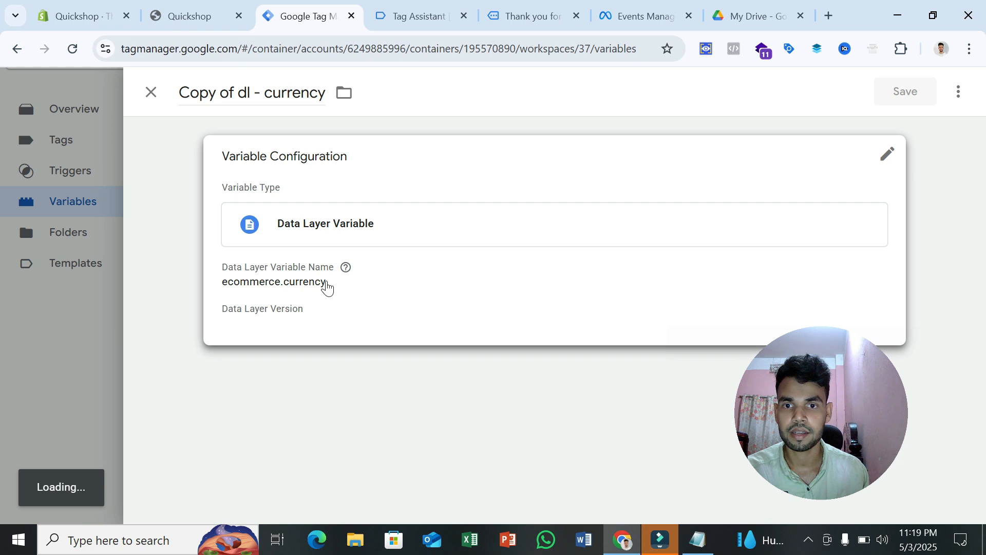
left_click(324, 283)
left_click(323, 311)
double_click(323, 310)
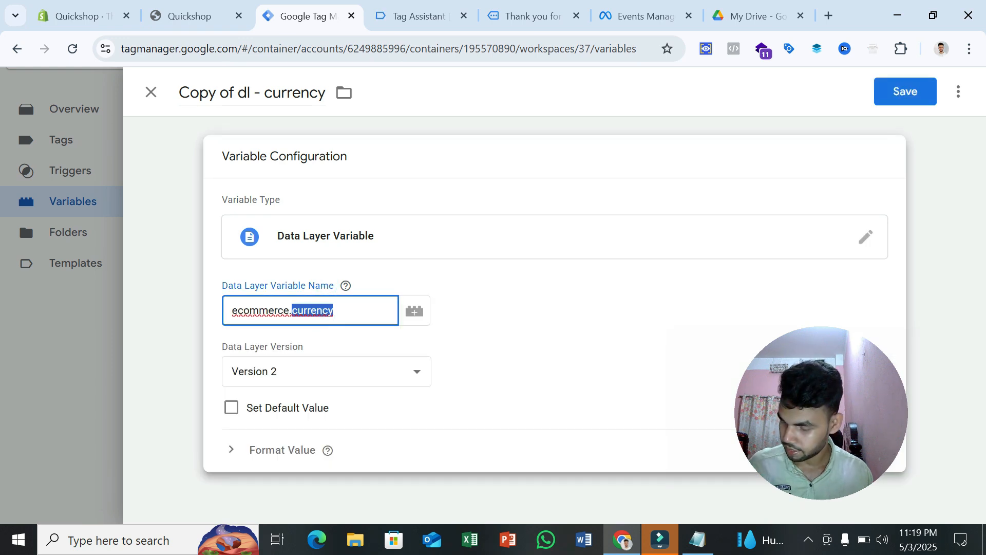
key("ctrl+v")
- Rename the copied variable to "dl - transaction_id" and save it
left_click(242, 117)
left_click_drag(238, 93, 268, 92)
key("BackSpace")
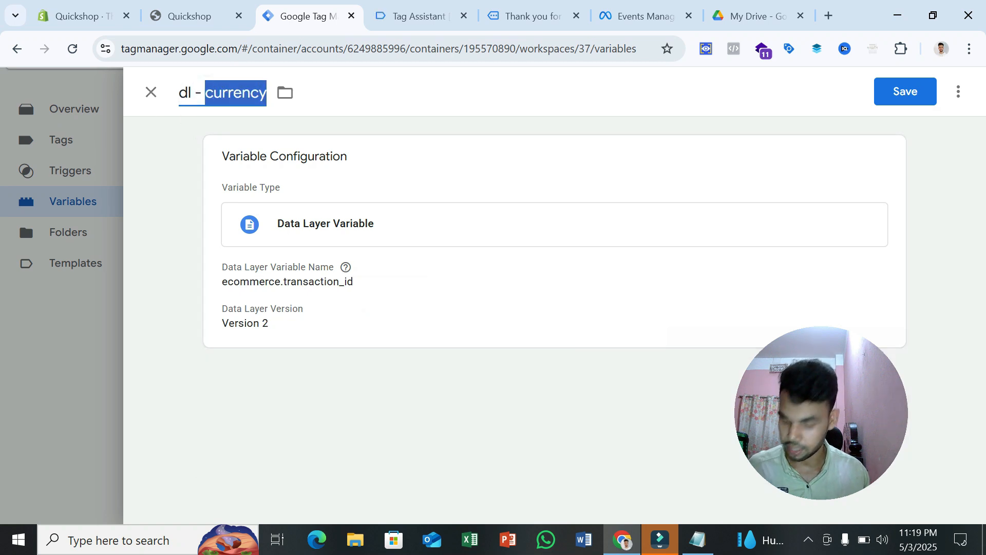
key("ctrl+v")
left_click(904, 91)
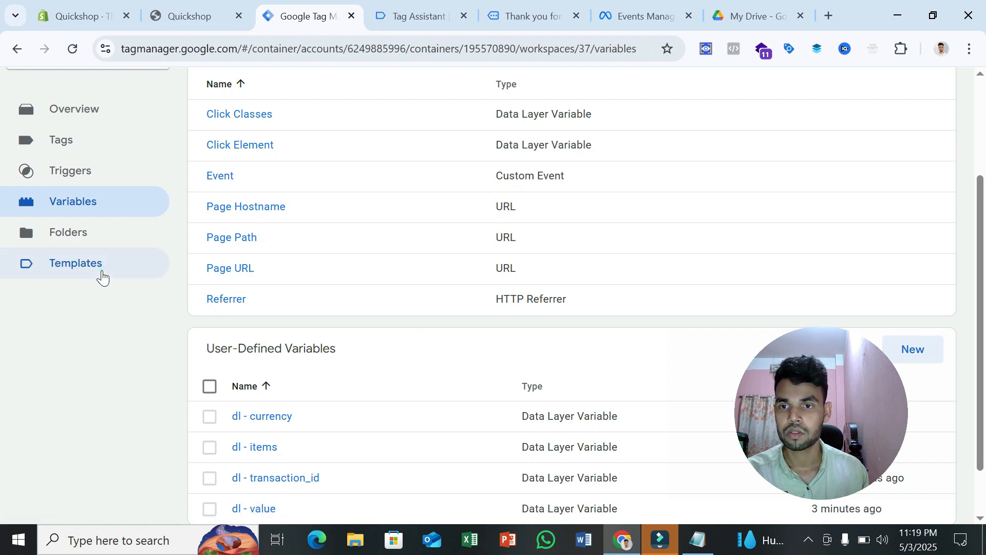
- Search the Community Template Gallery's variable templates for "facebook" and add Facebook Parameter Generator by stape-io to the workspace
left_click(103, 276)
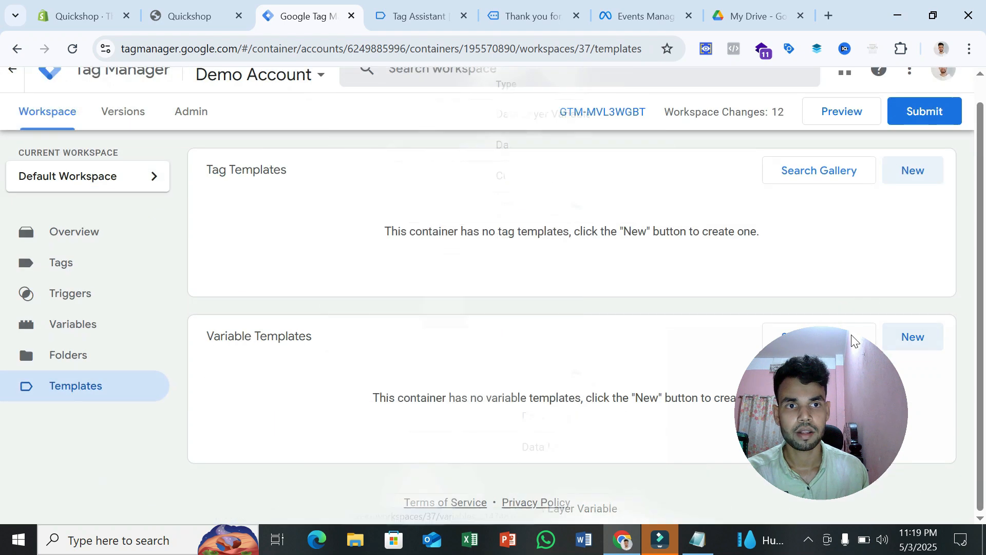
left_click_drag(844, 392, 655, 178)
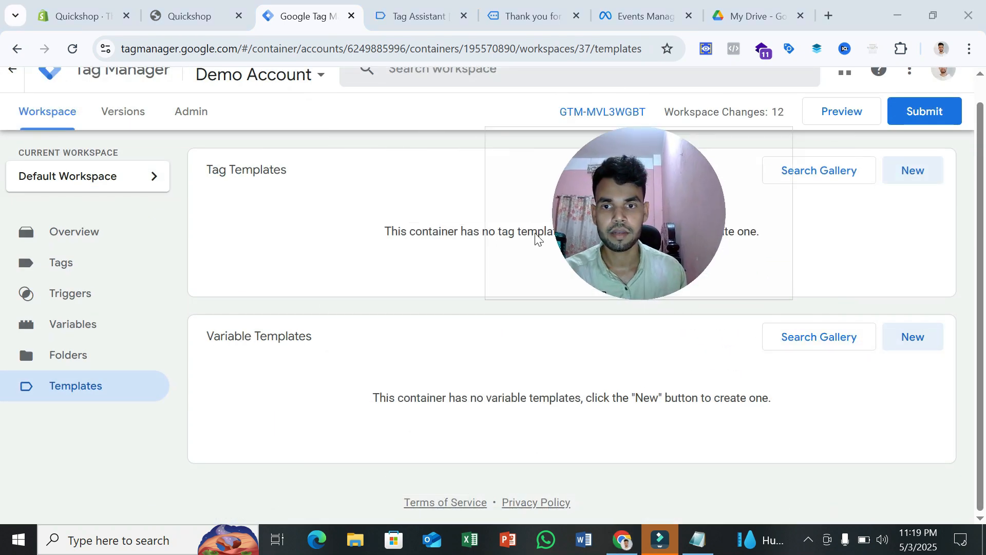
left_click(838, 342)
left_click_drag(696, 260, 535, 361)
left_click(952, 93)
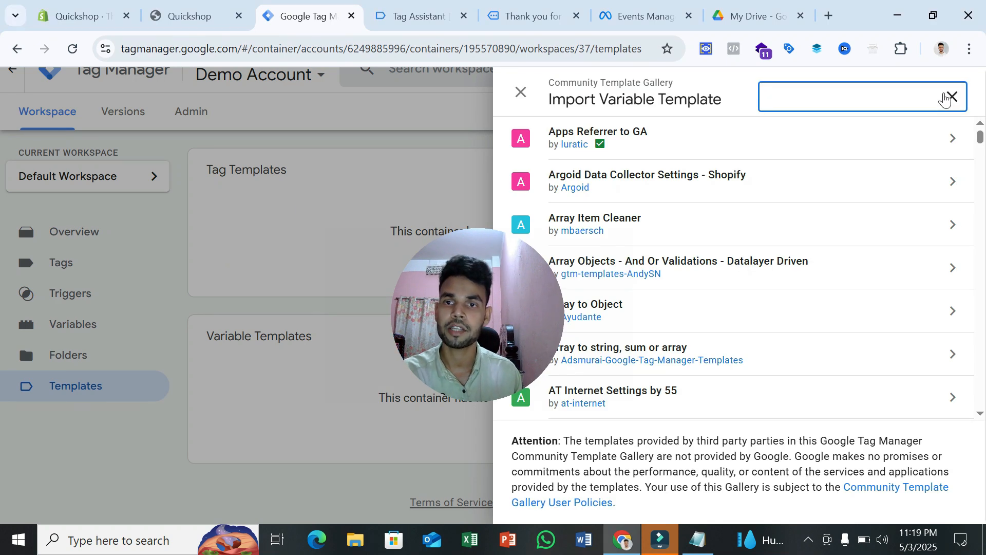
type("facebook")
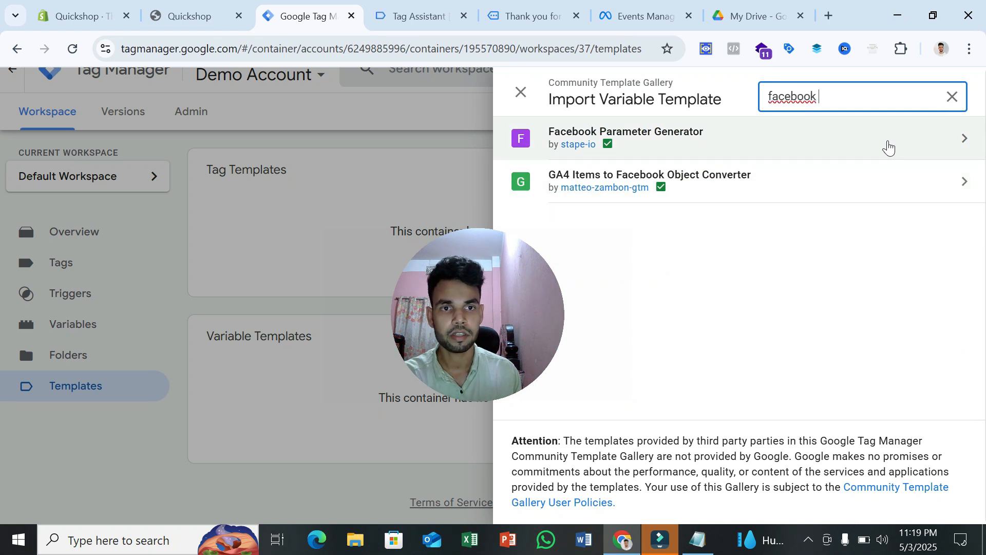
left_click(886, 146)
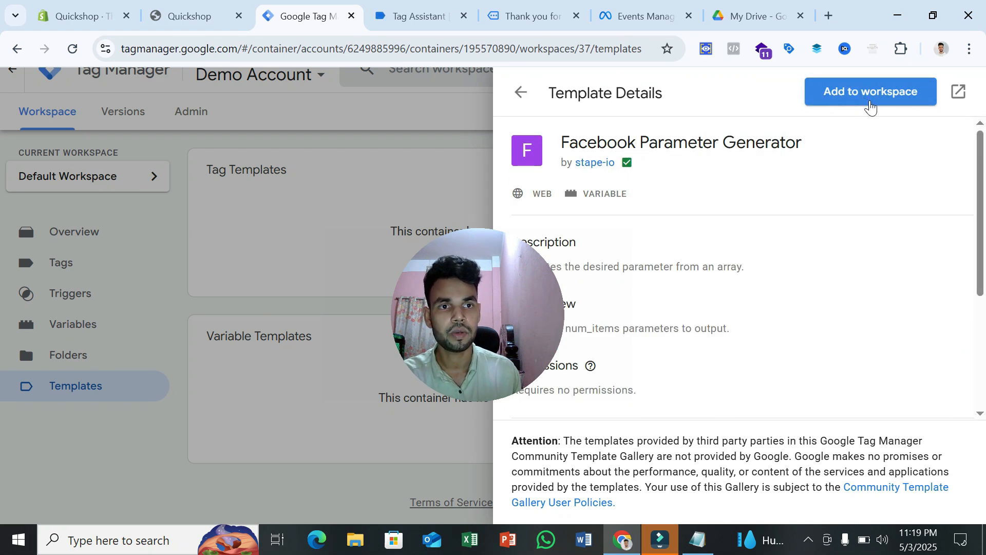
left_click(873, 102)
left_click(696, 286)
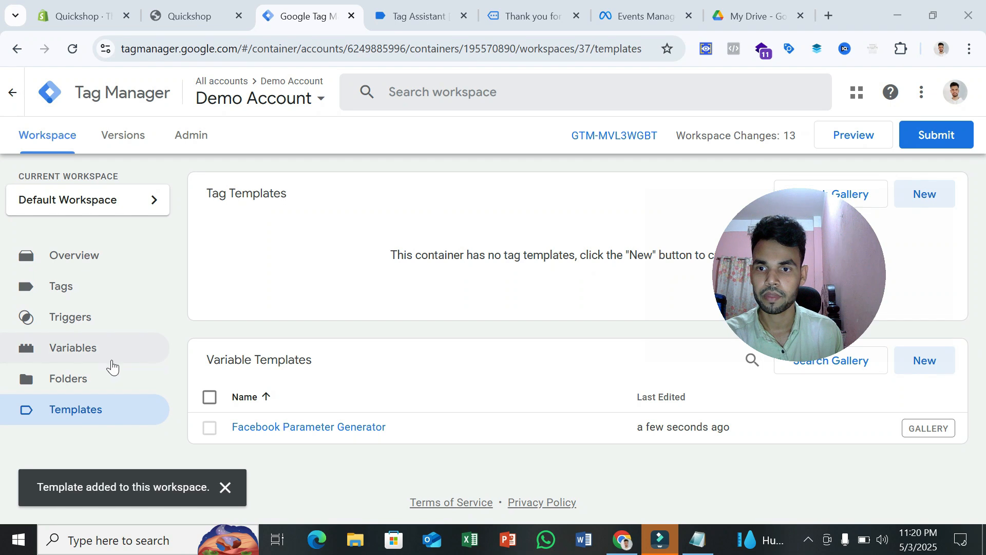
- Create a new user-defined variable of type Facebook Parameter Generator with {{dl - items}} as its Array of Objects
left_click(113, 362)
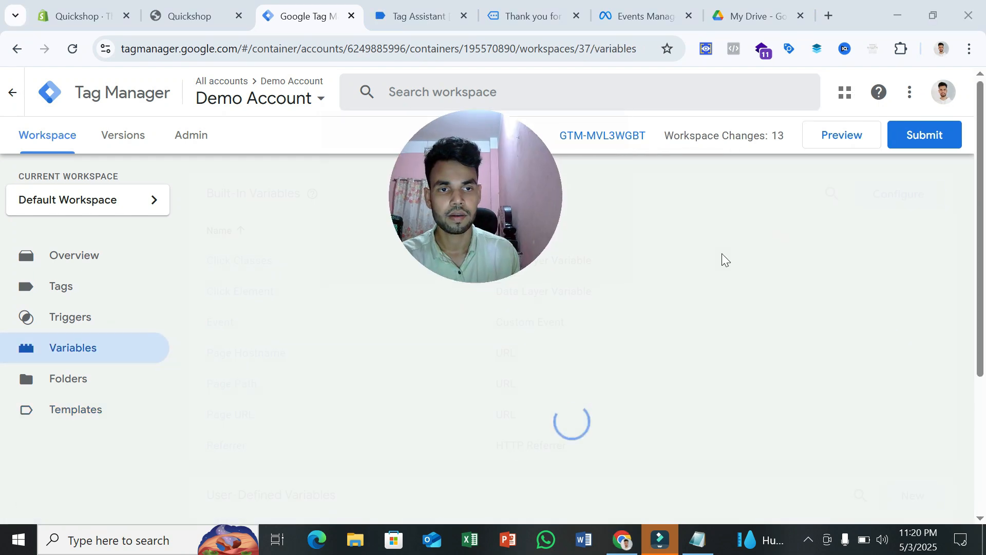
left_click(913, 494)
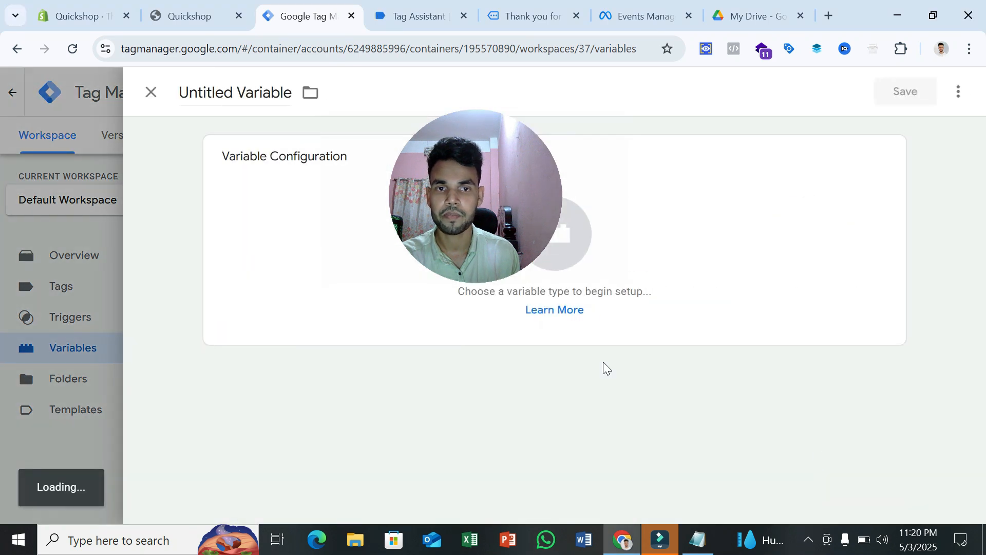
left_click(579, 178)
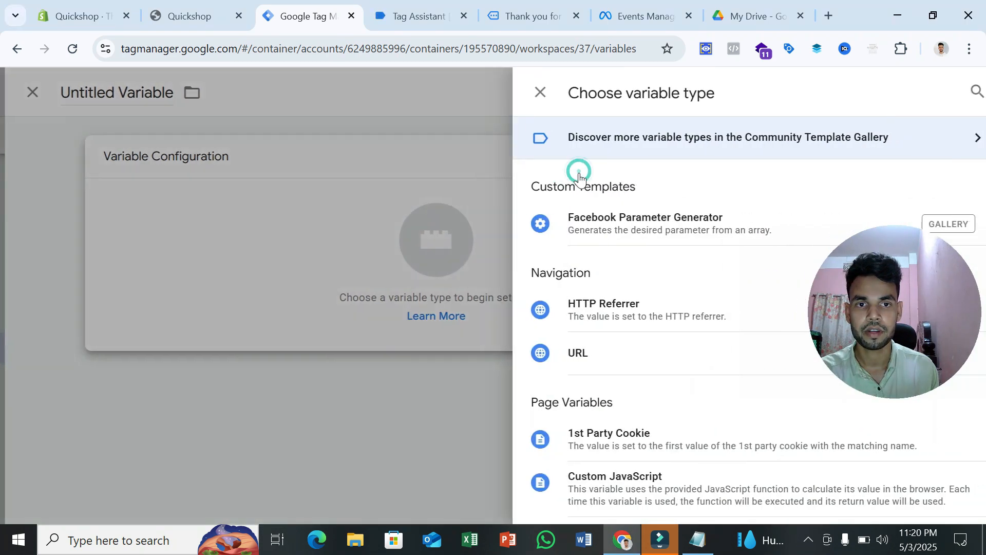
left_click(646, 222)
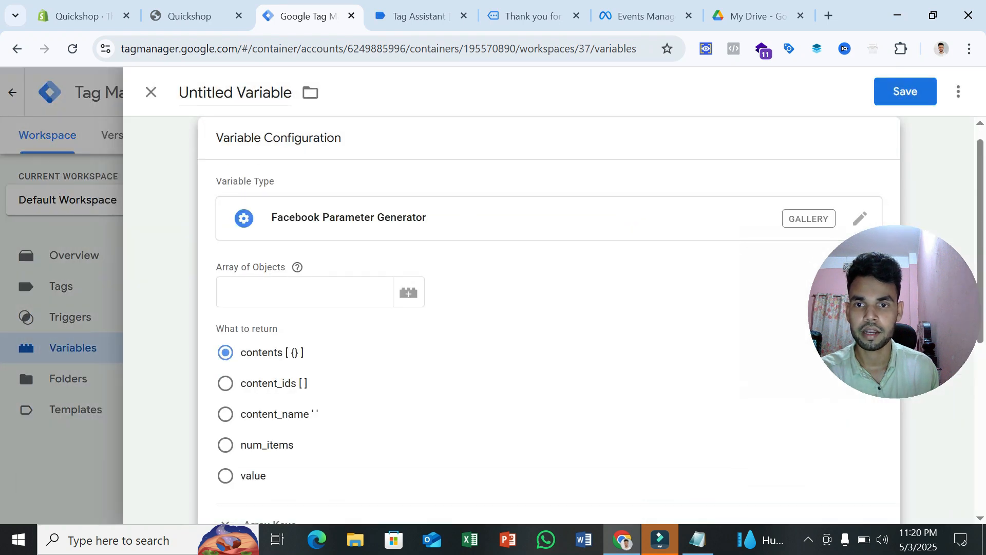
left_click(301, 293)
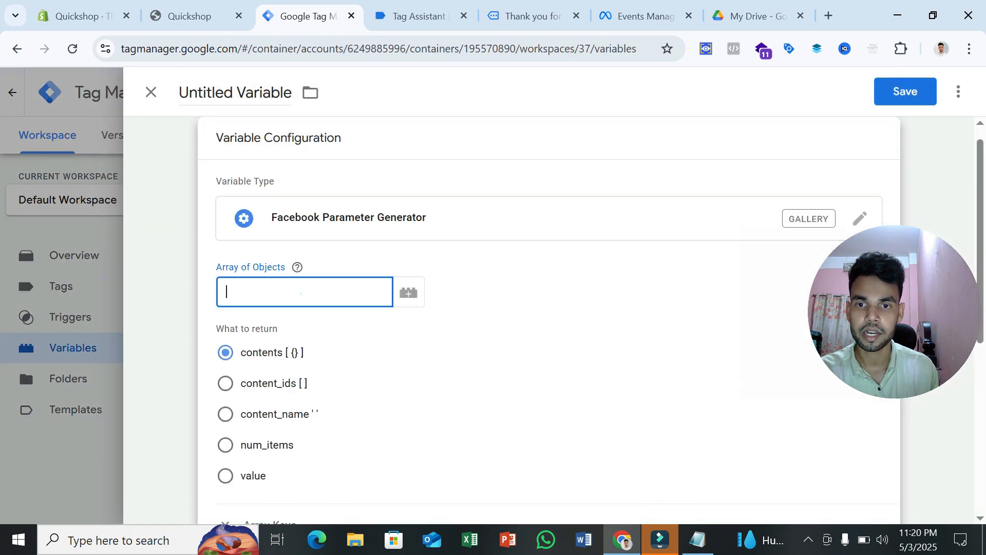
left_click(421, 295)
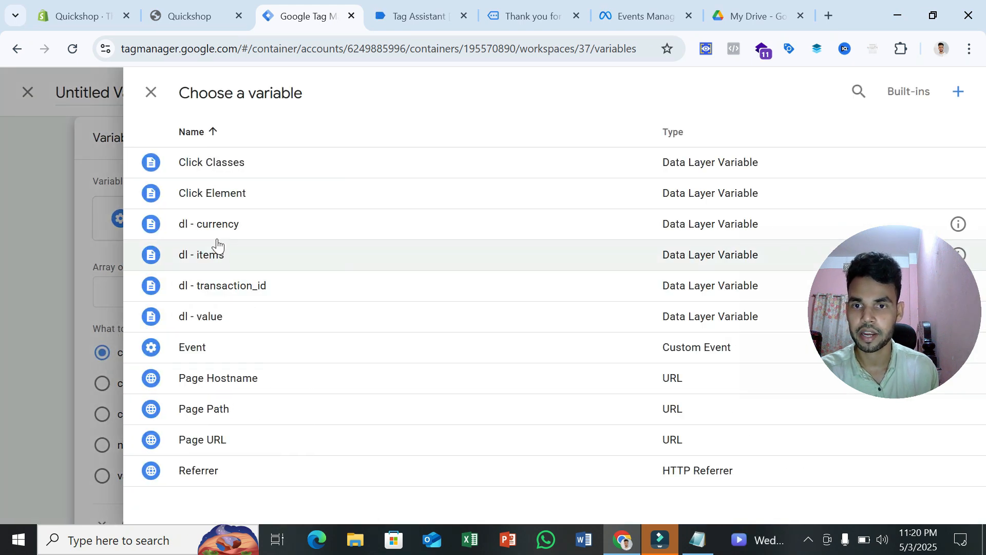
left_click(263, 256)
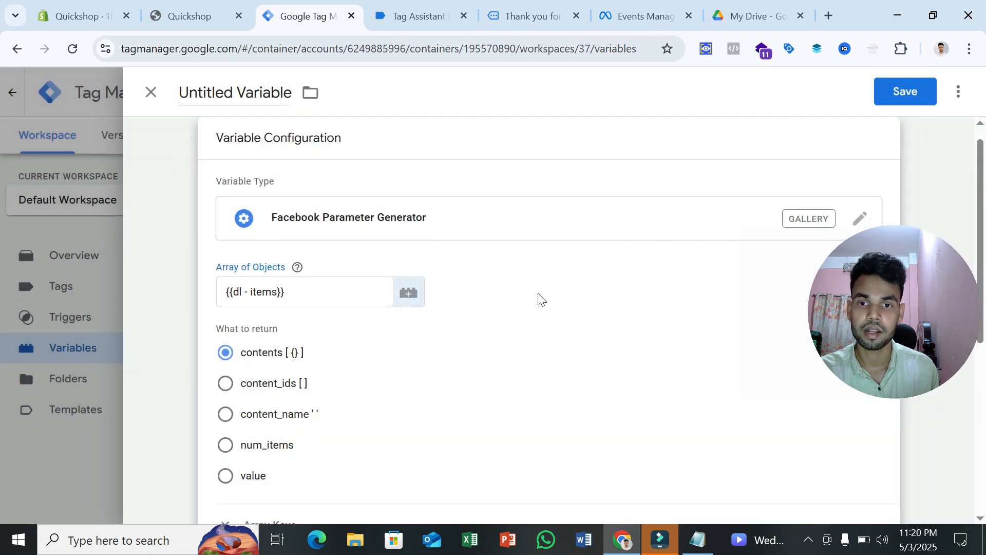
- Switch to Tag Assistant and copy the item_id key name from the gtm_view_item event's items data
scroll(408, 298, "down", 1)
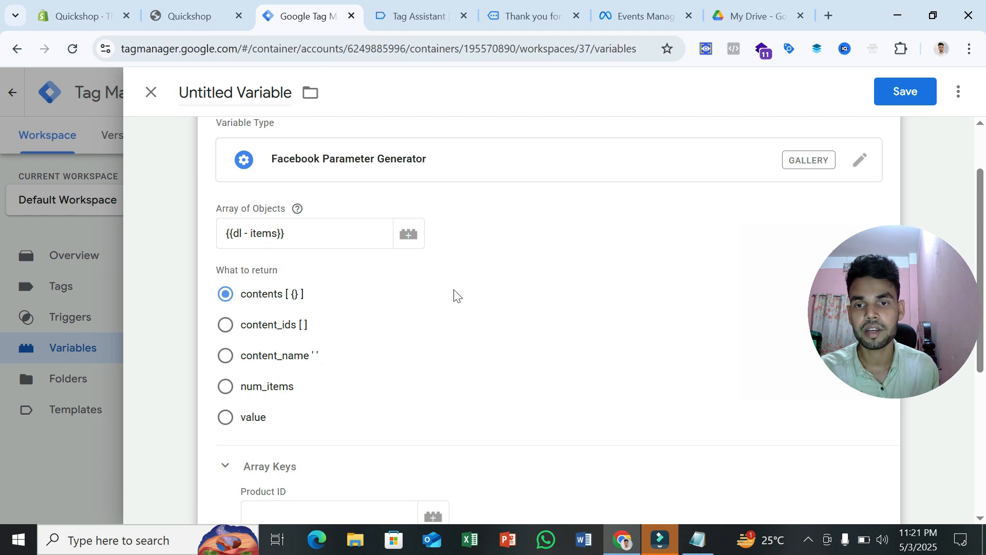
scroll(456, 296, "down", 4)
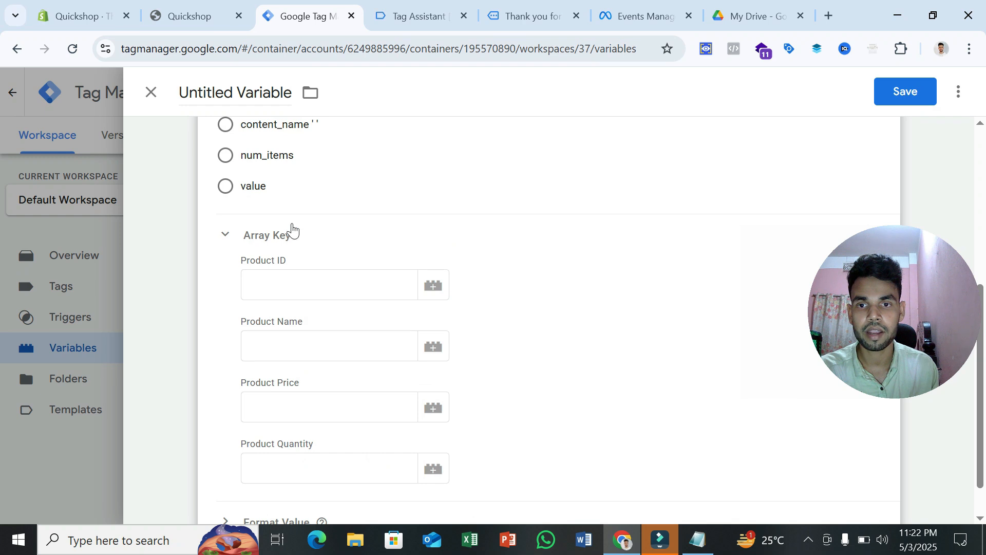
scroll(549, 308, "down", 1)
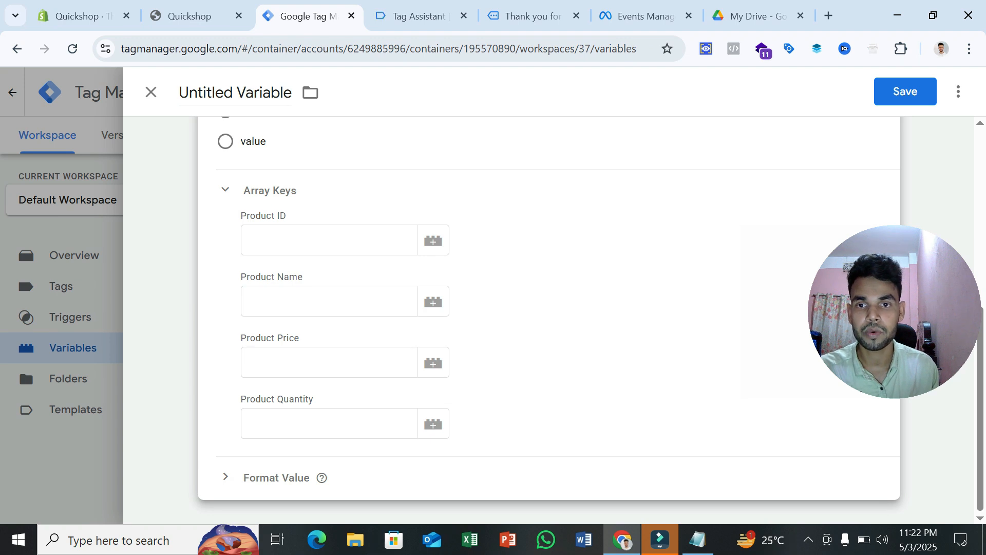
left_click(387, 18)
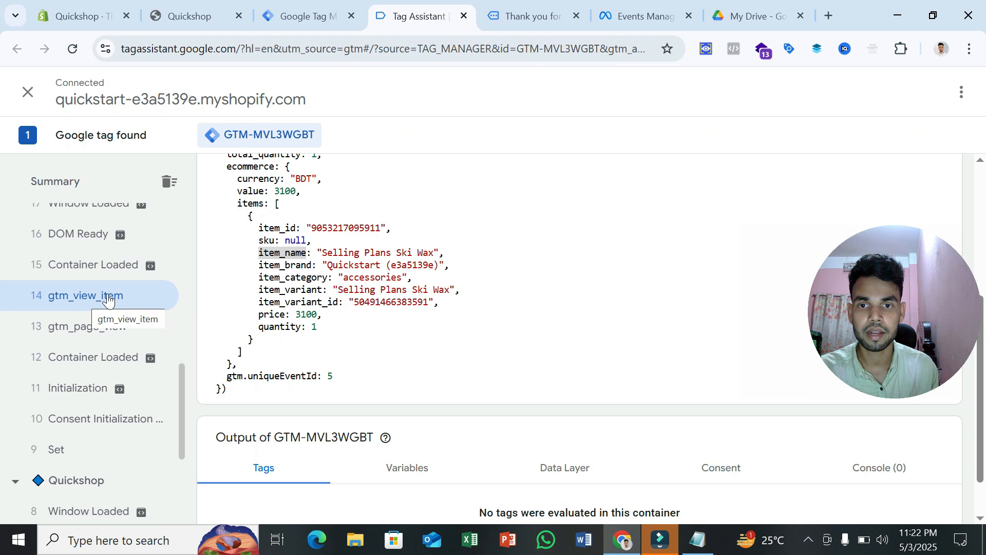
right_click(275, 227)
left_click(292, 241)
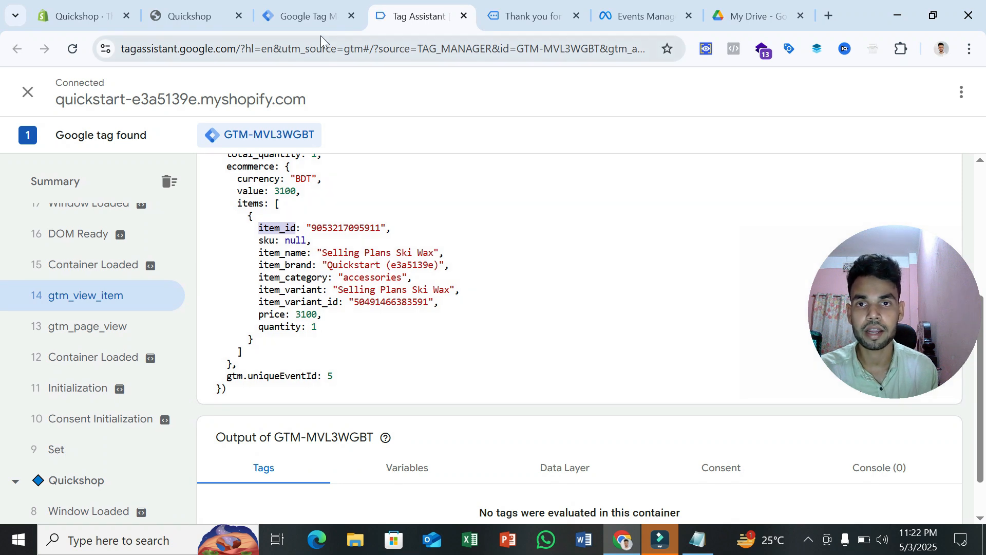
- Set the Product ID array key of the new Google Tag Manager variable to item_id
left_click(301, 6)
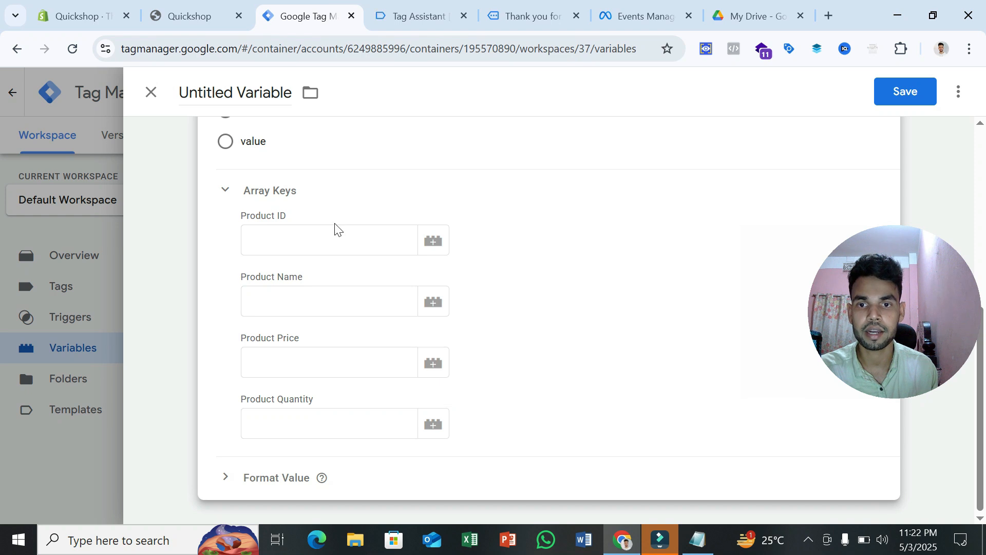
left_click(419, 16)
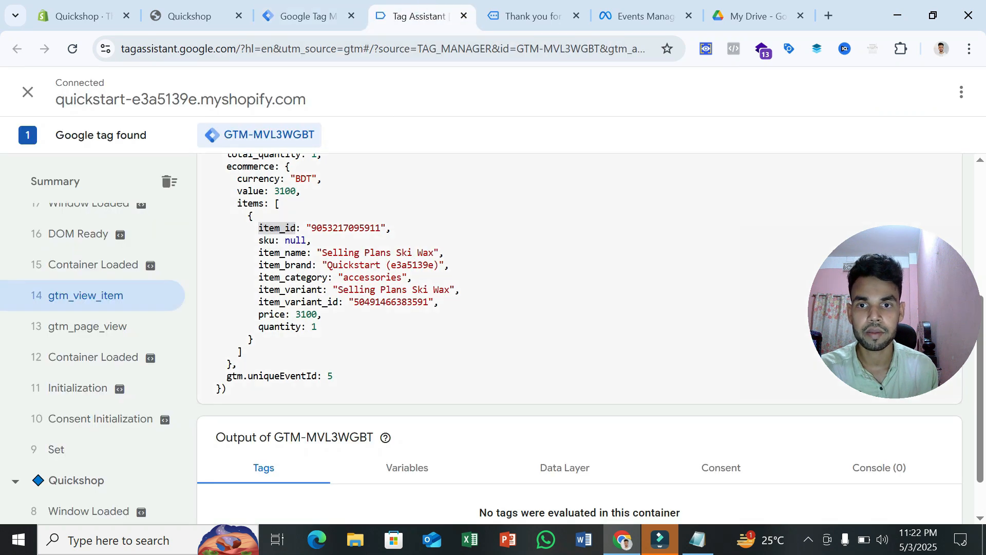
left_click(296, 6)
left_click(286, 232)
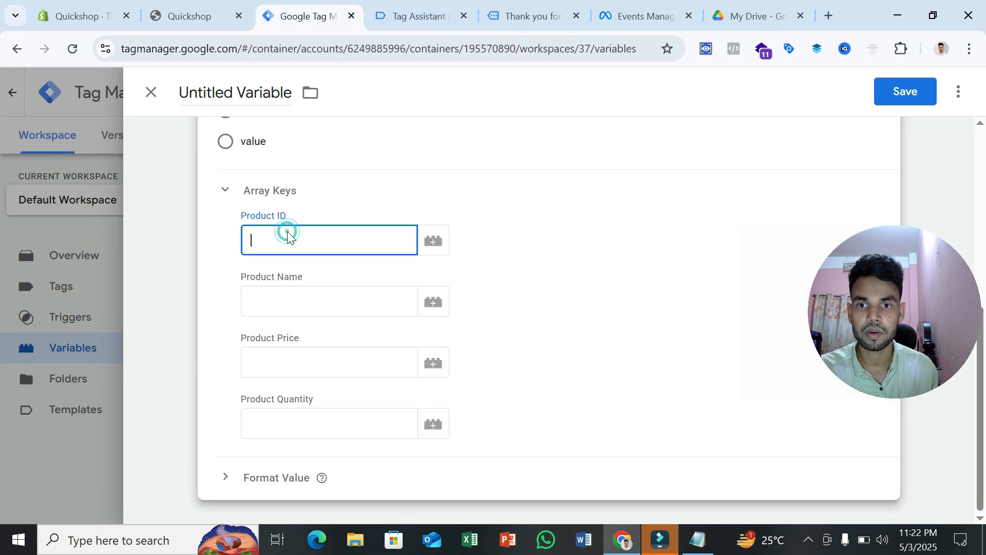
right_click(286, 235)
left_click(342, 353)
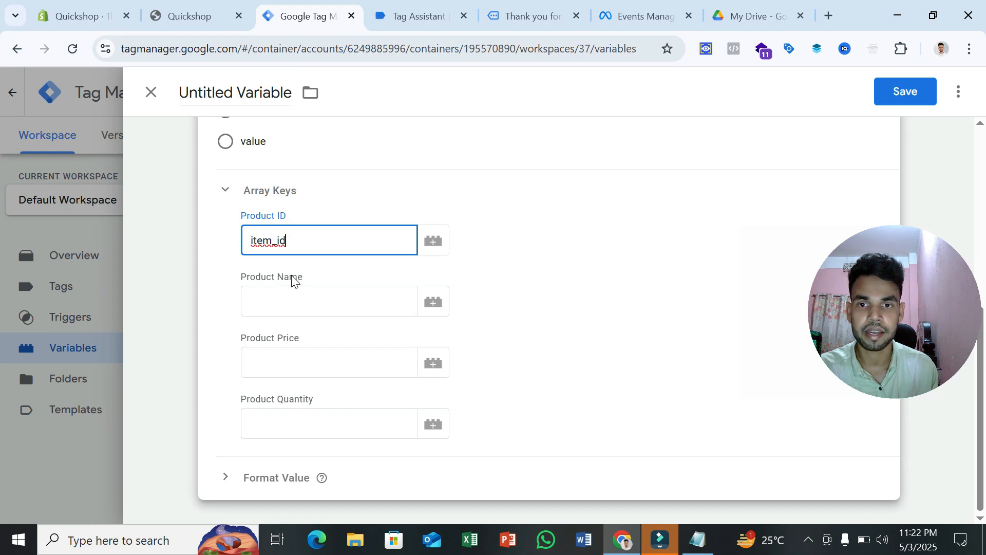
- Copy the item_name key from the gtm_view_item data in Tag Assistant and use it as the variable's Product Name key
left_click(402, 15)
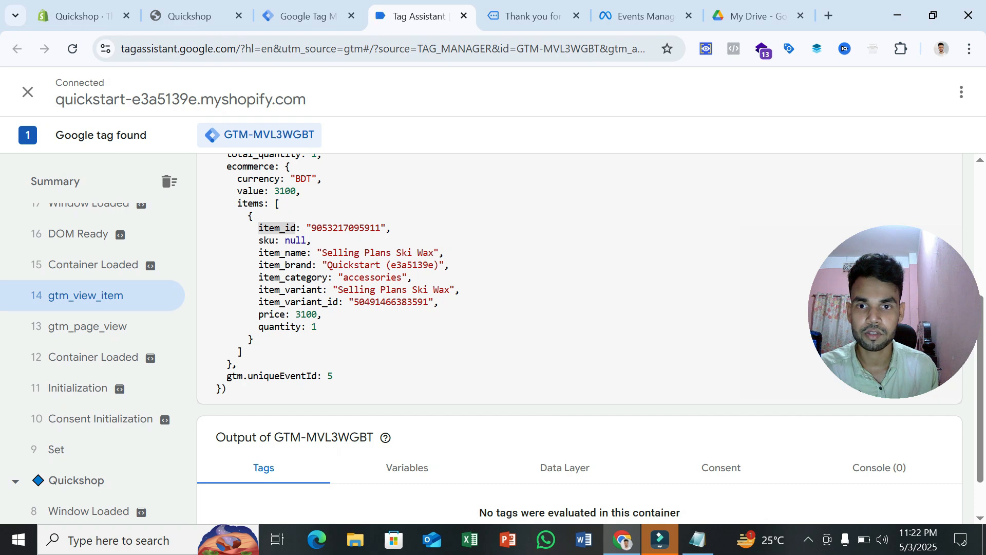
double_click(282, 252)
right_click(283, 254)
left_click(308, 273)
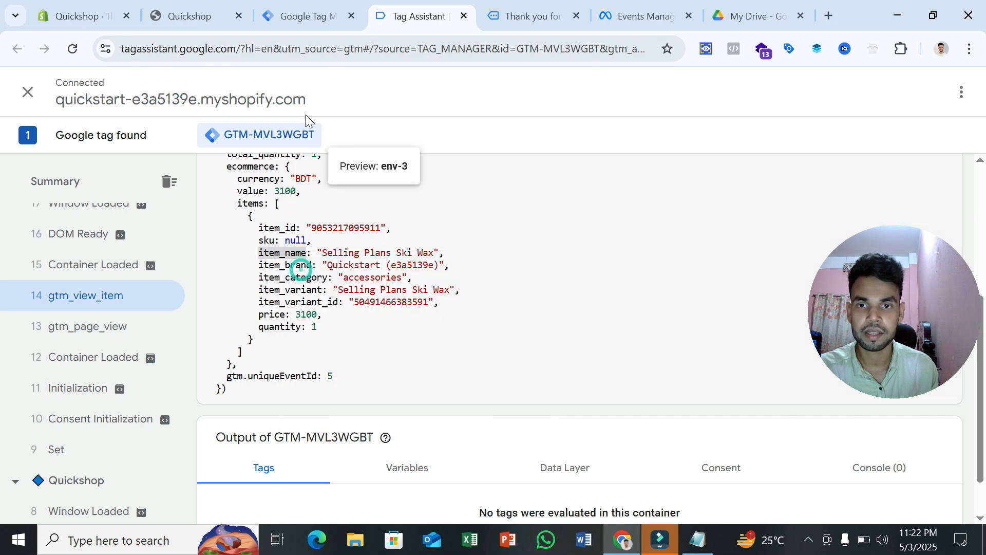
left_click(290, 7)
left_click(319, 303)
right_click(319, 303)
left_click(364, 347)
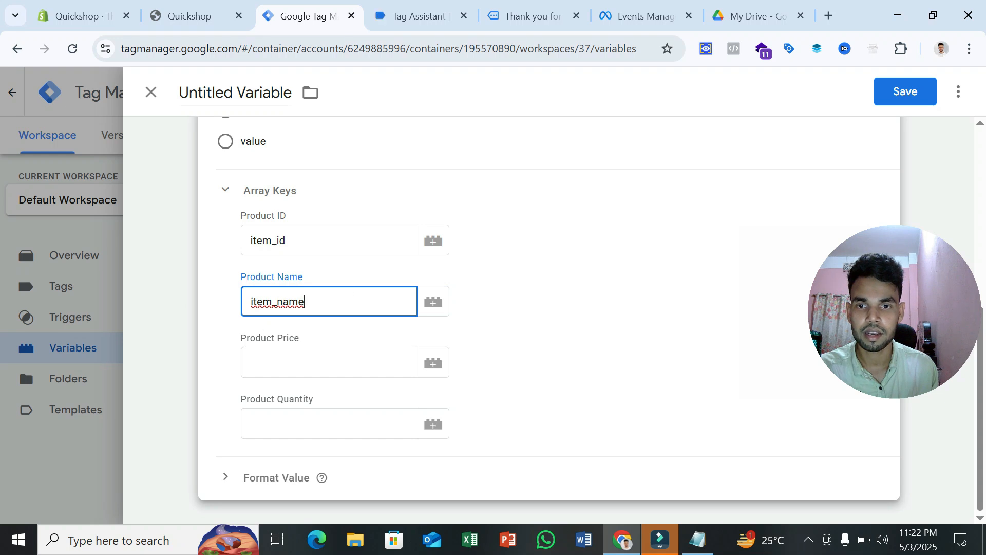
- Copy the price key from the gtm_view_item data in Tag Assistant and use it as the variable's Product Price key
left_click(398, 6)
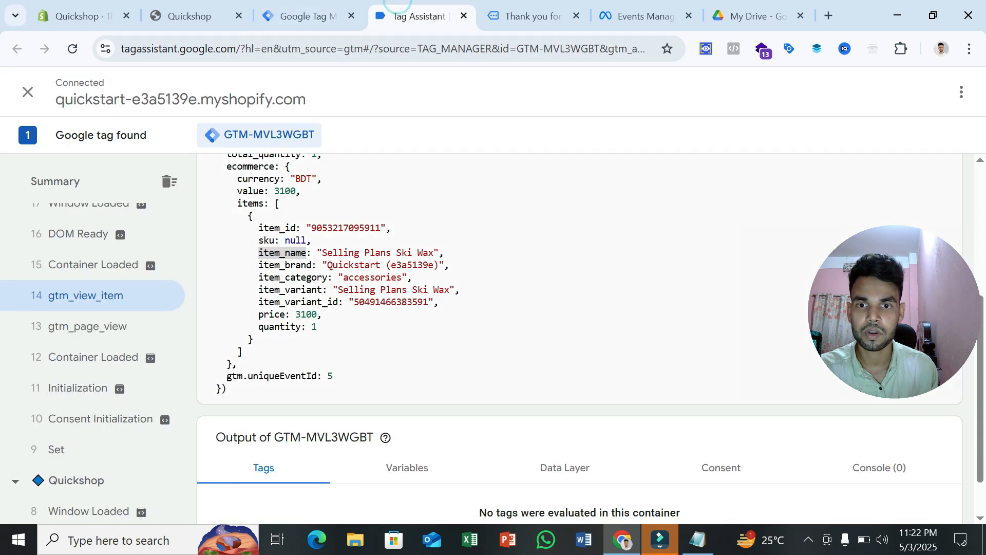
double_click(271, 315)
right_click(271, 324)
left_click(299, 335)
left_click(295, 6)
left_click(286, 359)
right_click(288, 356)
left_click(345, 181)
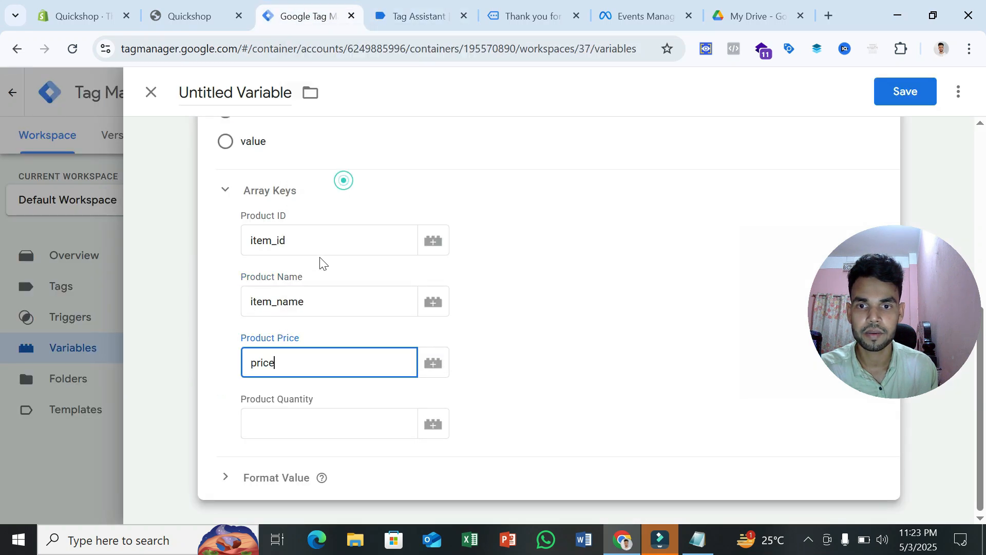
- Copy the quantity key from the gtm_view_item data in Tag Assistant and use it as the variable's Product Quantity key
left_click(411, 16)
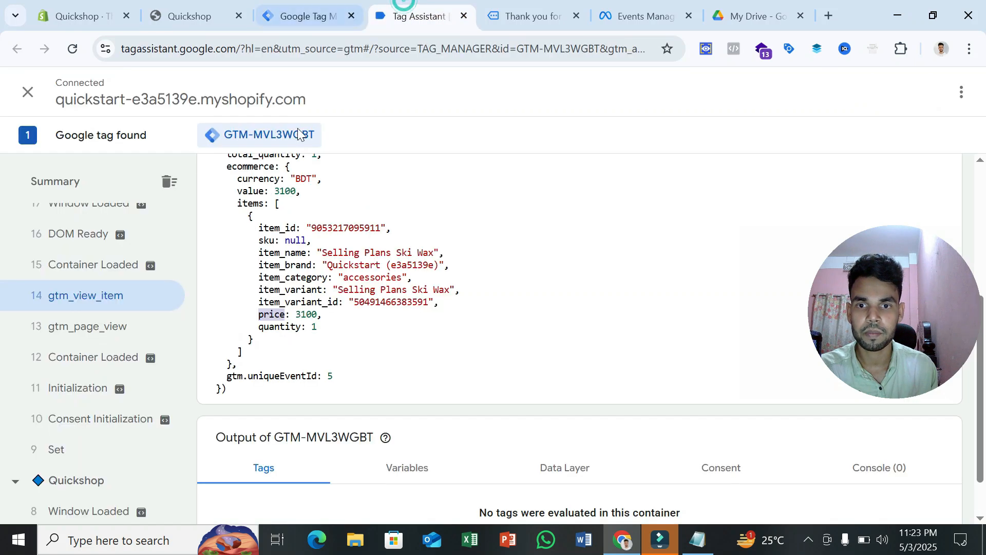
double_click(280, 326)
right_click(282, 329)
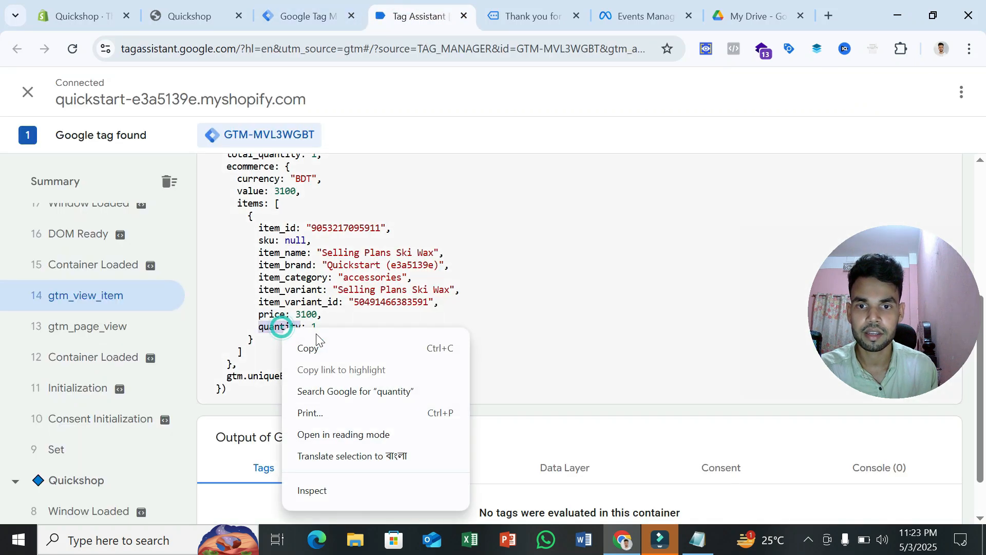
left_click(320, 343)
left_click(313, 15)
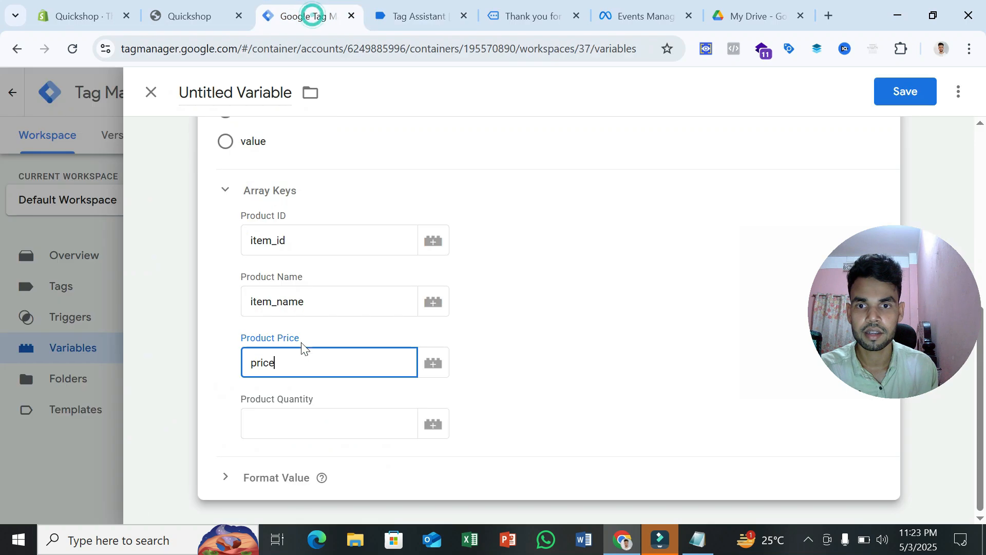
left_click(290, 432)
right_click(290, 431)
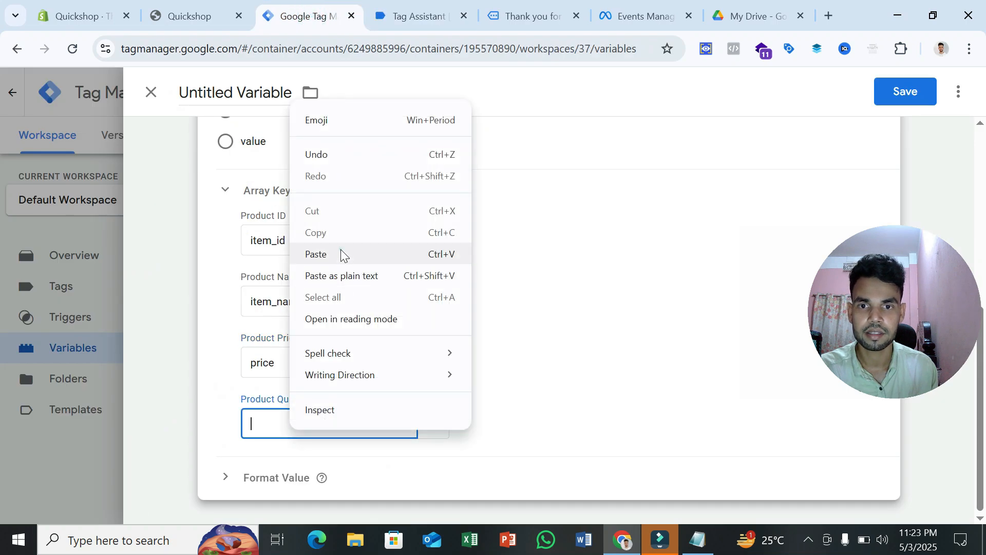
left_click(341, 253)
- Save the Facebook Parameter Generator variable under the name "Meta - Contents"
left_click(925, 95)
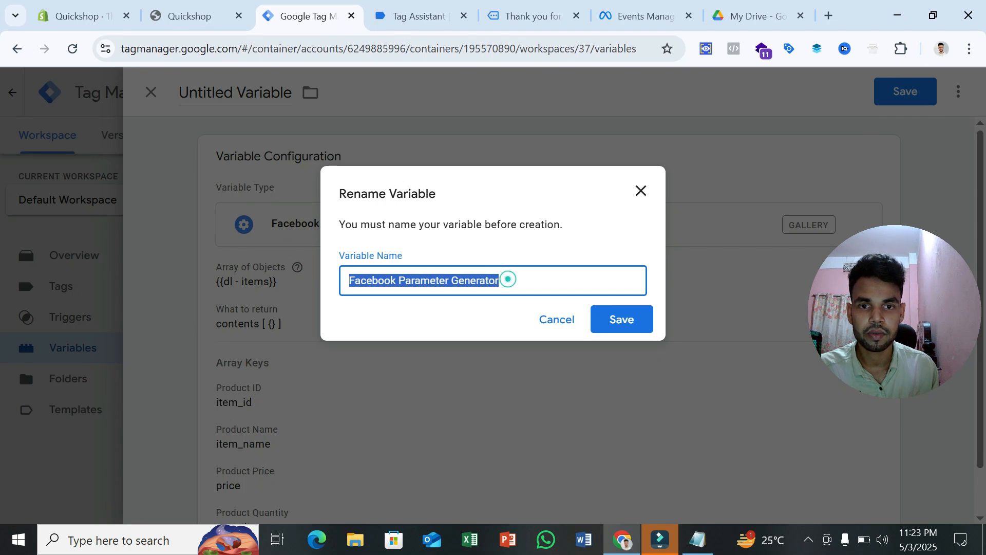
left_click(533, 279)
triple_click(532, 277)
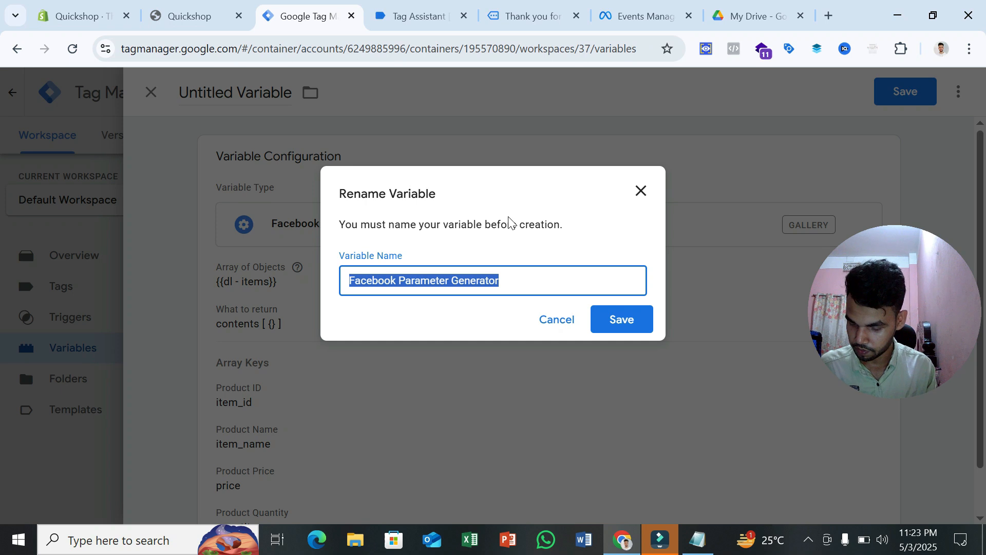
type("meta ")
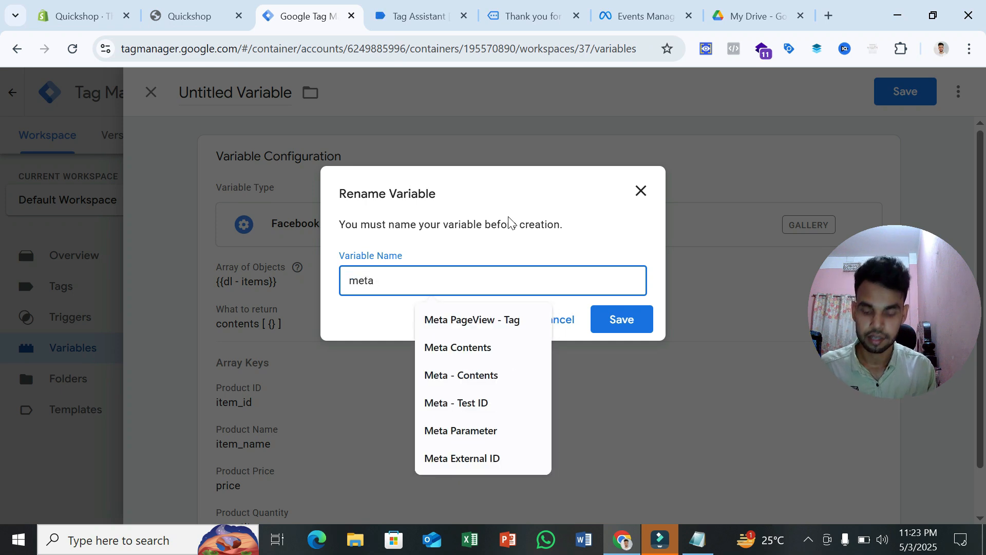
type("-")
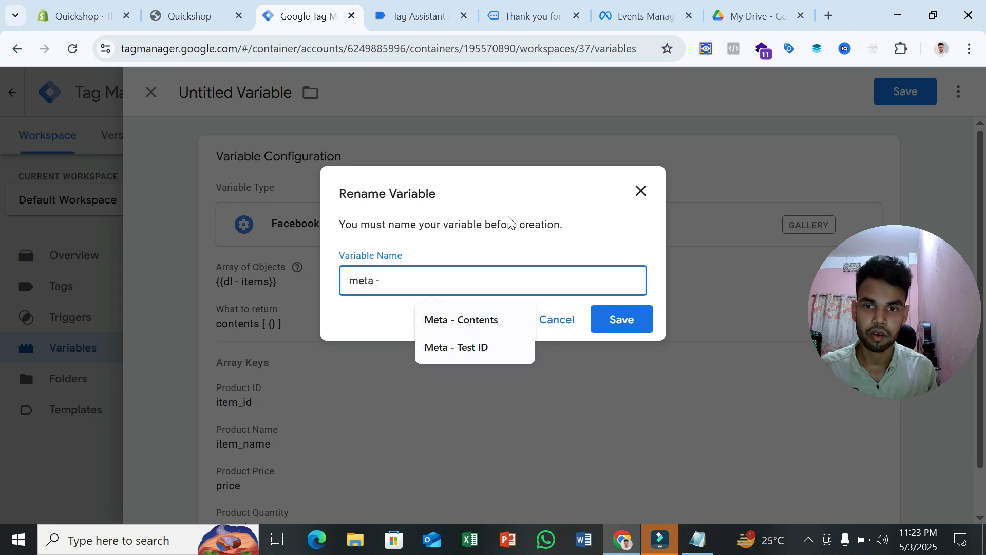
left_click(469, 321)
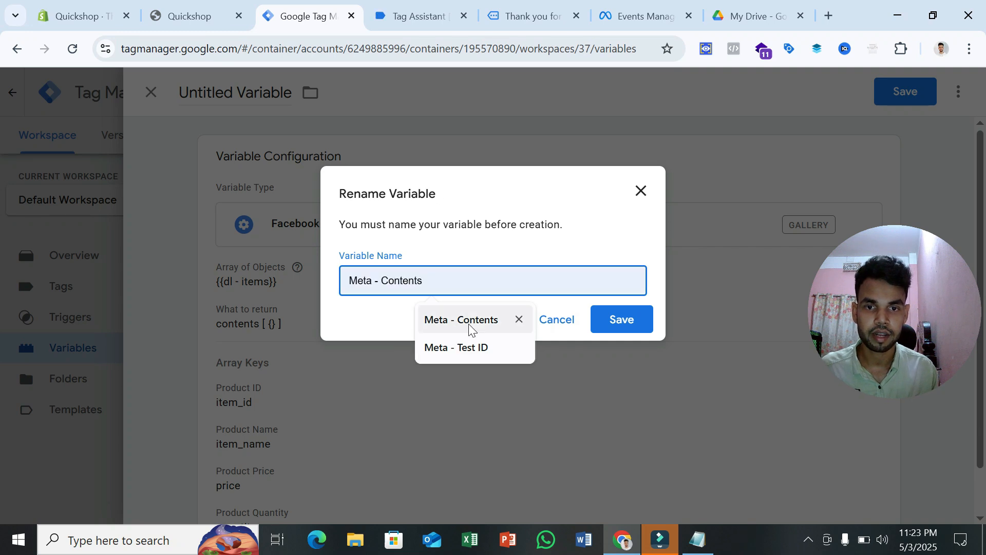
left_click(616, 319)
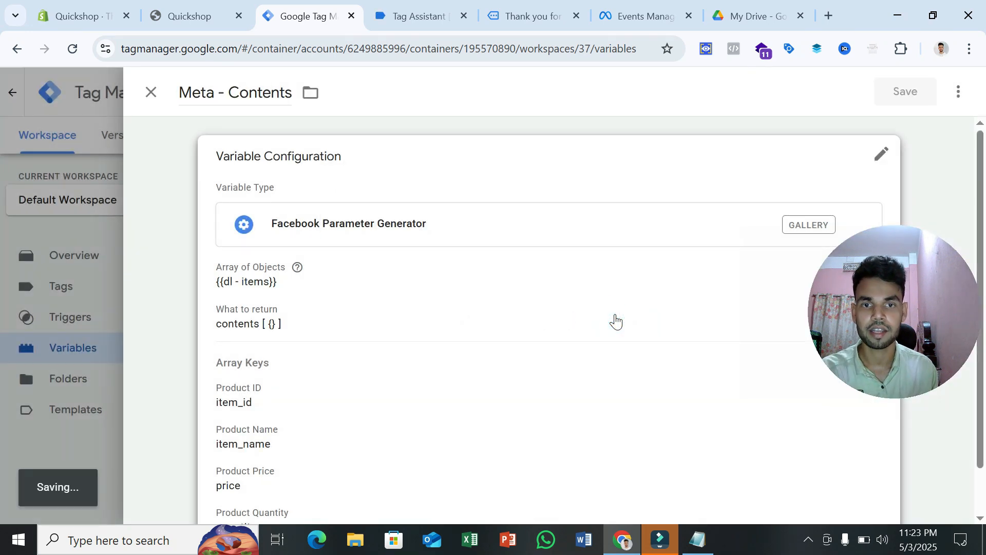
- Duplicate the Meta - Contents variable from the user-defined variables
scroll(399, 420, "down", 3)
scroll(319, 455, "down", 2)
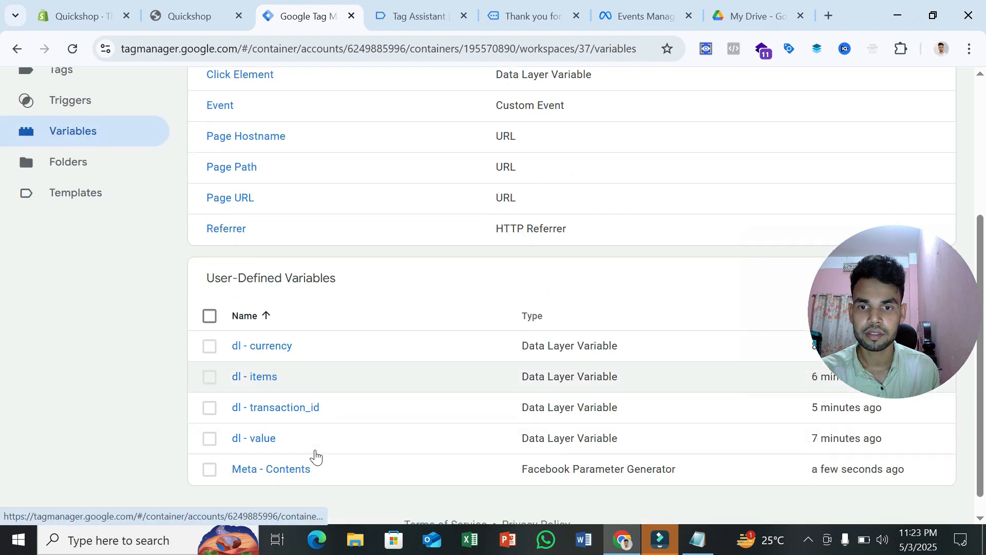
left_click(268, 455)
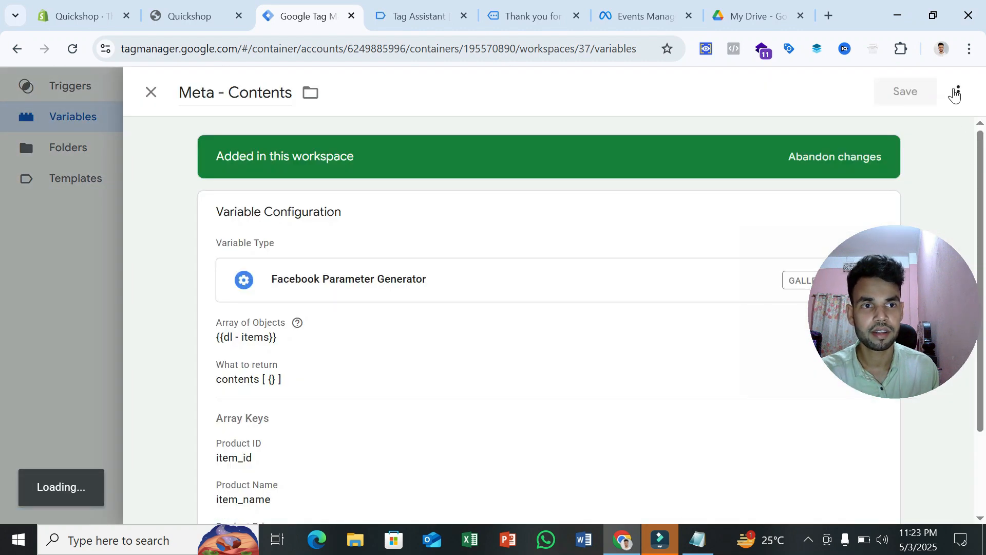
left_click(957, 93)
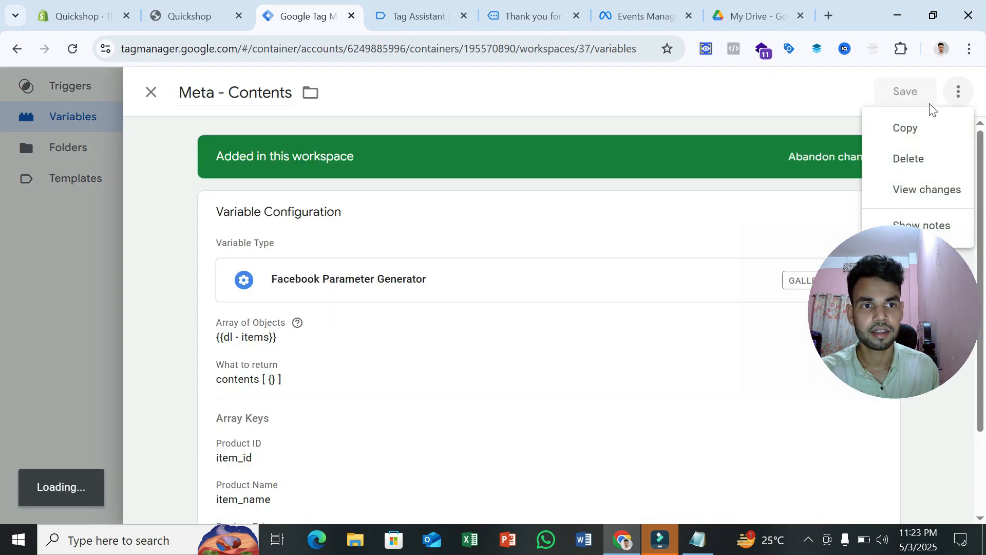
left_click(905, 130)
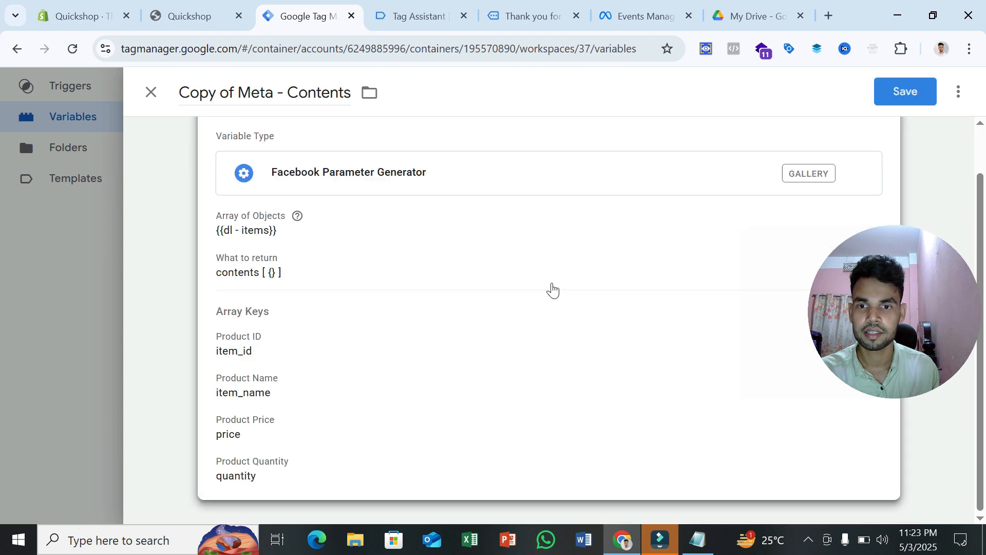
- Change what the copied variable returns to content_ids [ ] and check its array keys
left_click(552, 286)
scroll(556, 290, "down", 3)
scroll(554, 286, "up", 1)
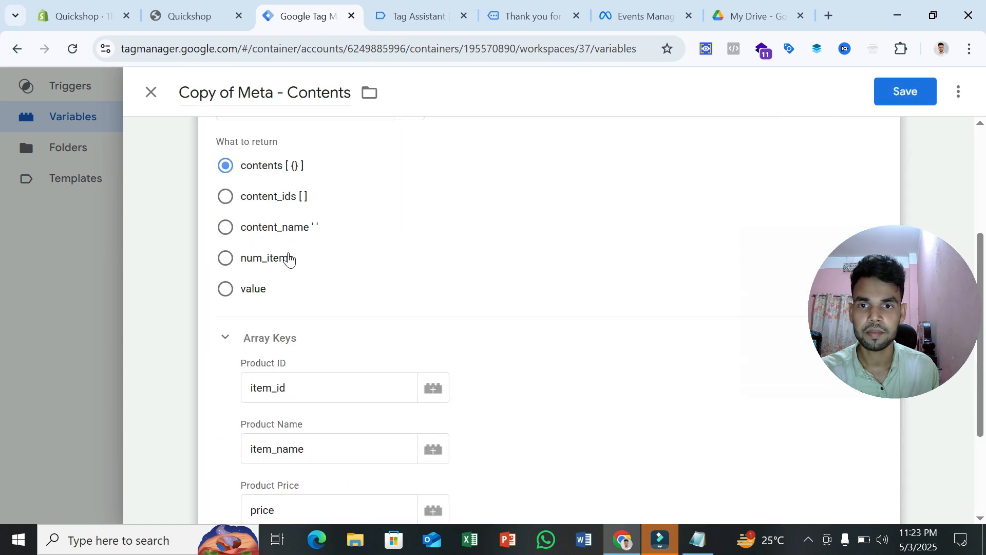
left_click(282, 205)
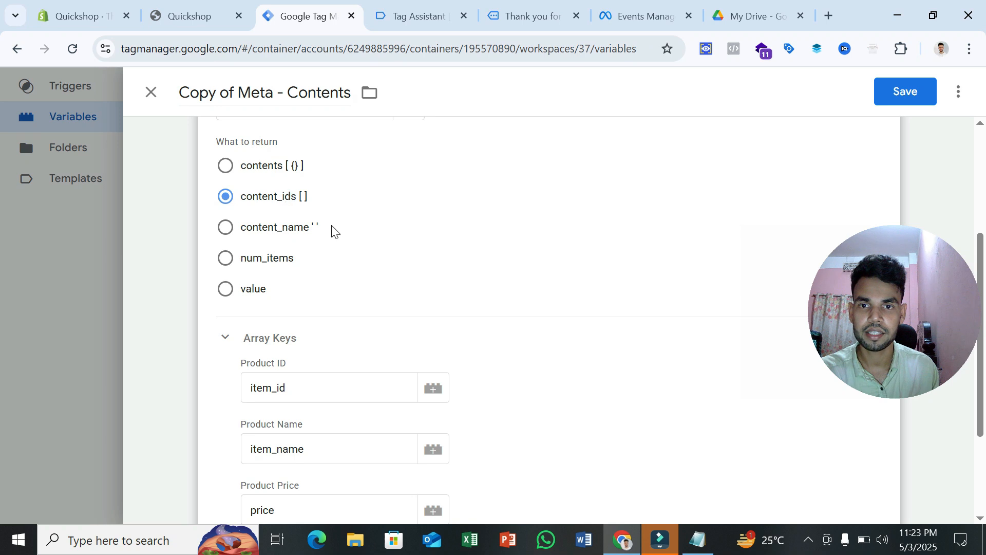
scroll(543, 272, "down", 1)
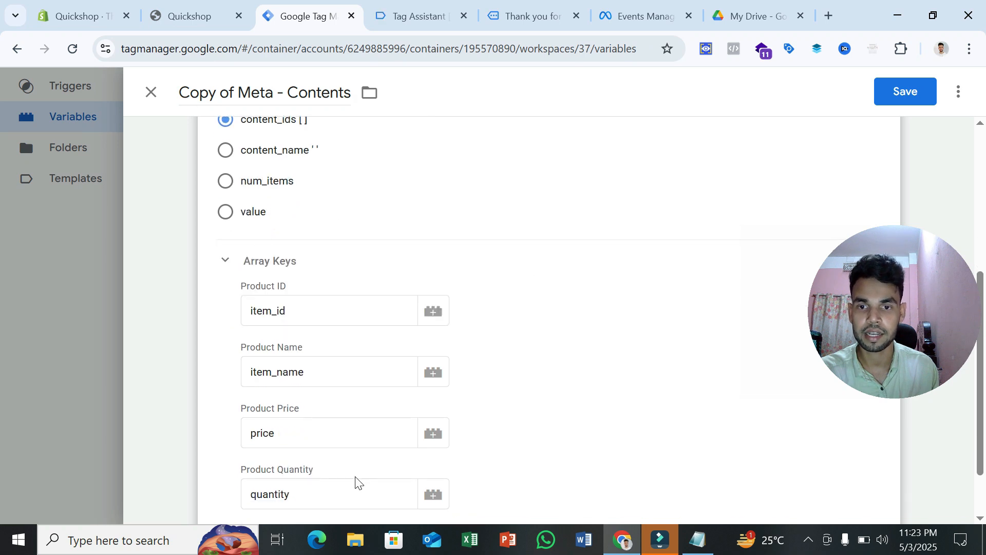
scroll(411, 452, "down", 1)
- Remove the "Copy of" prefix from the duplicated variable's name
scroll(546, 333, "up", 5)
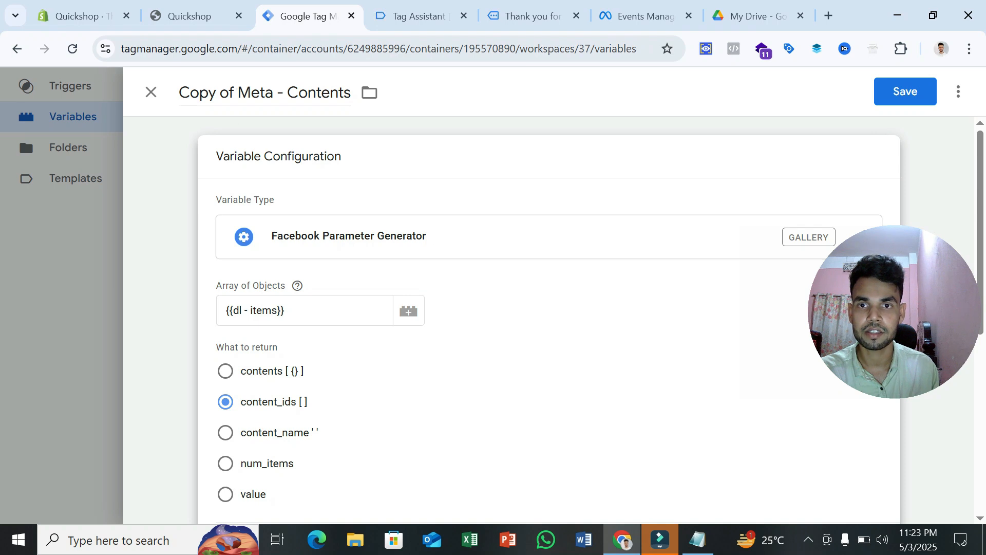
left_click_drag(224, 92, 149, 92)
key("BackSpace")
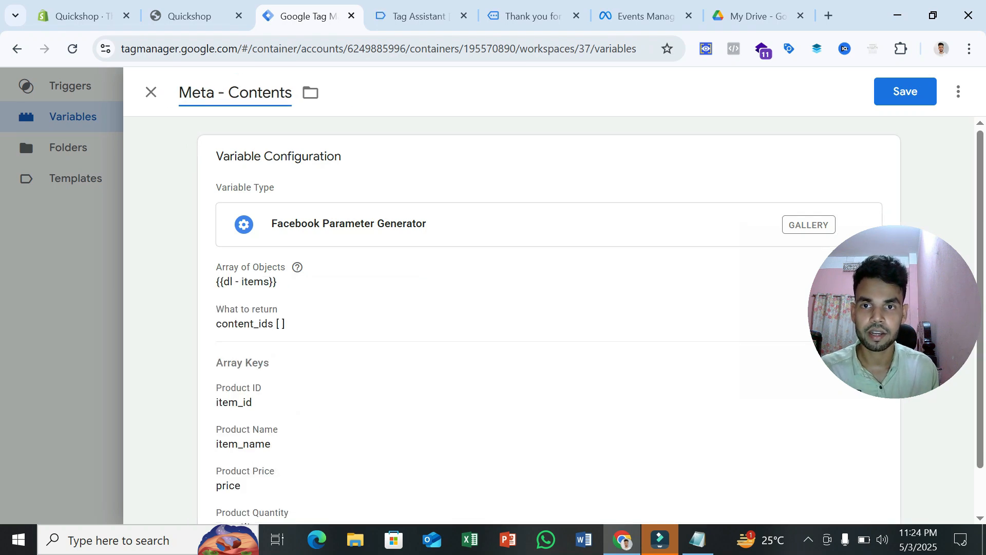
- Rename the content_ids variable as "Meta - Content Ids" and save it
double_click(260, 93)
key("BackSpace")
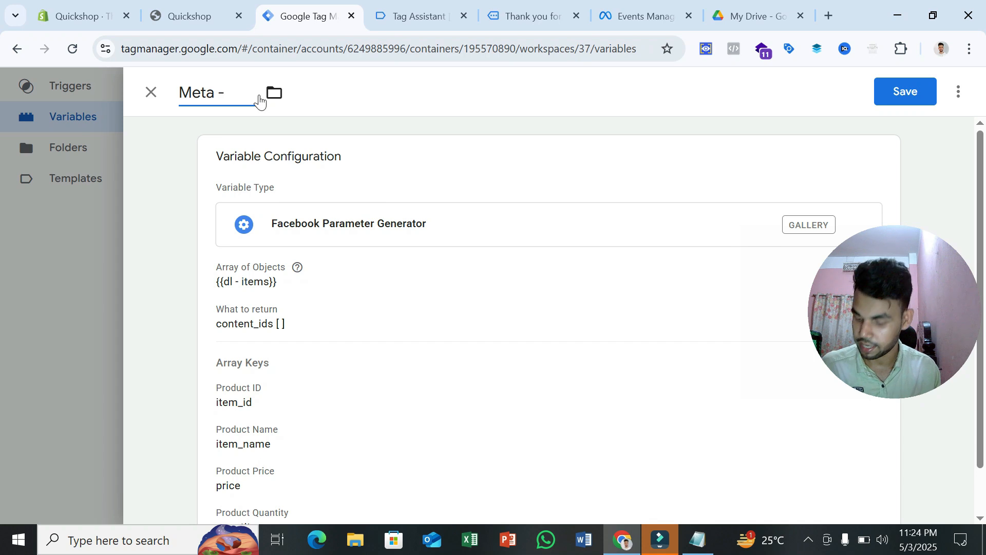
key("ctrl+z")
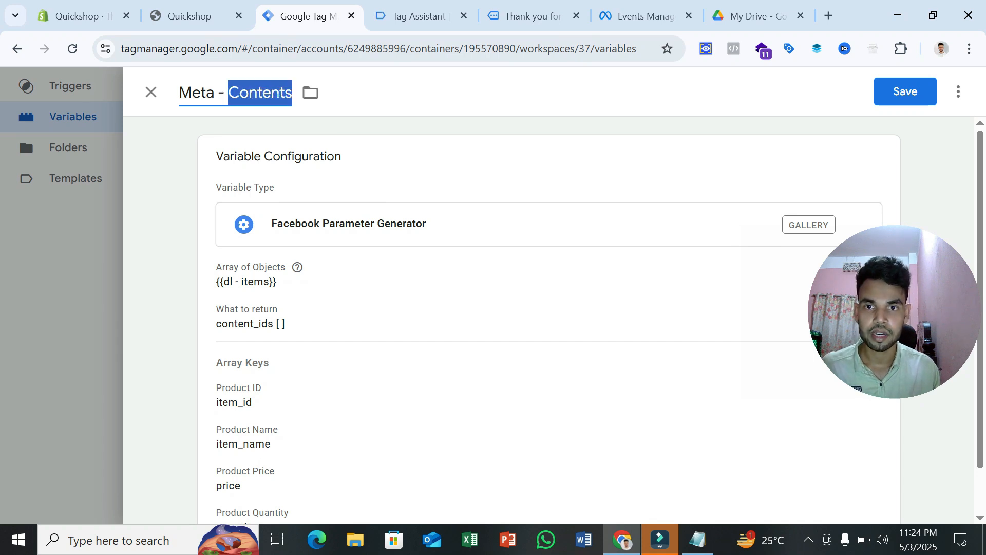
left_click(288, 93)
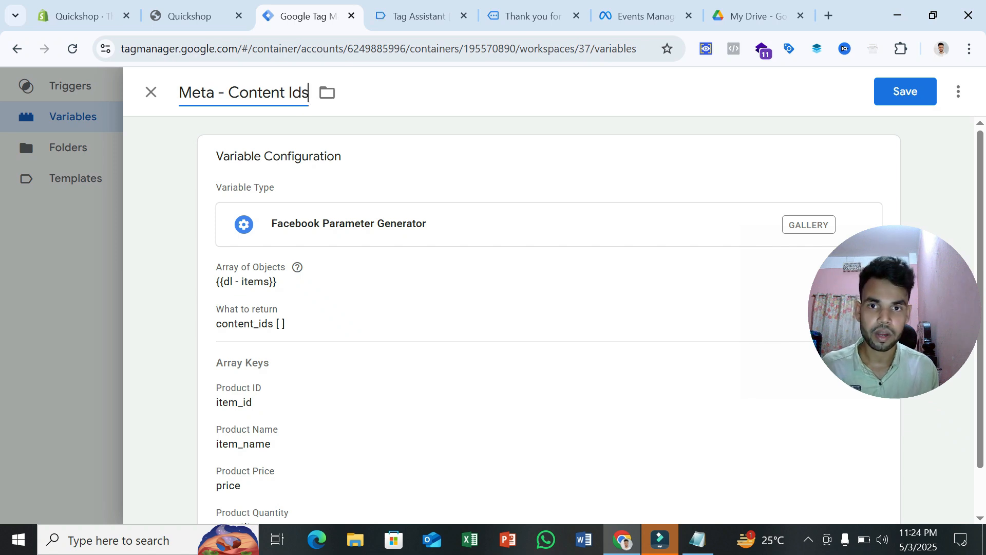
left_click(923, 92)
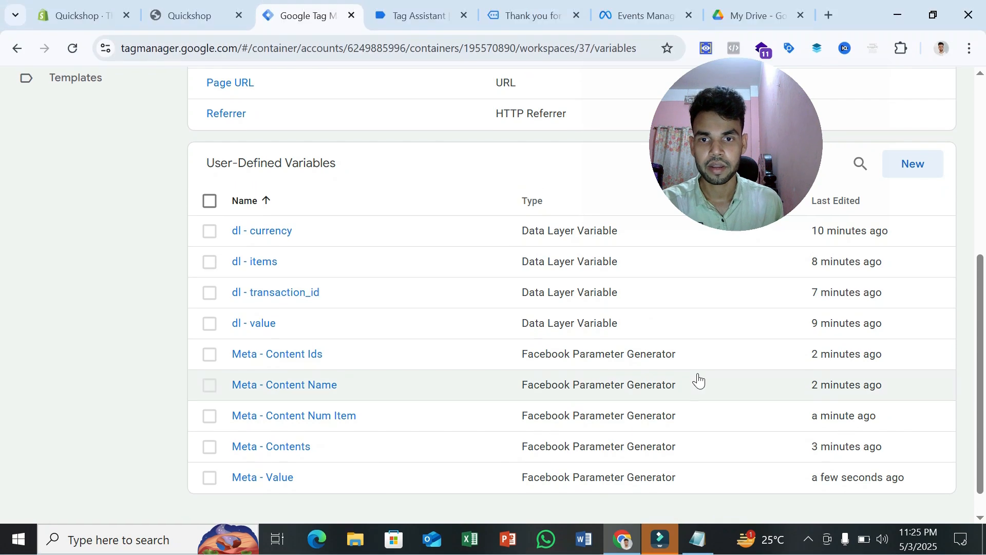
- Switch to Meta Events Manager and copy the dataset ID from the settings of the fasual1 data source
scroll(676, 384, "up", 4)
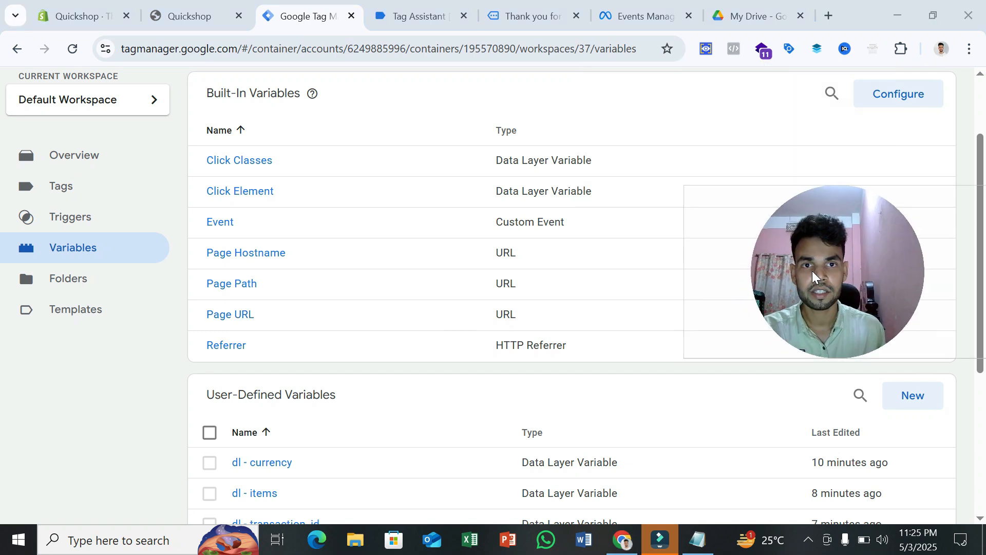
left_click(616, 7)
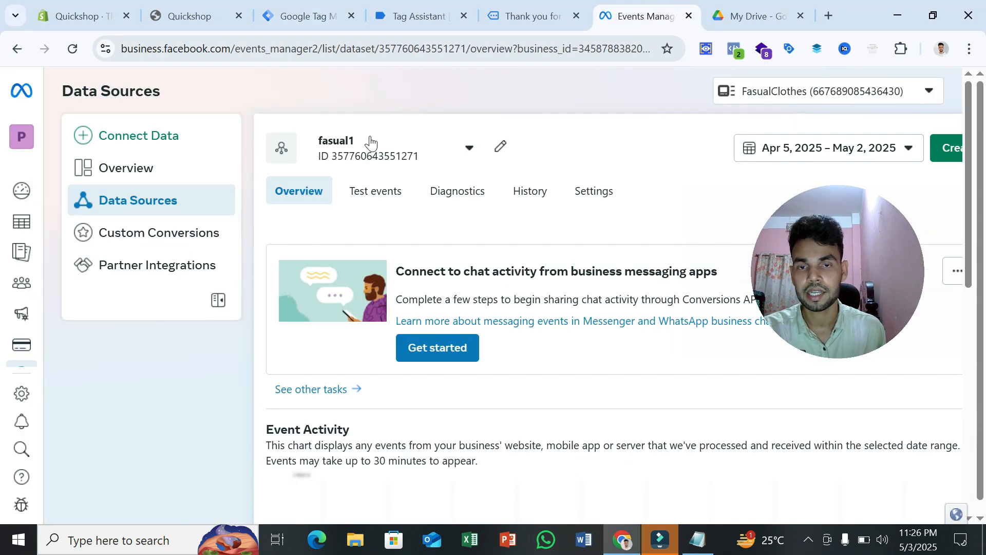
left_click(595, 193)
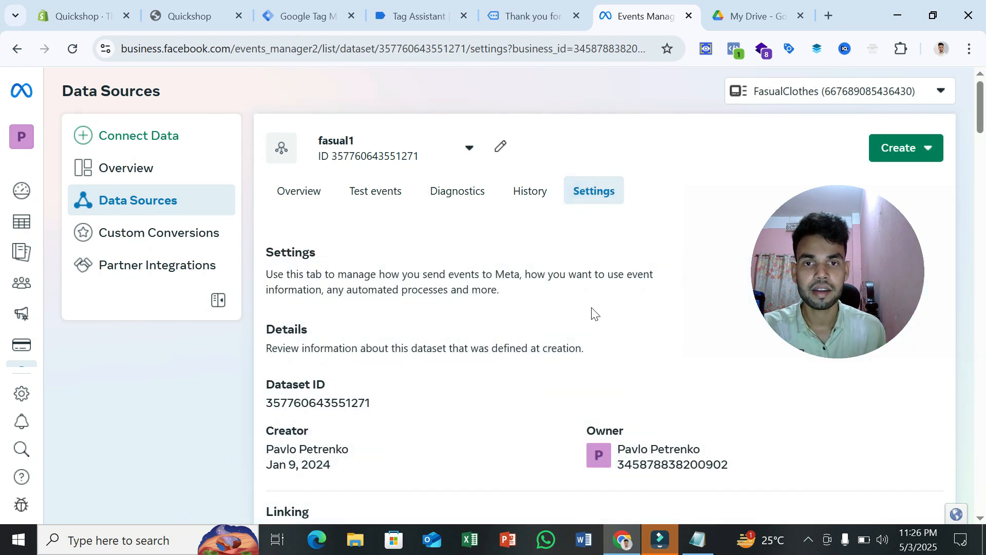
left_click(362, 408)
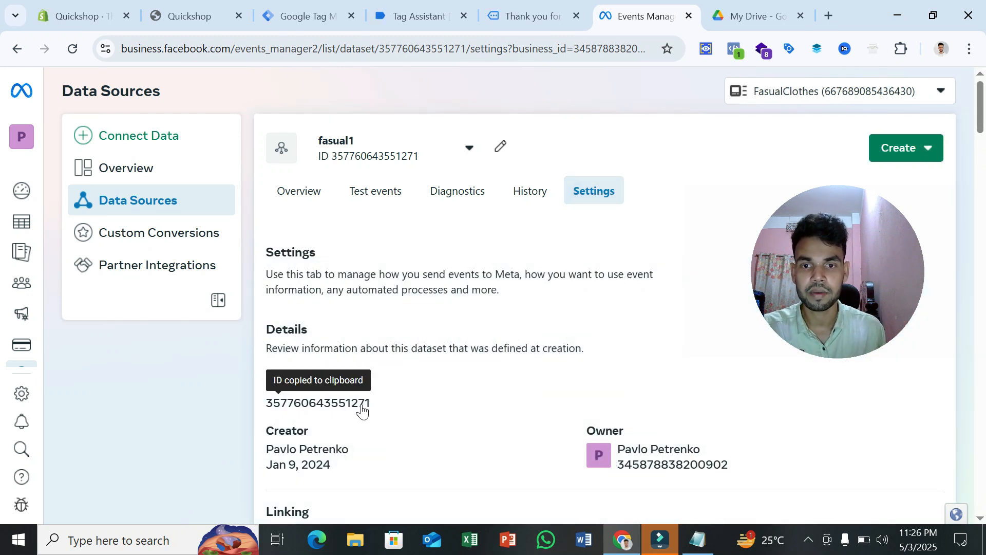
- Switch back to Google Tag Manager and start a new tag in the workspace
left_click(288, 15)
scroll(149, 252, "up", 2)
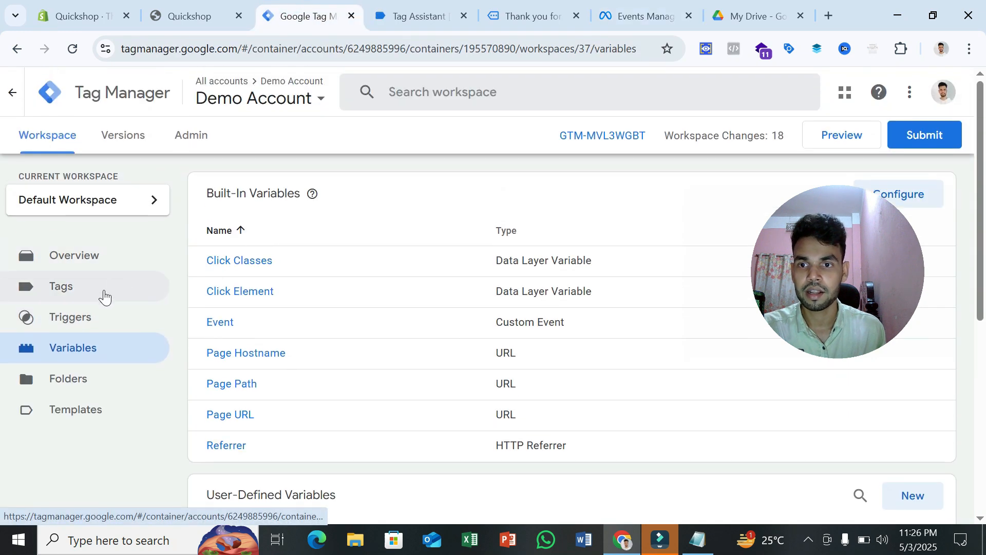
left_click(103, 292)
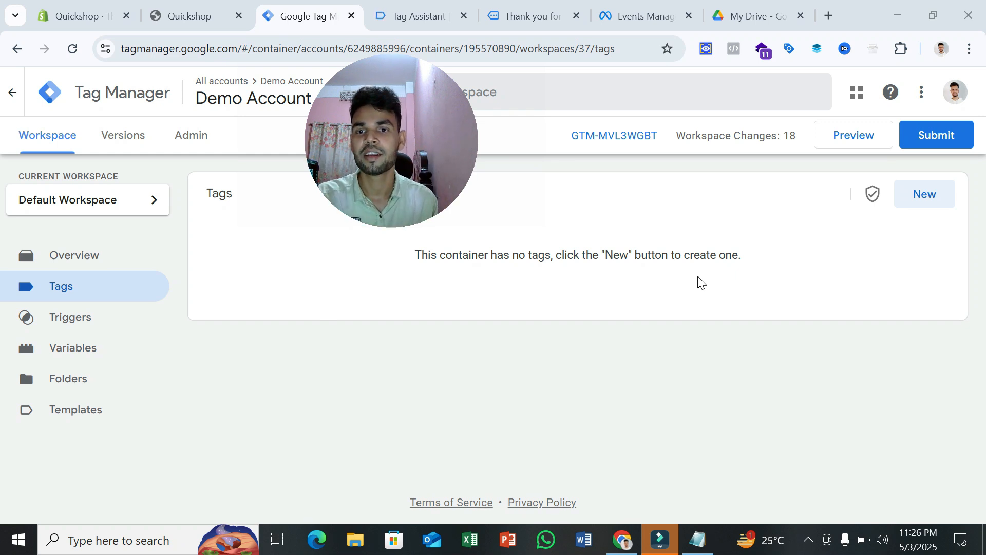
left_click(926, 194)
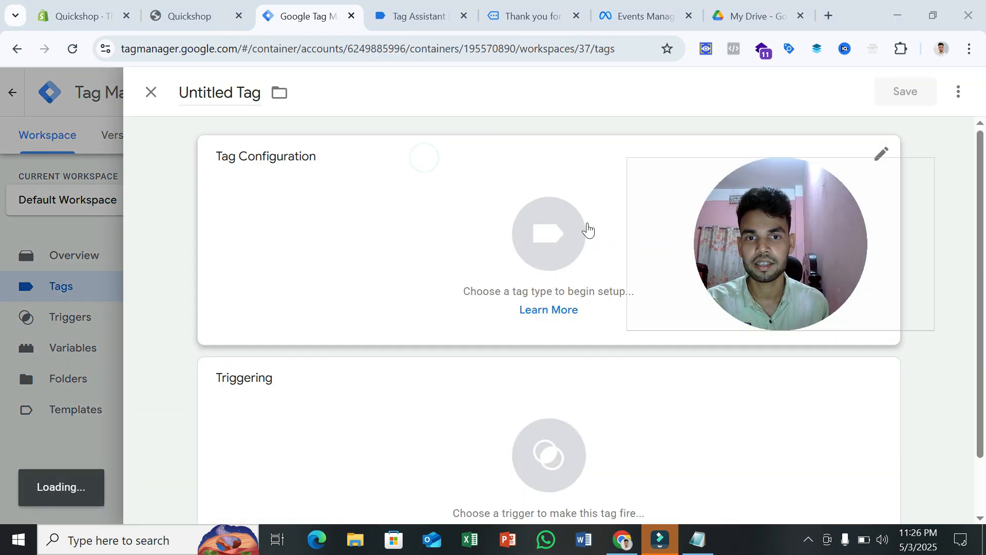
- Browse the tag types for the new tag and search the Community Template Gallery for "facebook pixel"
left_click(588, 231)
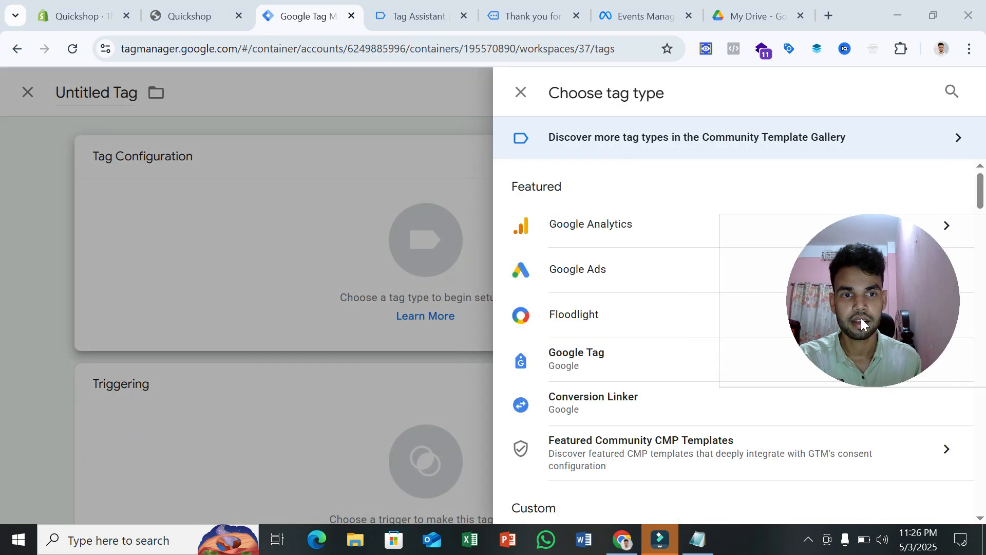
scroll(578, 257, "down", 5)
scroll(580, 257, "down", 12)
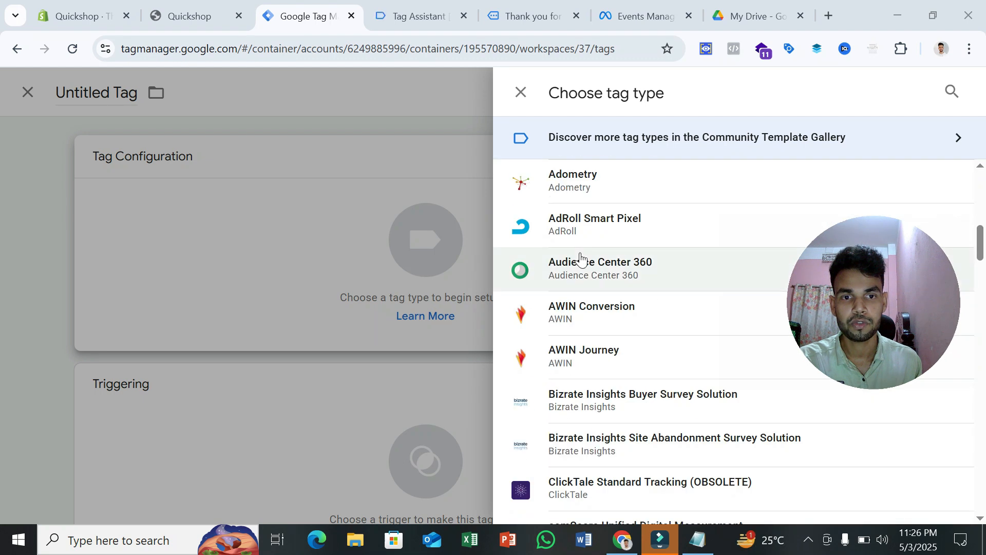
scroll(586, 262, "up", 8)
scroll(584, 260, "up", 5)
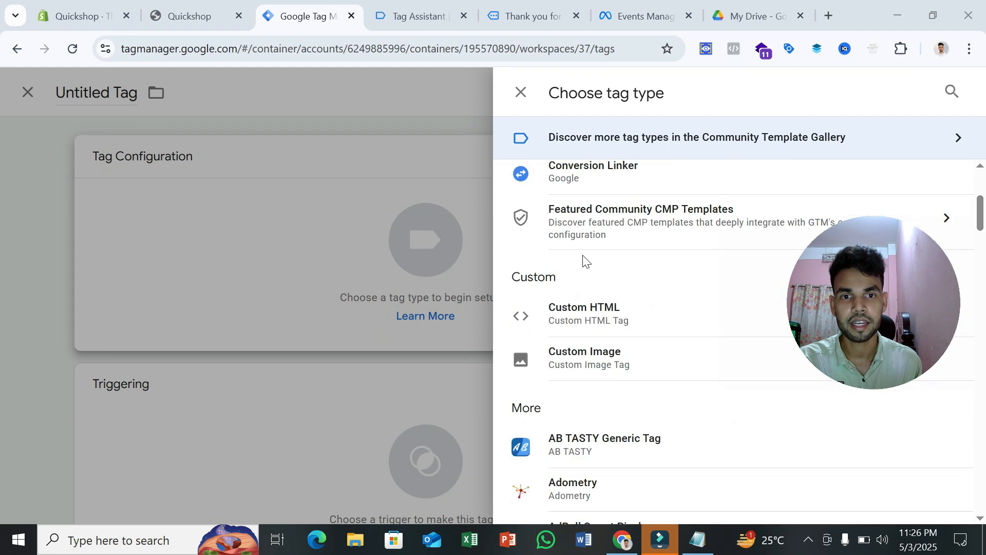
left_click(581, 143)
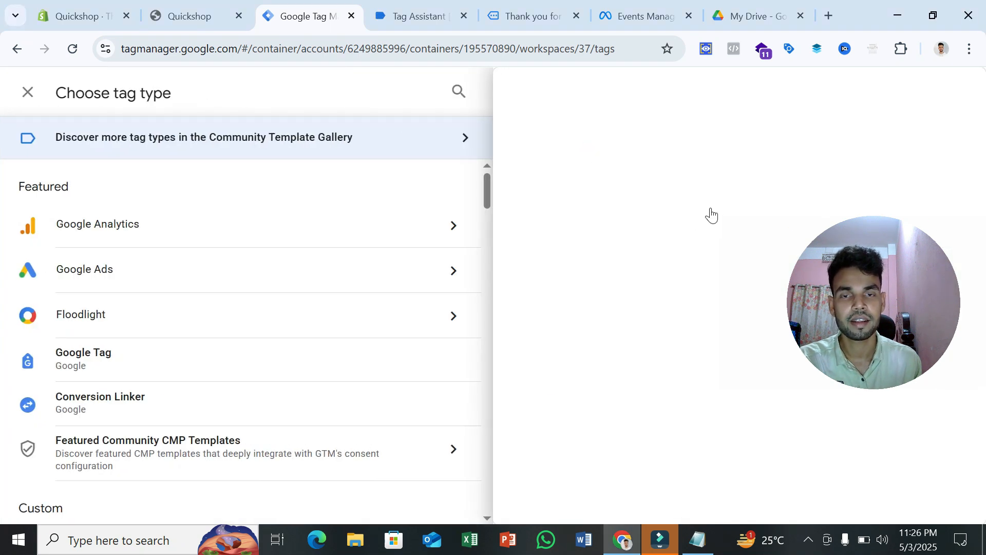
left_click_drag(841, 298, 188, 114)
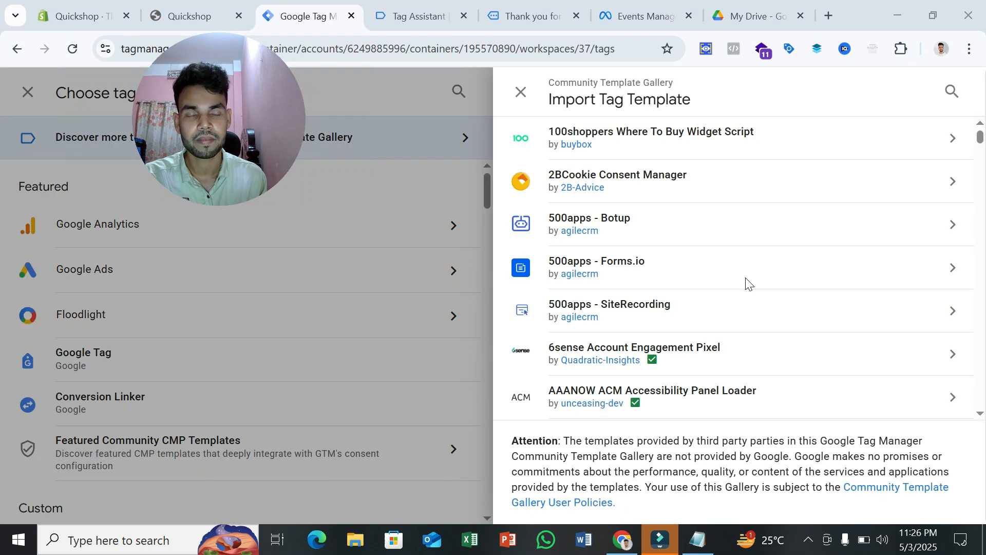
left_click(952, 92)
type("facebook pixel")
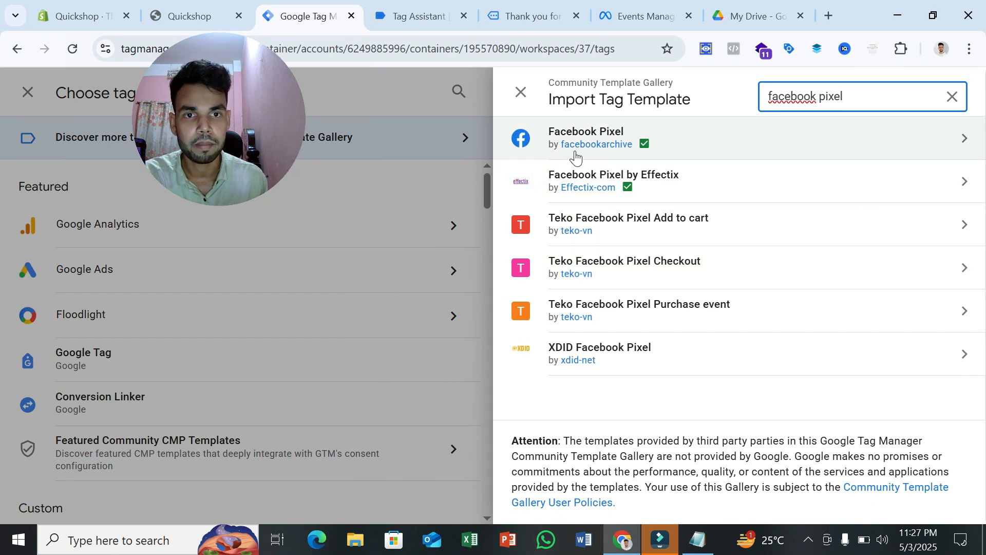
- Add the Facebook Pixel template by facebookarchive to the workspace as the new tag's type
left_click(771, 147)
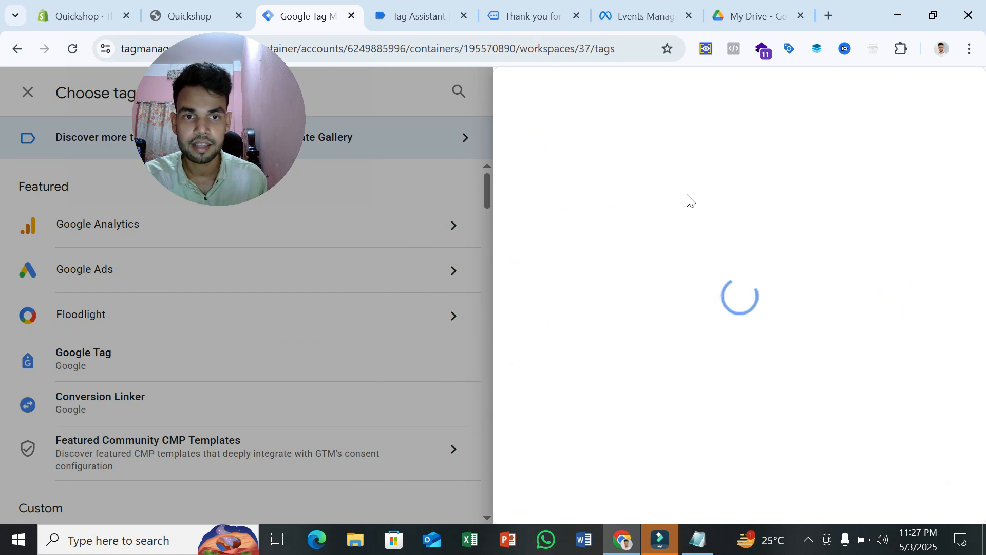
left_click(847, 93)
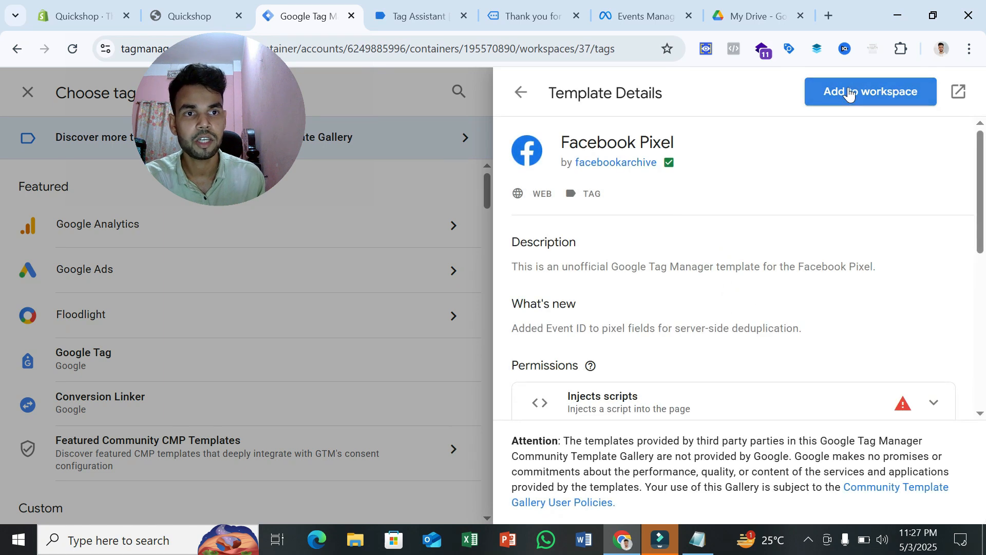
left_click(712, 465)
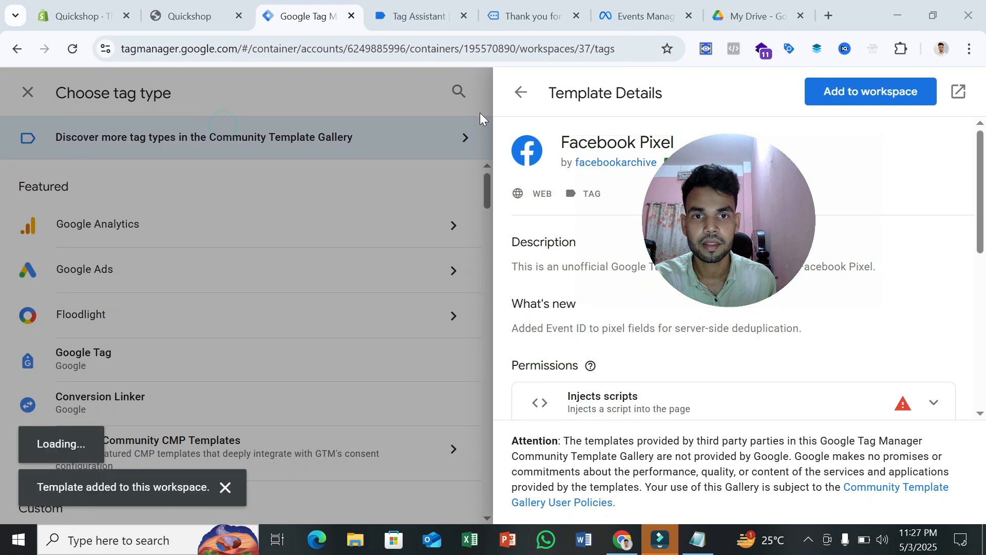
left_click(520, 93)
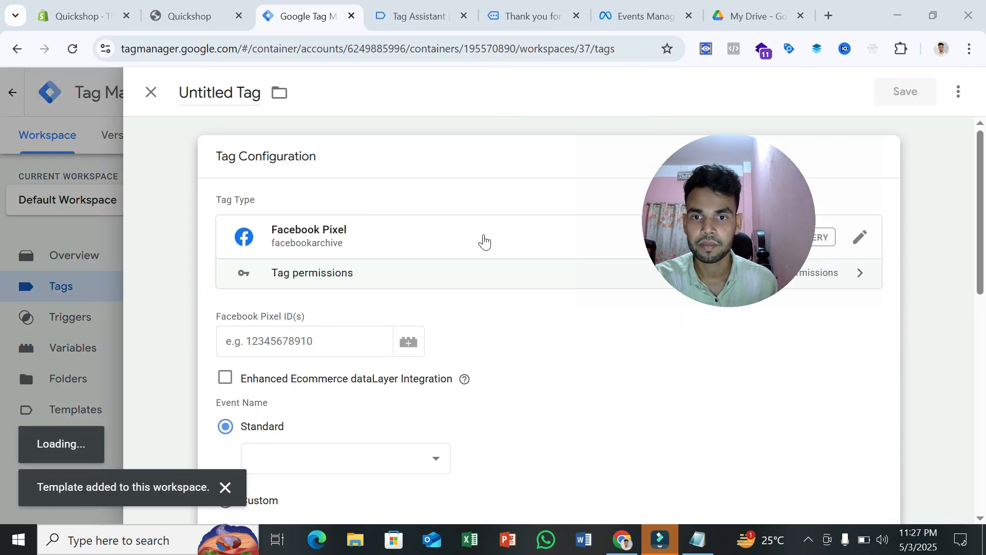
- Paste the copied dataset ID as the tag's Facebook Pixel ID and set All Pages as its firing trigger
scroll(792, 234, "down", 1)
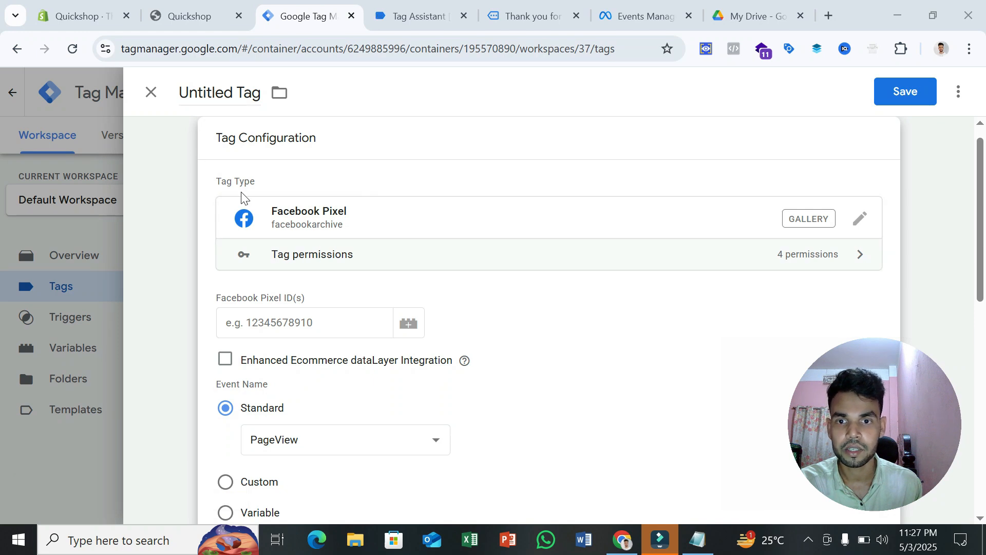
scroll(242, 194, "down", 1)
left_click(263, 246)
key("ctrl+v")
scroll(640, 249, "down", 2)
scroll(640, 249, "down", 5)
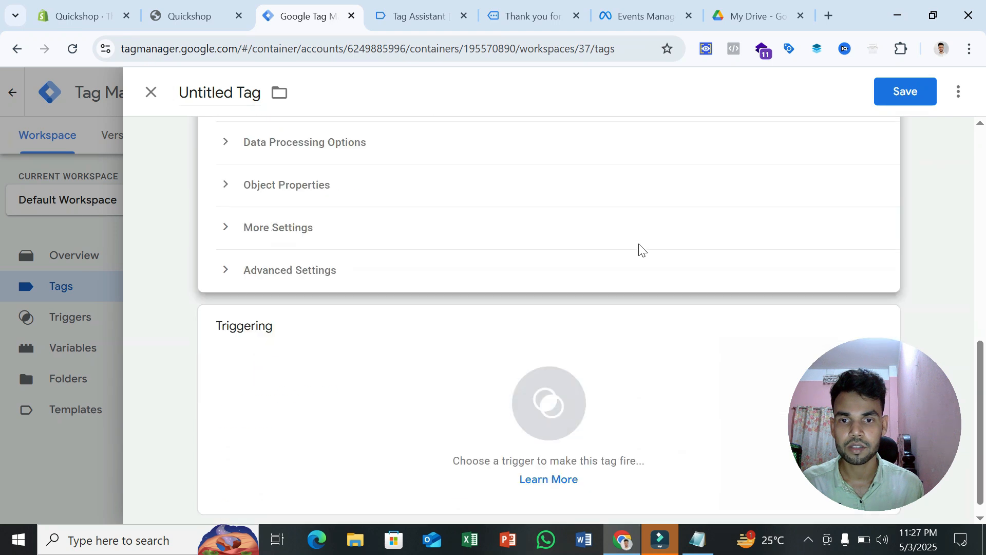
left_click(535, 350)
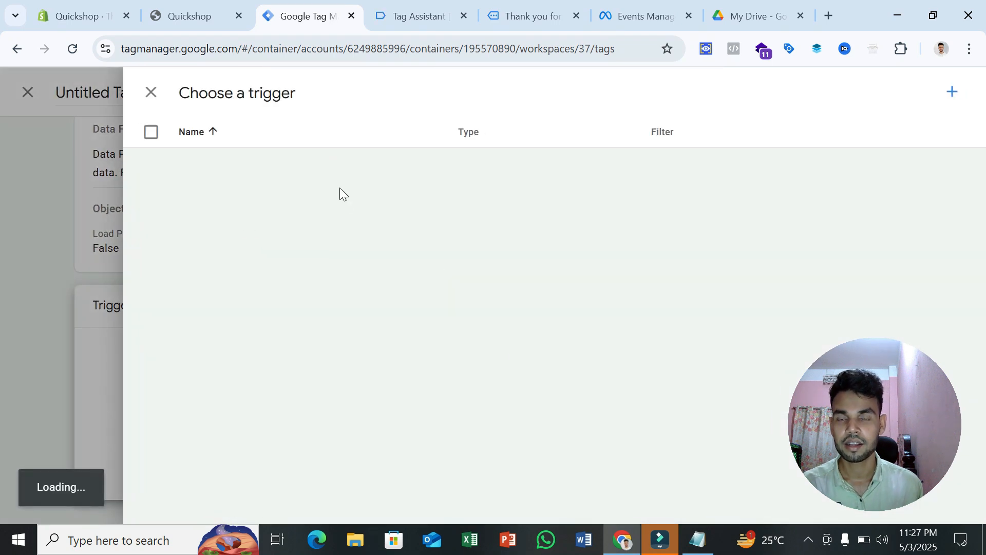
left_click(323, 201)
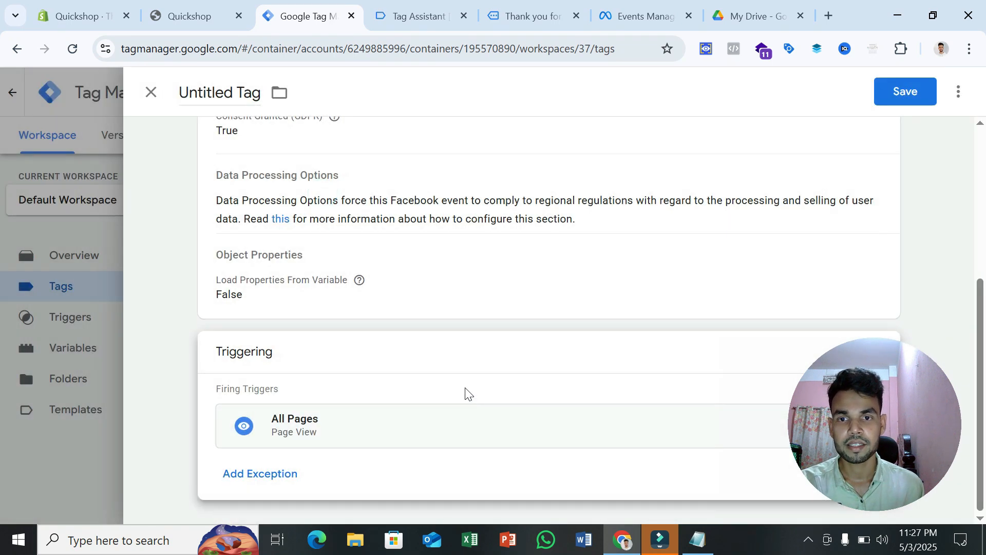
- Check the Facebook Pixel tag's configuration and save the tag under the name "Meta PageView - Tag"
scroll(453, 383, "up", 5)
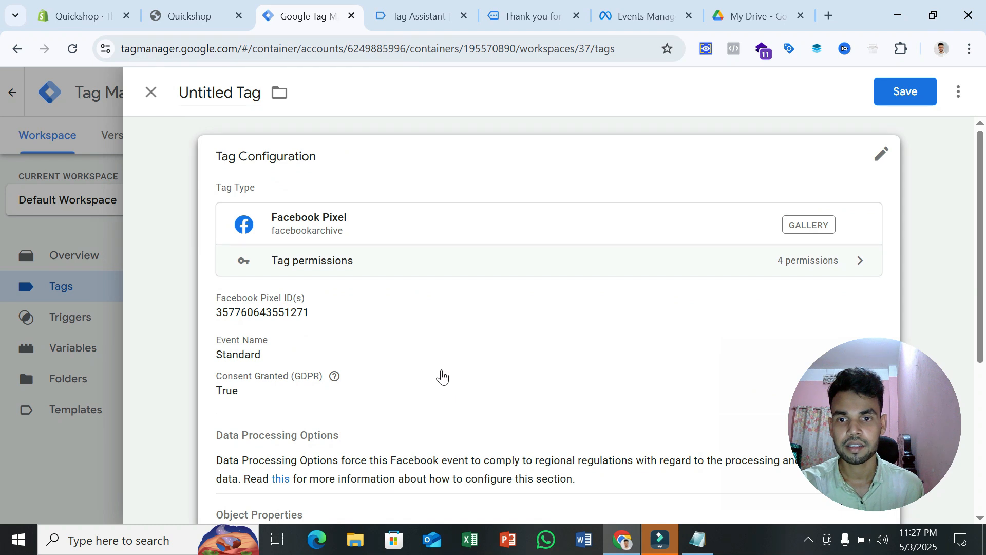
left_click(435, 368)
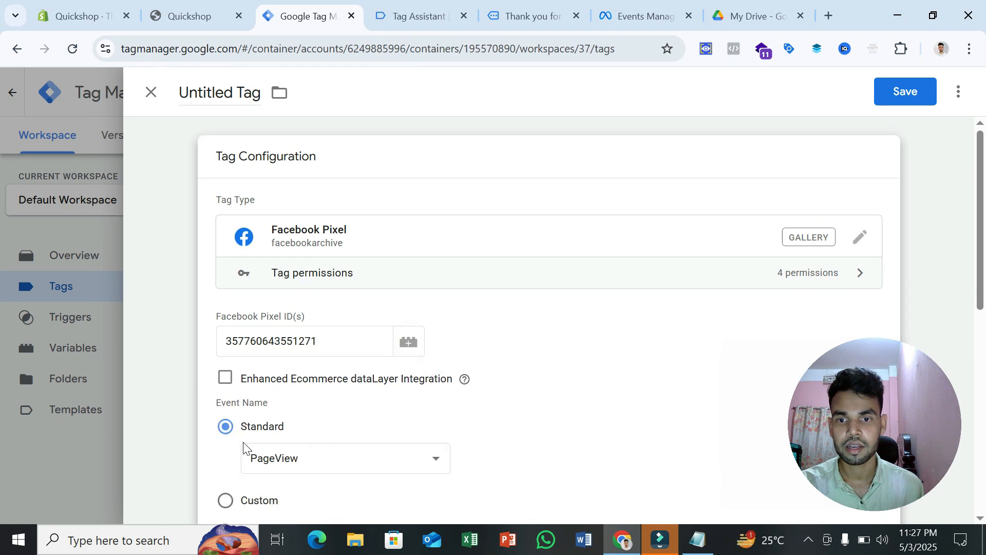
scroll(462, 257, "down", 10)
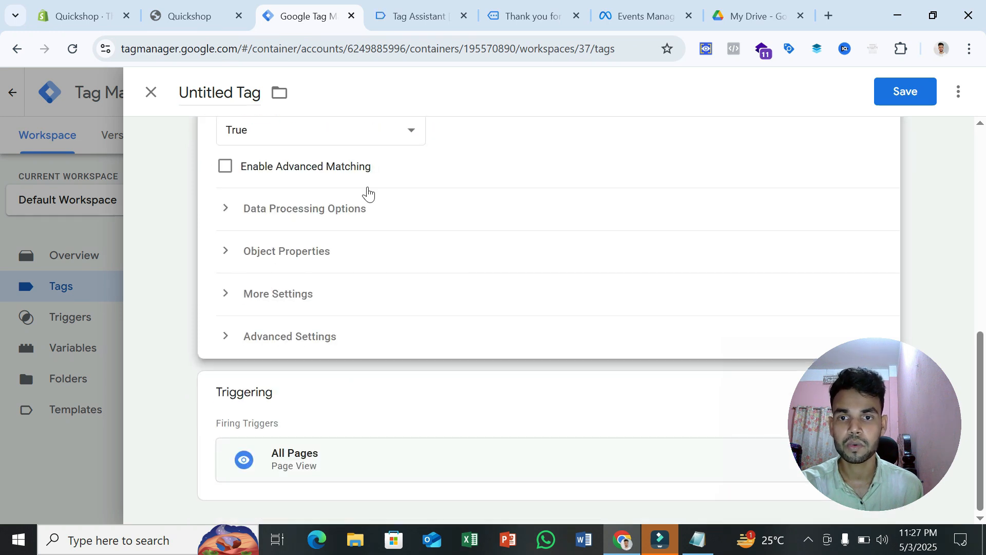
scroll(439, 399, "up", 10)
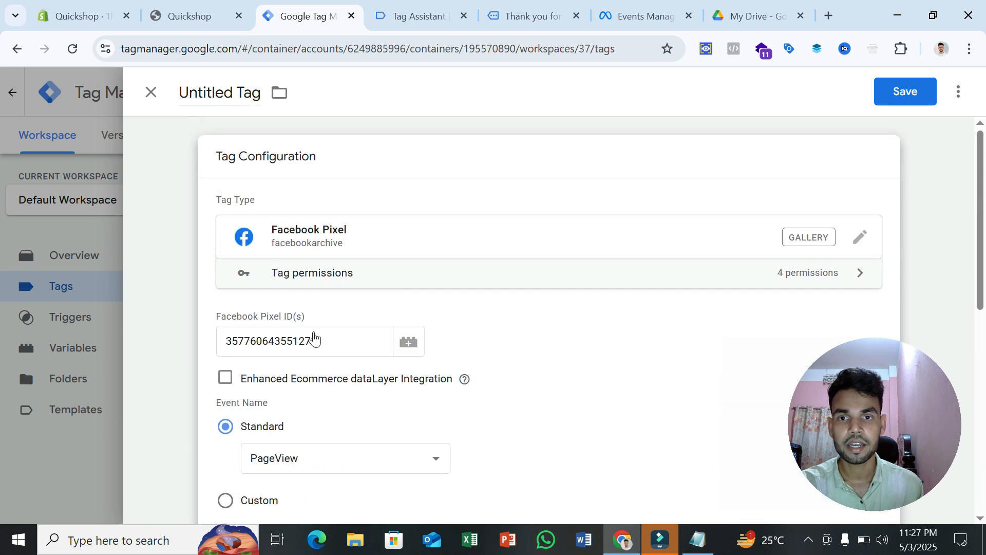
scroll(360, 355, "down", 10)
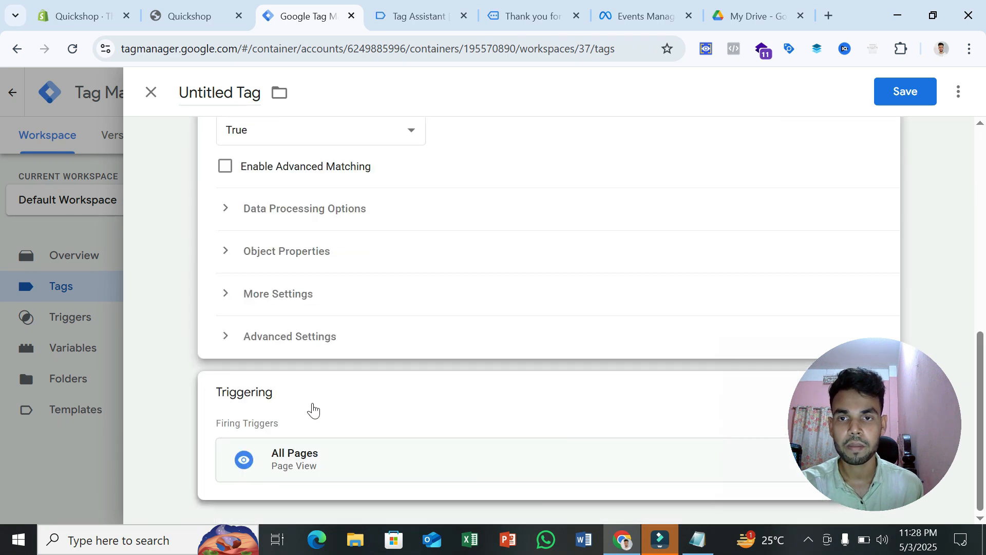
scroll(313, 410, "up", 10)
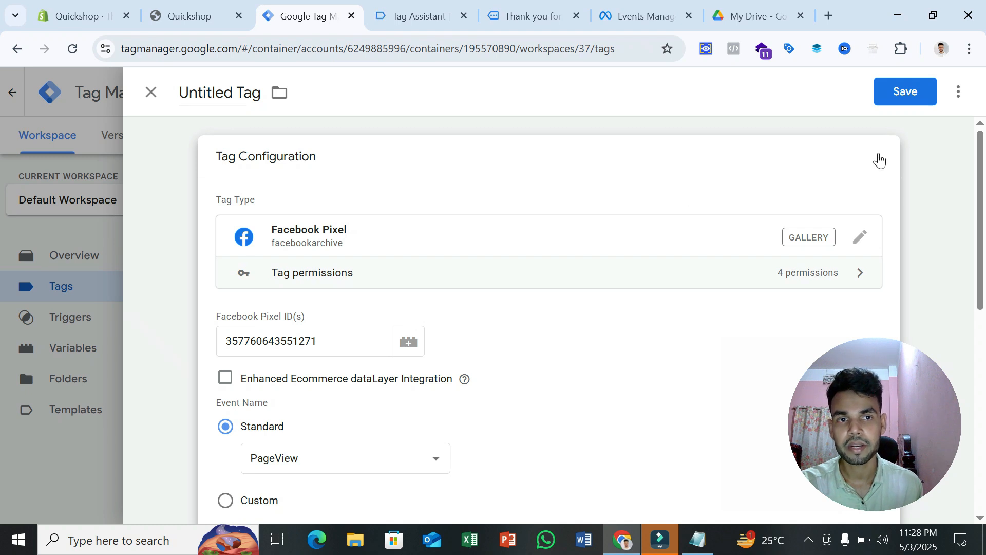
left_click(902, 103)
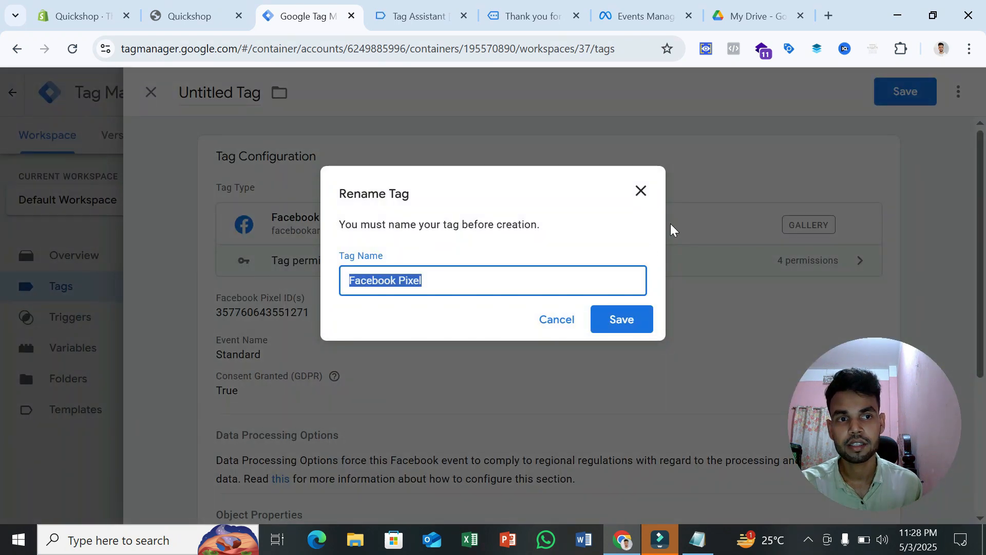
left_click(490, 287)
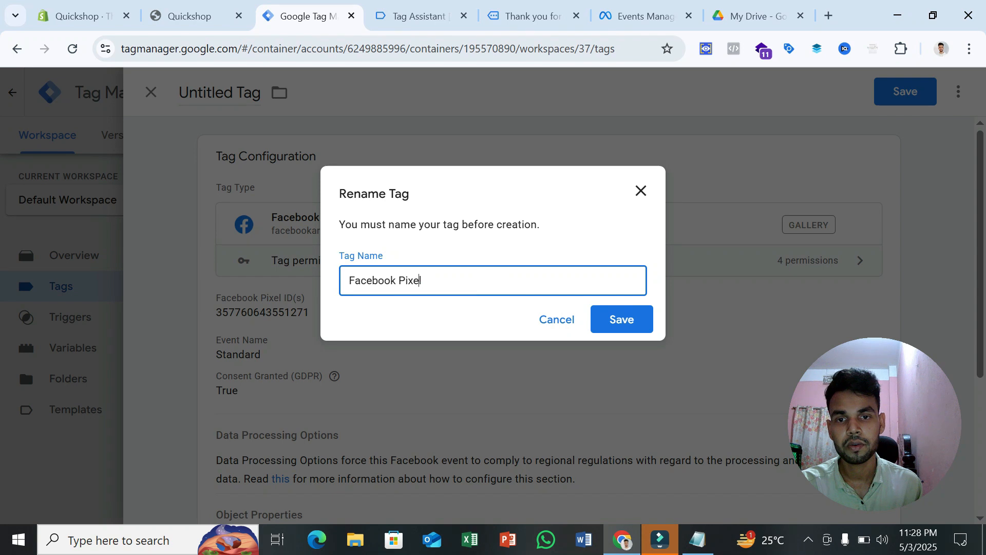
triple_click(418, 280)
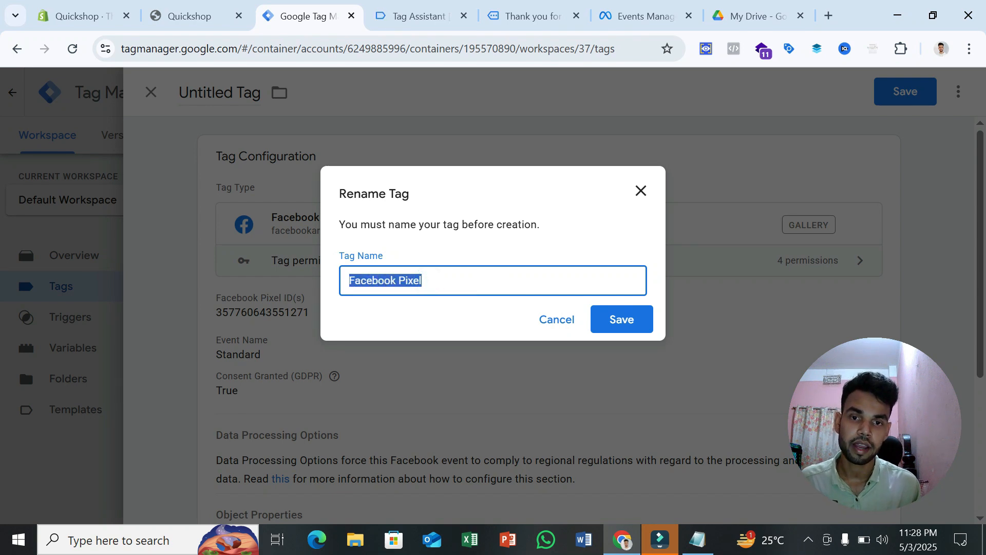
type("Meta PageView - Tag")
left_click(605, 319)
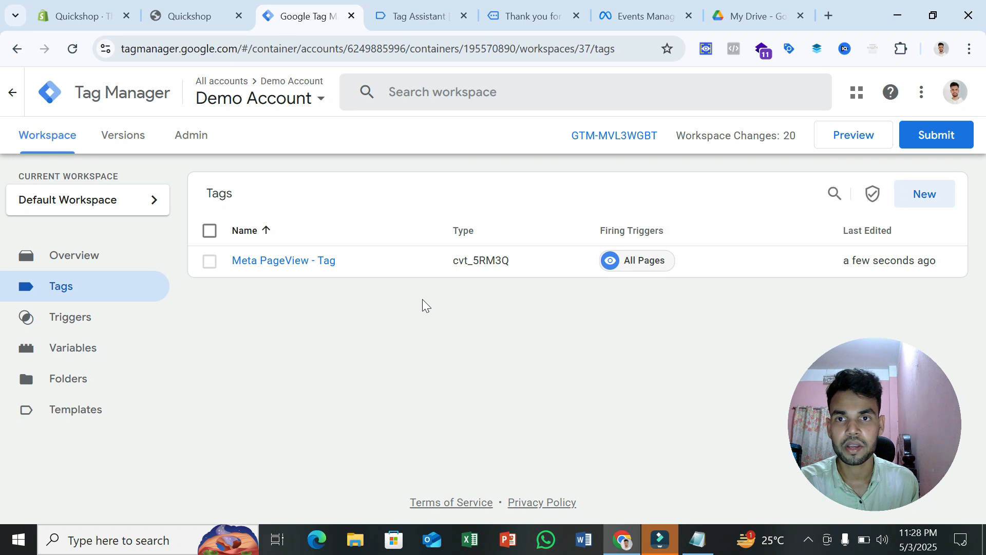
- Reload the Quickshop storefront and check it for the Meta pixel with Meta Pixel Helper
left_click(218, 13)
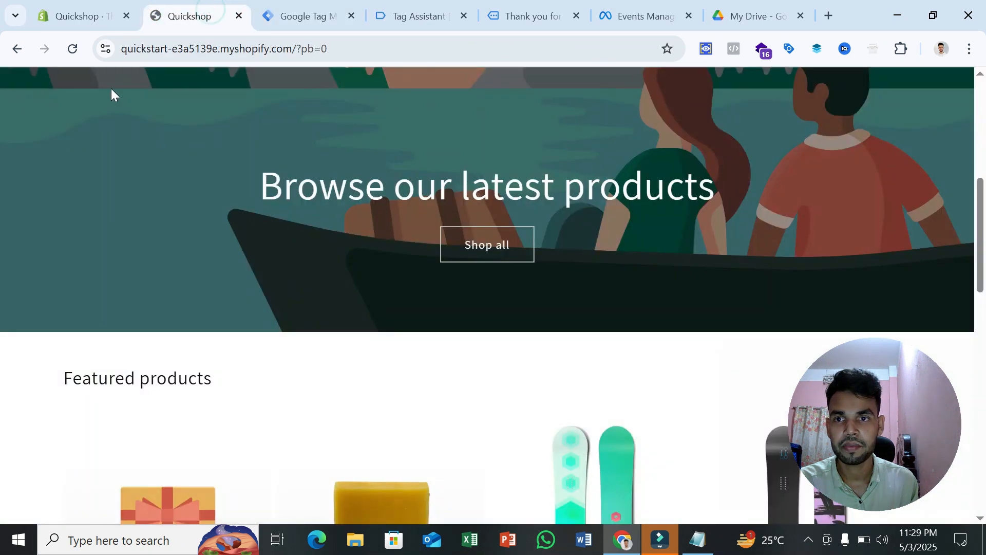
left_click(81, 48)
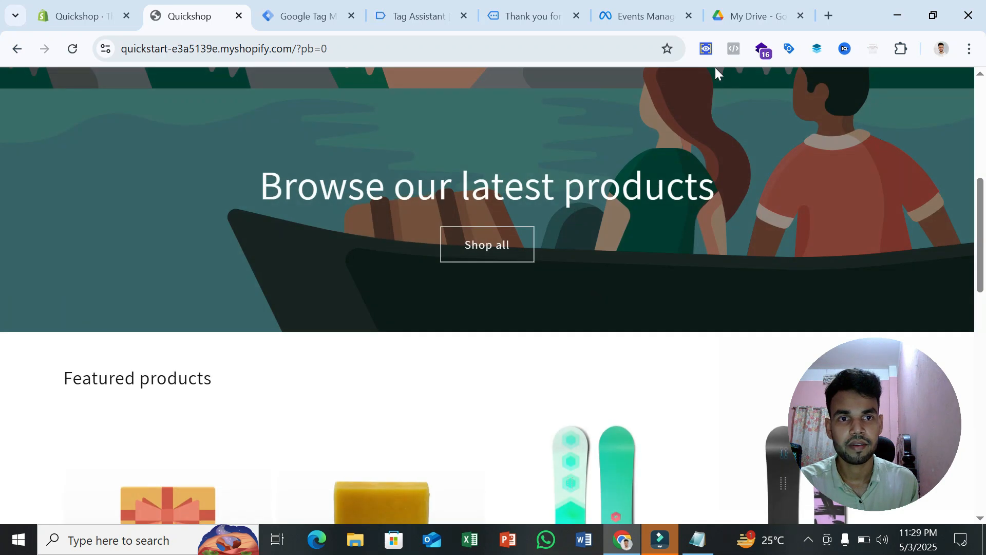
left_click(734, 48)
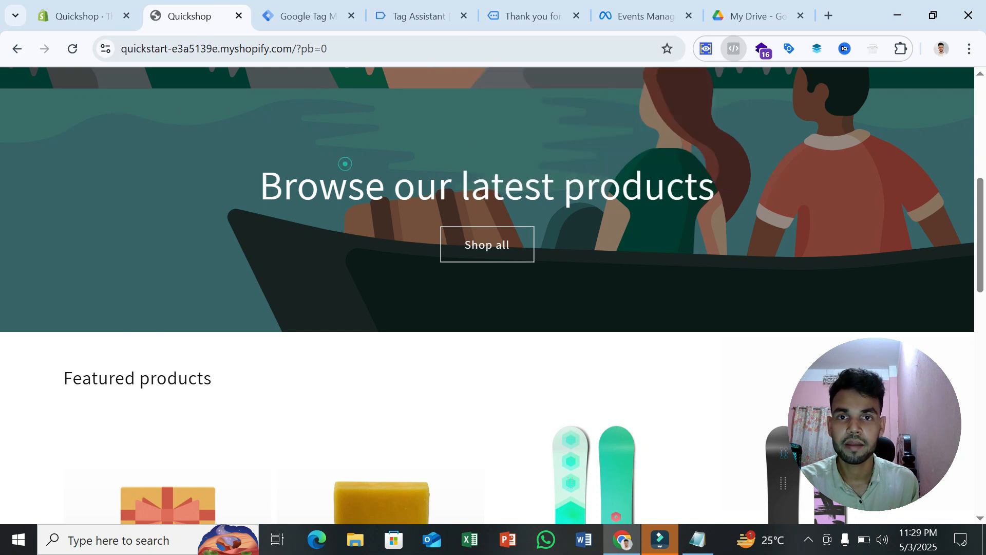
left_click(310, 17)
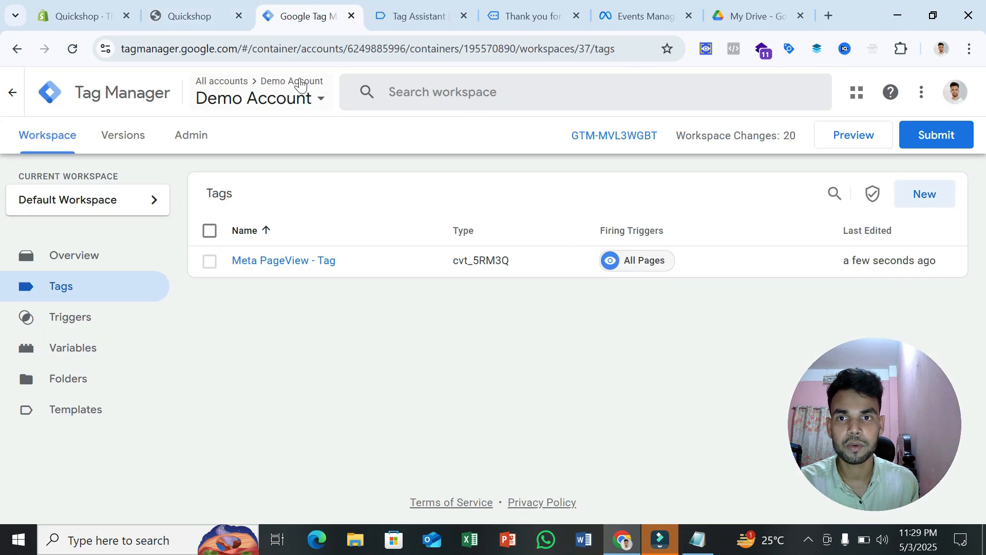
left_click(196, 18)
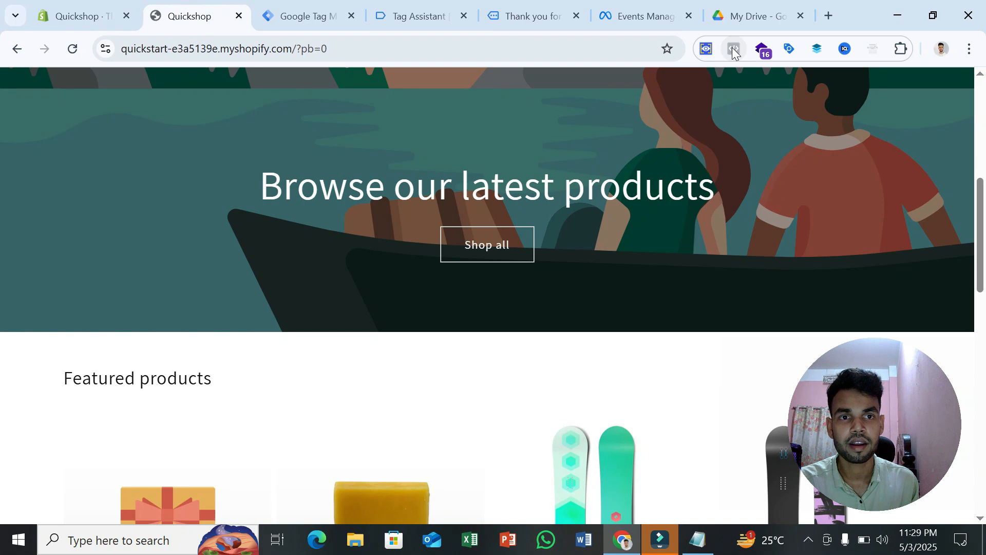
- Submit the workspace changes in Google Tag Manager and publish them as a new version without a name or description
left_click(304, 14)
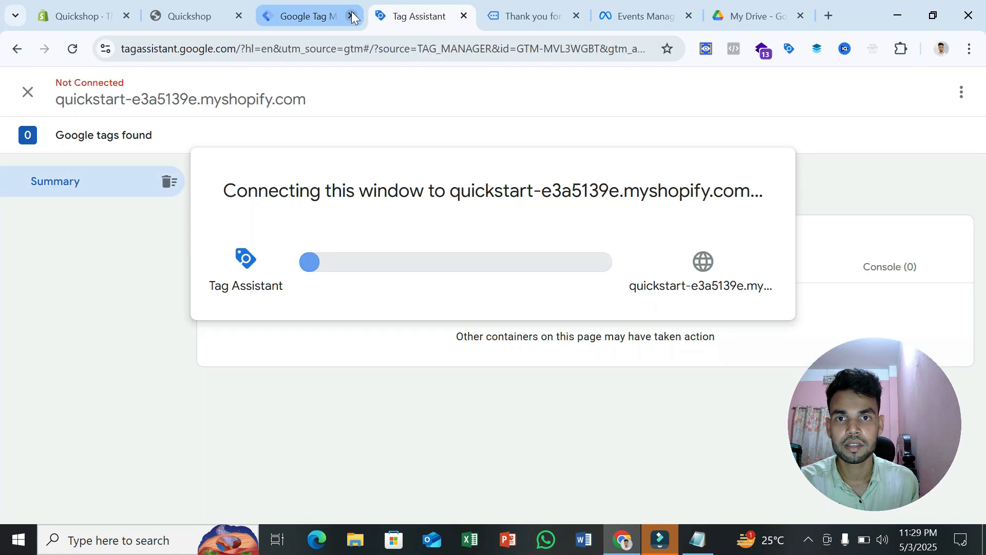
left_click(320, 15)
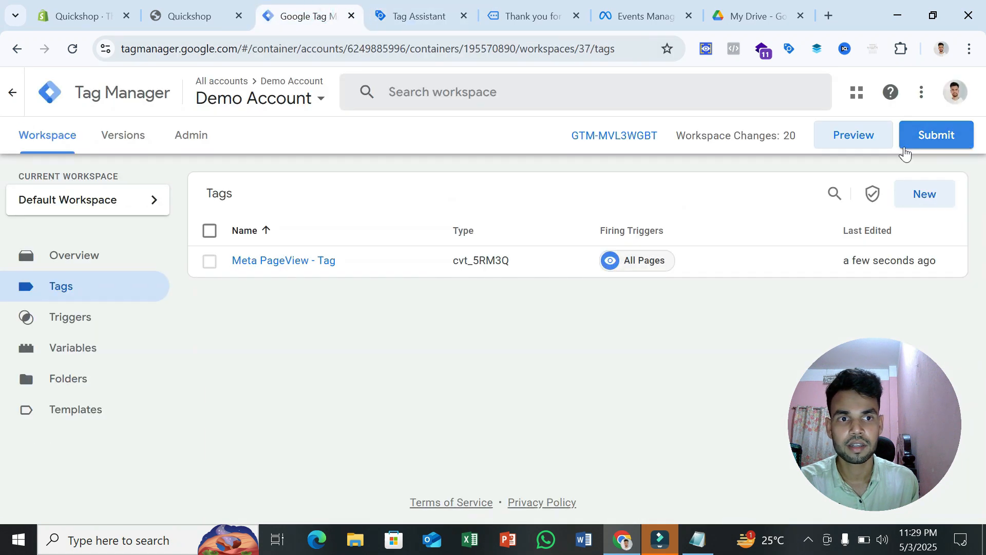
left_click(930, 137)
left_click(914, 94)
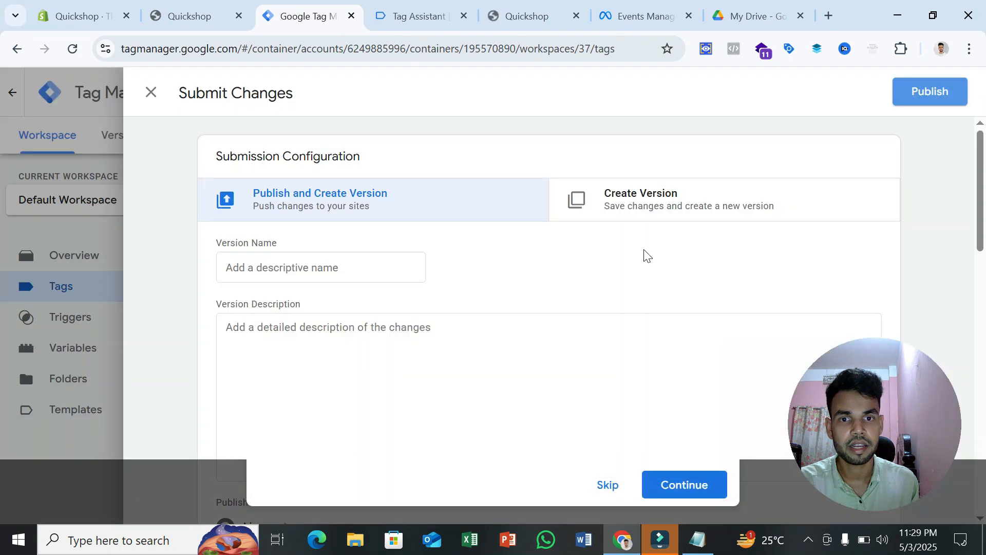
left_click(693, 492)
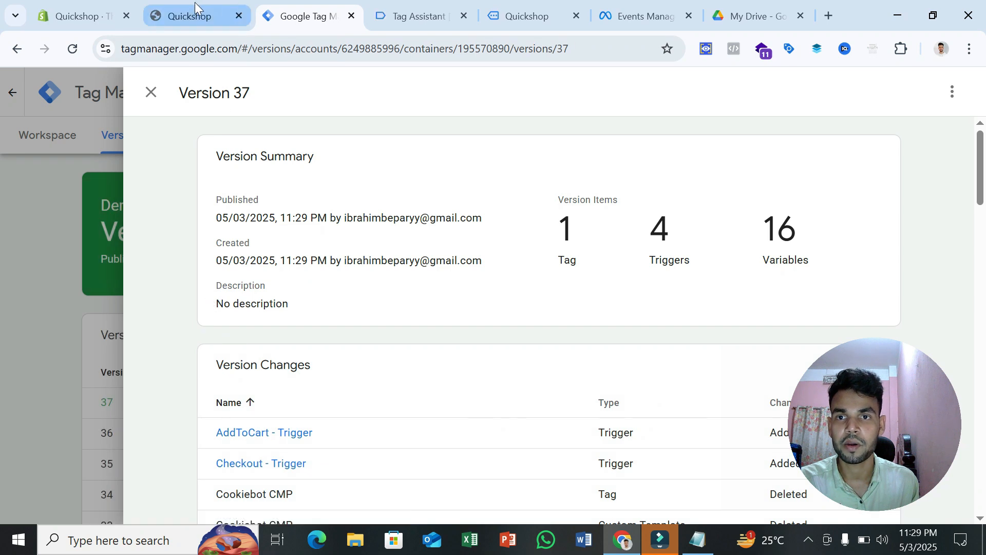
- Reload the Quickshop storefront after publishing and inspect the pixel and its events in Meta Pixel Helper
left_click(196, 18)
left_click(72, 49)
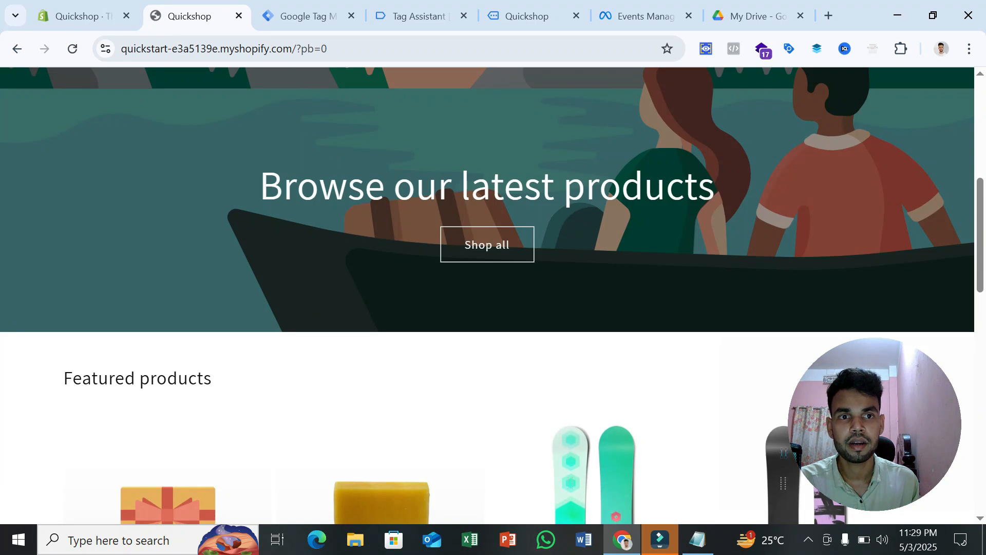
scroll(729, 103, "down", 2)
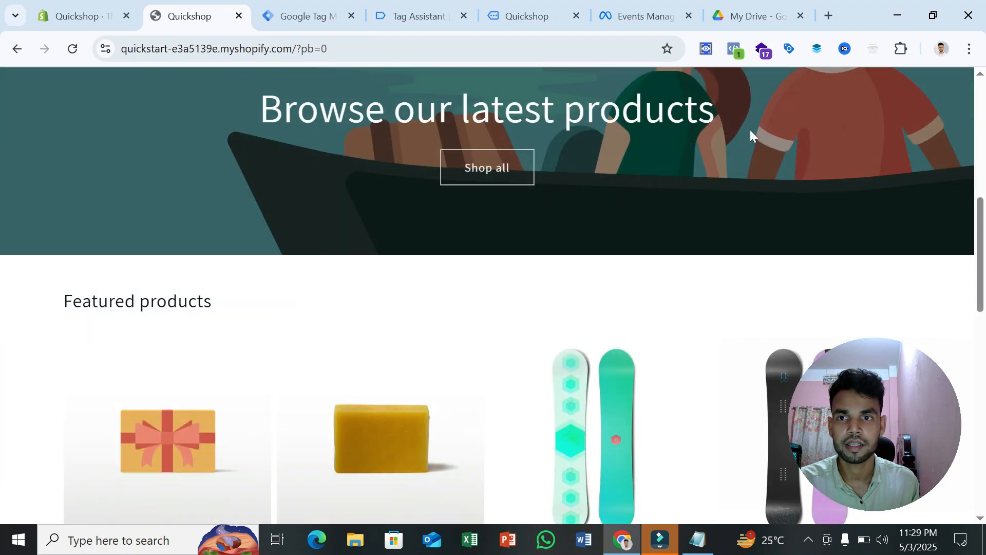
left_click(740, 50)
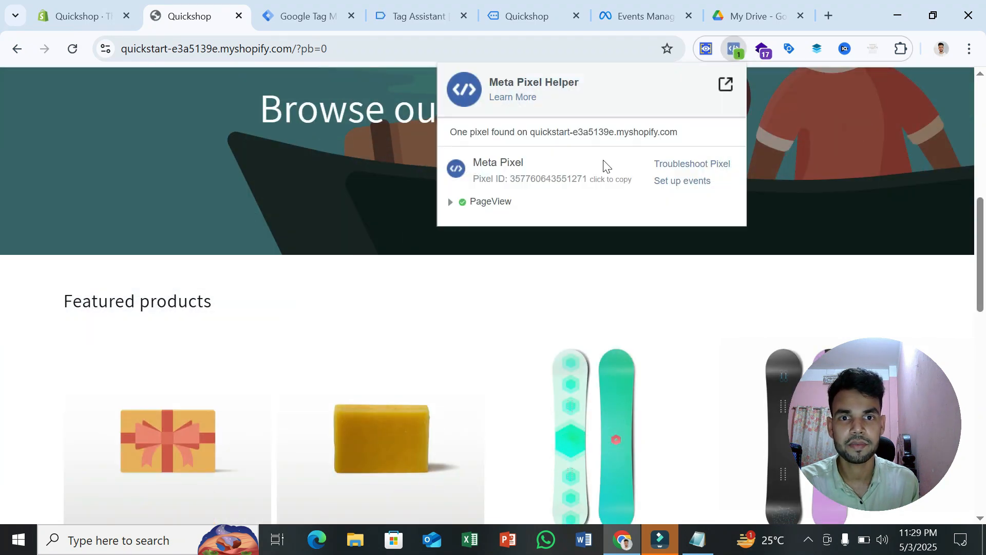
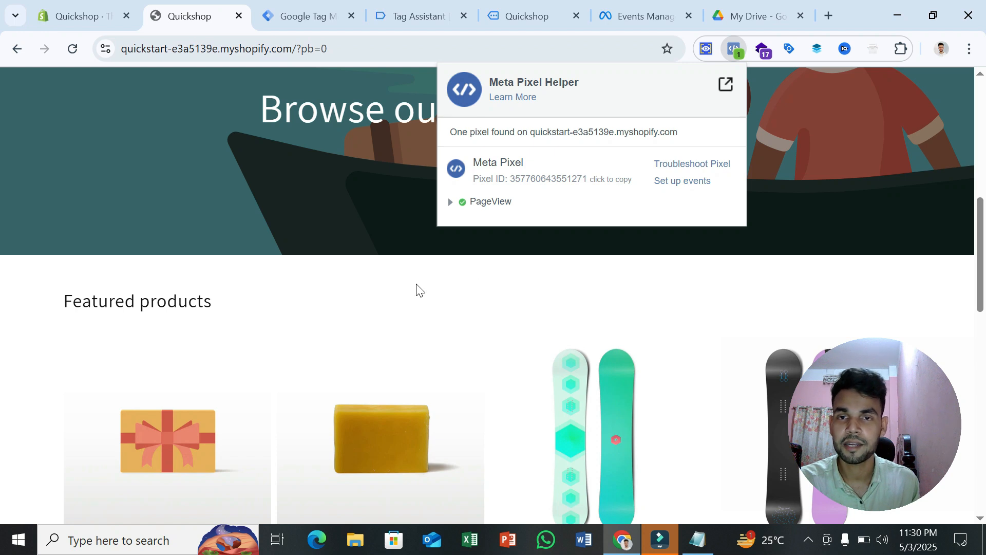
- Return to Google Tag Manager, close the published version's summary and open the workspace's tag list
left_click(309, 14)
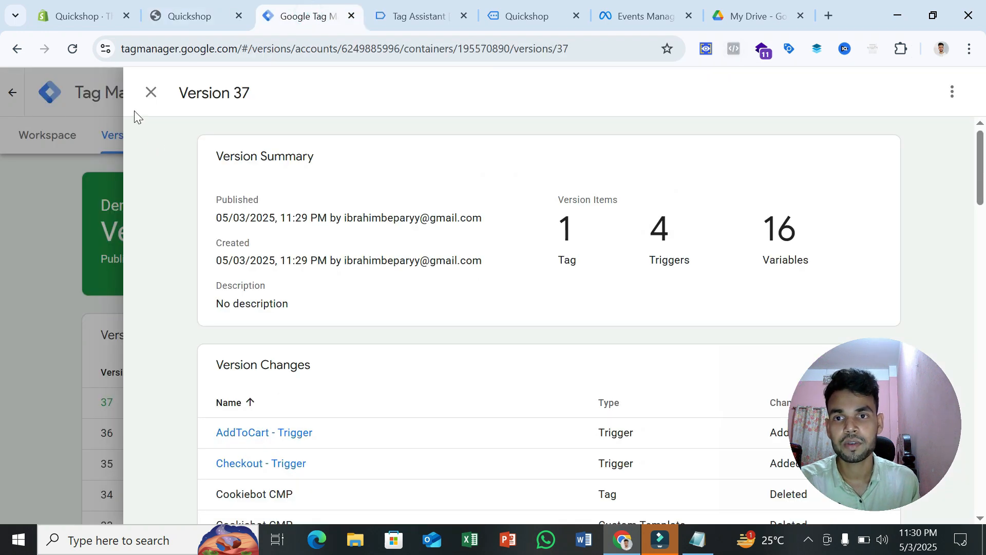
left_click(153, 93)
left_click(184, 141)
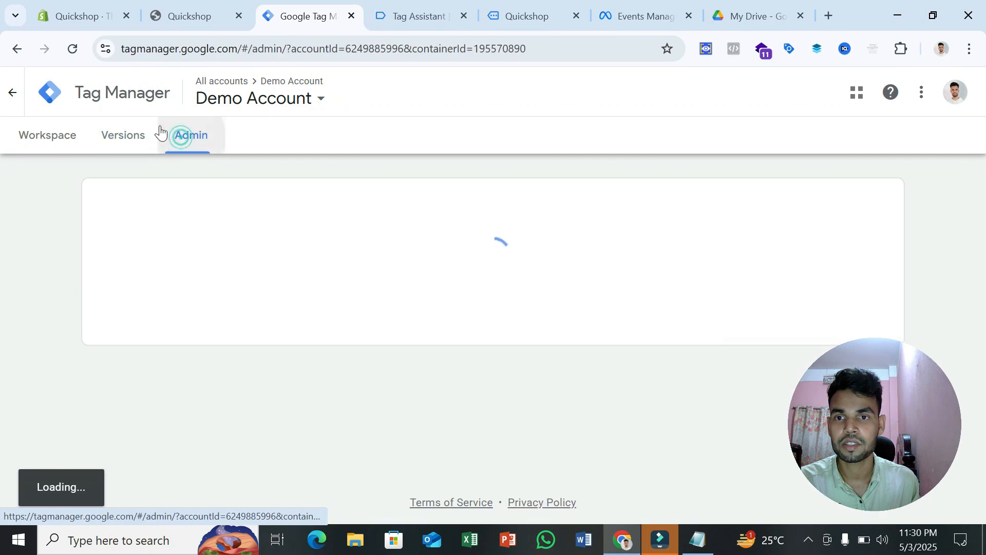
left_click(47, 139)
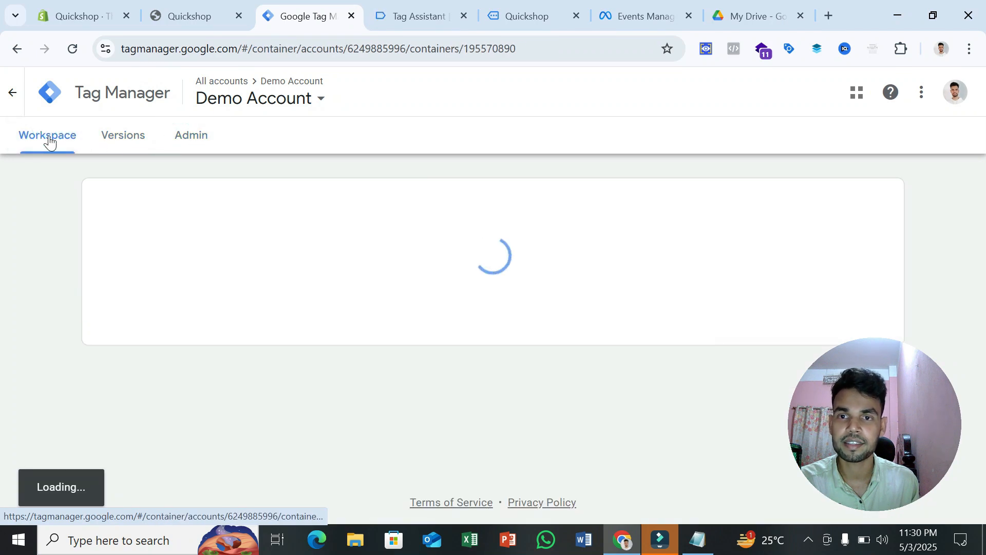
left_click(67, 148)
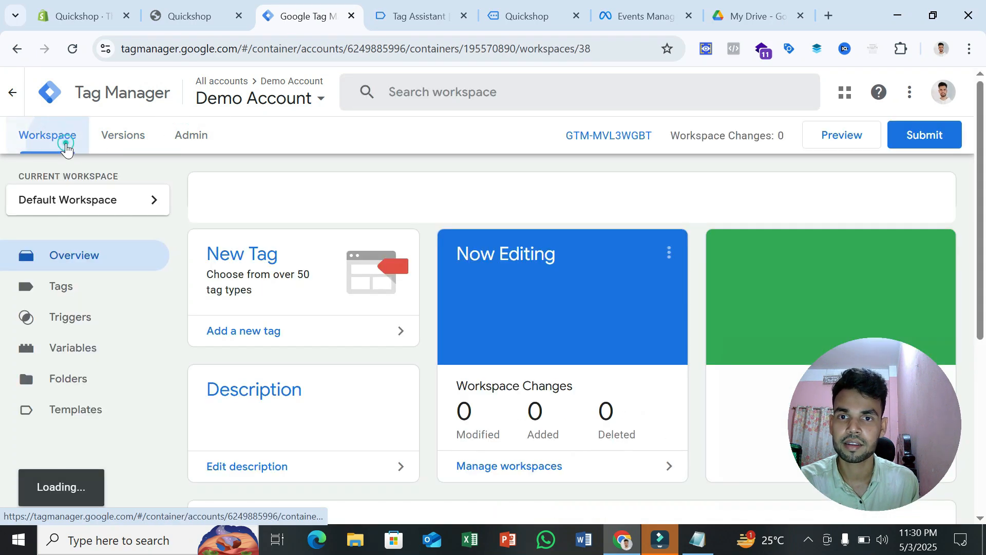
left_click(94, 292)
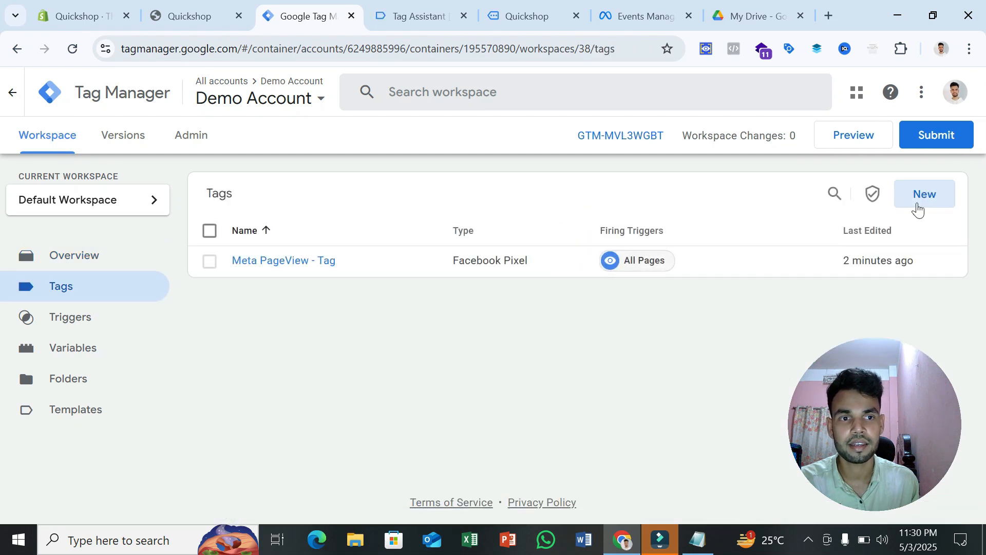
left_click(925, 194)
left_click(568, 222)
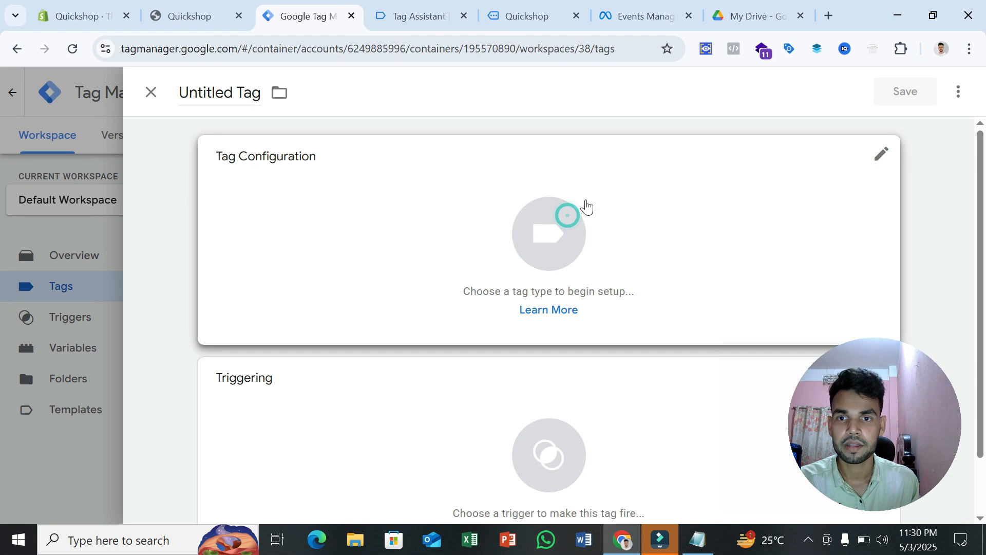
scroll(645, 271, "down", 6)
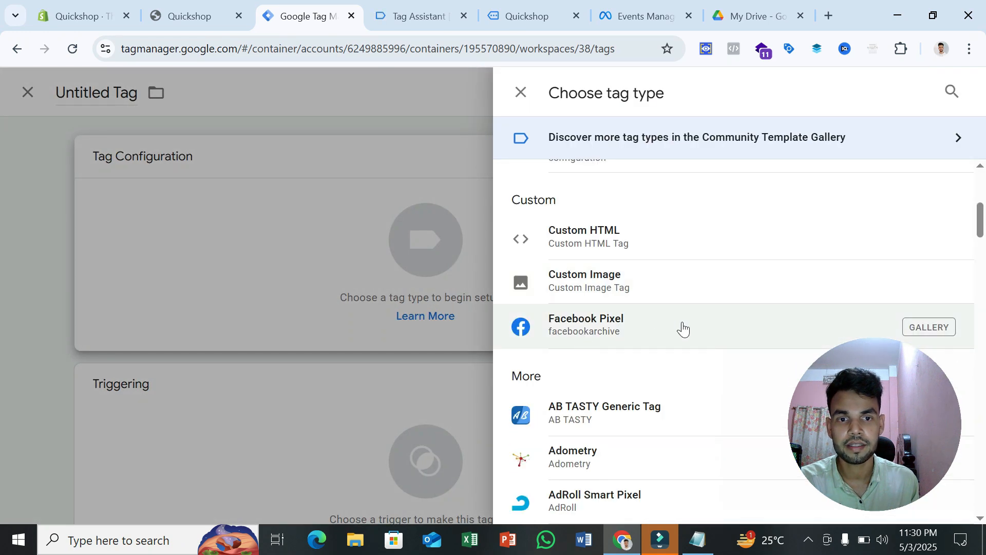
left_click(164, 208)
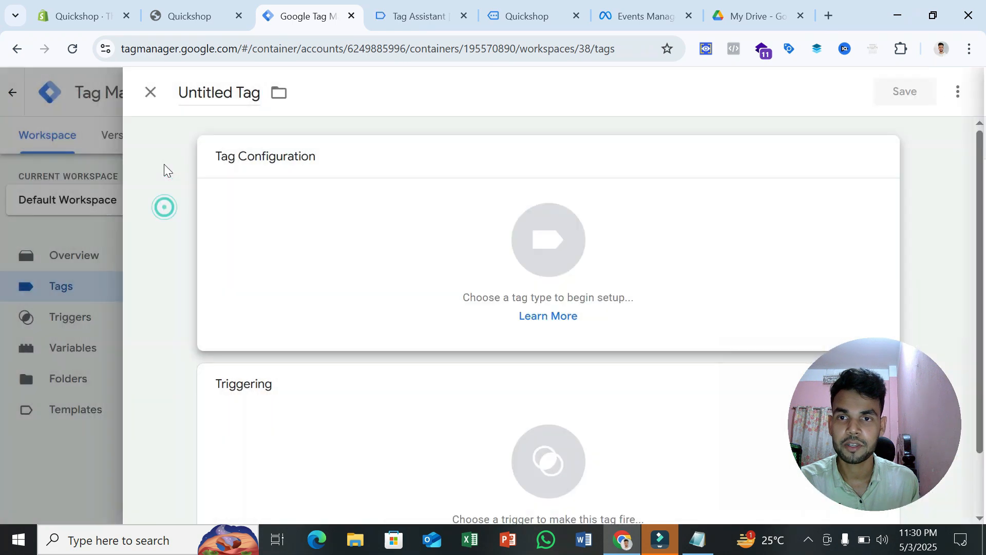
left_click(151, 93)
- Make a copy of the "Meta PageView - Tag" tag and name it "Meta ViewContent - Tag"
left_click(283, 264)
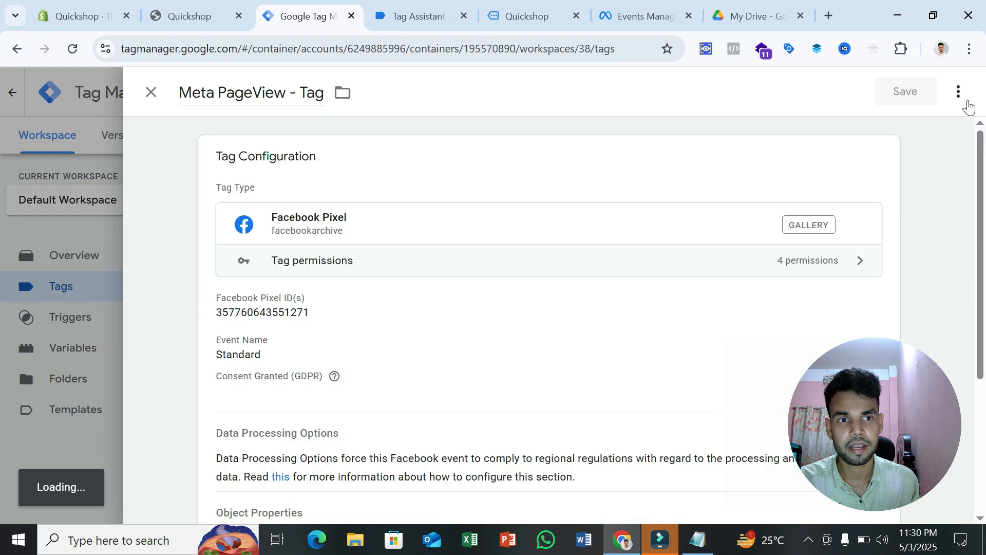
left_click(959, 91)
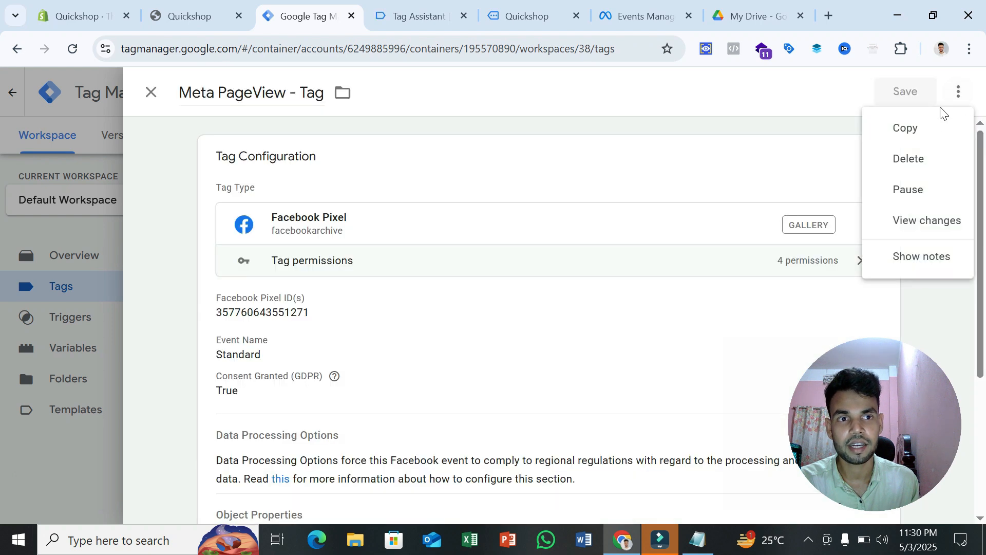
left_click(918, 128)
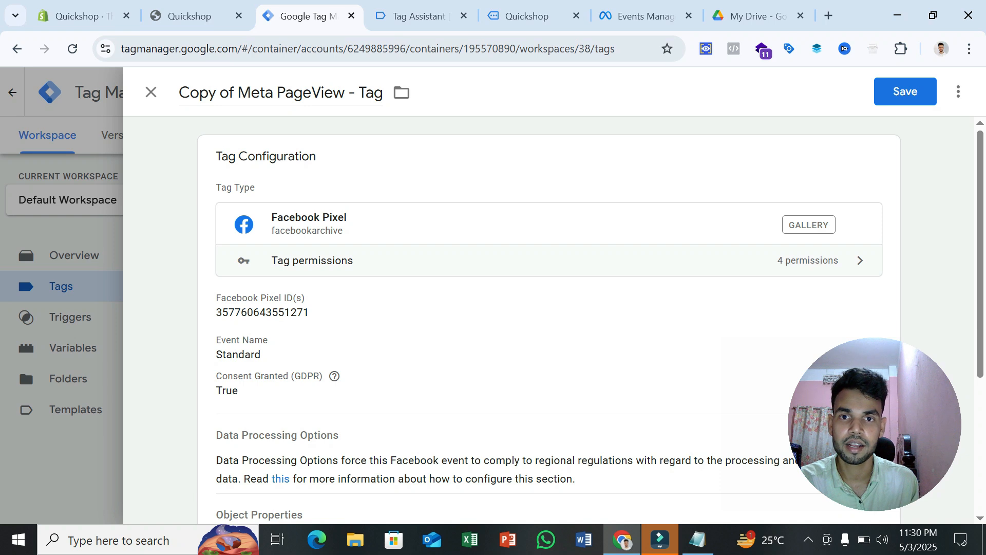
left_click_drag(345, 92, 179, 93)
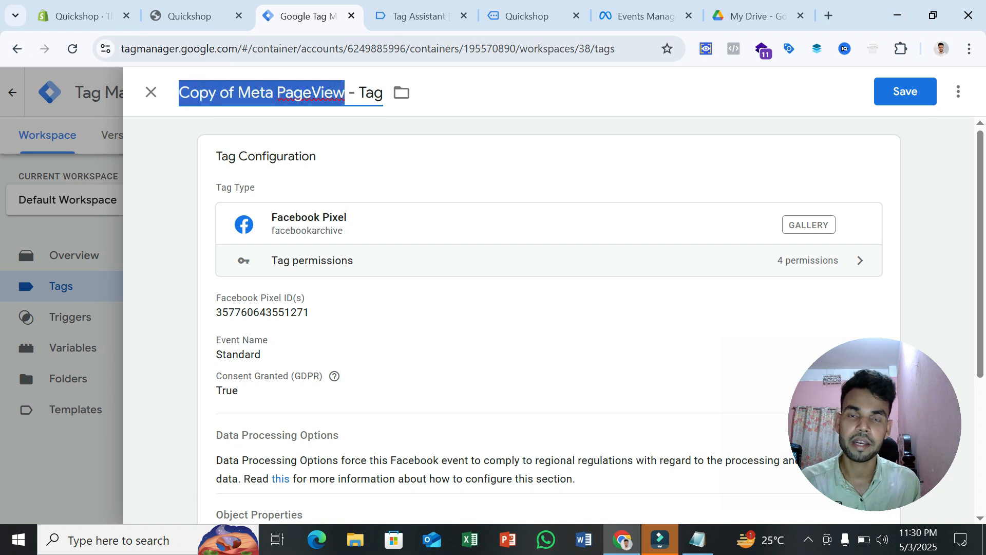
type("Meta ViewContent")
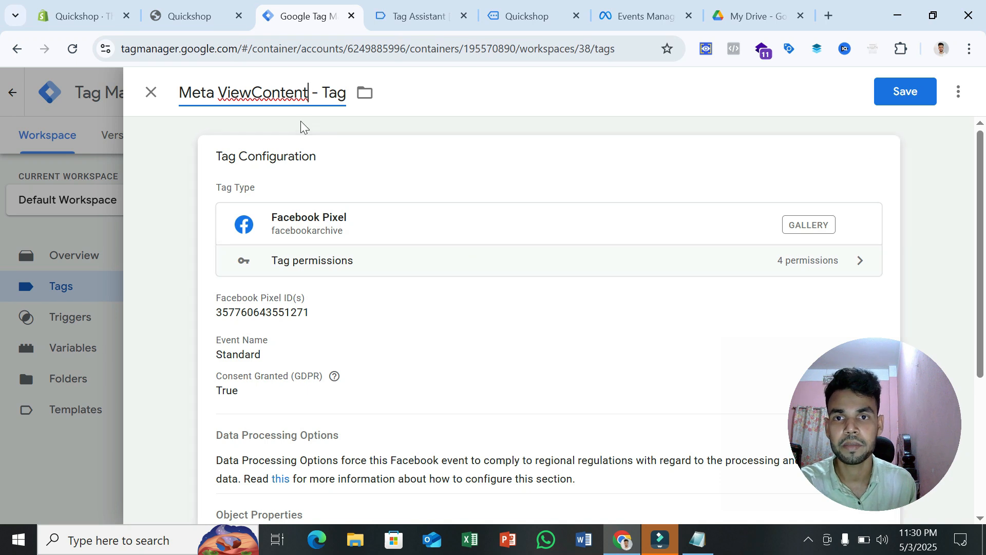
- Set the copied tag's standard event name to ViewContent in its configuration
scroll(380, 190, "down", 1)
scroll(386, 195, "down", 1)
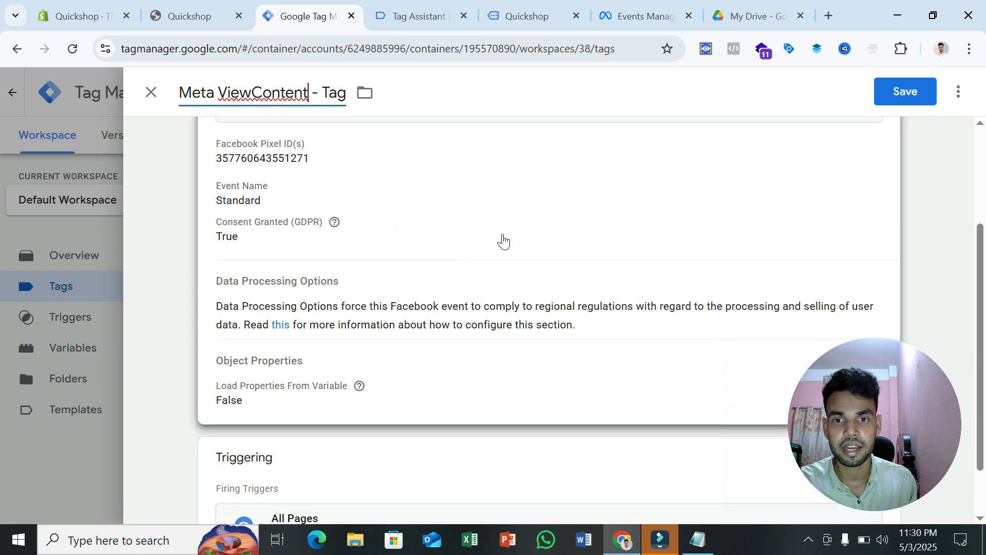
left_click(457, 198)
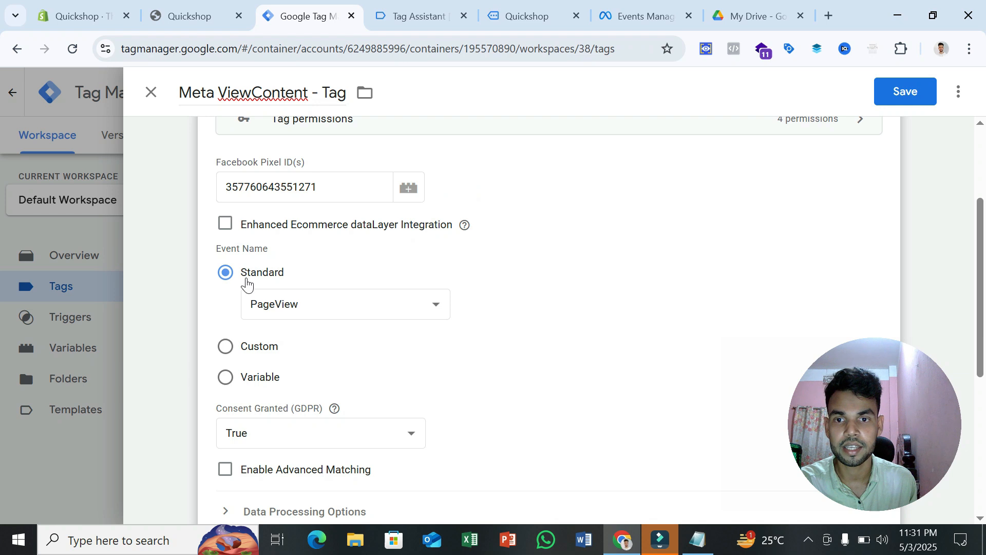
left_click(295, 303)
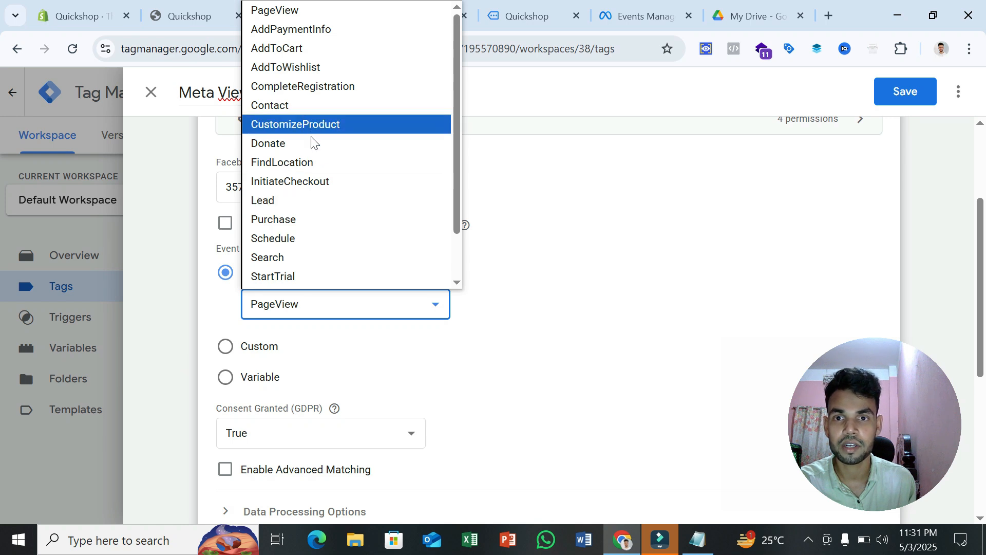
scroll(312, 161, "down", 2)
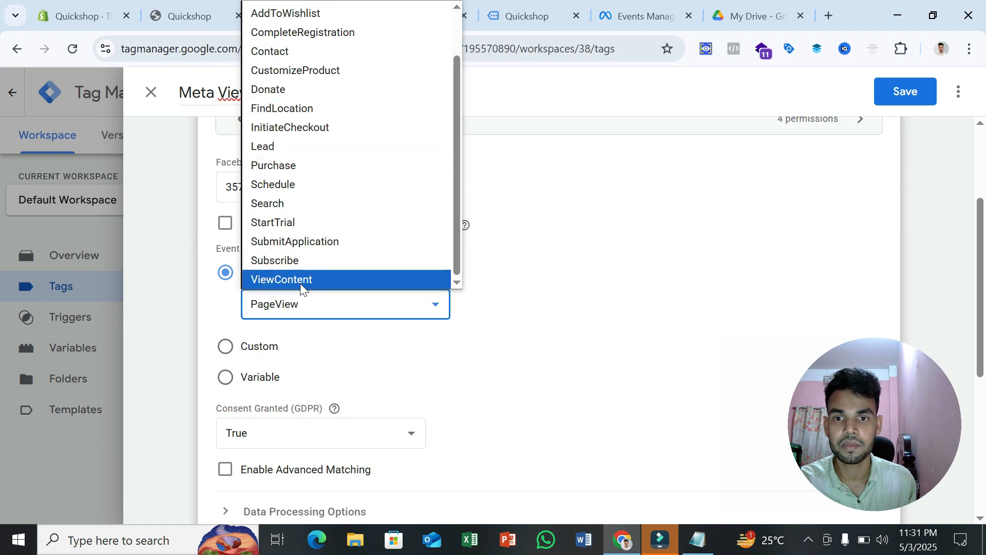
left_click(301, 281)
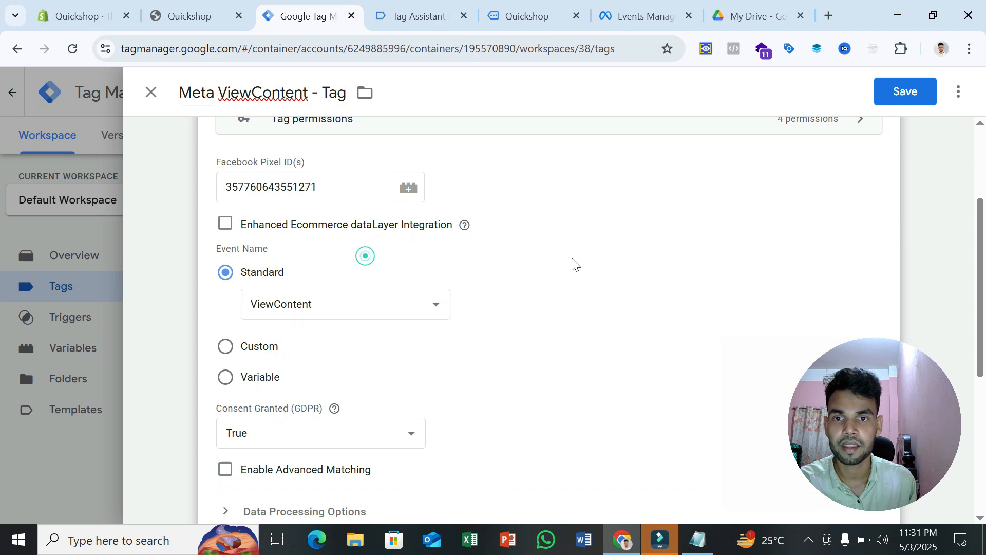
- Replace the copied tag's All Pages firing trigger with "ViewContent - Trigger"
scroll(616, 273, "down", 5)
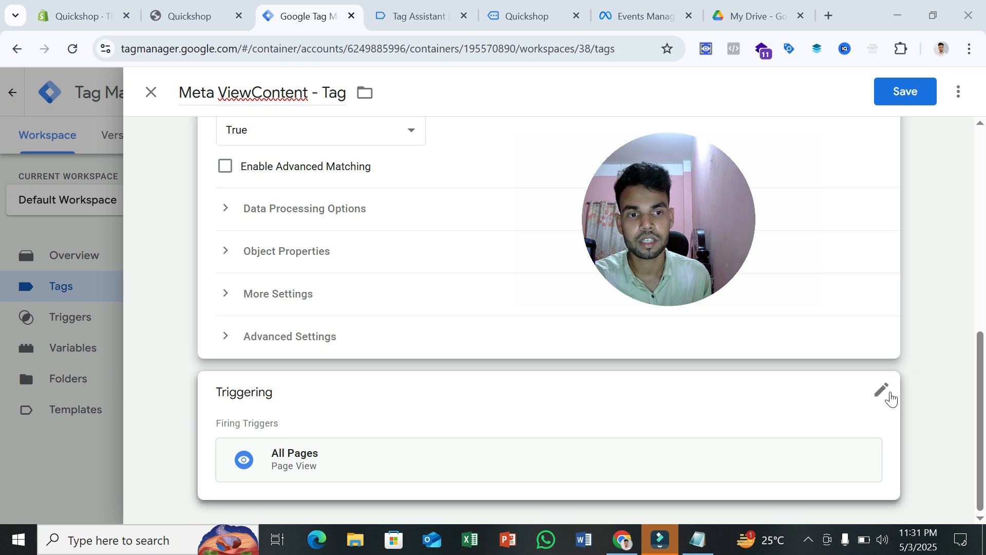
left_click(880, 391)
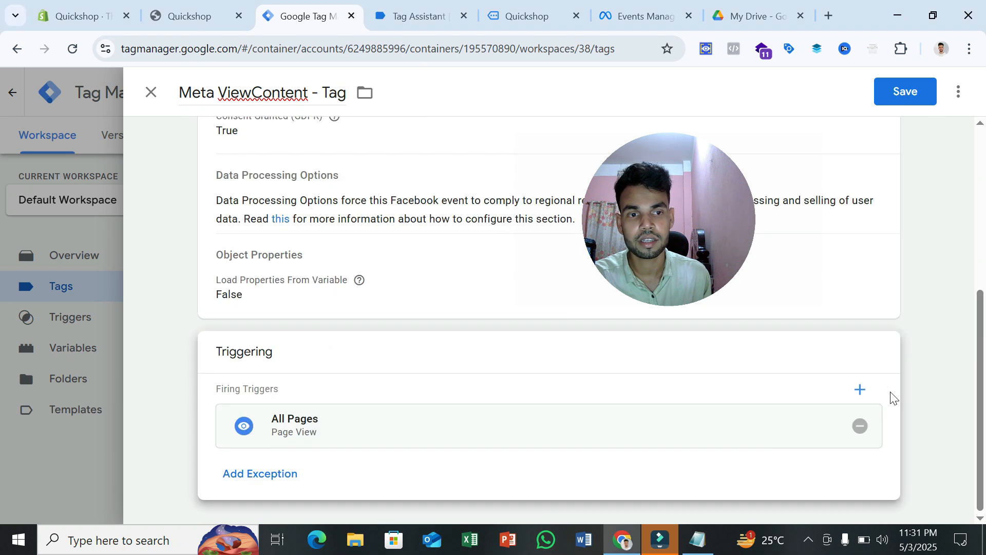
left_click(860, 431)
left_click(532, 396)
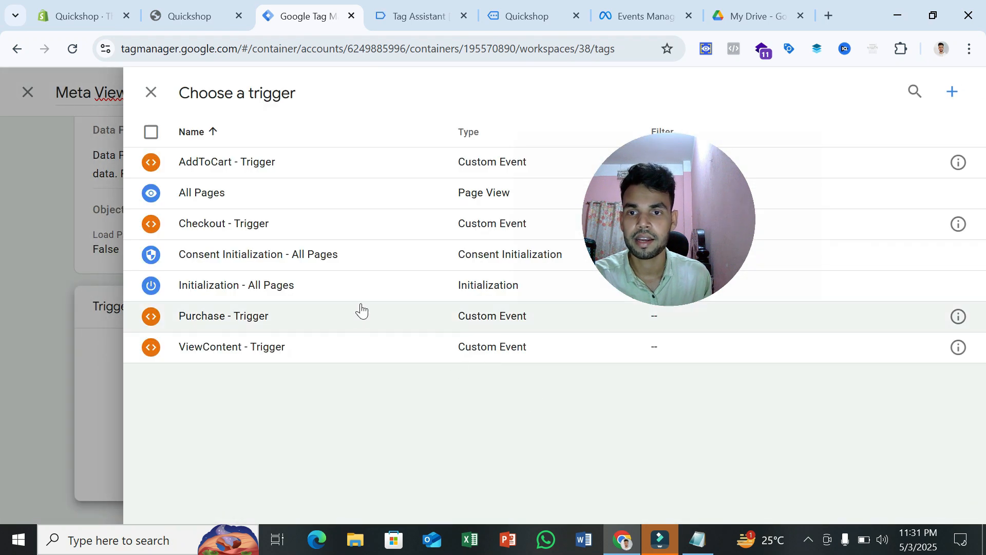
left_click(195, 351)
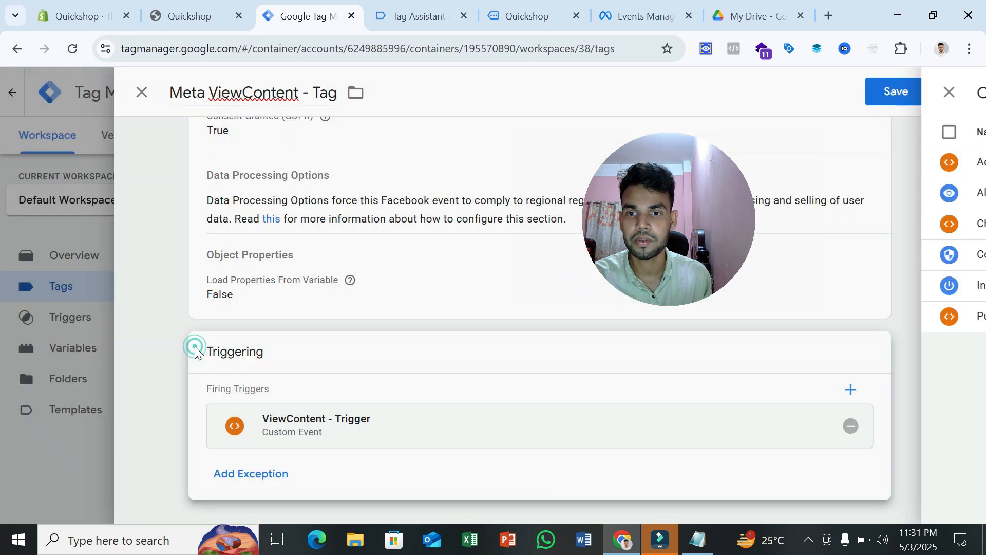
- Open the Meta ViewContent tag's configuration for editing
scroll(329, 308, "up", 10)
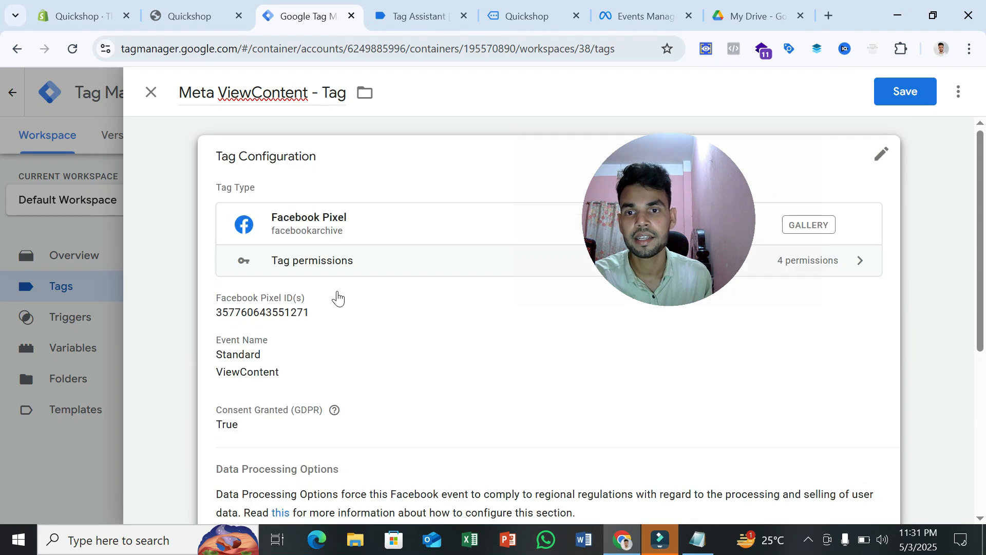
left_click(391, 366)
scroll(412, 352, "down", 9)
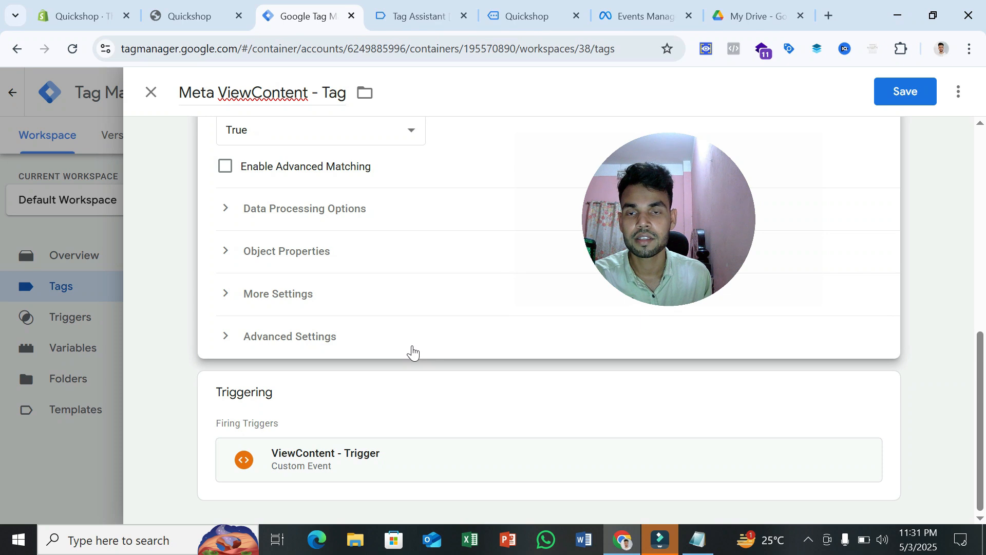
- Place the browser tab with the Google Drive parameter checklist directly beside Google Tag Manager's and return to the tag
left_click(765, 15)
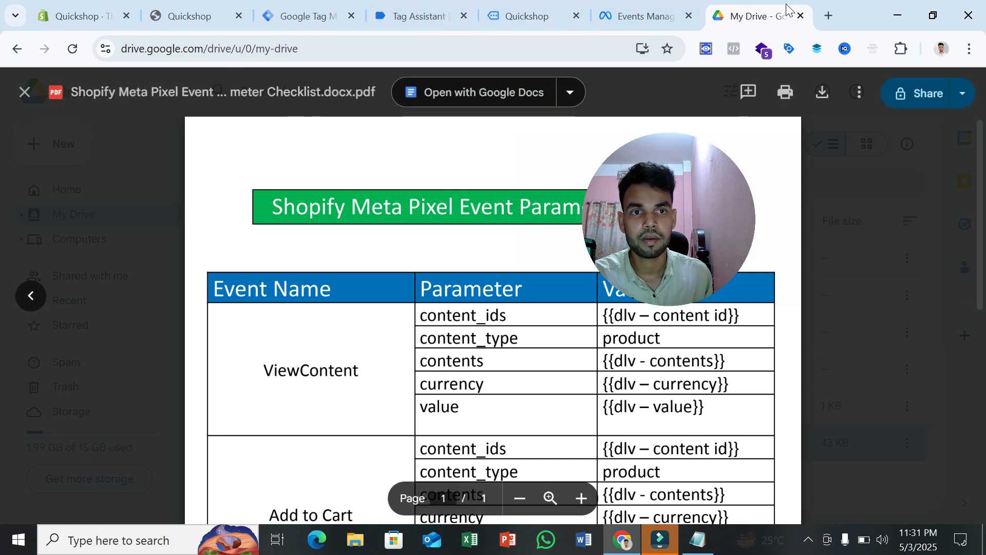
left_click_drag(736, 5, 324, 4)
left_click(325, 6)
scroll(380, 208, "up", 3)
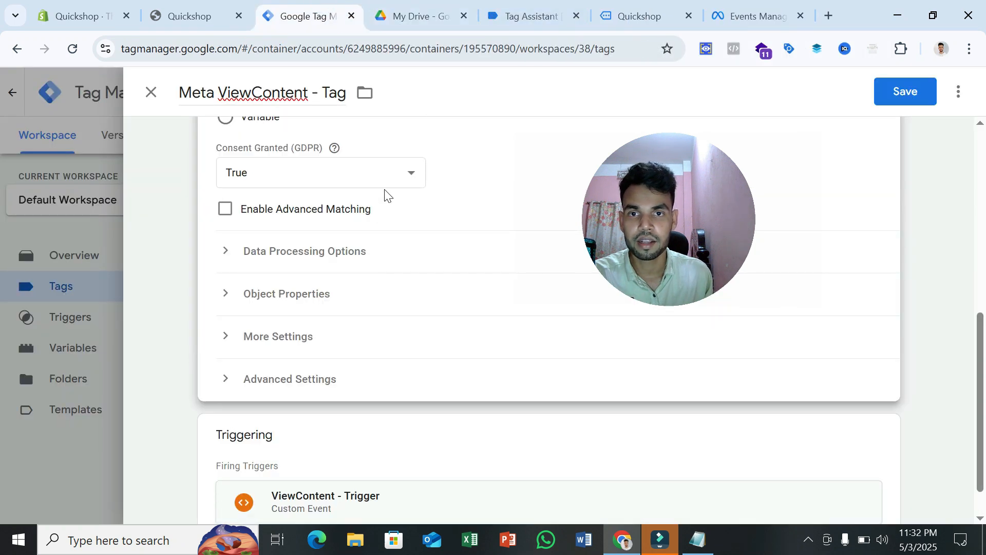
- Expand the tag's Object Properties and add five empty property rows
scroll(427, 205, "down", 2)
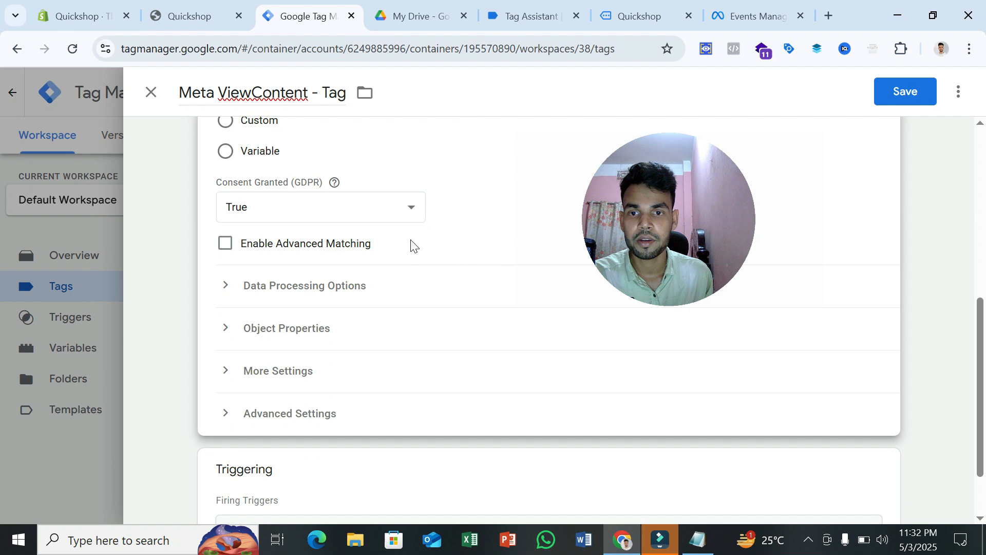
left_click(282, 334)
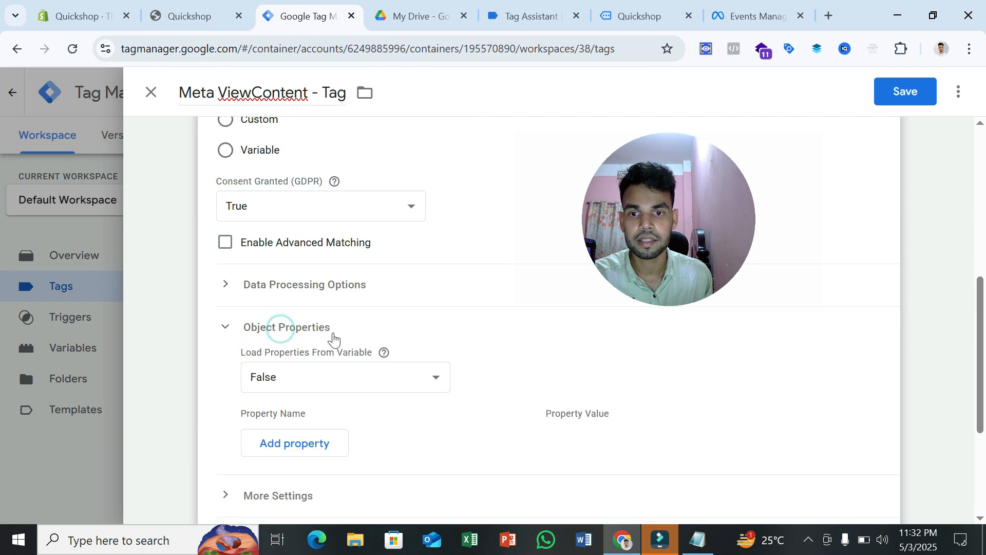
scroll(330, 339, "down", 3)
left_click(319, 293)
left_click(319, 332)
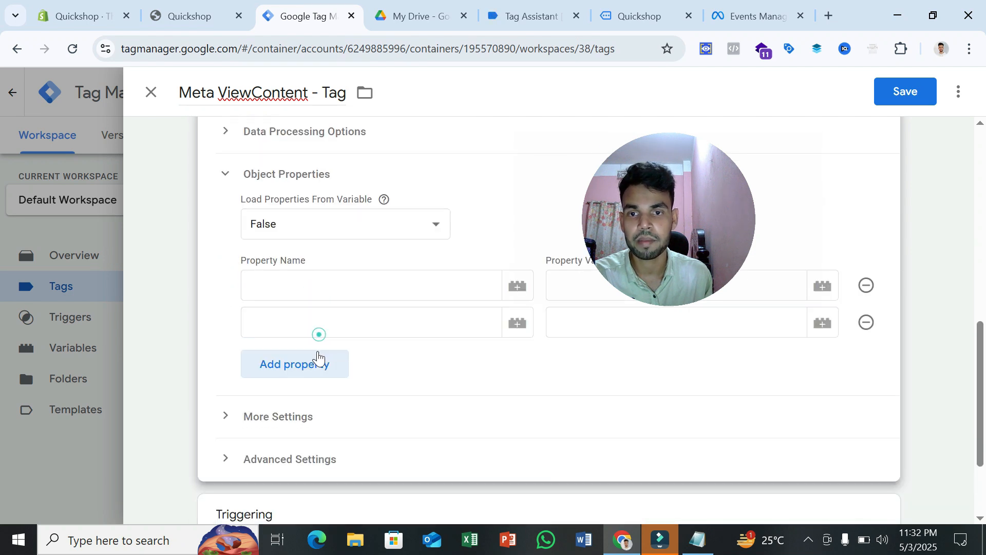
left_click(319, 374)
left_click(319, 411)
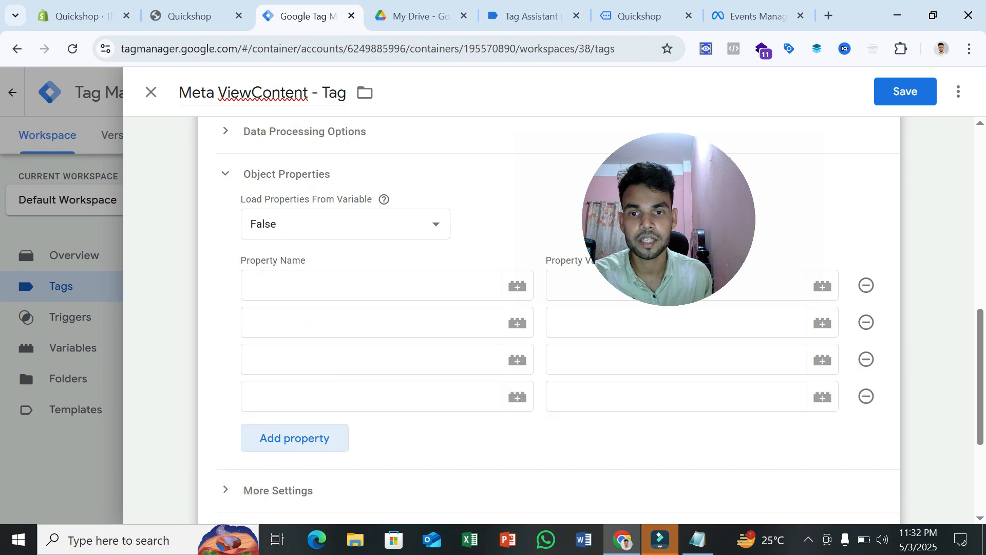
left_click(324, 447)
- Copy the parameter name content_ids from the Google Drive checklist into the first property name in Google Tag Manager
left_click(387, 19)
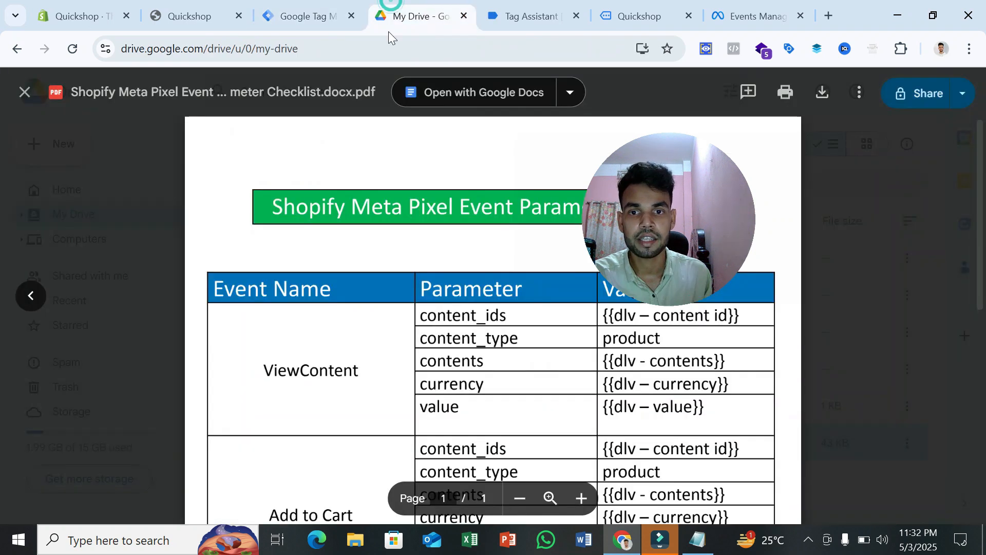
double_click(490, 316)
key("ctrl+c")
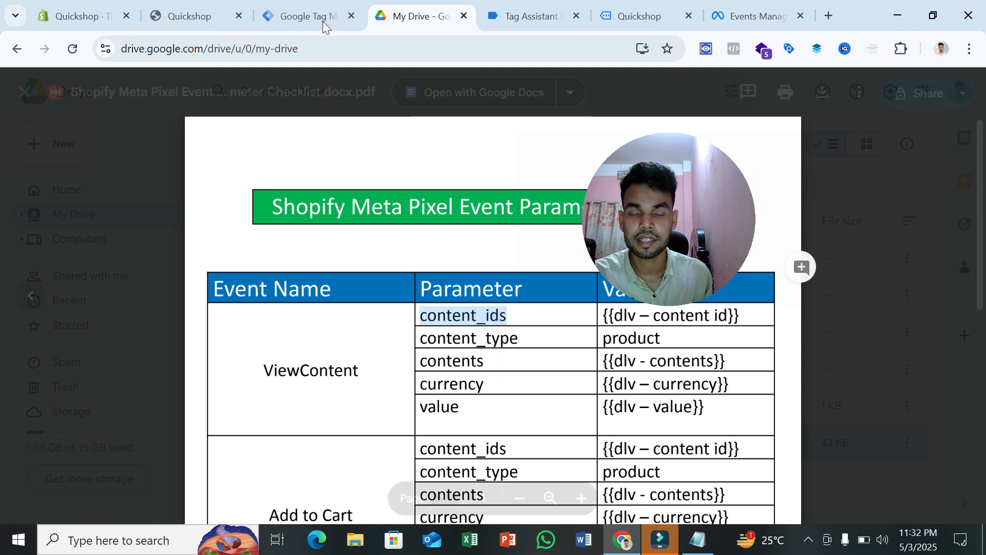
left_click(303, 16)
left_click(329, 288)
right_click(329, 287)
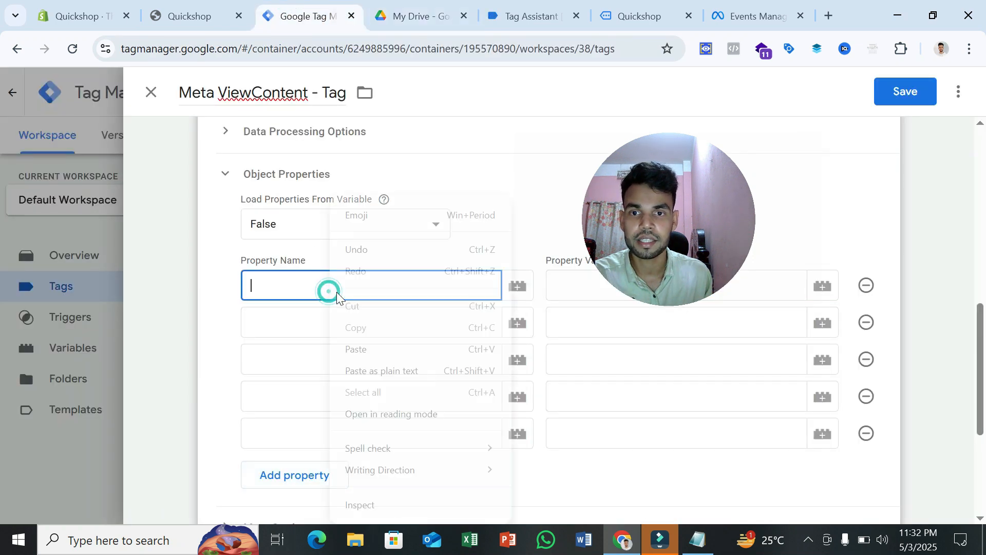
left_click(386, 354)
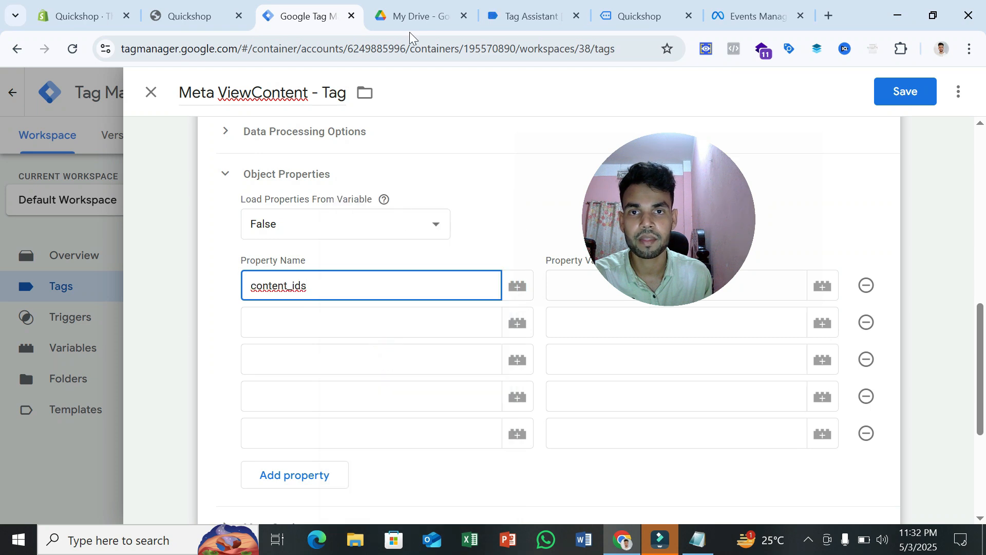
- Copy content_type from the Google Drive checklist's ViewContent parameters into the second property name in Google Tag Manager
left_click(411, 16)
double_click(469, 338)
right_click(473, 340)
left_click(516, 357)
left_click(296, 7)
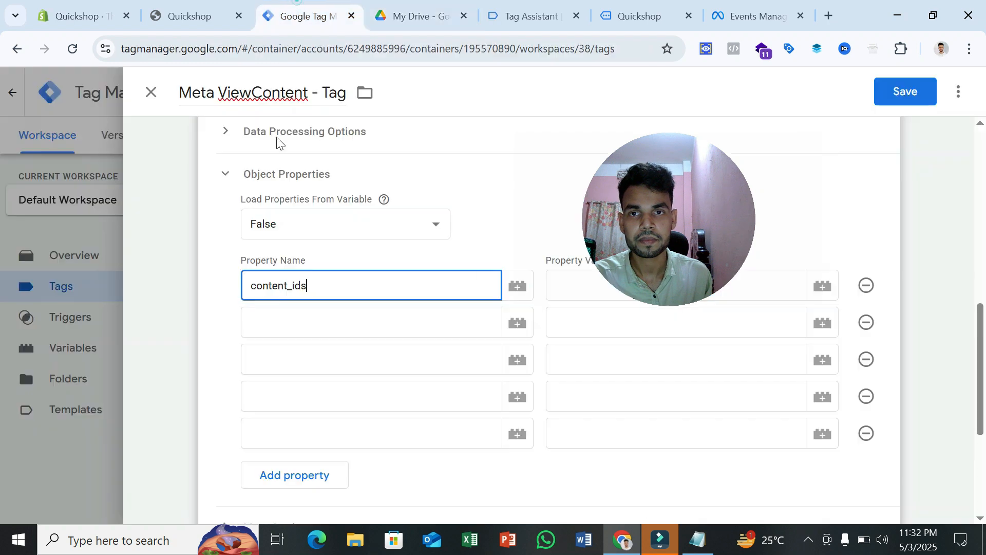
right_click(307, 327)
left_click(346, 348)
- Copy contents from the Google Drive checklist's ViewContent parameters into the third property name in Google Tag Manager
left_click(422, 15)
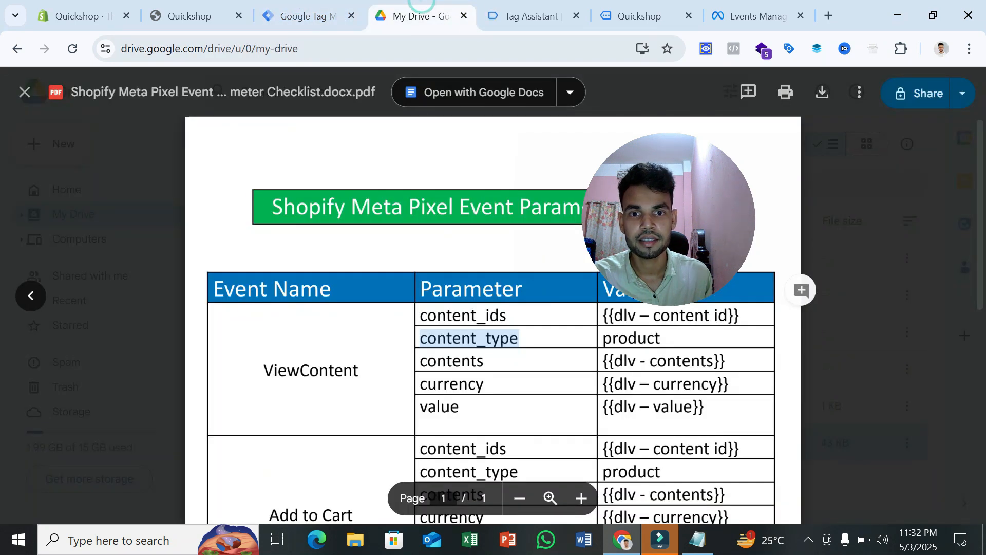
double_click(452, 361)
right_click(469, 366)
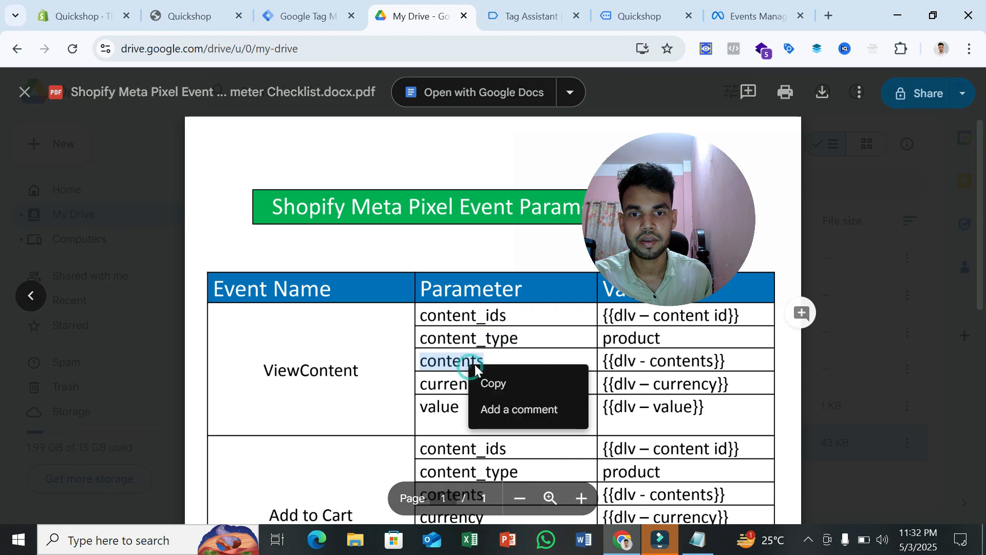
left_click(493, 381)
left_click(308, 16)
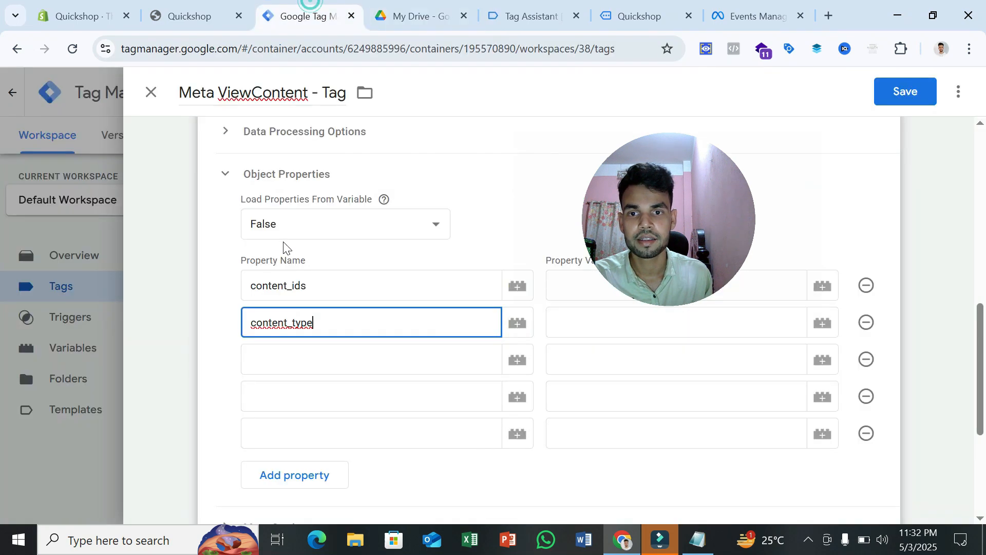
right_click(326, 353)
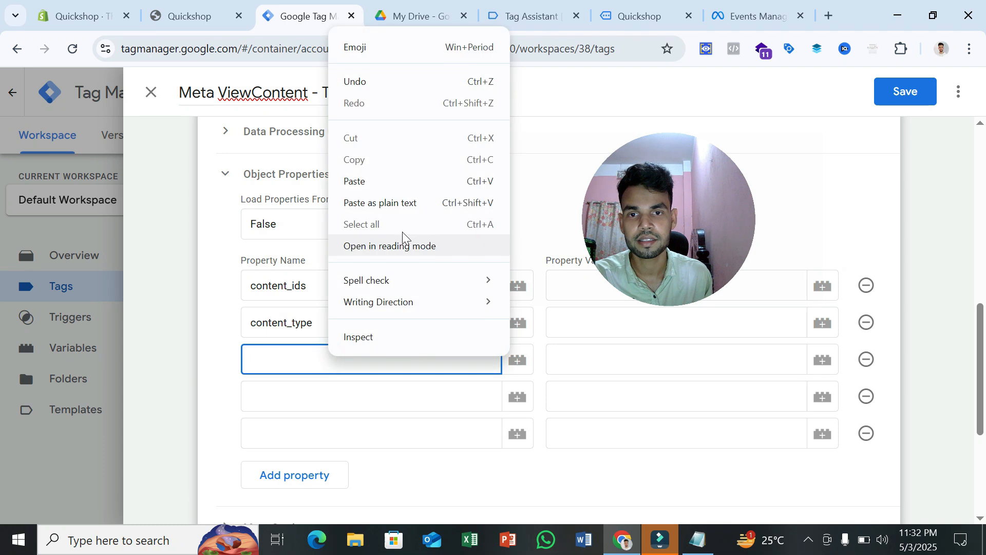
left_click(377, 182)
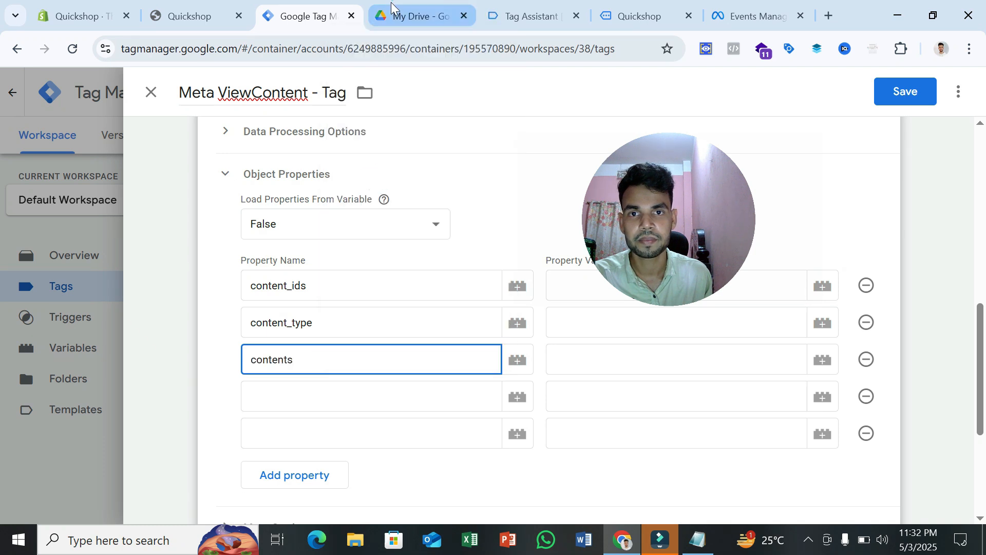
- Copy currency from the Google Drive checklist's ViewContent parameters into the fourth property name in Google Tag Manager
left_click(393, 4)
left_click_drag(420, 384, 485, 384)
right_click(465, 384)
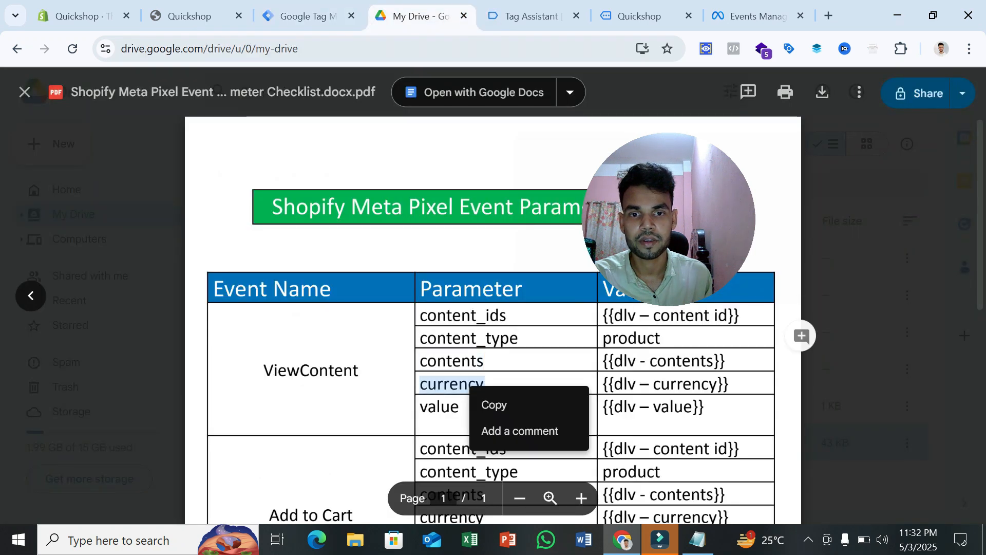
left_click(501, 405)
left_click(303, 13)
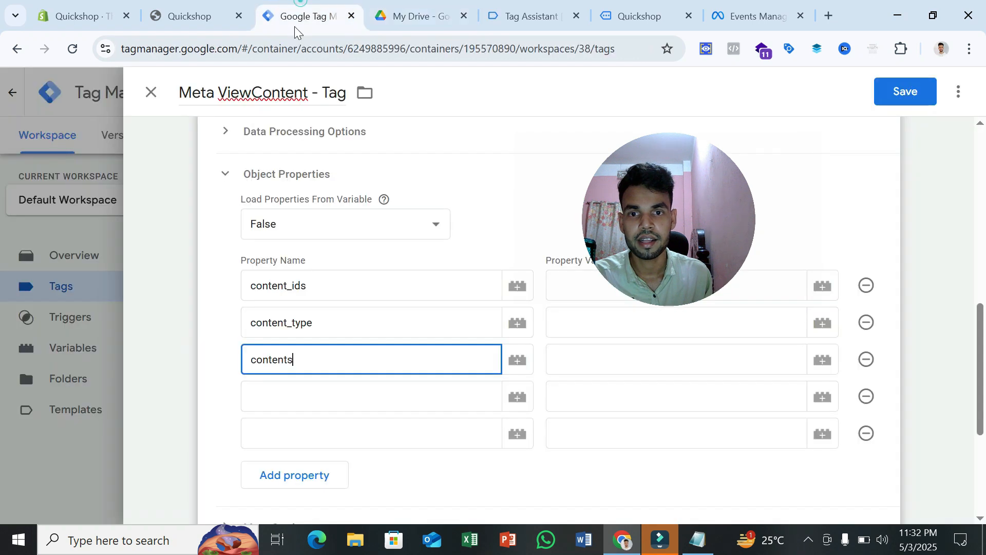
right_click(340, 390)
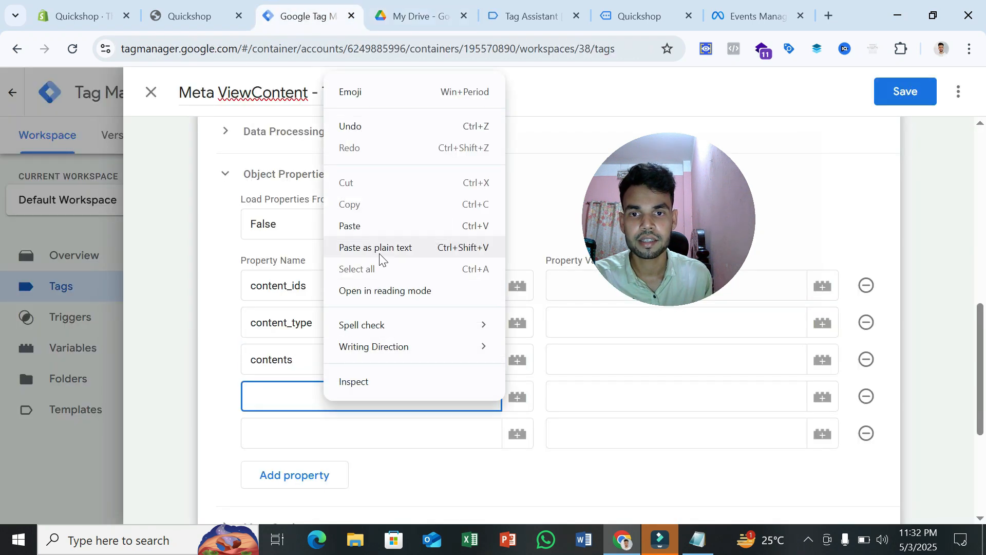
left_click(372, 226)
- Copy value from the Google Drive checklist's ViewContent parameters into the fifth property name in Google Tag Manager
left_click(413, 18)
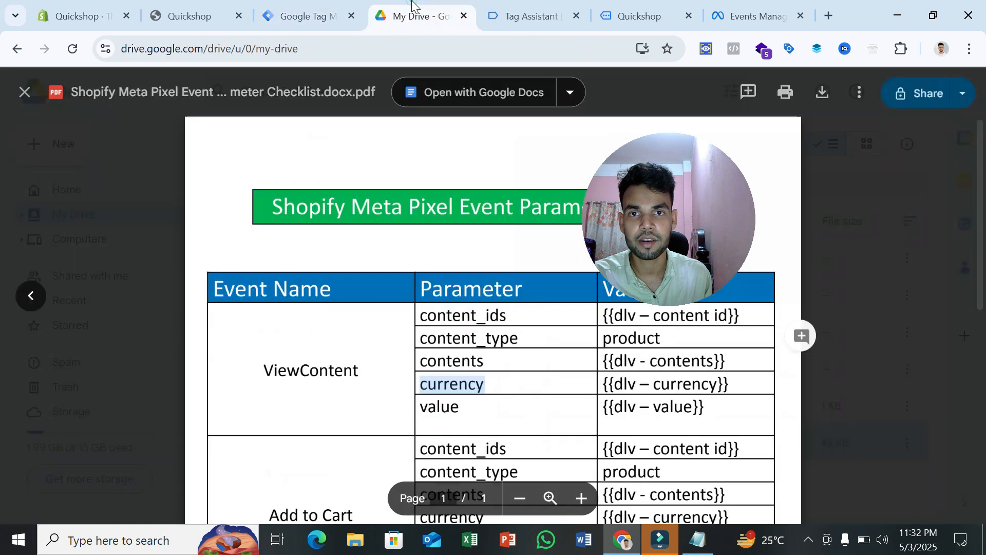
double_click(439, 407)
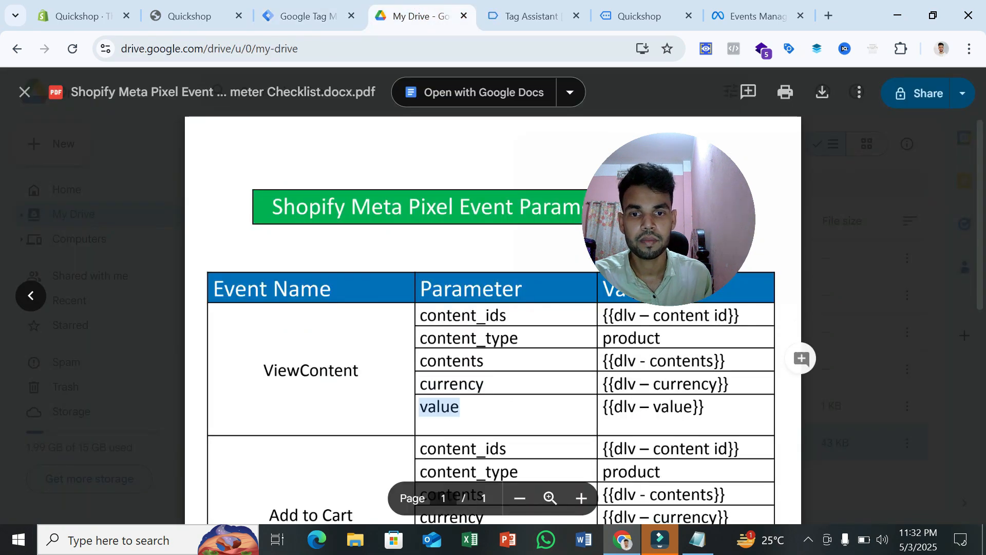
right_click(442, 404)
left_click(473, 422)
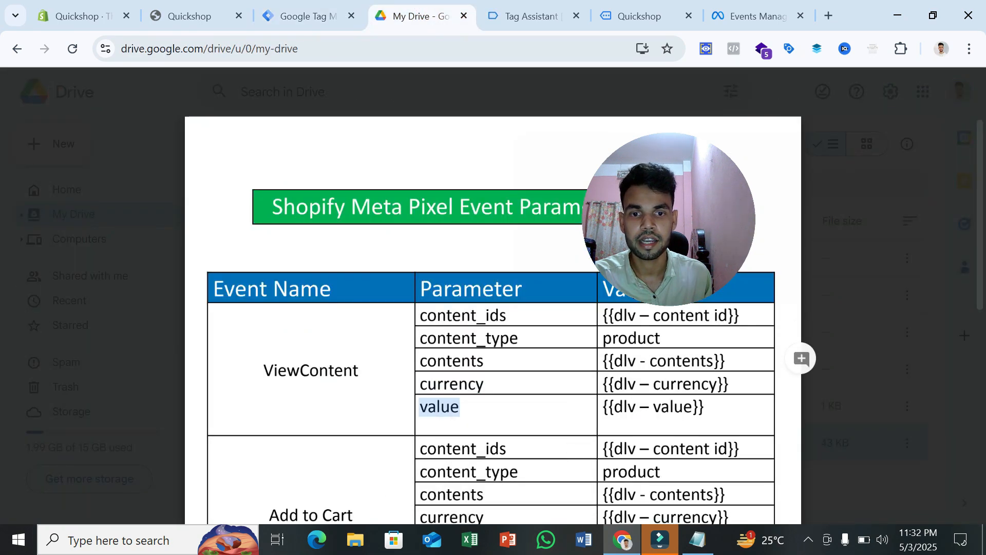
left_click(332, 6)
left_click(295, 431)
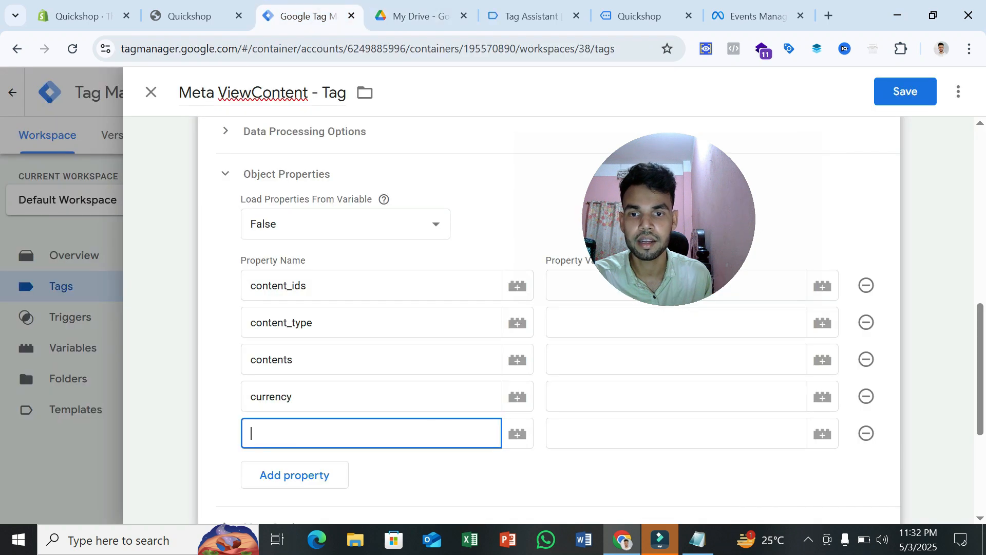
right_click(295, 430)
left_click(359, 258)
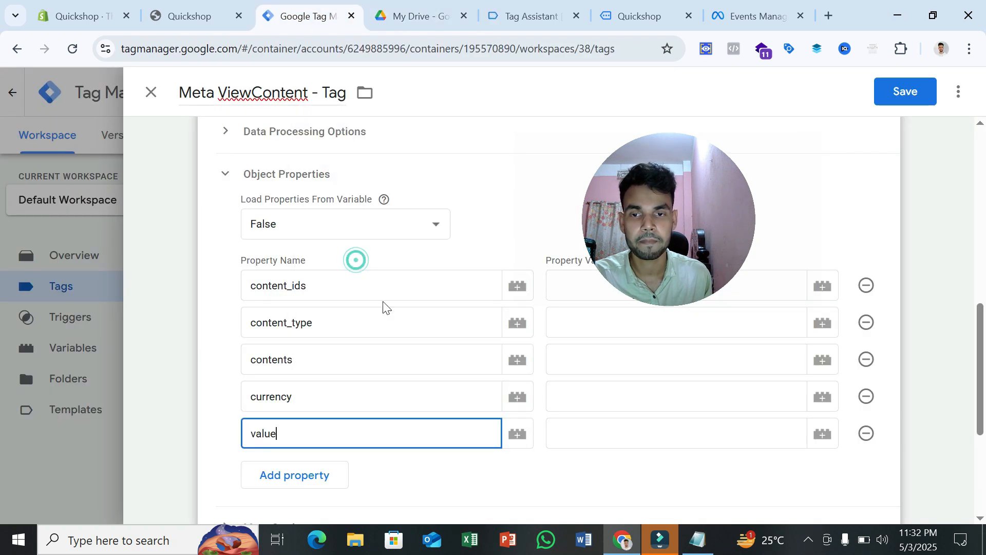
- Check the ViewContent parameter values in the Google Drive checklist and return to Google Tag Manager
left_click_drag(633, 267, 612, 164)
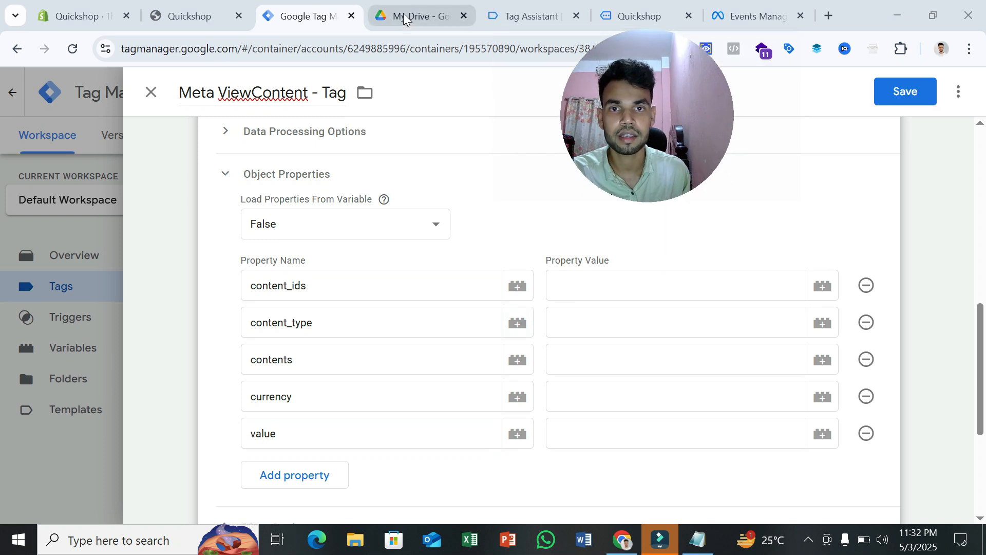
left_click(436, 7)
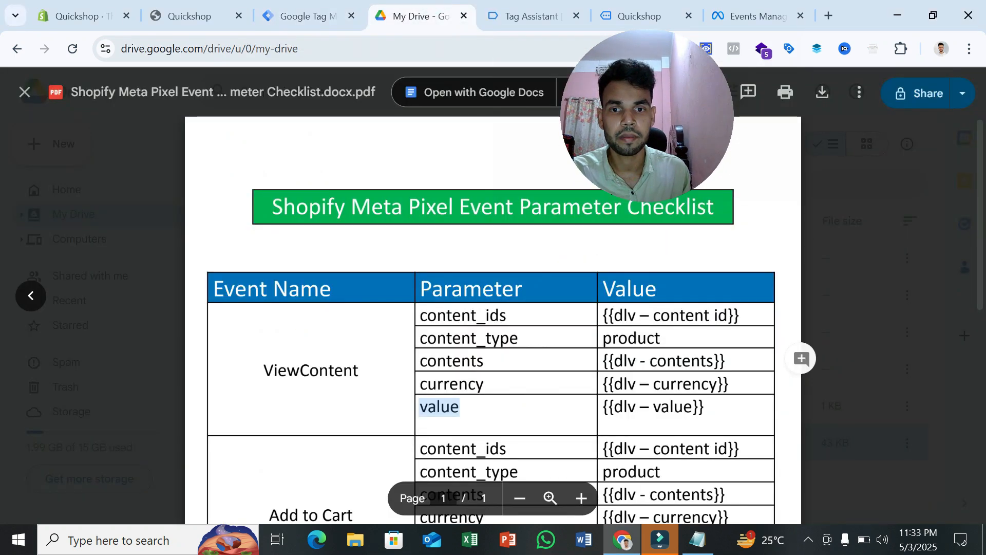
left_click(311, 13)
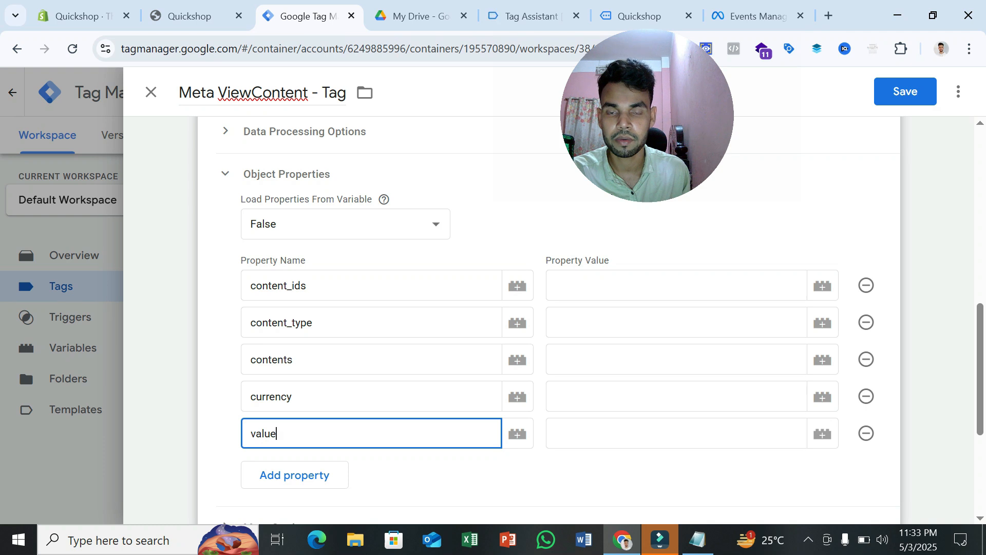
- Set the content_ids property value to the Meta - Content Ids variable and the content_type value to product
left_click(266, 286)
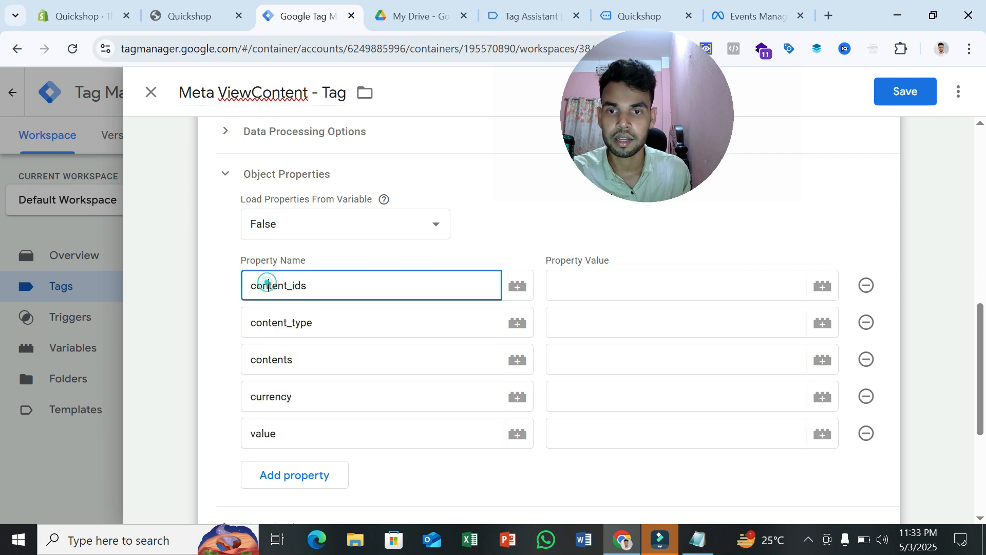
left_click(581, 285)
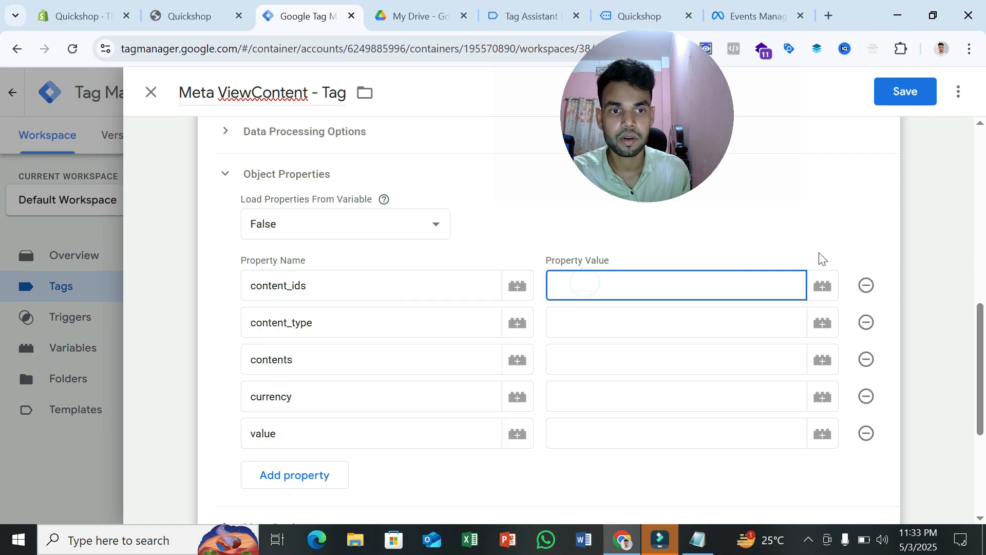
left_click(818, 288)
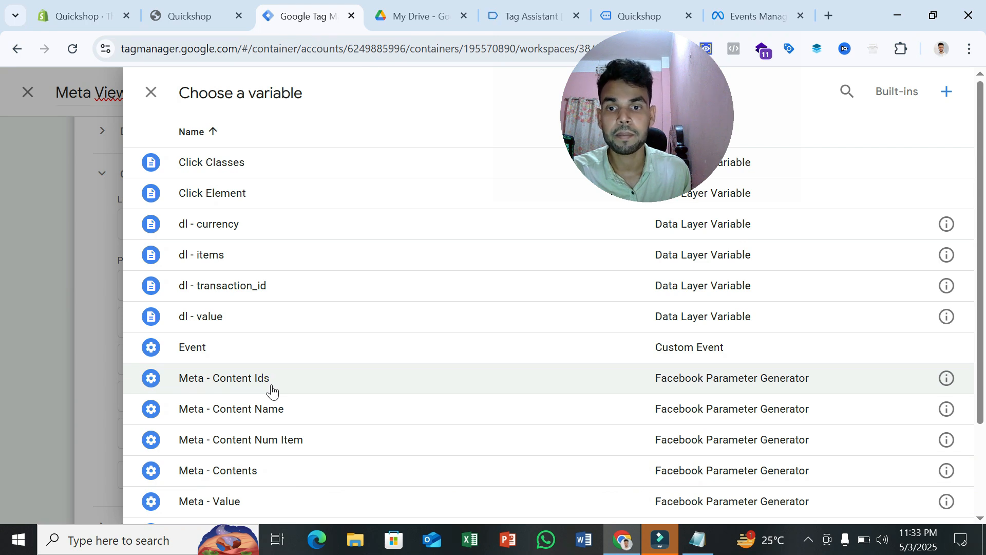
left_click(306, 378)
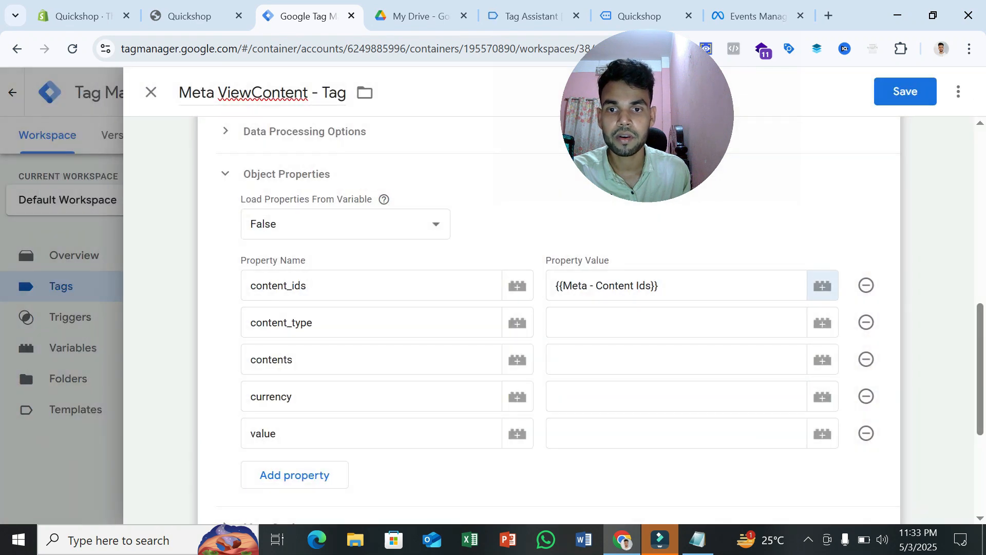
left_click(570, 317)
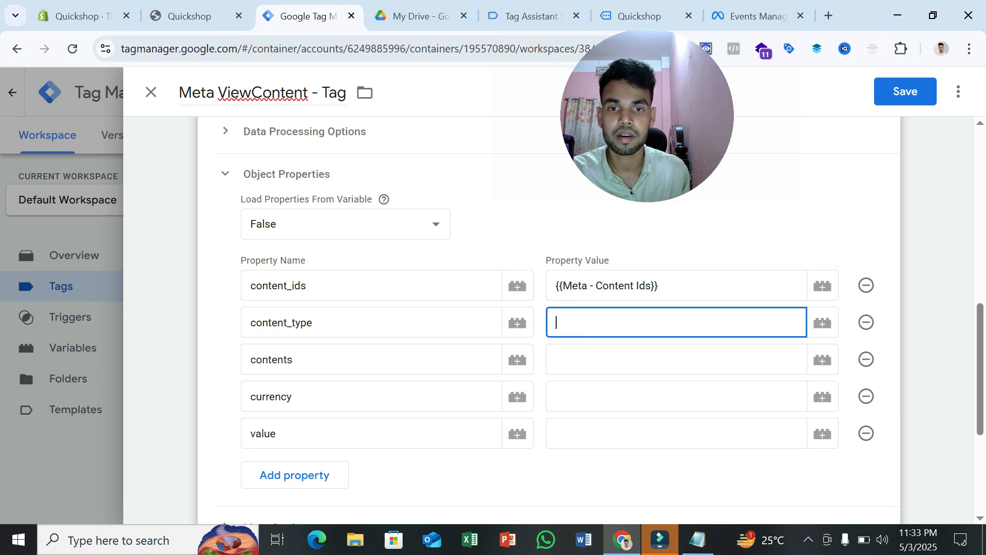
left_click(574, 316)
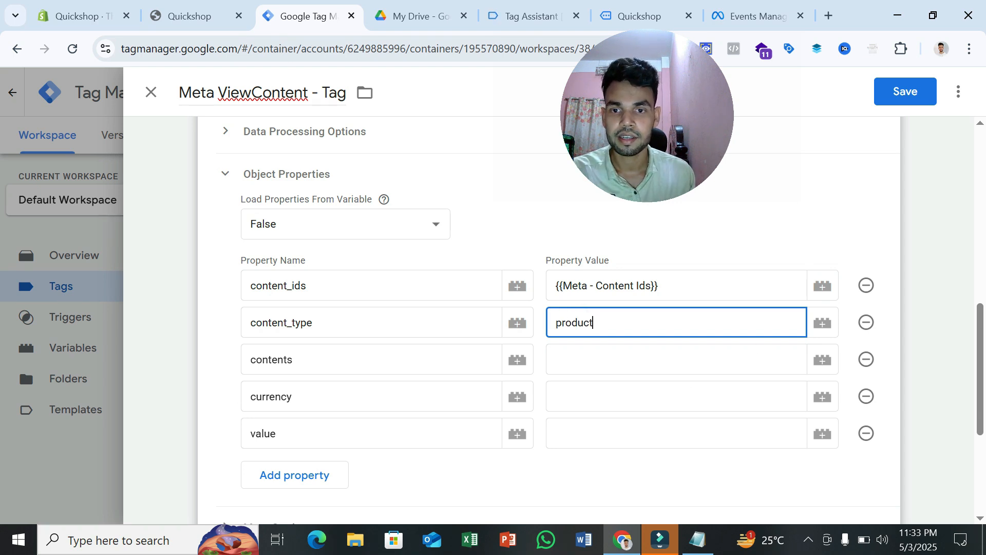
- Enter product as the content_type value and set the contents value to the Meta - Contents variable
type("product")
left_click(598, 361)
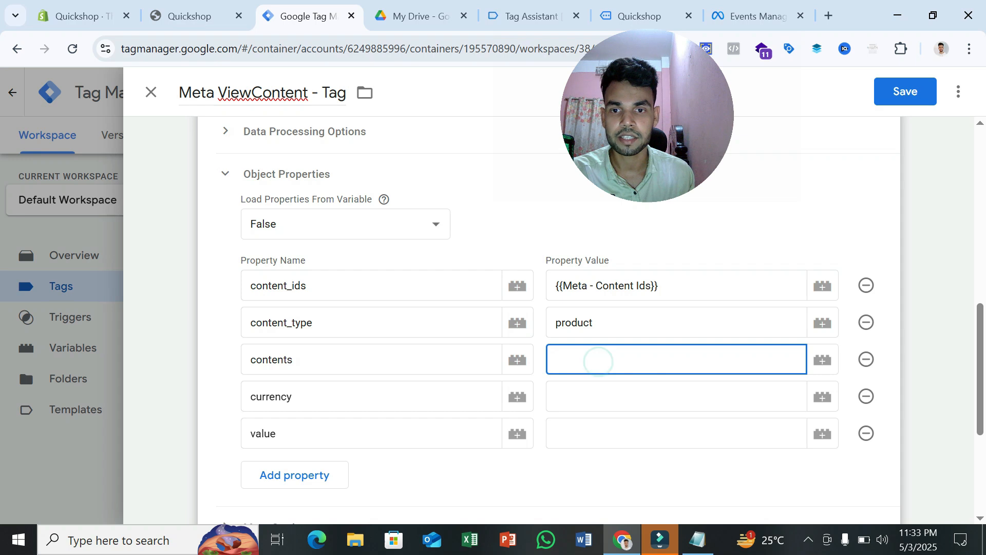
left_click(821, 363)
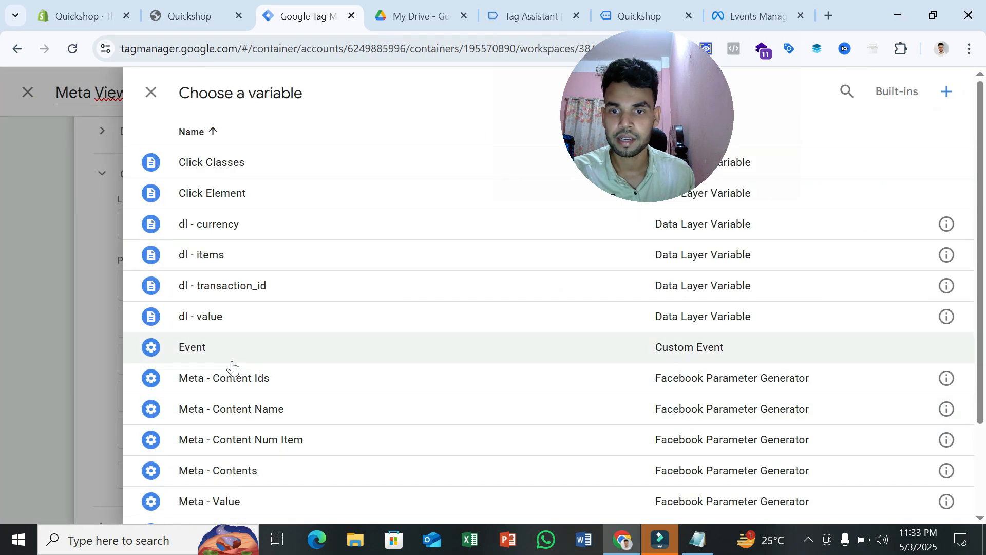
left_click(244, 472)
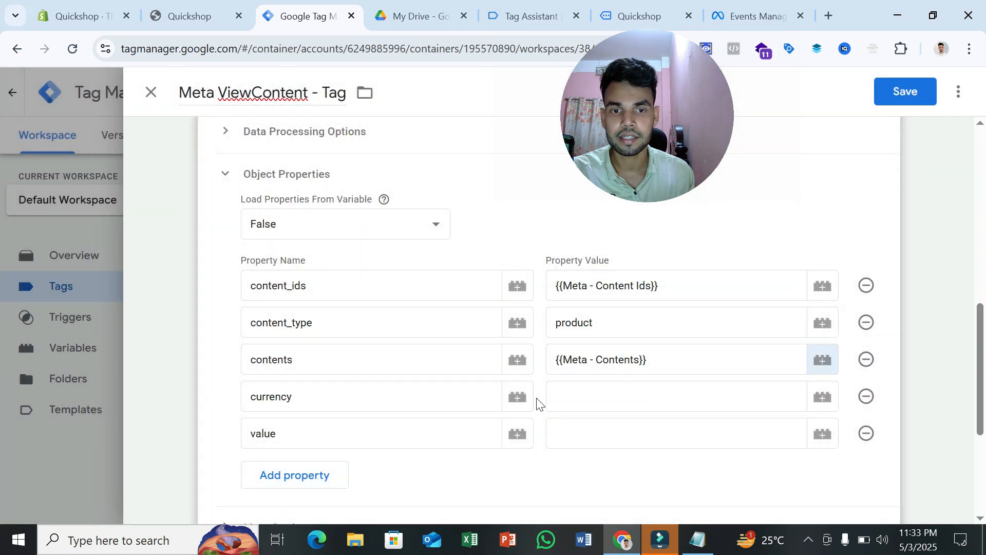
- Set the currency property value to the dl - currency variable and the value property to Meta - Value
left_click(821, 398)
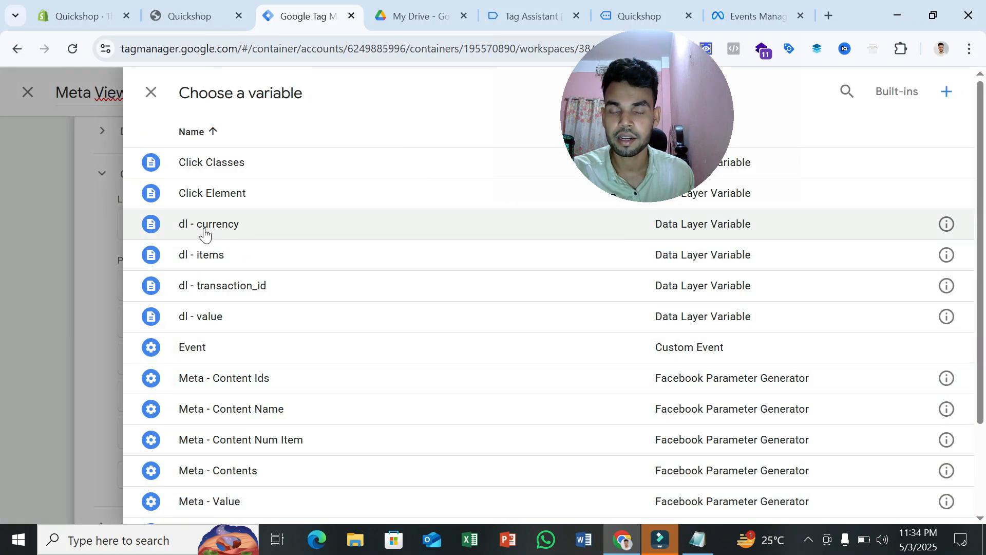
left_click(293, 235)
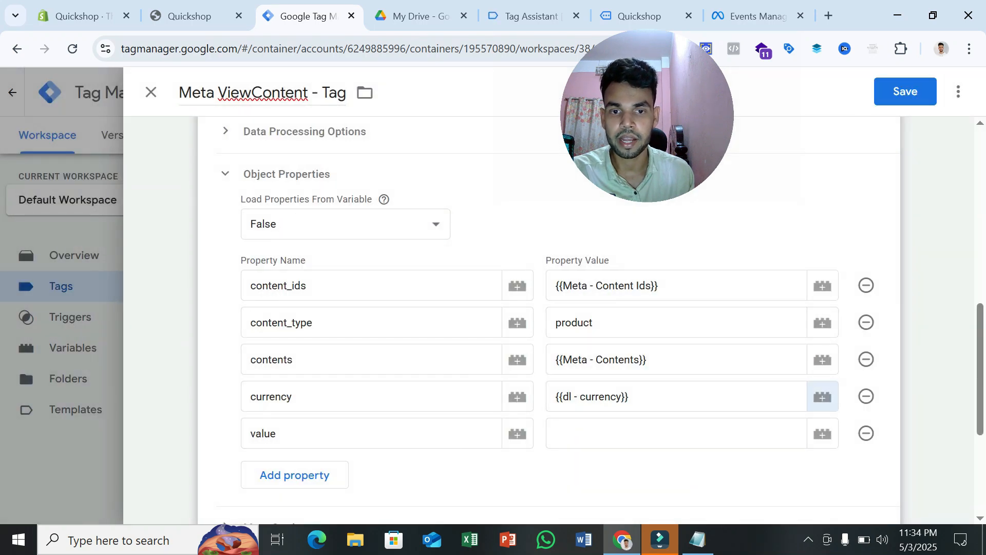
left_click(823, 434)
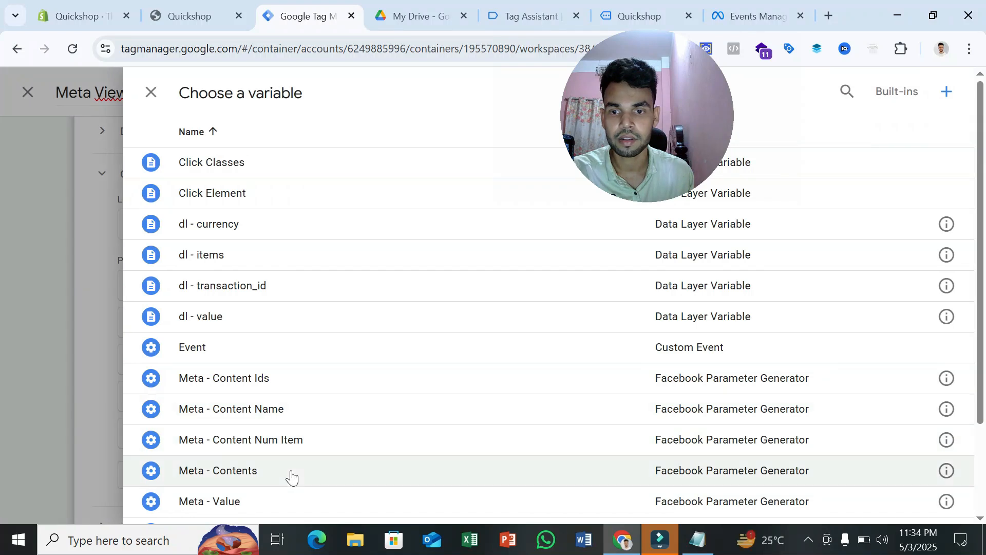
left_click(236, 504)
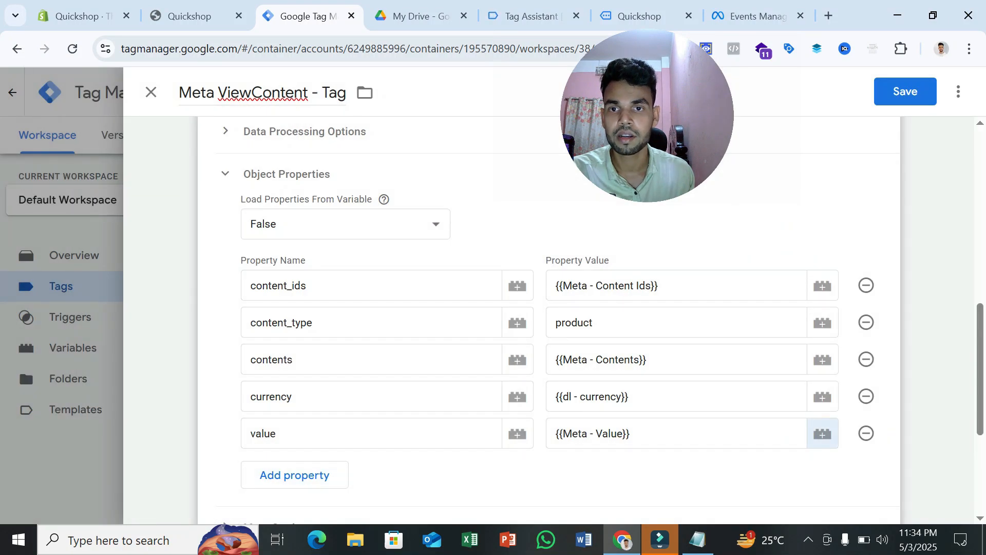
- Review the Meta ViewContent tag's configuration and trigger, and save the tag
scroll(395, 307, "down", 5)
scroll(394, 307, "up", 10)
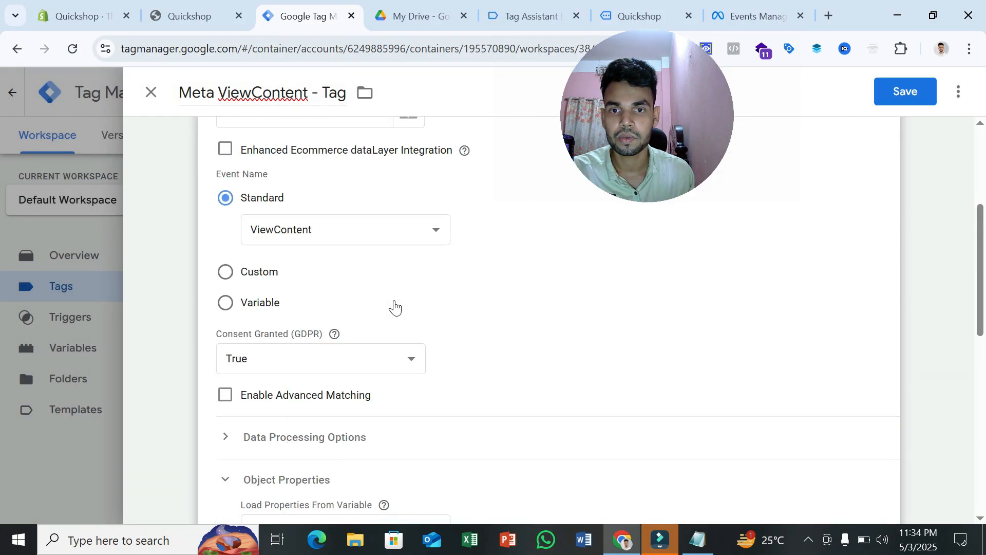
scroll(395, 307, "up", 4)
scroll(400, 307, "down", 12)
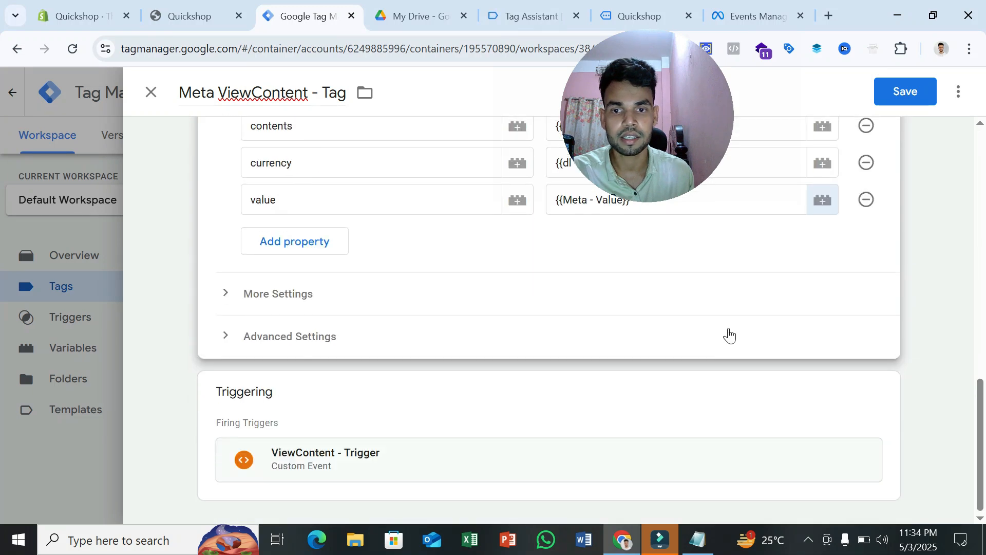
left_click(904, 95)
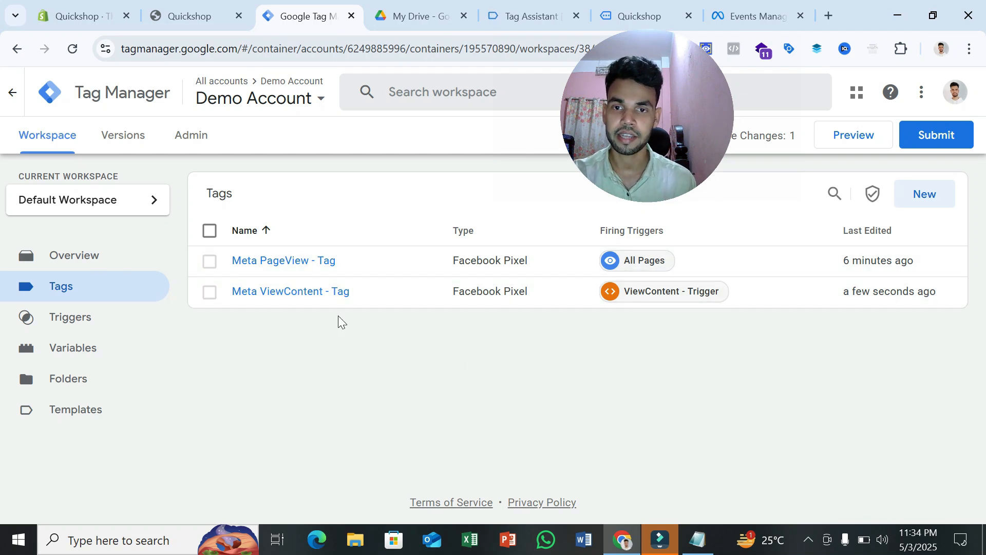
- Duplicate the Meta ViewContent tag and name the copy Meta AddToCart - Tag
left_click(327, 293)
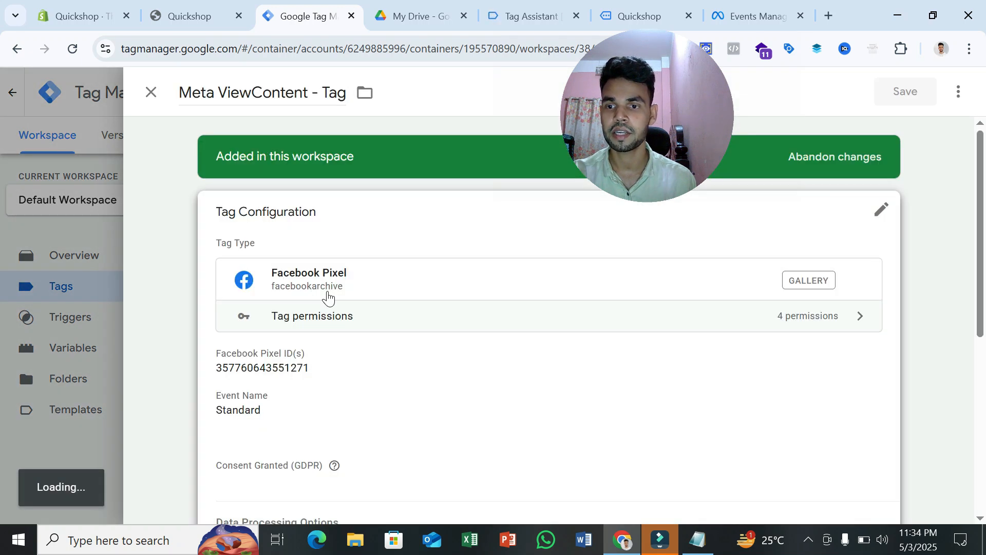
left_click(958, 93)
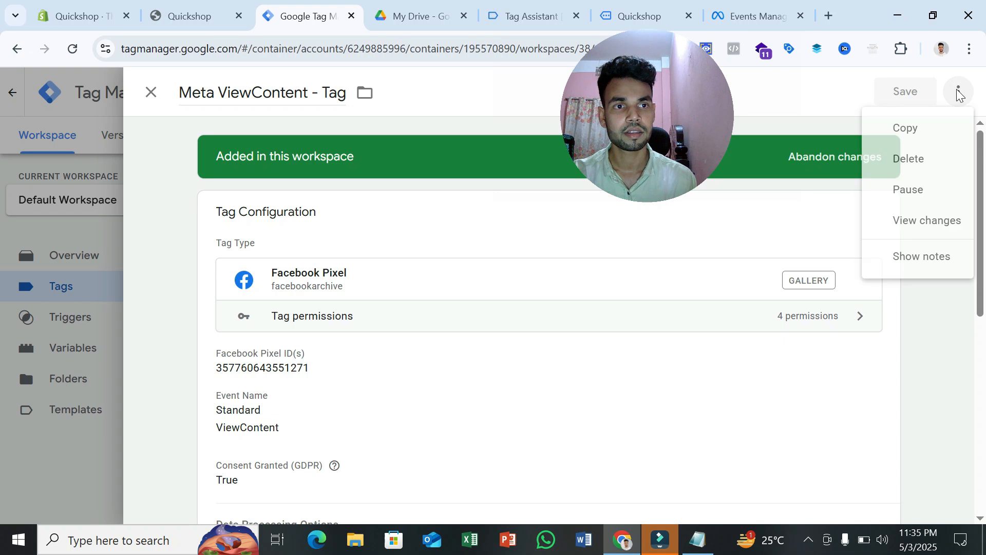
left_click(901, 128)
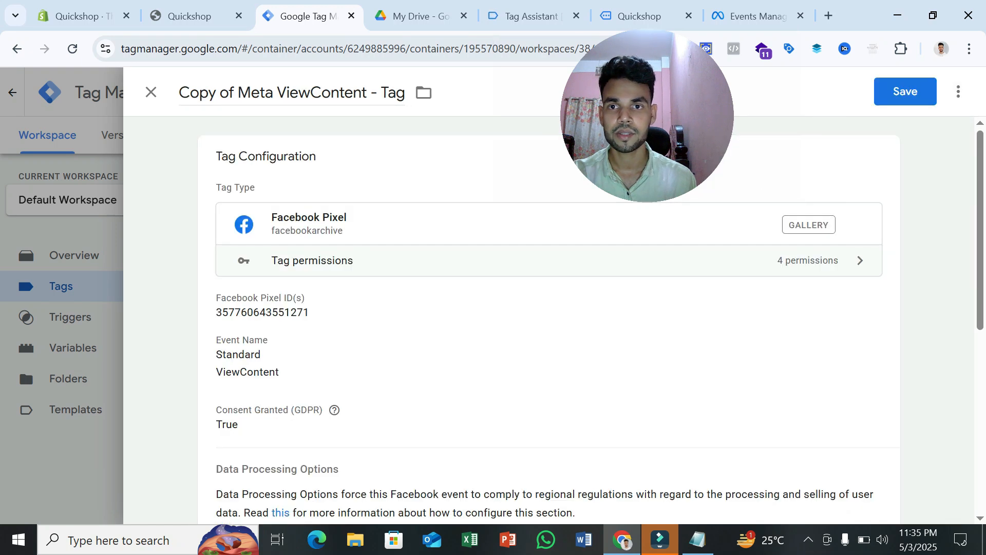
left_click_drag(179, 92, 367, 93)
type("Meta AddToCart")
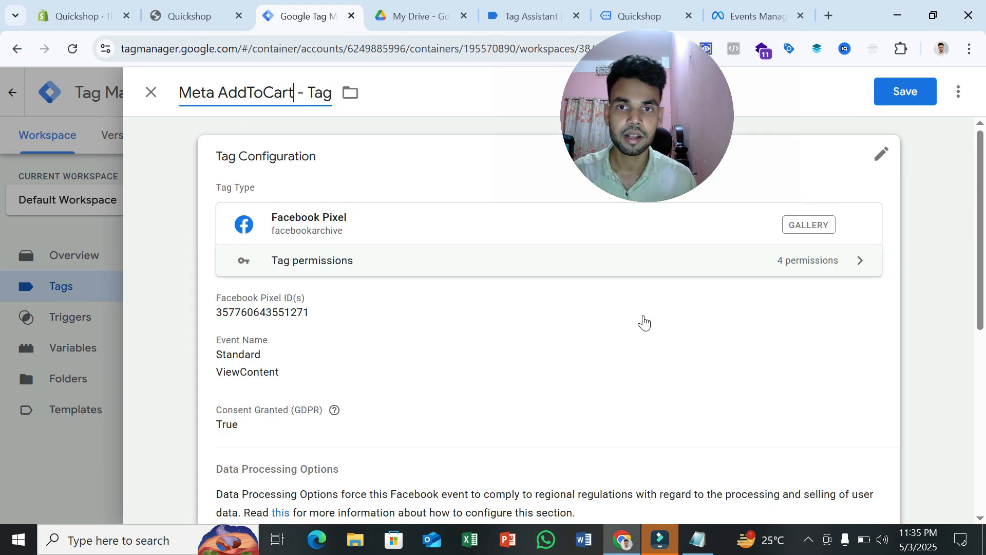
- Change the standard event name of the Meta AddToCart tag to AddToCart
scroll(578, 354, "down", 2)
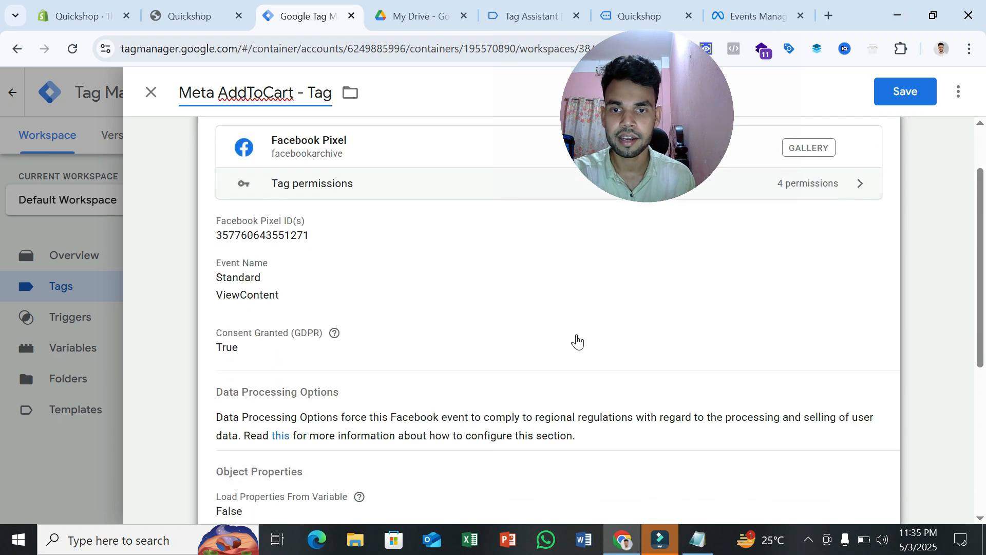
left_click(481, 282)
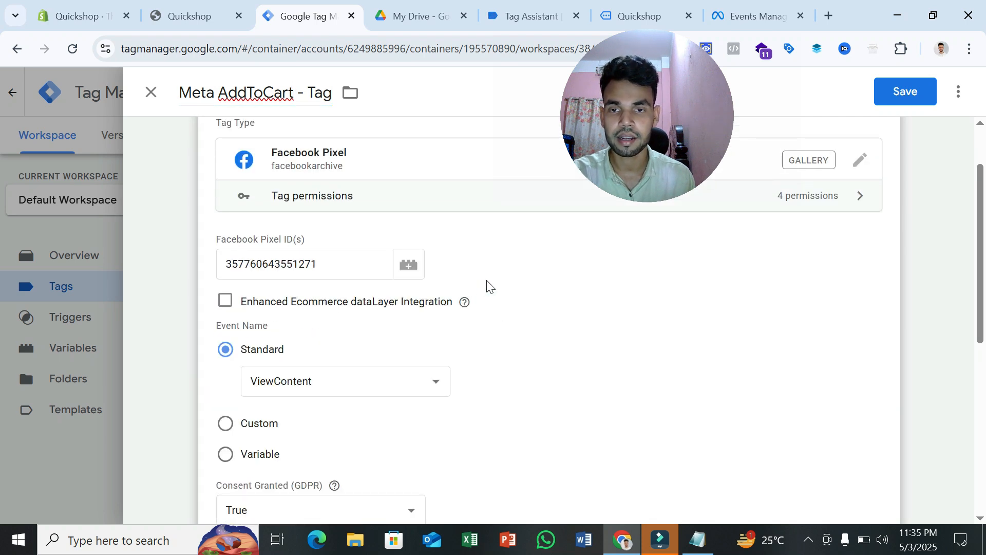
left_click(298, 379)
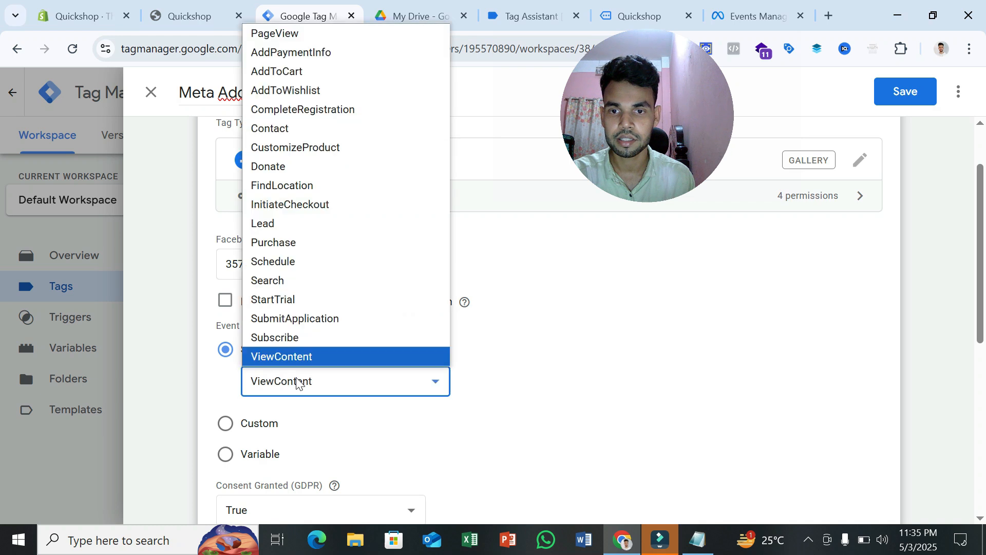
left_click(408, 359)
left_click(325, 393)
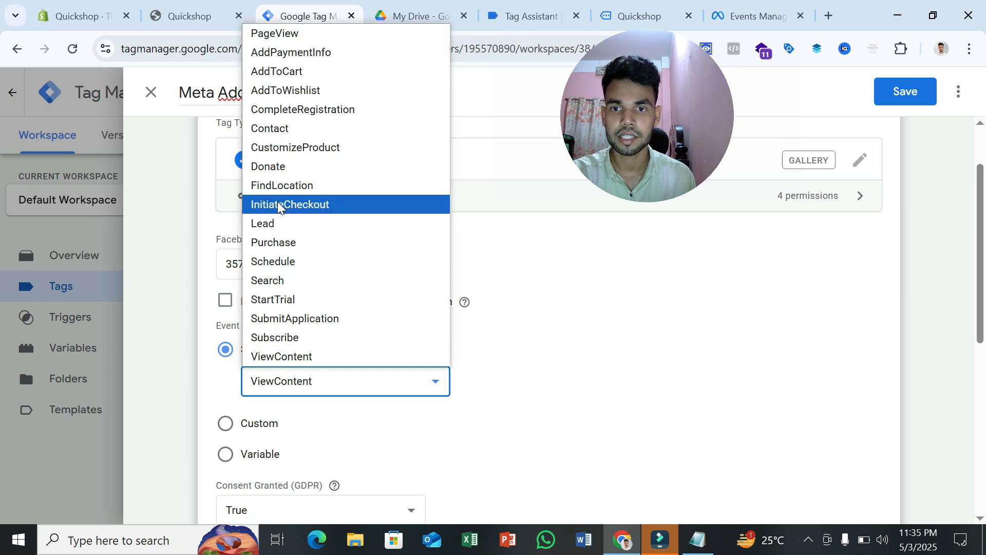
left_click(294, 71)
- Compare the AddToCart tag's object properties with the Add to Cart parameters in the Google Drive checklist, and return to Google Tag Manager
scroll(452, 345, "down", 6)
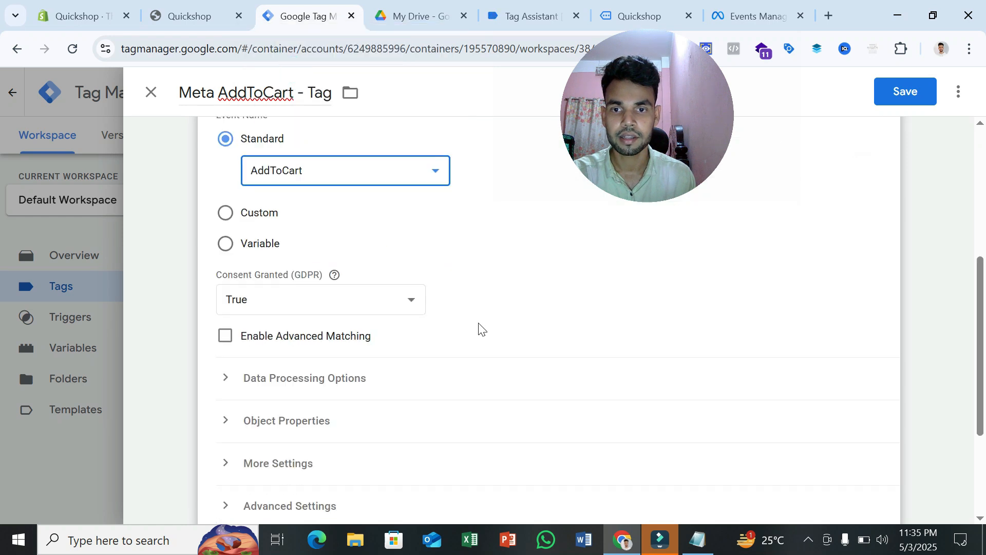
scroll(479, 329, "down", 1)
left_click(319, 260)
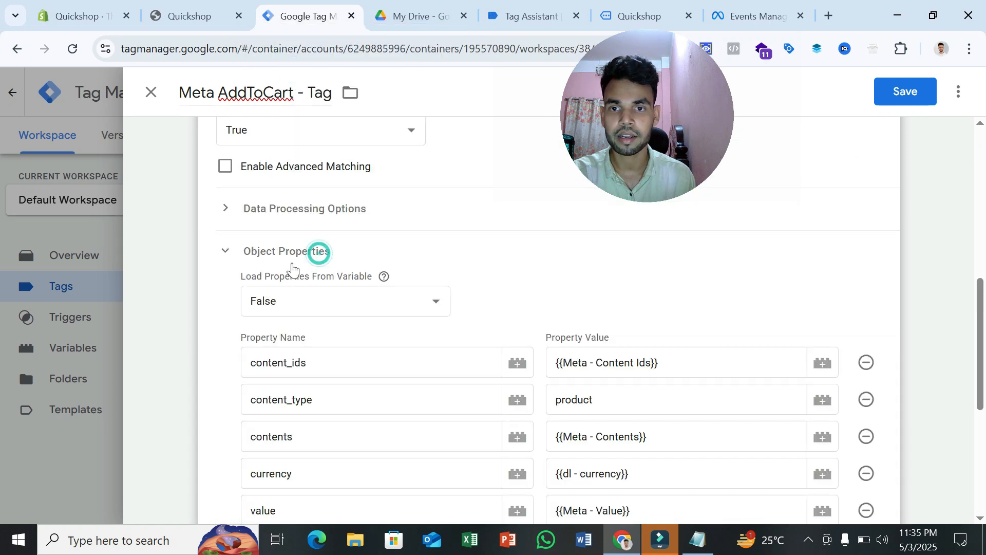
scroll(470, 282, "down", 3)
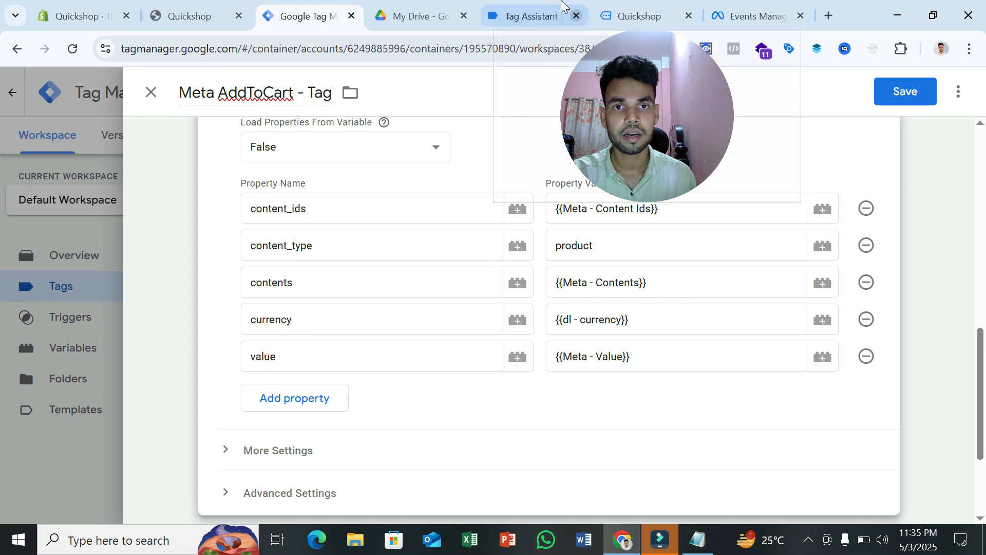
left_click(414, 9)
scroll(493, 319, "down", 3)
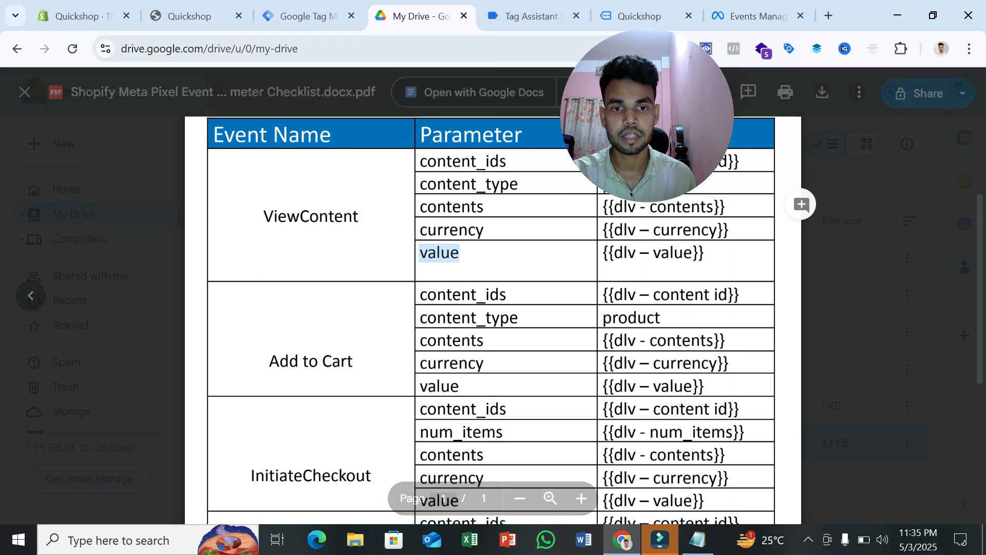
scroll(494, 318, "up", 2)
left_click(295, 14)
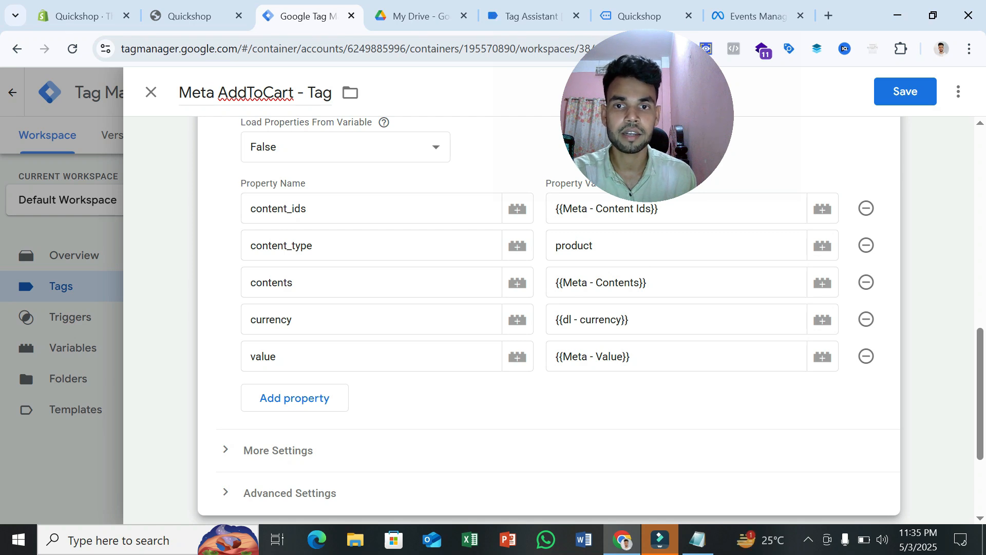
- Replace the ViewContent firing trigger with AddToCart - Trigger and save the Meta AddToCart tag
scroll(597, 341, "down", 3)
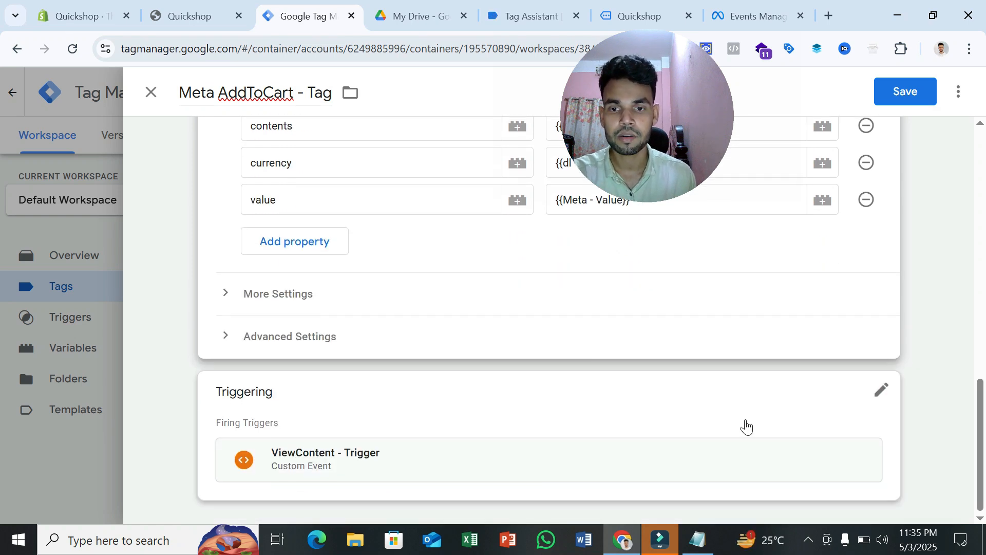
left_click(880, 389)
left_click(870, 441)
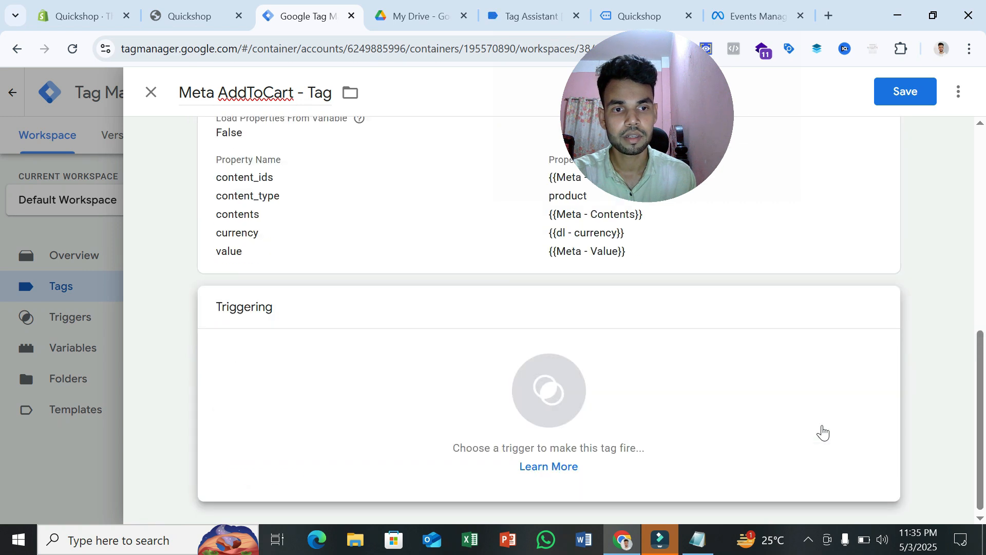
left_click(632, 398)
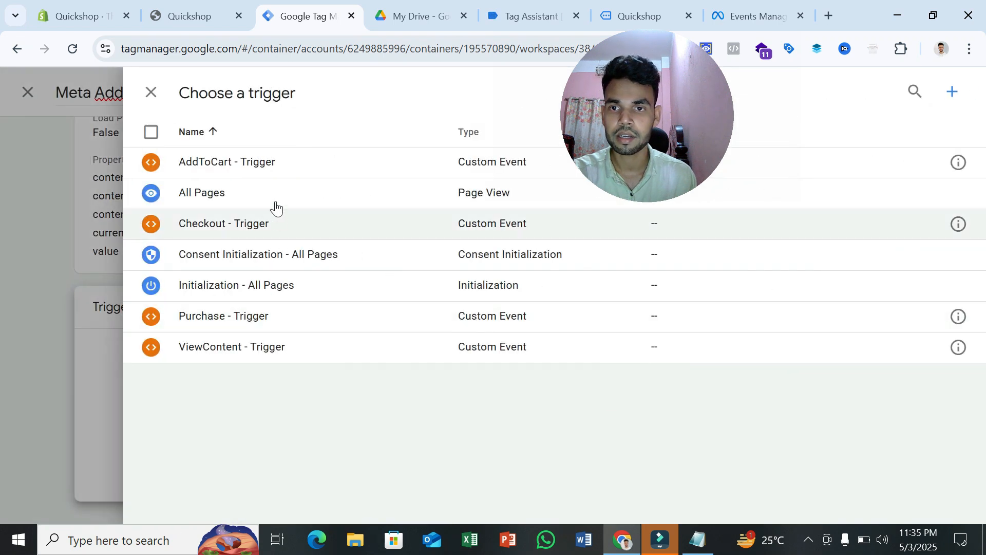
left_click(272, 172)
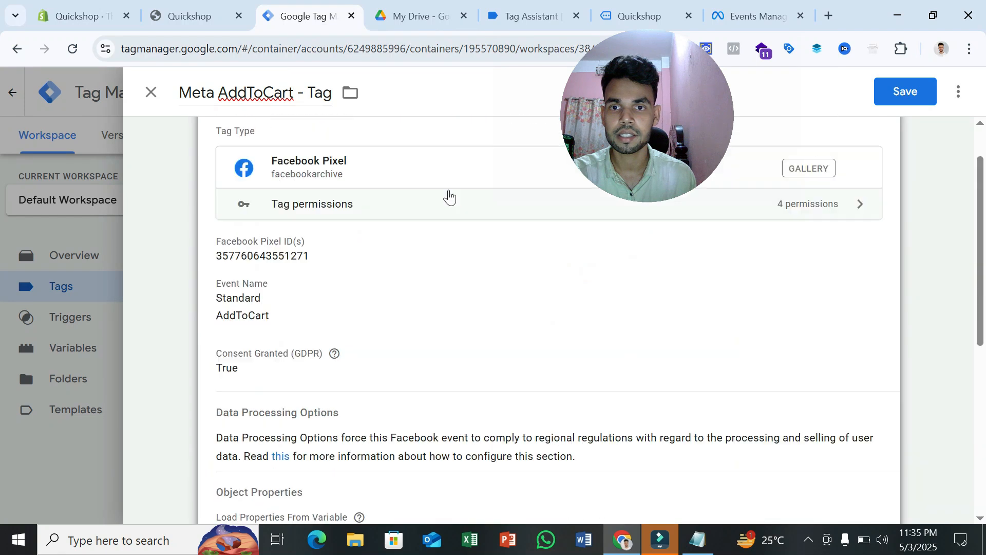
left_click(923, 90)
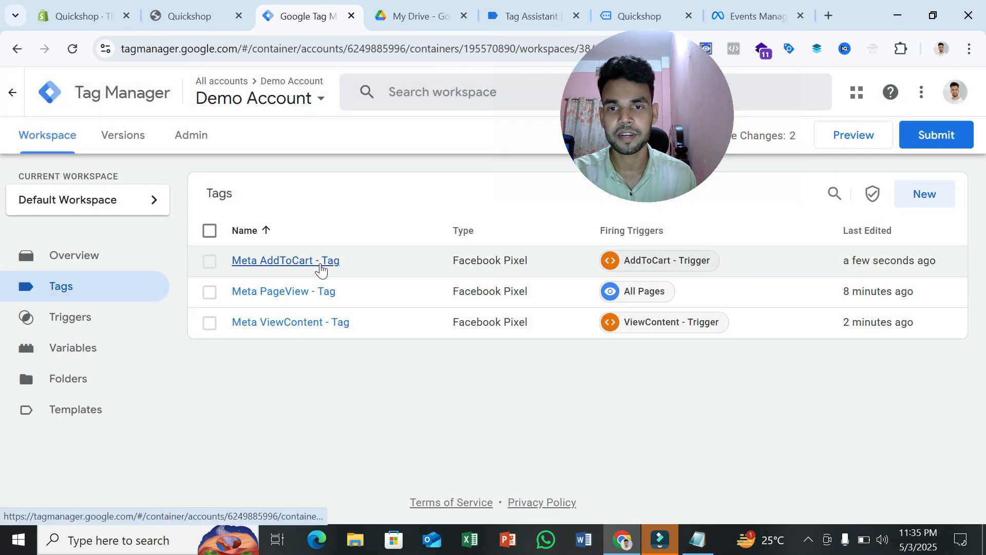
- Duplicate the Meta AddToCart tag and name the copy Meta Checkout - Tag
left_click(321, 267)
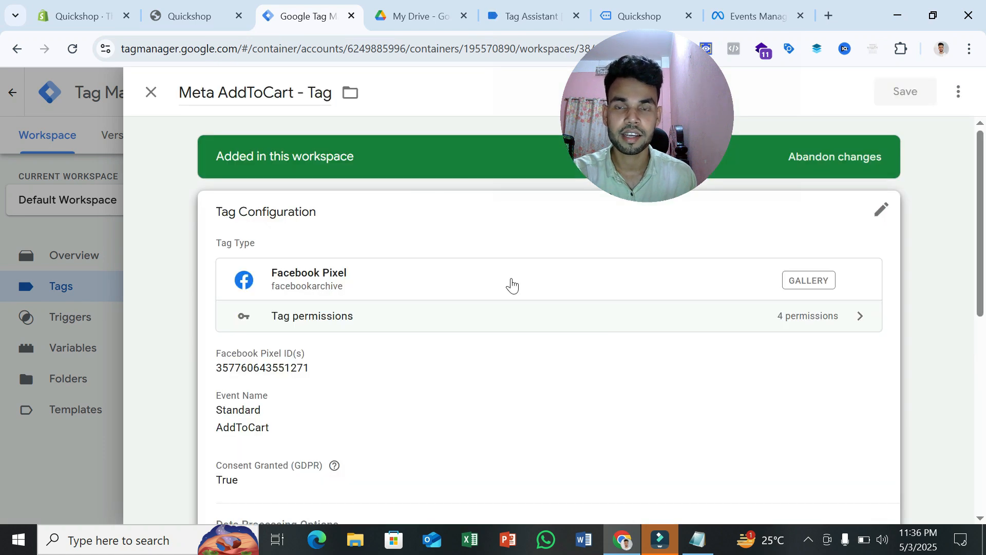
left_click(958, 92)
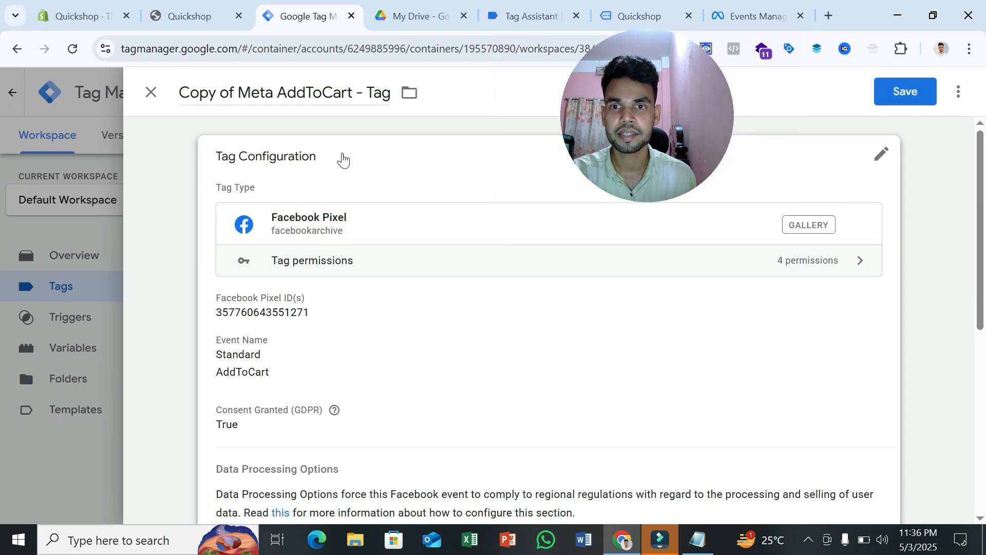
left_click_drag(237, 93, 149, 104)
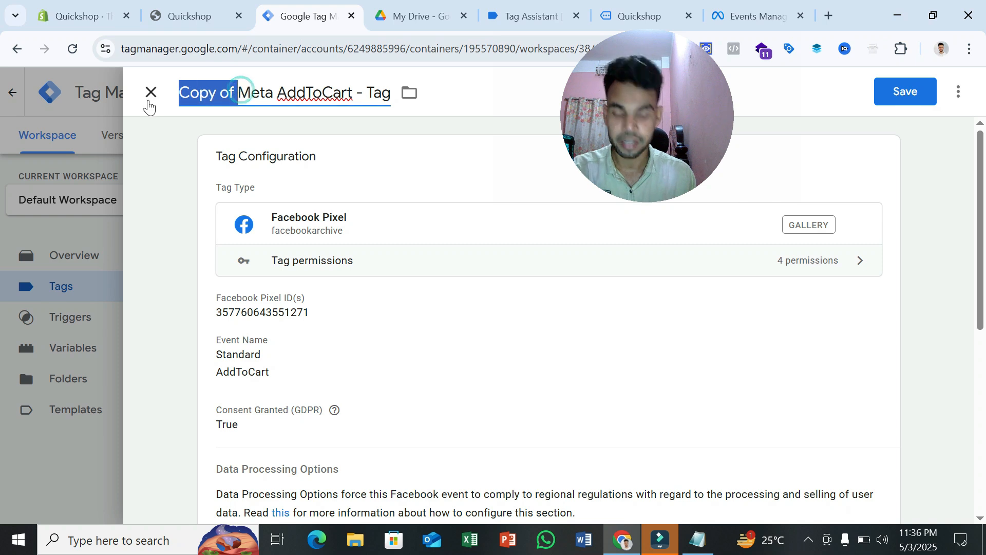
key("BackSpace")
left_click_drag(218, 93, 294, 92)
key("BackSpace")
type("Checkou")
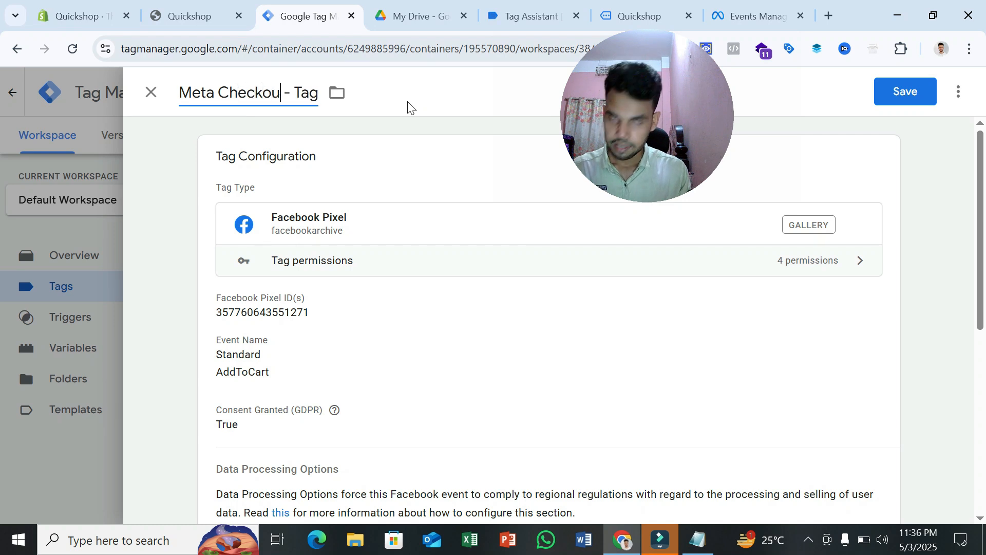
type("t")
- Change the standard event name of the Meta Checkout tag to InitiateCheckout
scroll(448, 316, "down", 1)
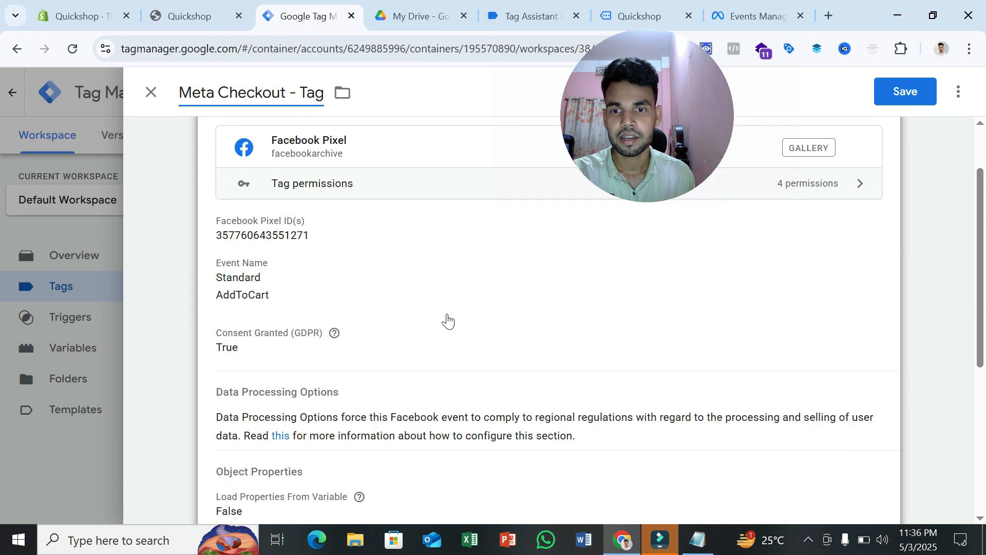
left_click(498, 314)
scroll(403, 306, "down", 3)
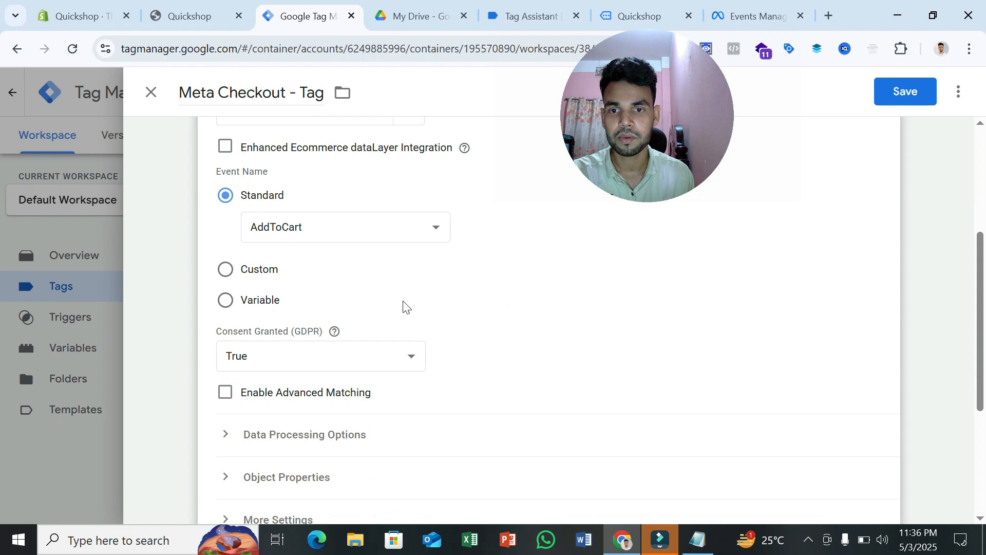
left_click(396, 237)
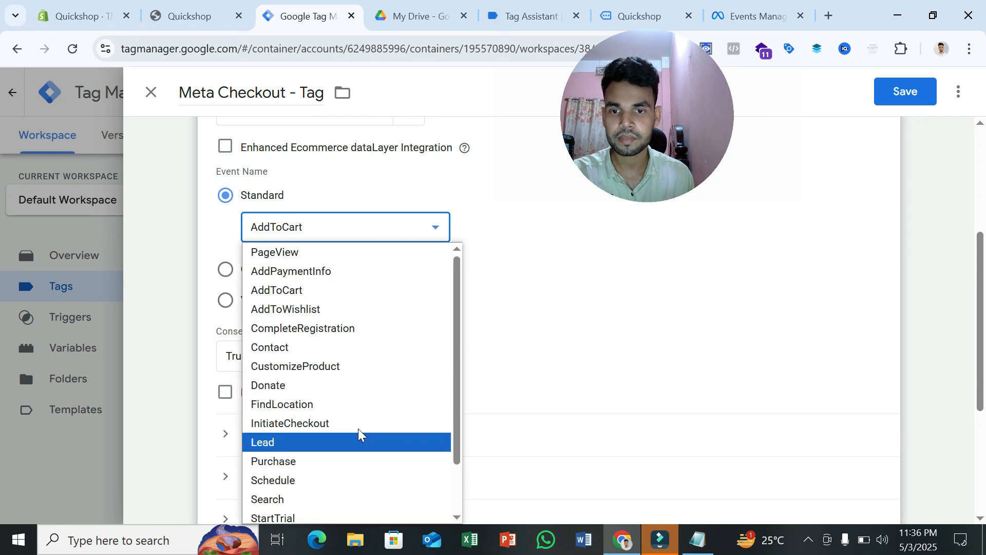
left_click(292, 424)
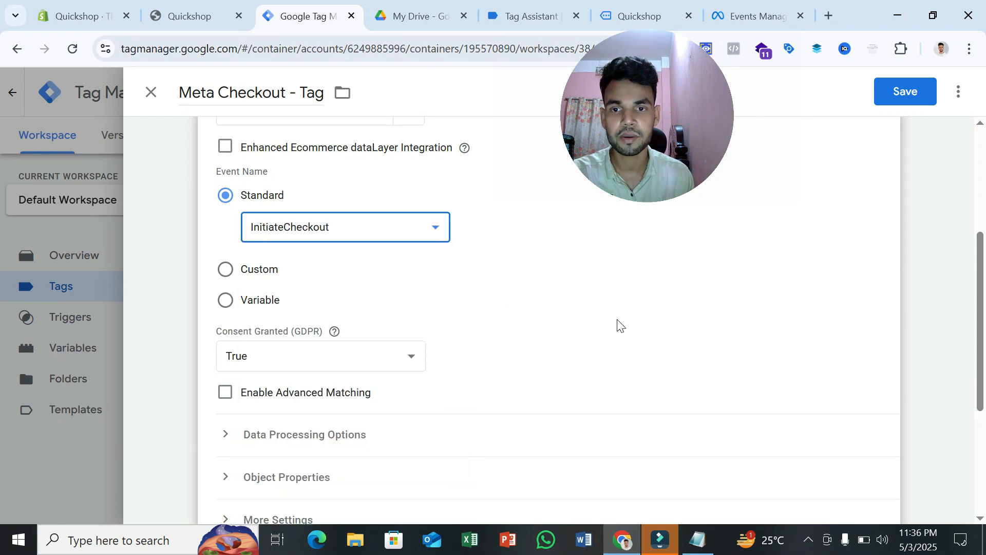
- Replace the AddToCart firing trigger of the Meta Checkout tag with Checkout - Trigger
scroll(620, 326, "down", 4)
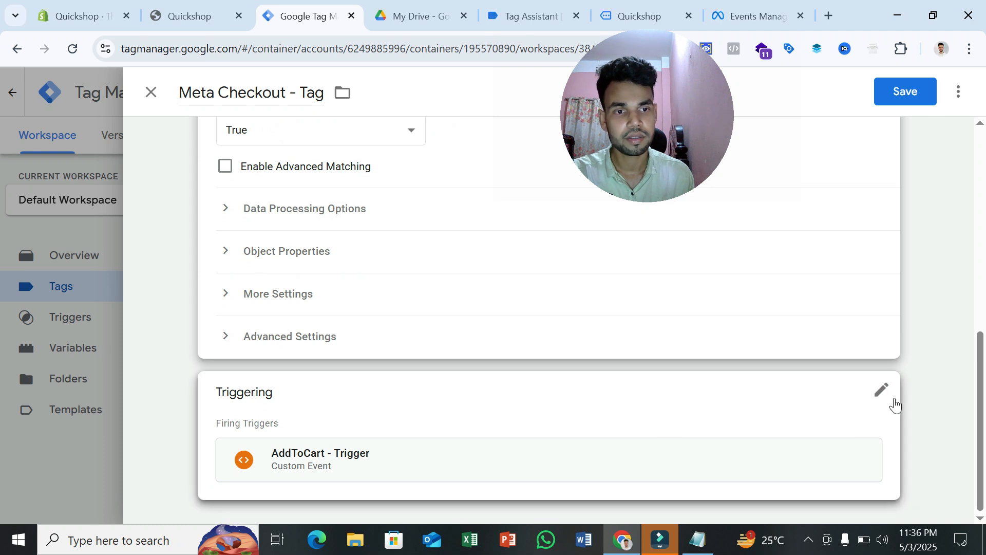
left_click(882, 392)
left_click(860, 426)
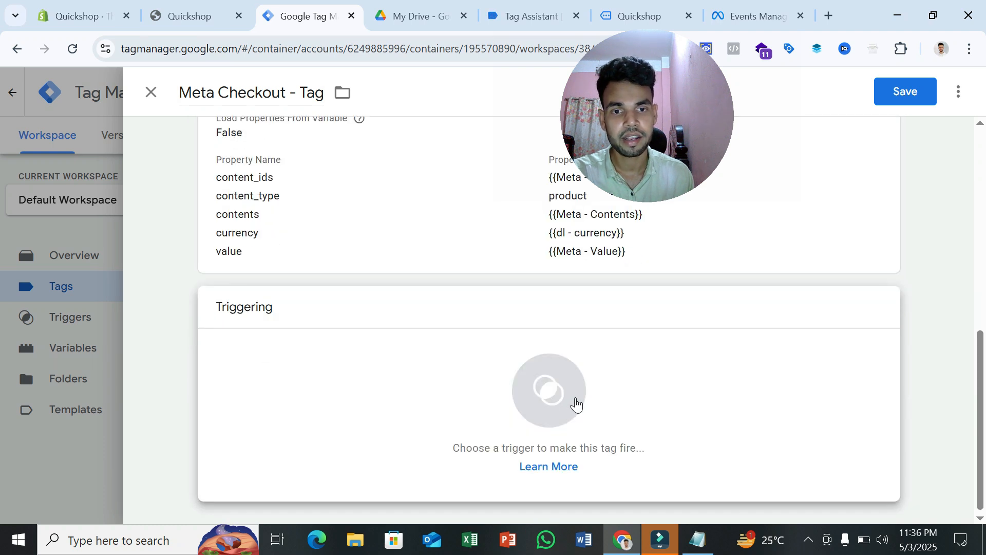
left_click(576, 404)
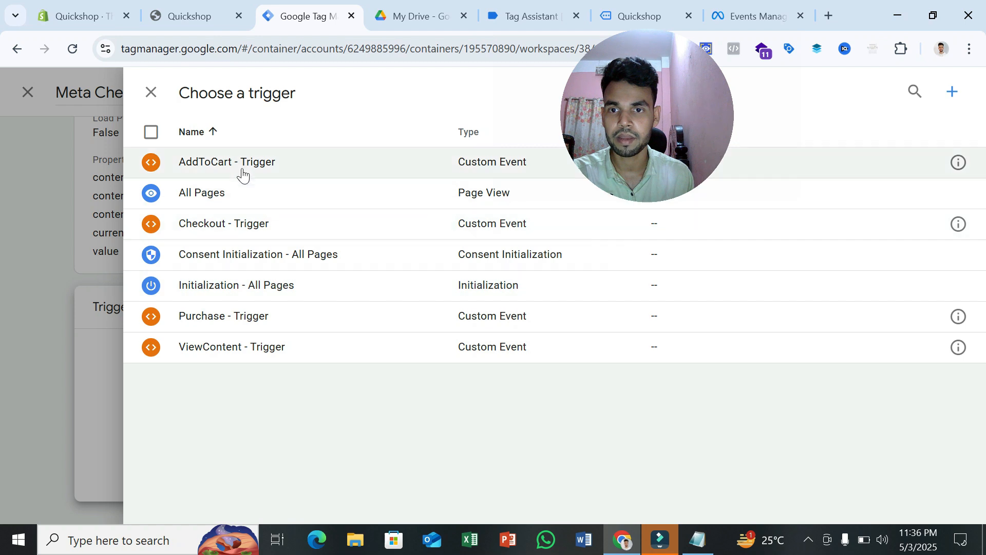
left_click(221, 223)
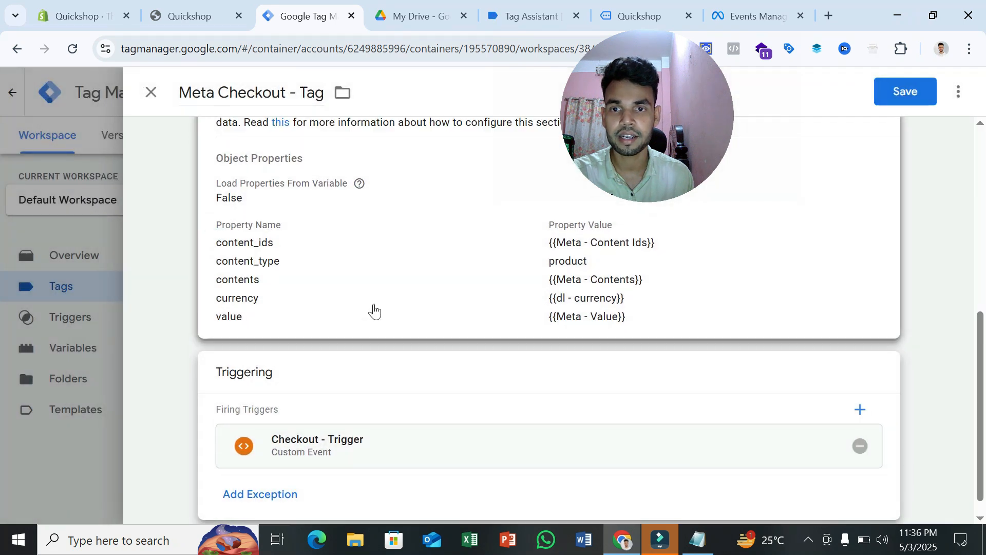
- Compare the Checkout tag's object properties with the InitiateCheckout parameters in the Google Drive checklist, copy num_items, and return to Google Tag Manager
left_click(367, 335)
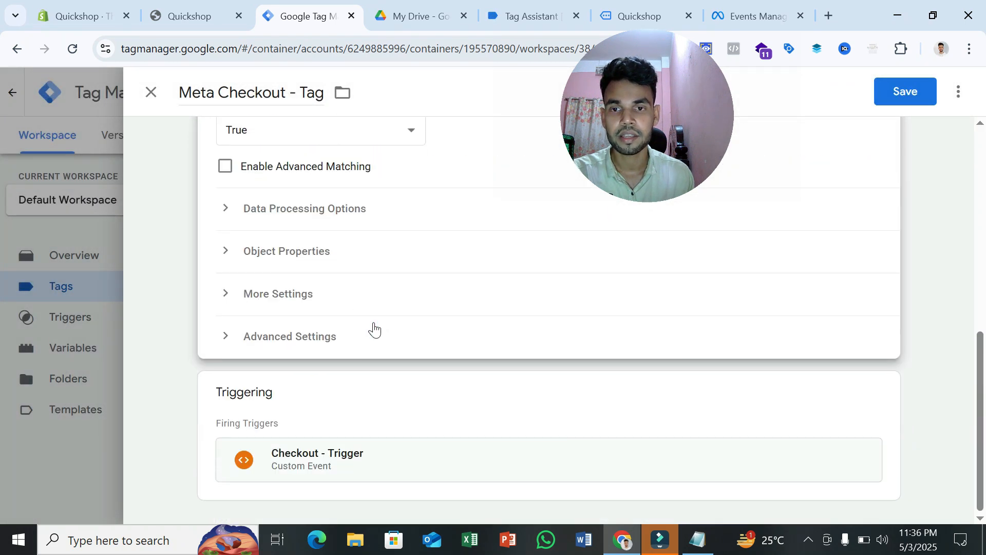
left_click(316, 254)
scroll(317, 257, "down", 2)
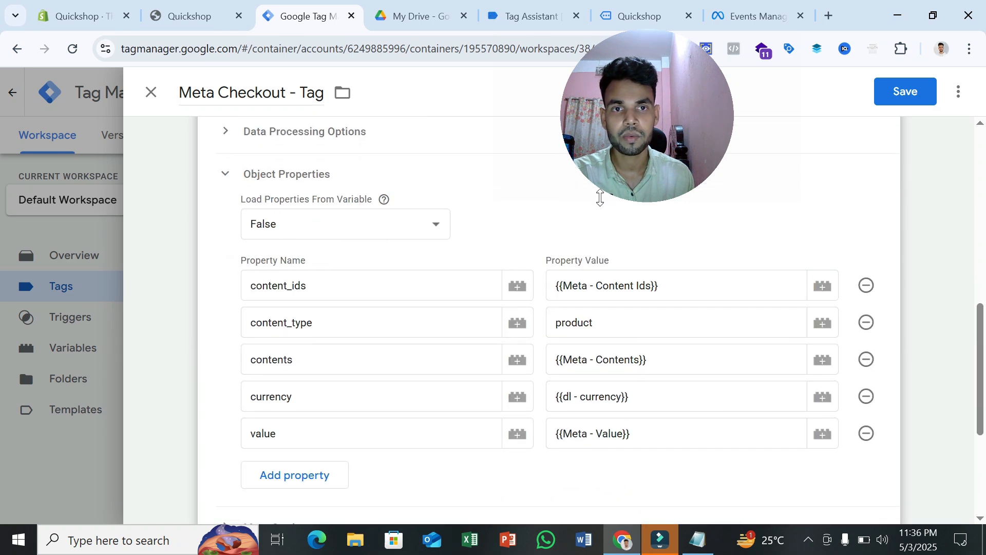
left_click(434, 16)
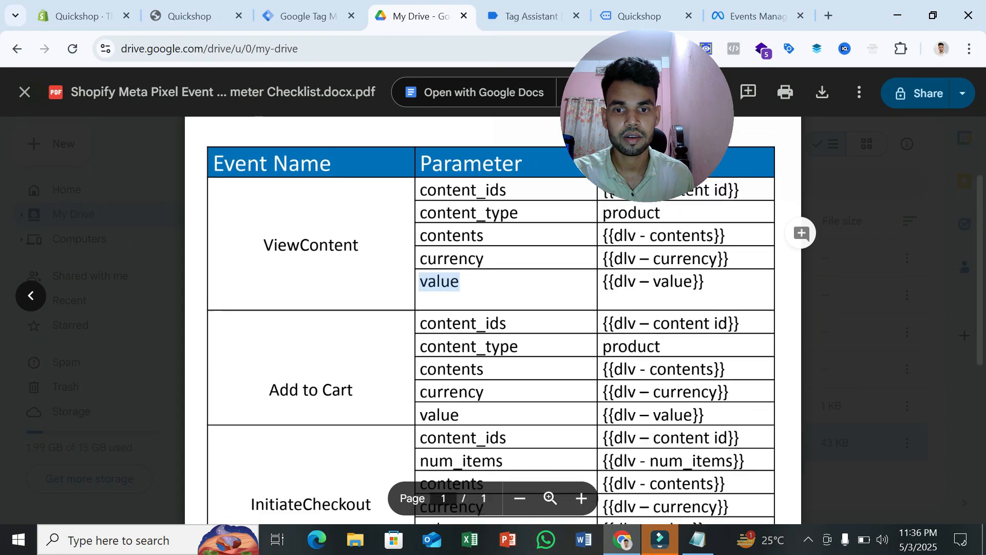
scroll(490, 318, "down", 3)
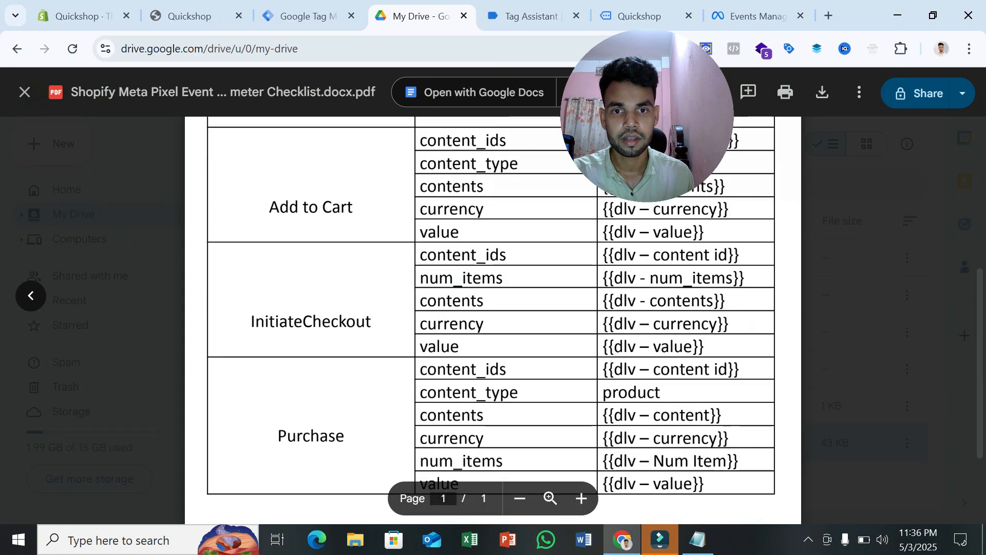
double_click(452, 278)
right_click(452, 280)
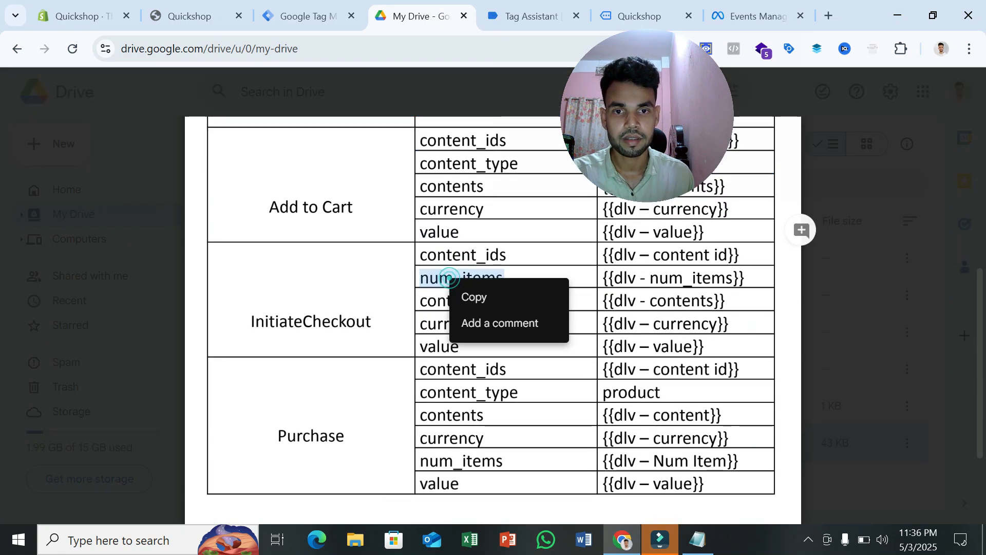
left_click(483, 294)
scroll(483, 295, "up", 1)
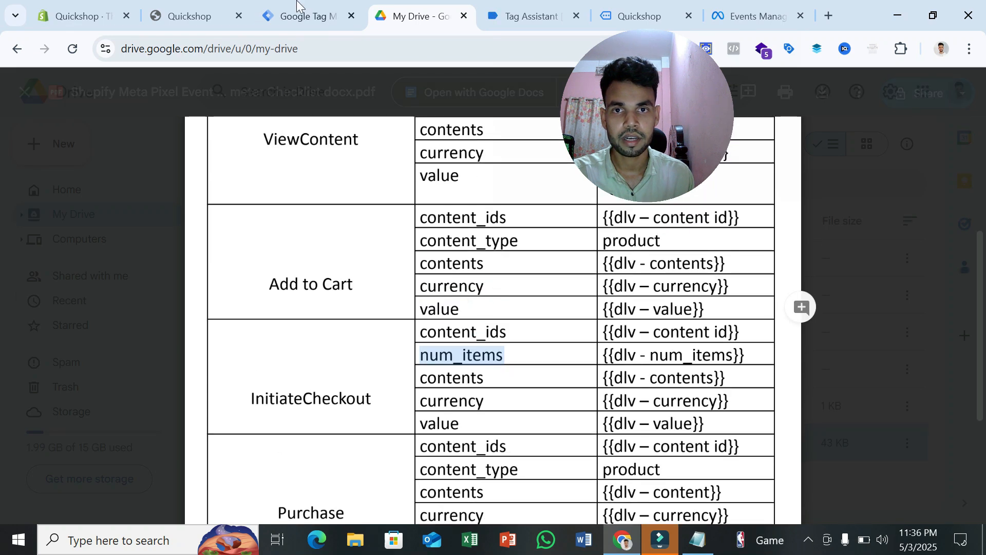
left_click(288, 9)
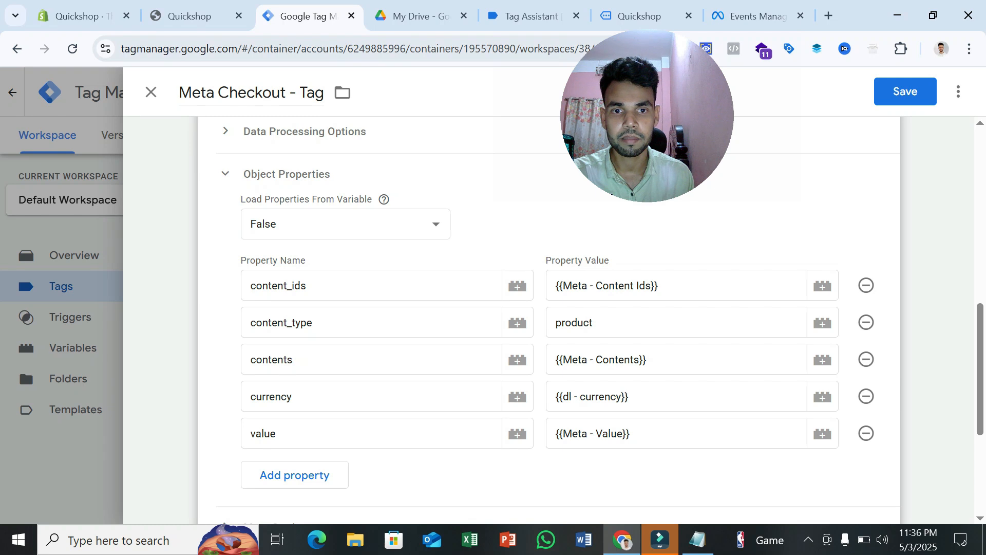
- Remove the content_type property from the Checkout tag and add num_items with the value {{Meta - Content Num Item}}
left_click(866, 324)
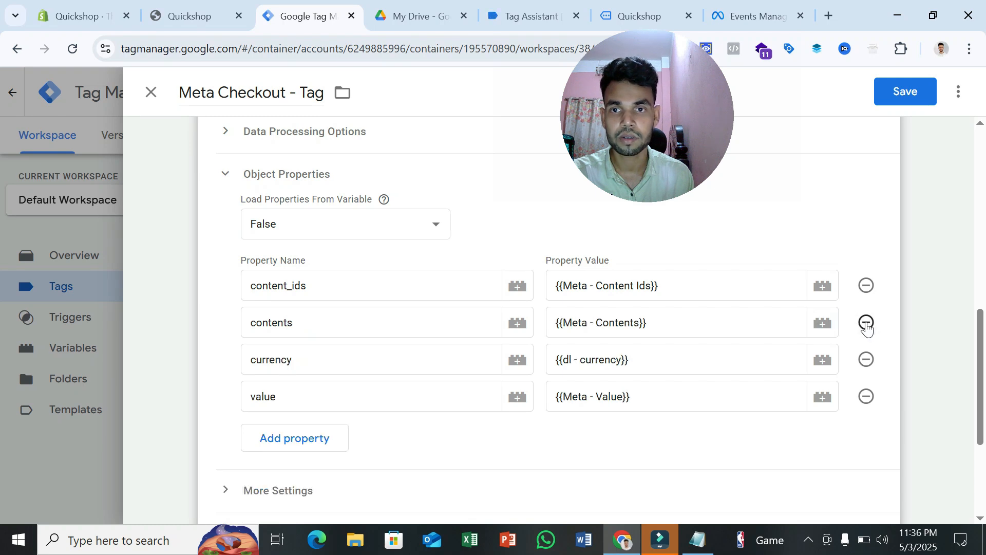
left_click(329, 441)
right_click(325, 436)
left_click(378, 261)
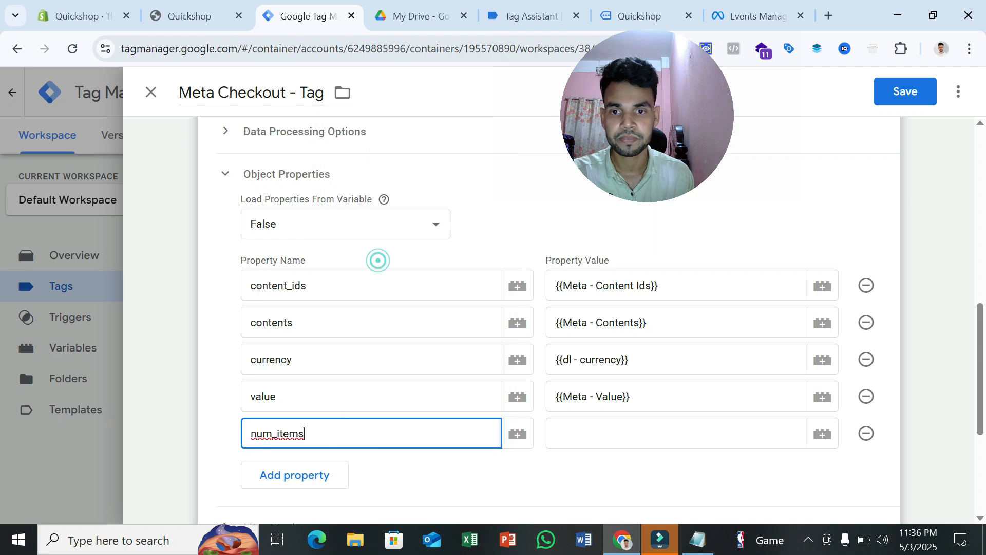
key("Tab")
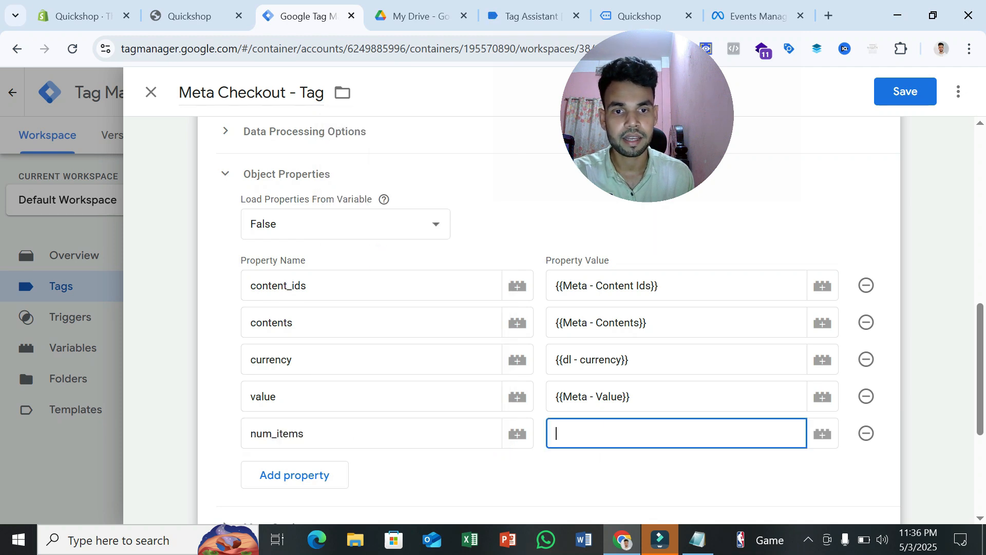
left_click(823, 438)
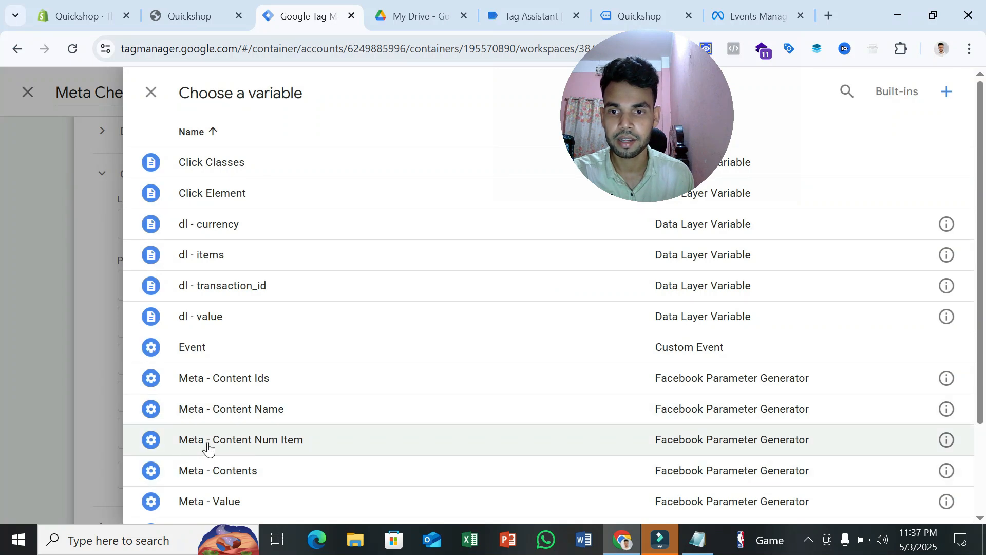
left_click(240, 439)
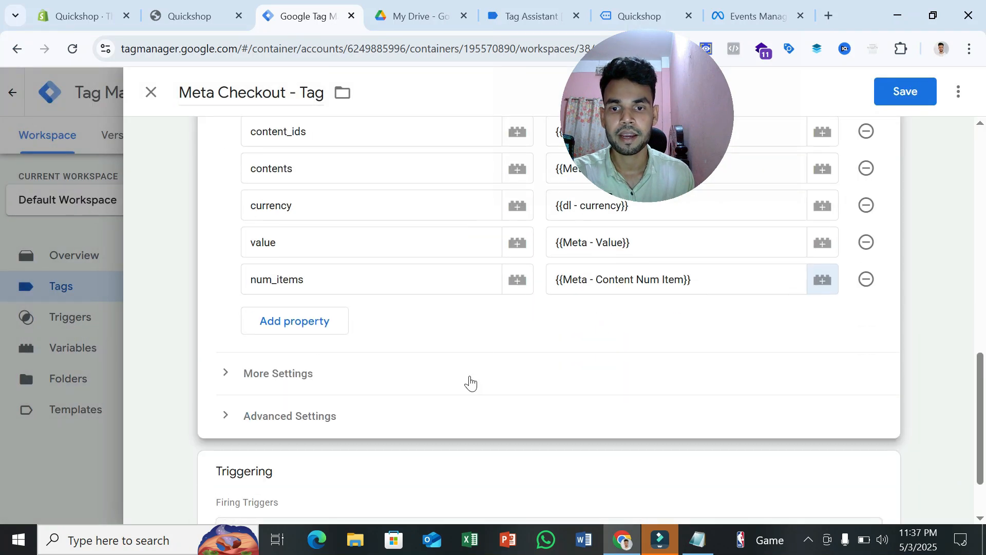
- Review the Meta Checkout tag's configuration and save the tag
scroll(468, 384, "down", 2)
scroll(465, 385, "up", 12)
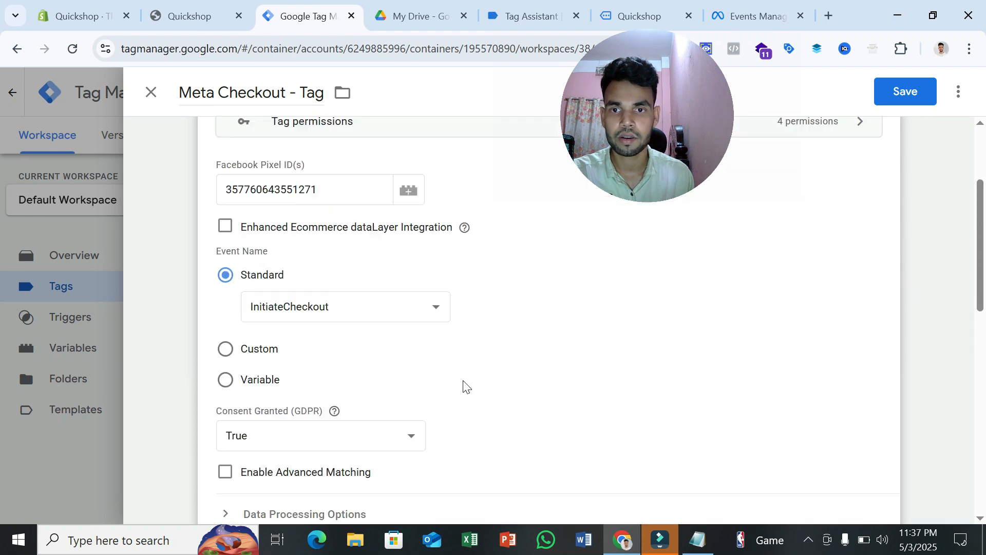
scroll(465, 385, "up", 2)
scroll(465, 386, "up", 2)
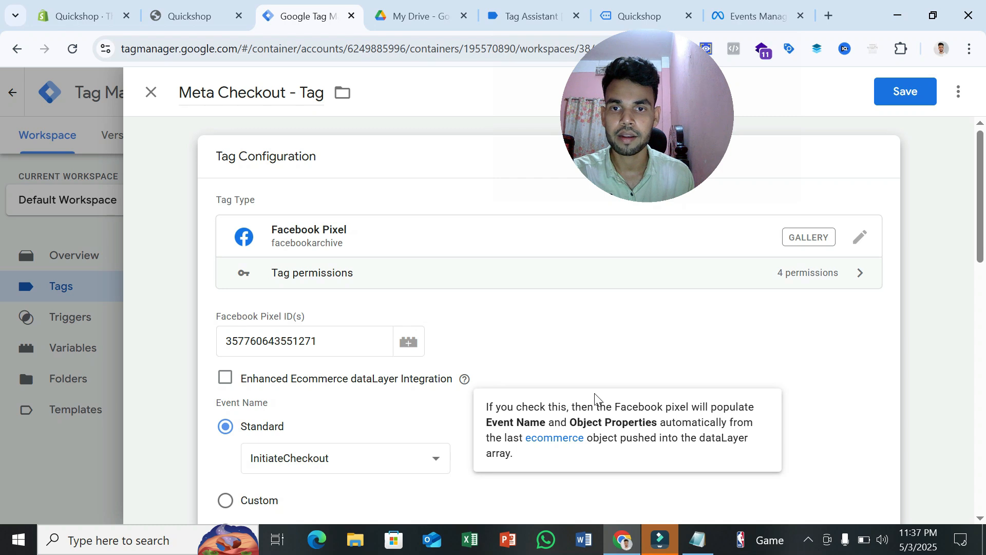
left_click(880, 94)
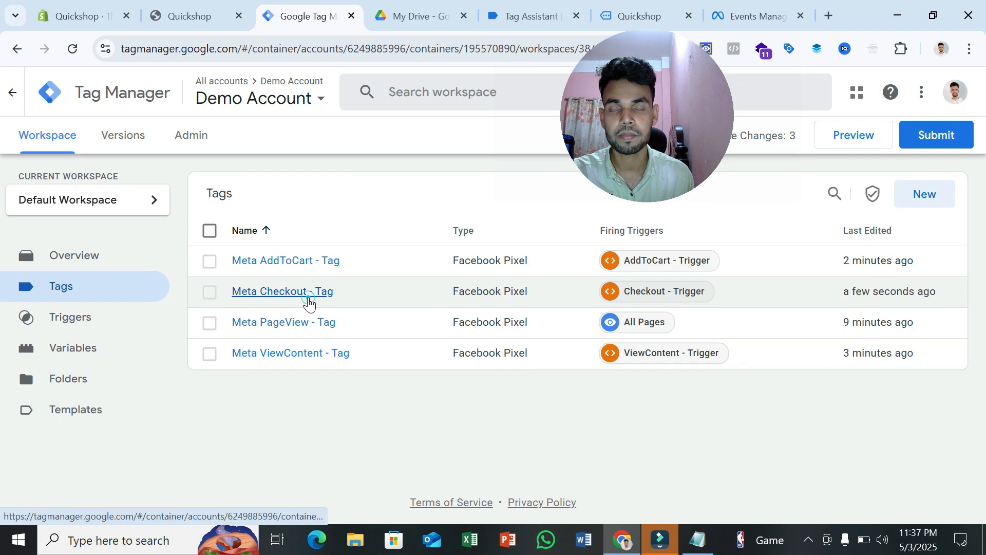
- Duplicate the Meta Checkout tag and name the copy Meta Purchase - Tag
left_click(305, 297)
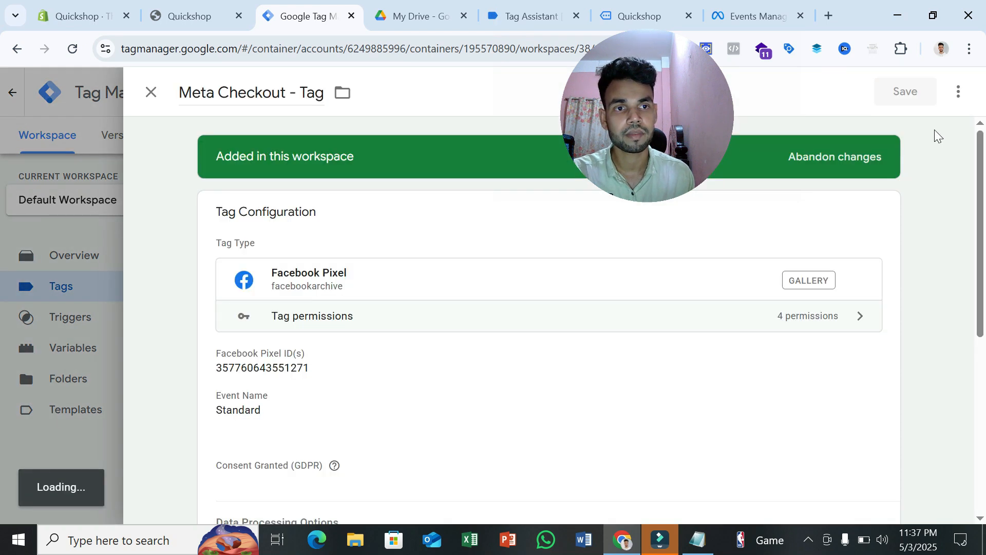
left_click(959, 93)
left_click(934, 138)
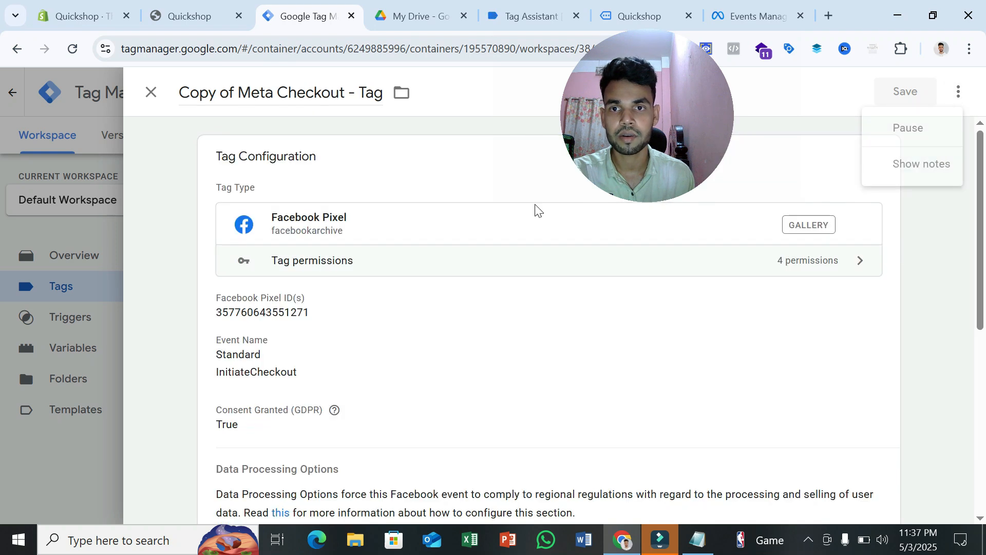
left_click_drag(235, 93, 170, 94)
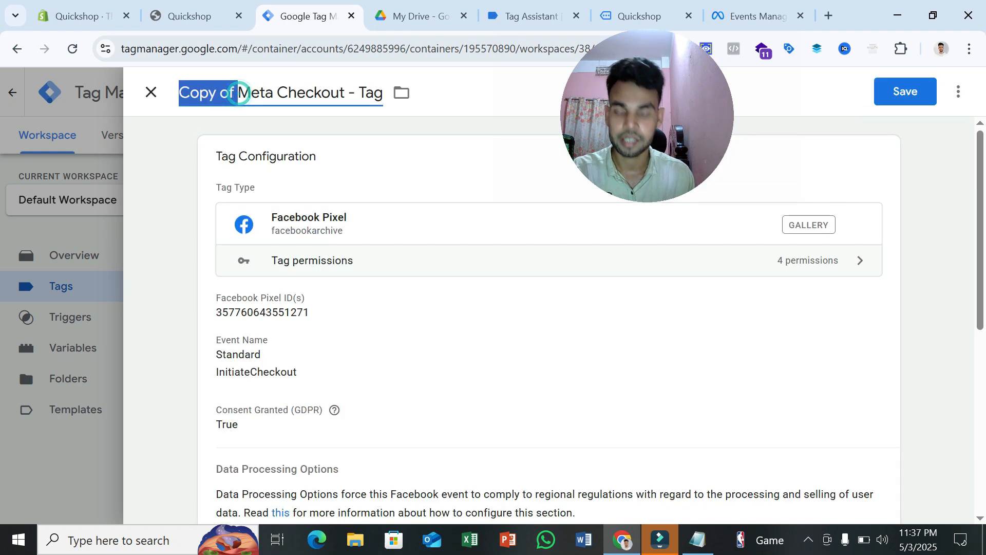
key("BackSpace")
double_click(236, 92)
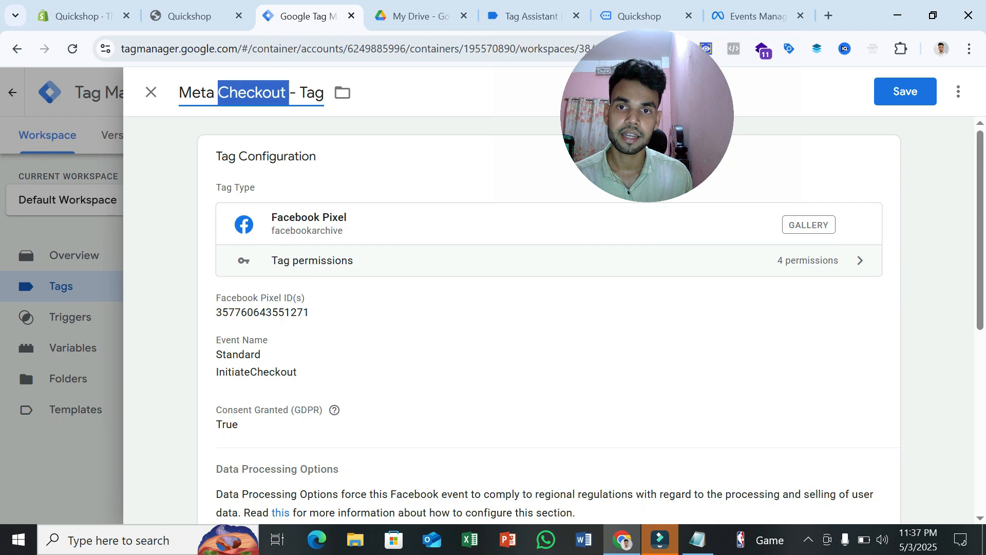
key("BackSpace")
type("Purcha")
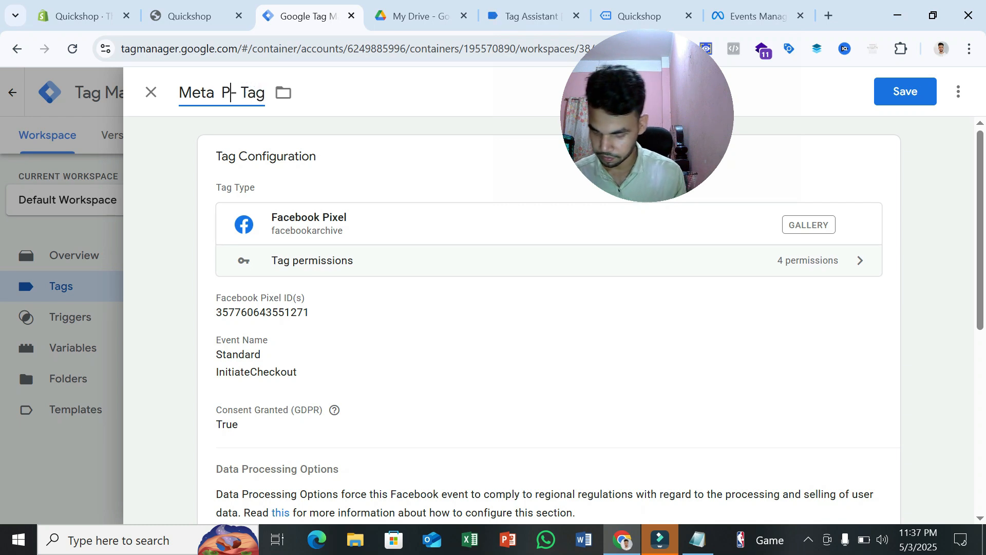
type("se")
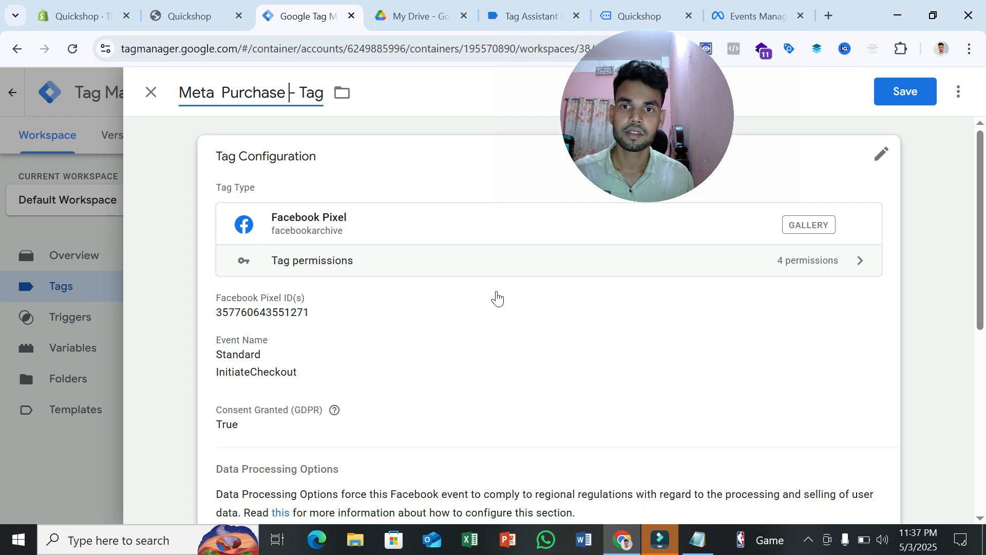
- Change the standard event name of the Meta Purchase tag to Purchase
left_click(439, 367)
scroll(396, 372, "down", 1)
left_click(397, 383)
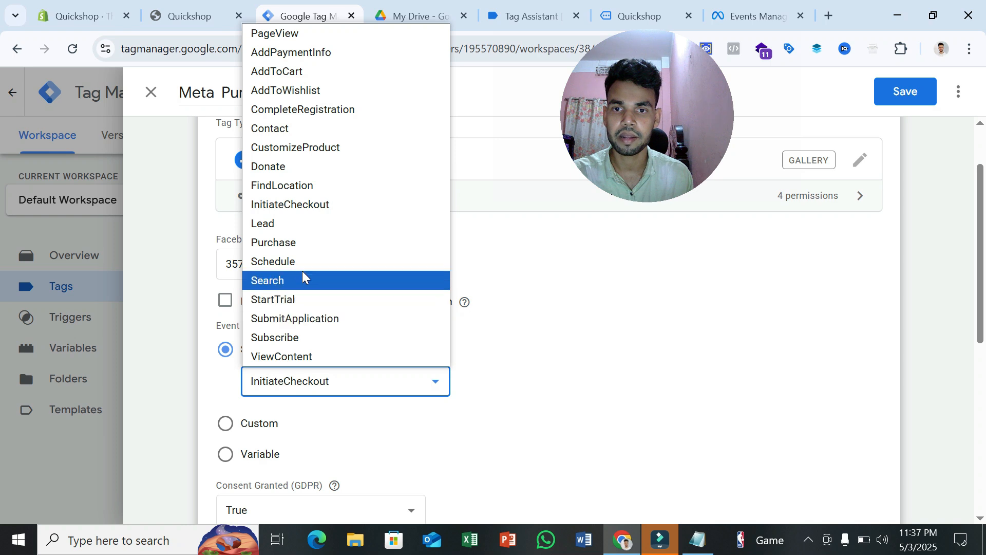
left_click(303, 244)
- Replace the Checkout firing trigger of the Meta Purchase tag with Purchase - Trigger
scroll(568, 368, "down", 7)
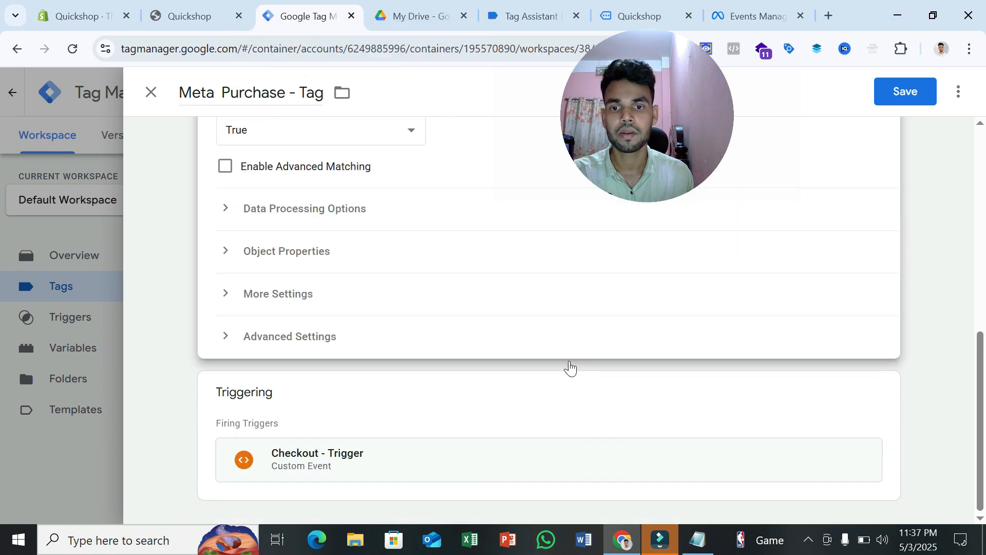
left_click(885, 406)
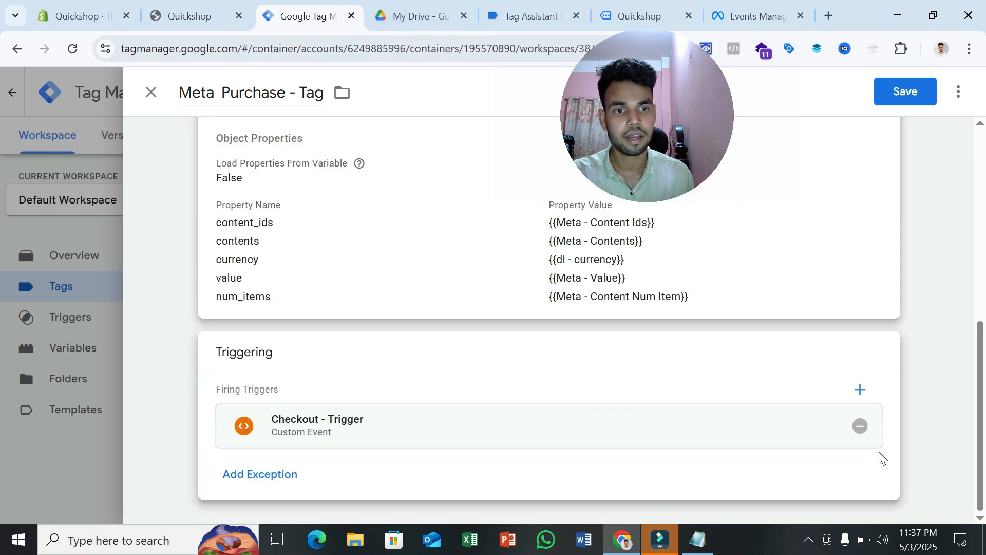
left_click(861, 426)
left_click(643, 414)
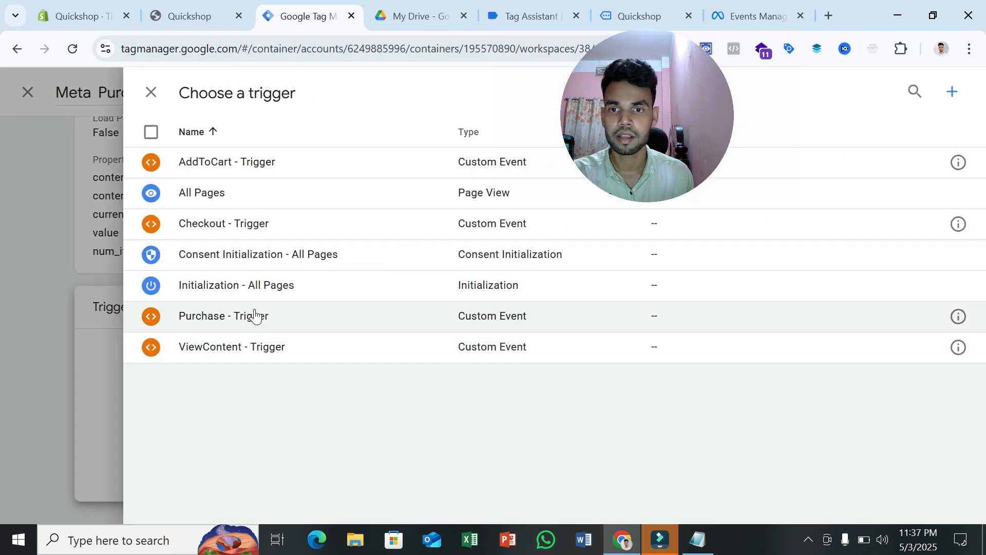
left_click(226, 322)
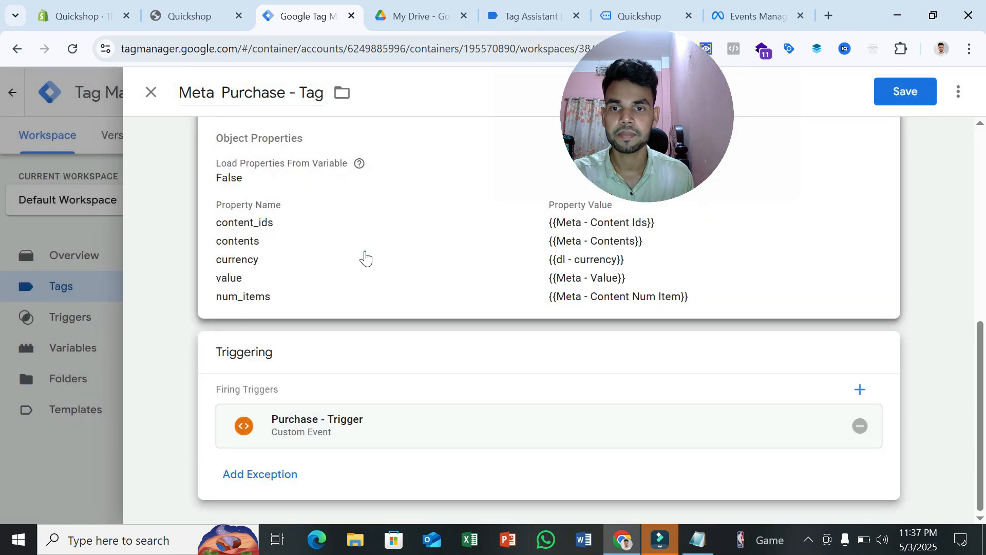
- Open the Meta Purchase tag's configuration for editing and expand its Object Properties
left_click(365, 256)
left_click(341, 260)
scroll(344, 267, "down", 2)
scroll(343, 271, "up", 2)
scroll(324, 318, "down", 2)
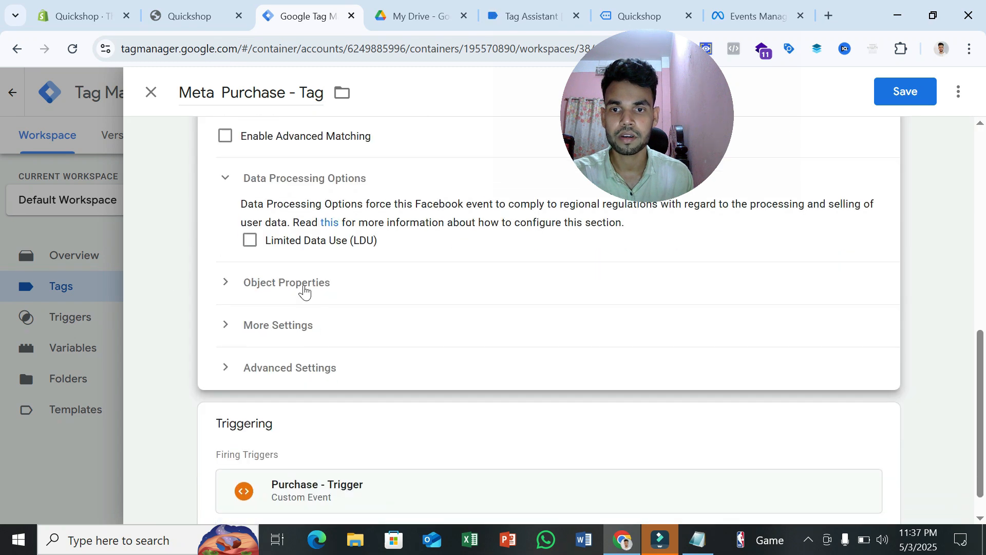
left_click(304, 289)
scroll(346, 295, "down", 4)
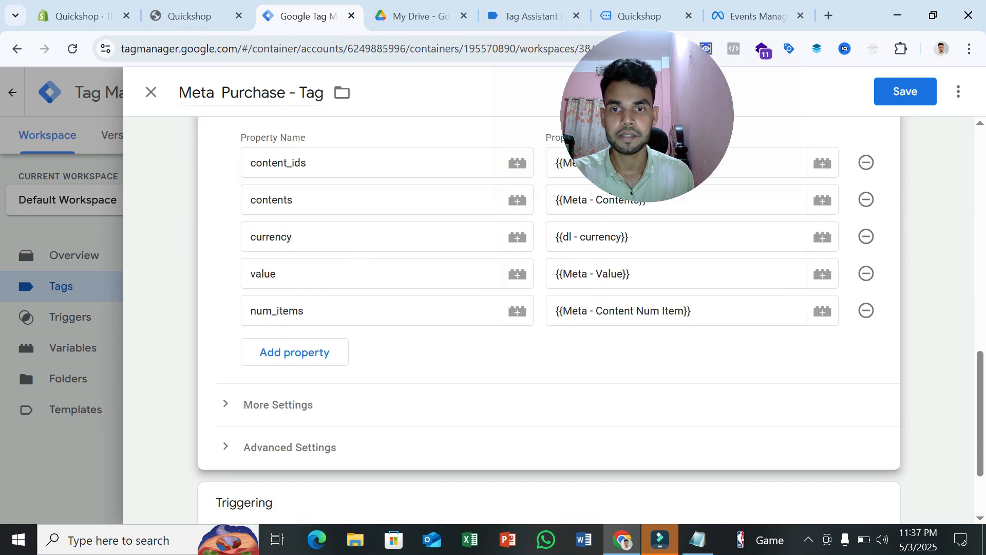
- Add a content_type property to the Meta Purchase tag, copying its name from the Purchase section of the Google Drive checklist
left_click(419, 16)
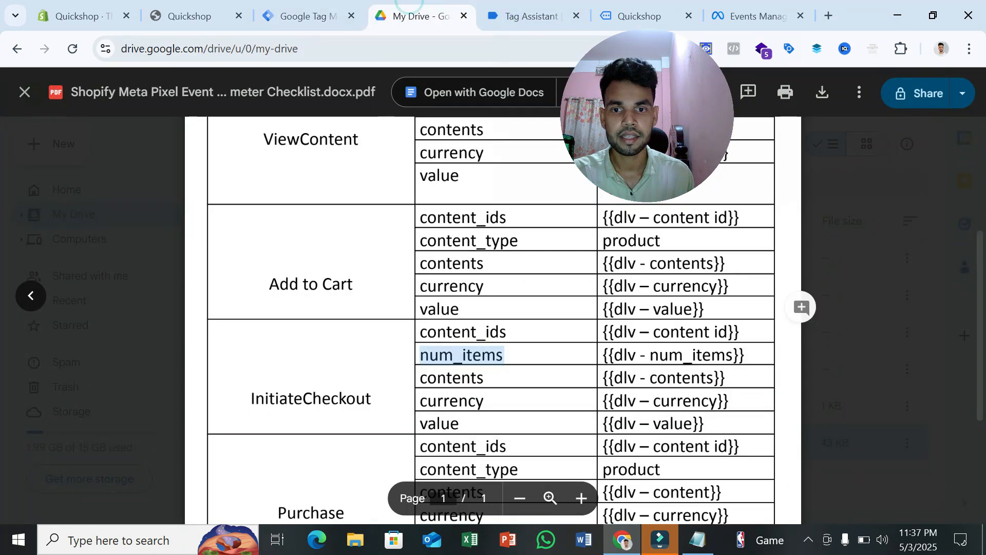
scroll(490, 308, "down", 2)
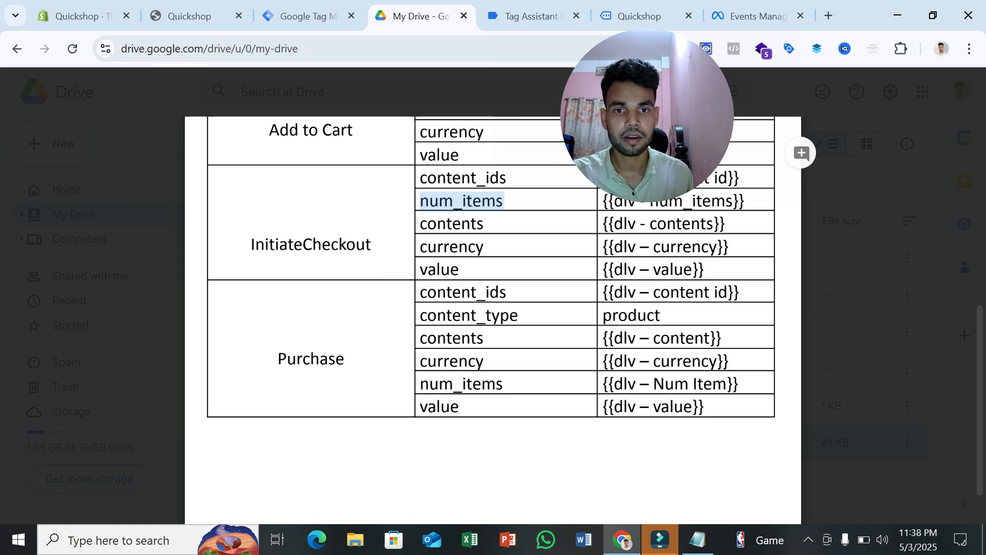
double_click(469, 314)
right_click(467, 322)
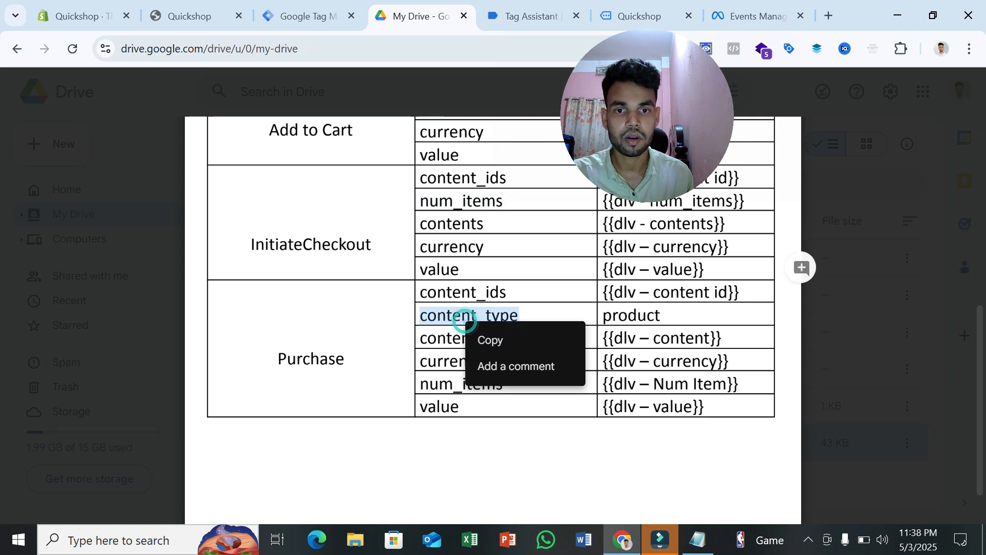
left_click(486, 339)
left_click(259, 6)
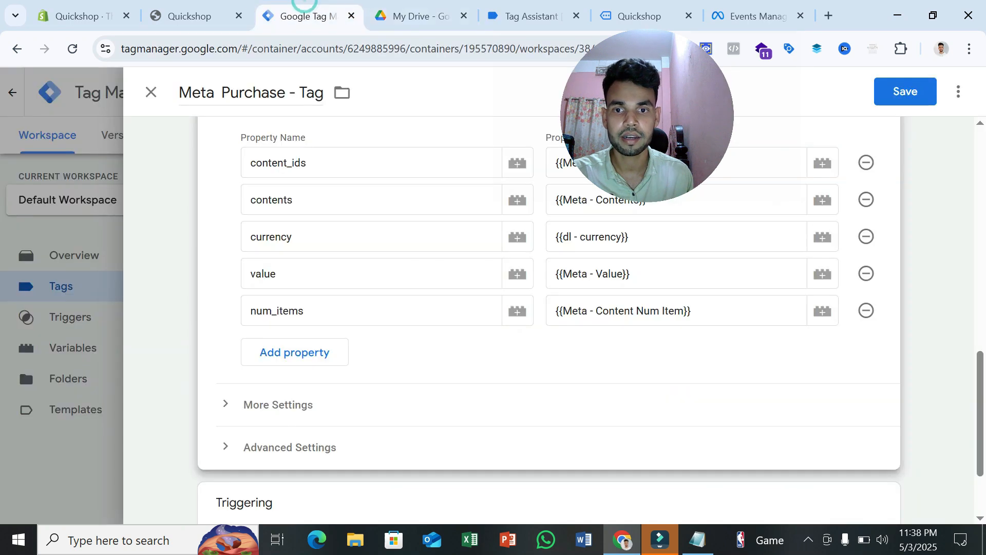
left_click(331, 350)
right_click(331, 345)
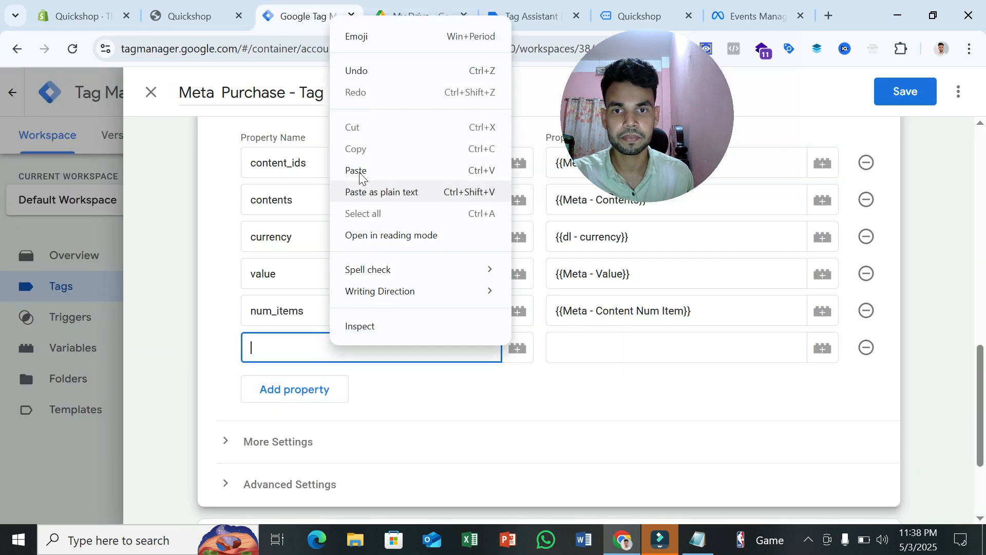
left_click(354, 161)
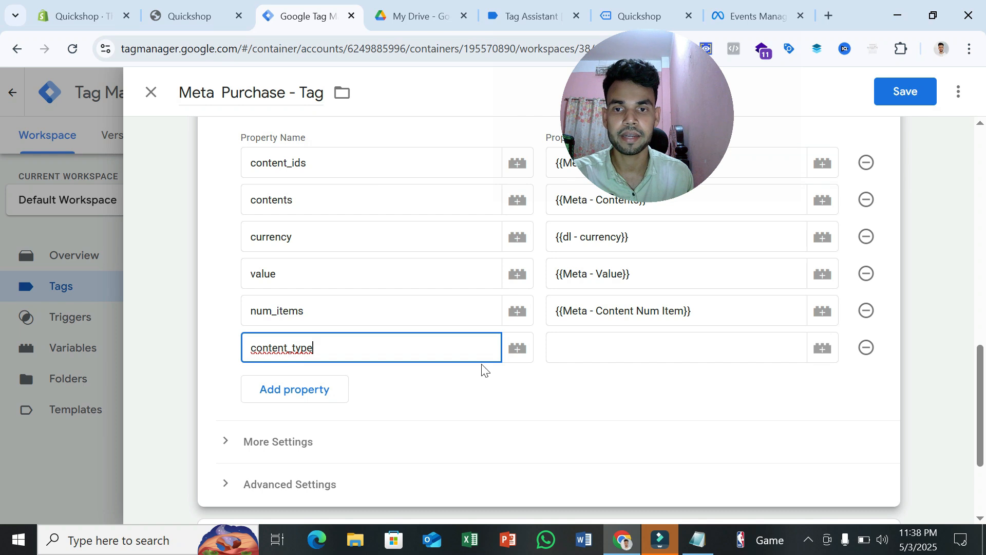
- Check the Purchase parameters in the checklist, set the content_type property's value to product, and save the Meta Purchase tag
left_click(447, 12)
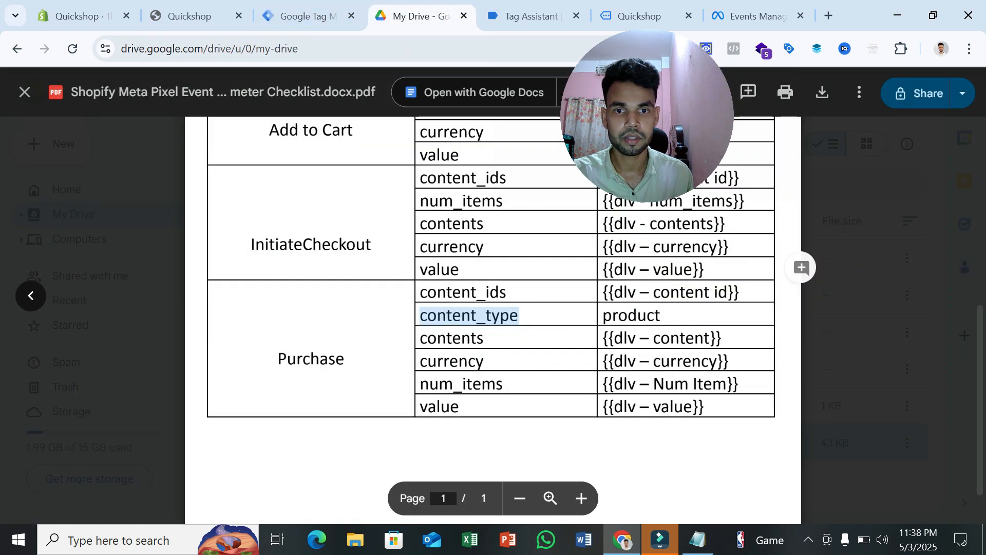
left_click(329, 20)
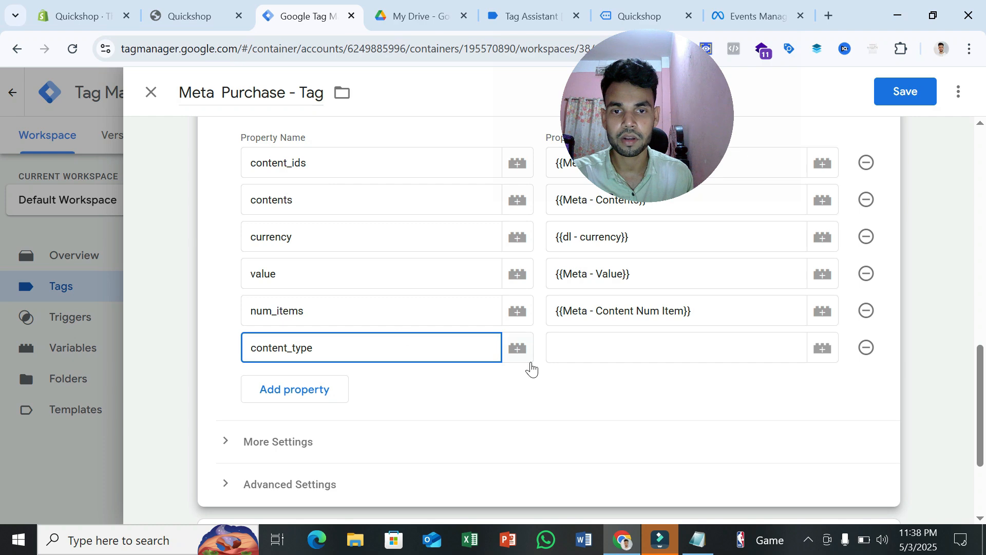
left_click(528, 390)
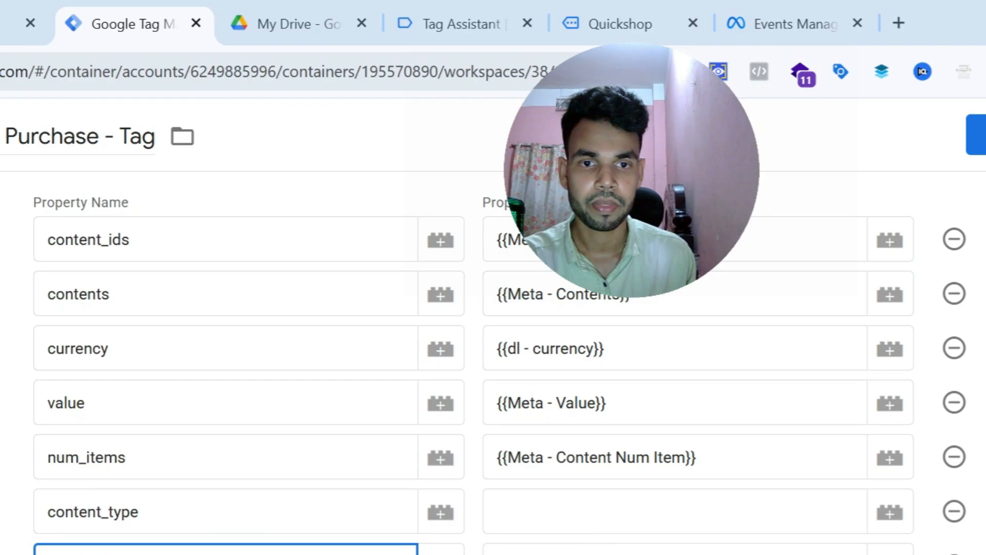
left_click(616, 342)
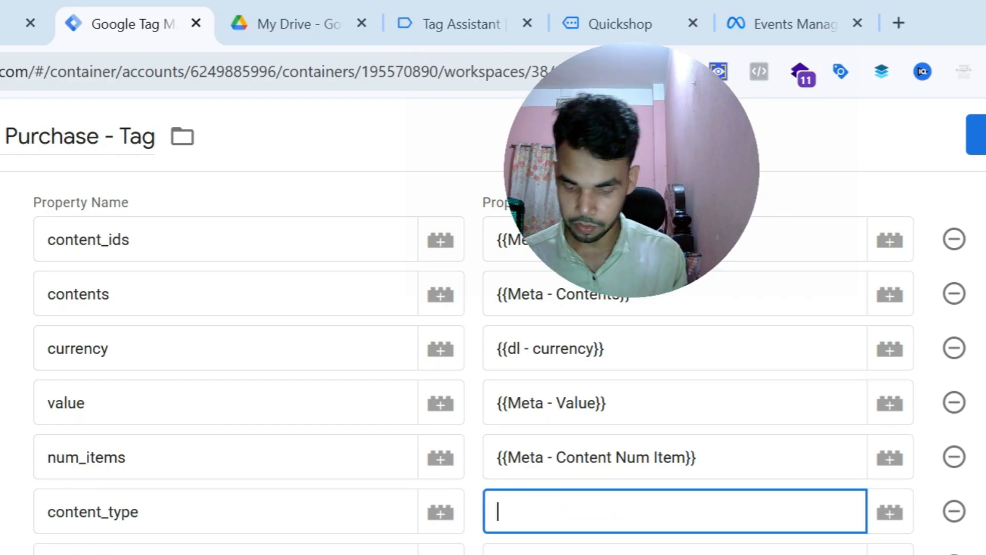
type("product")
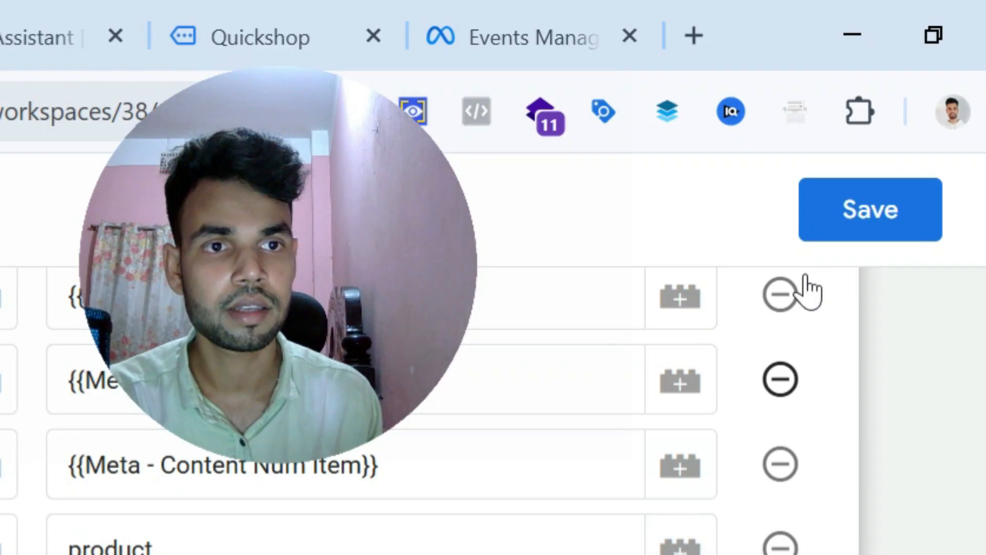
left_click(907, 97)
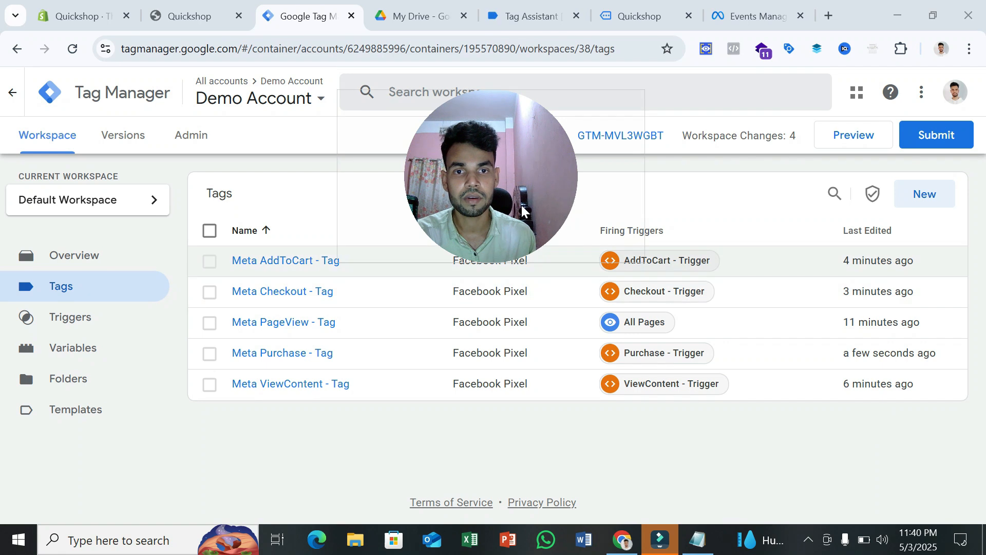
- Open the Selling Plans Ski Wax product page in the Quickshop store and inspect its pixel events with Meta Pixel Helper
left_click(168, 17)
scroll(498, 345, "down", 4)
left_click(407, 268)
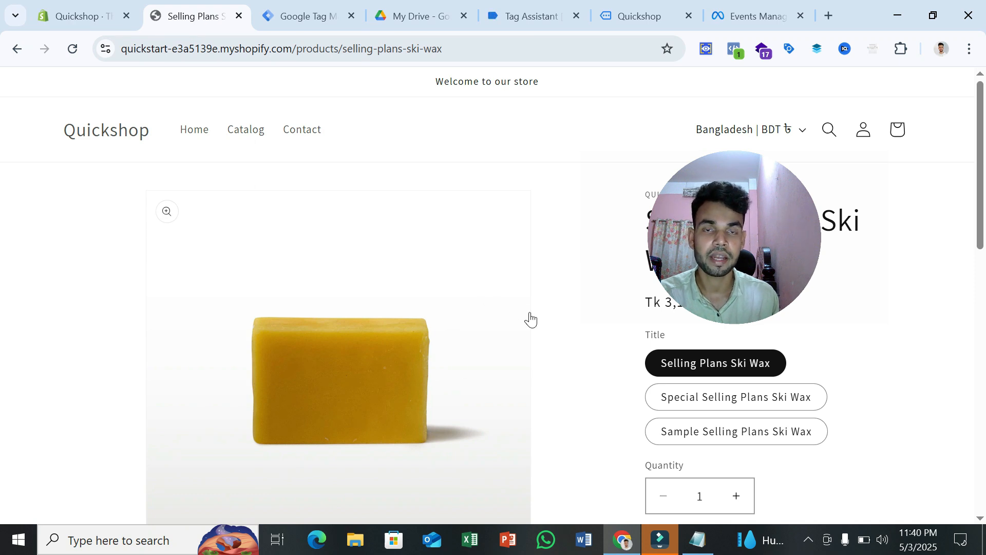
left_click(744, 54)
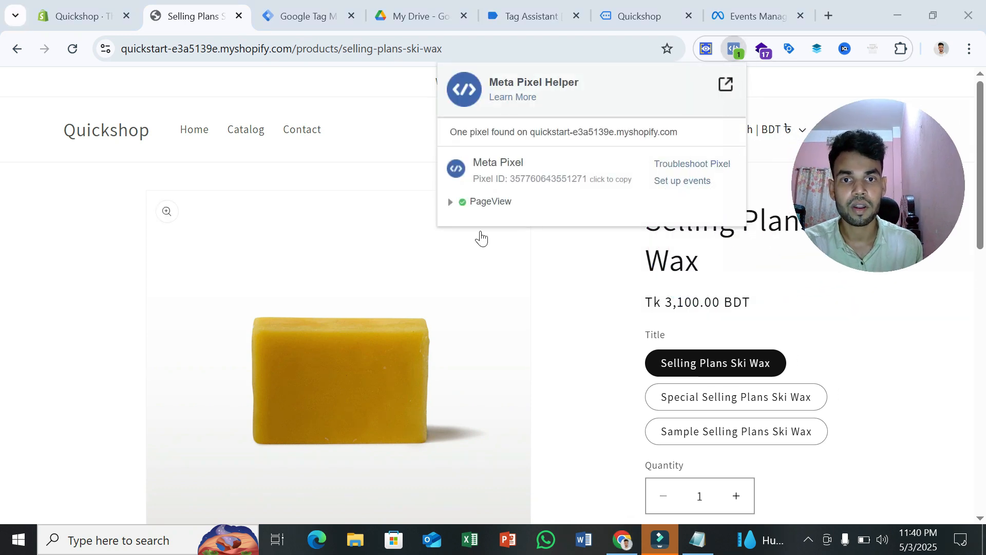
- Add the Selling Plans Ski Wax to the cart and check the page's pixel events again with Meta Pixel Helper
scroll(617, 411, "down", 2)
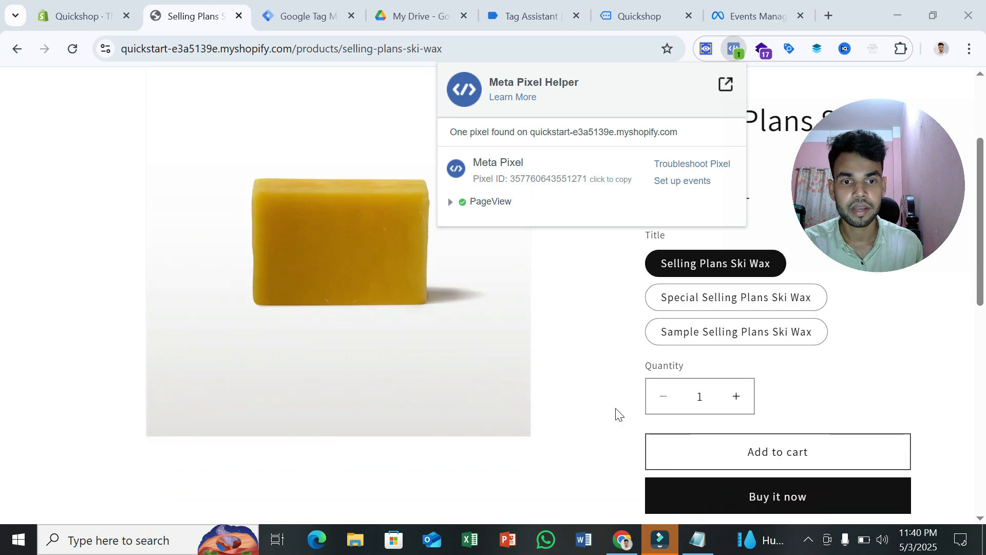
left_click(691, 452)
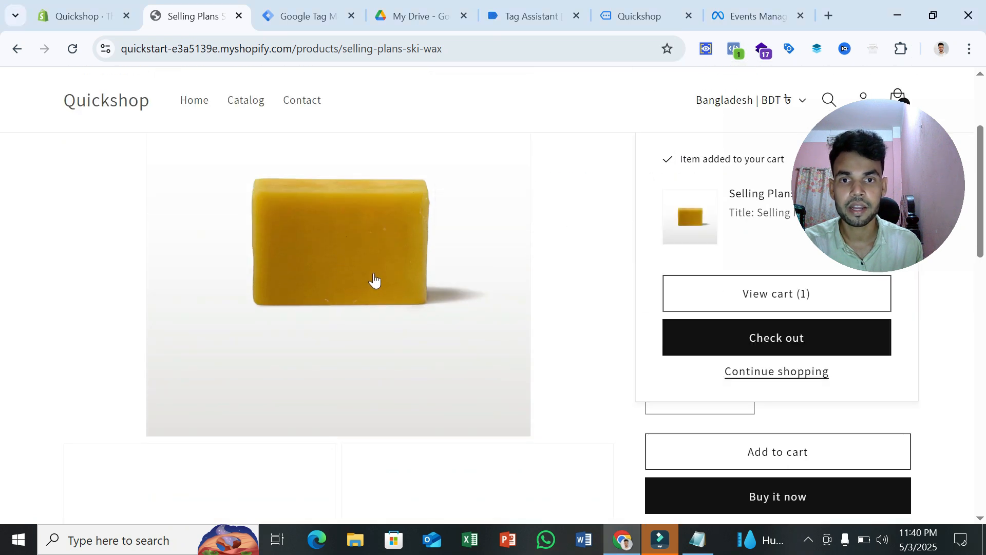
left_click(735, 49)
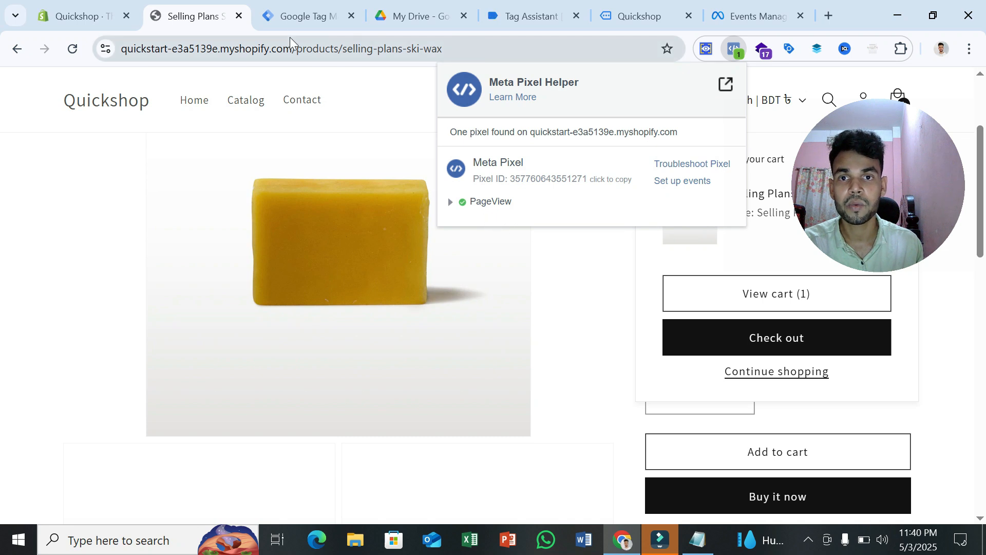
left_click(289, 20)
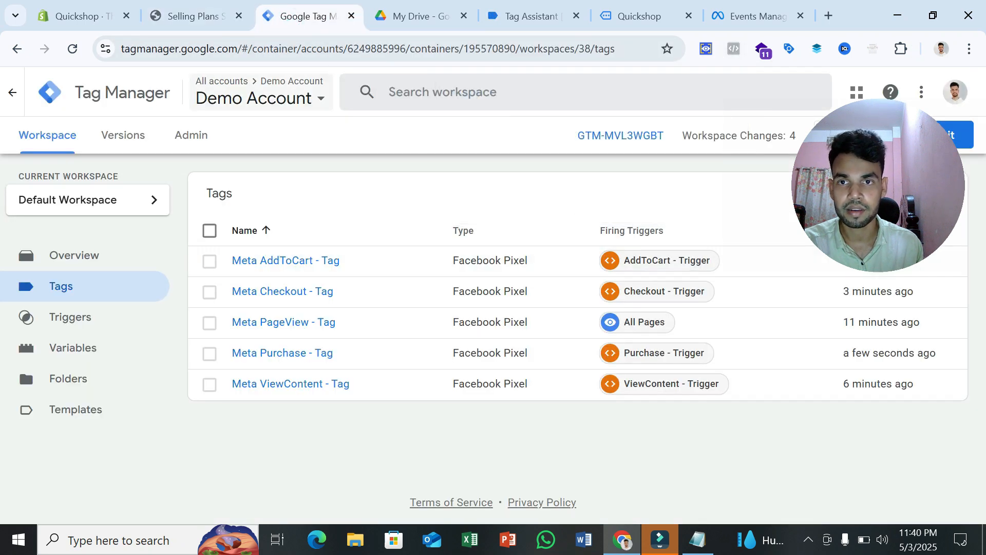
left_click(200, 14)
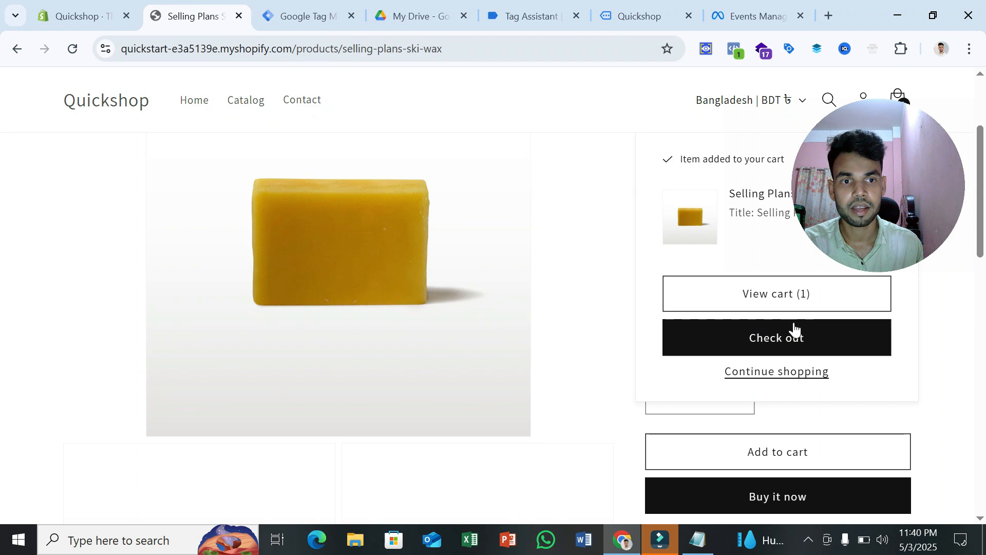
left_click(735, 49)
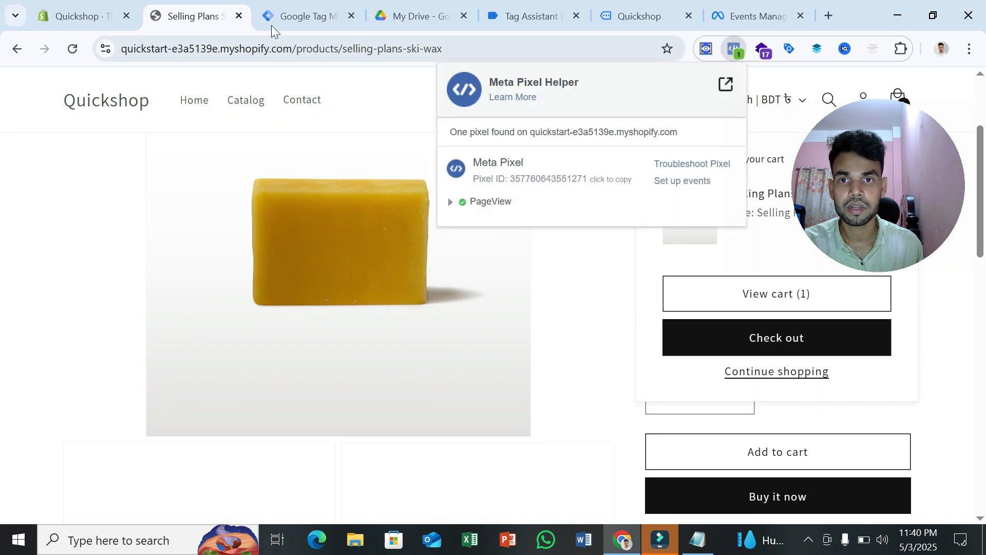
- Submit the workspace changes in Google Tag Manager with the version name Meta Pixel Tracking and publish them
left_click(288, 16)
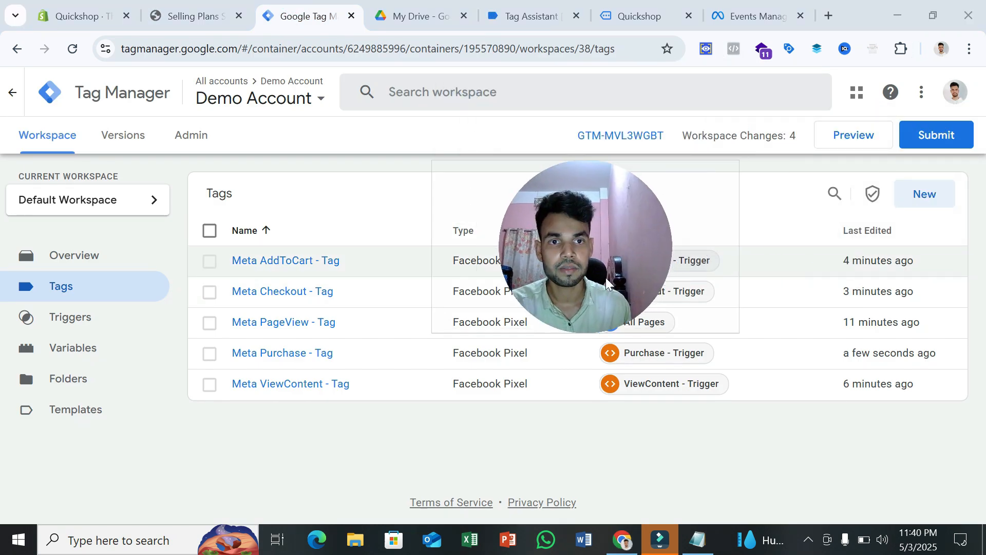
left_click(926, 137)
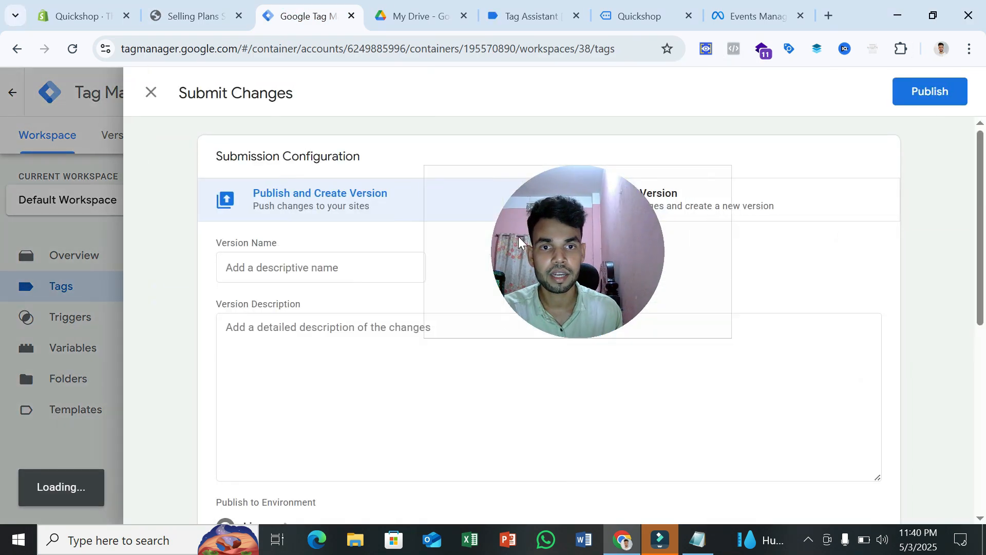
left_click(313, 270)
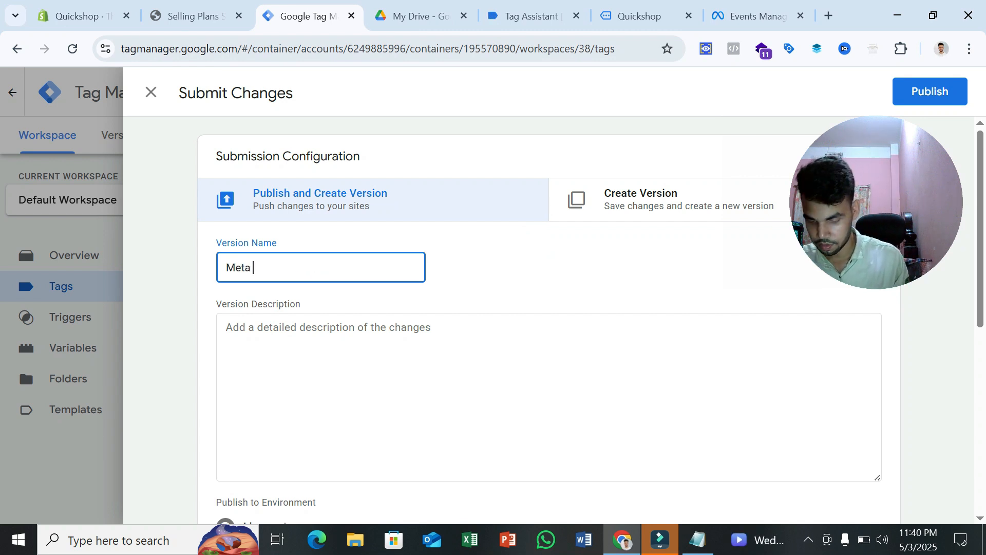
type("Meta Pixel Tracking")
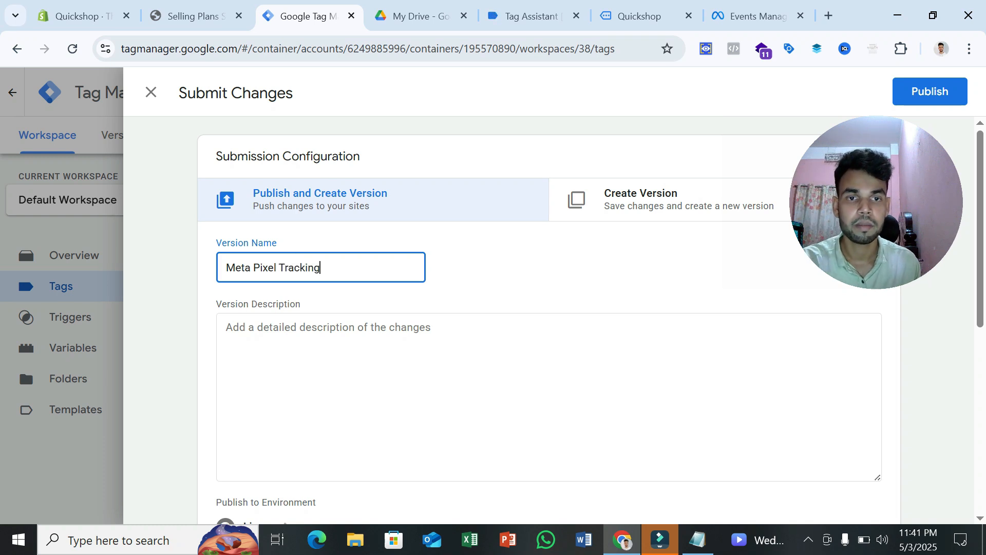
left_click_drag(852, 262, 642, 322)
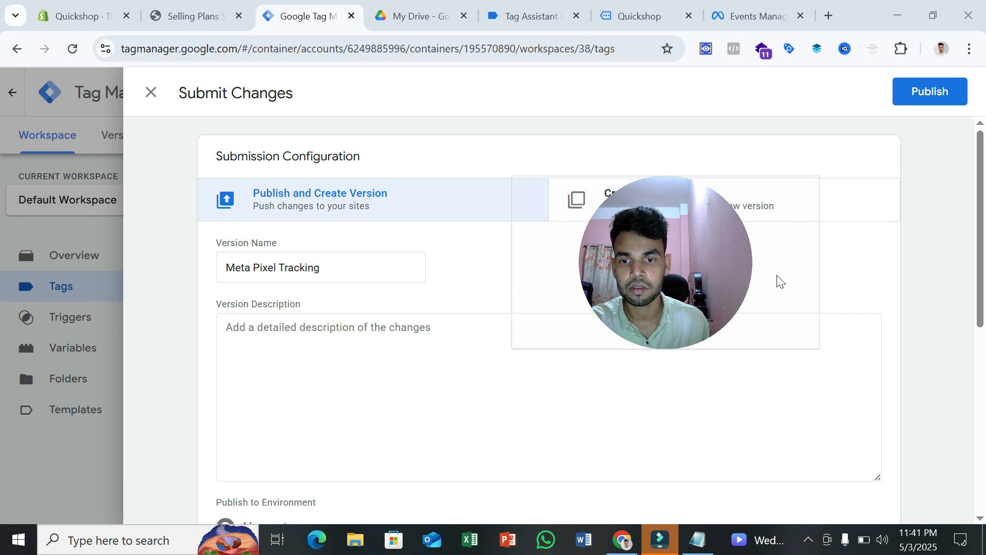
left_click(925, 91)
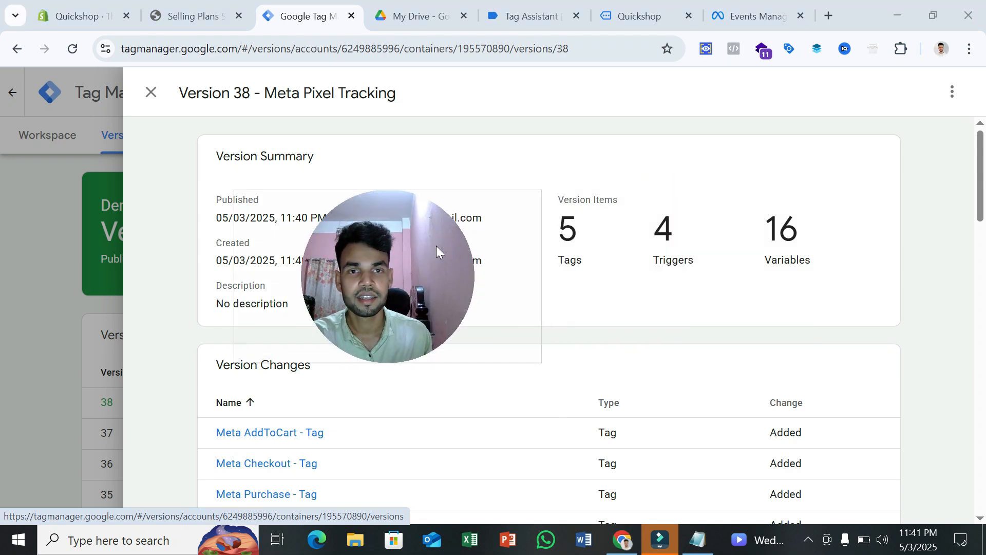
- Close the published version's details and return to the container's workspace
left_click(150, 94)
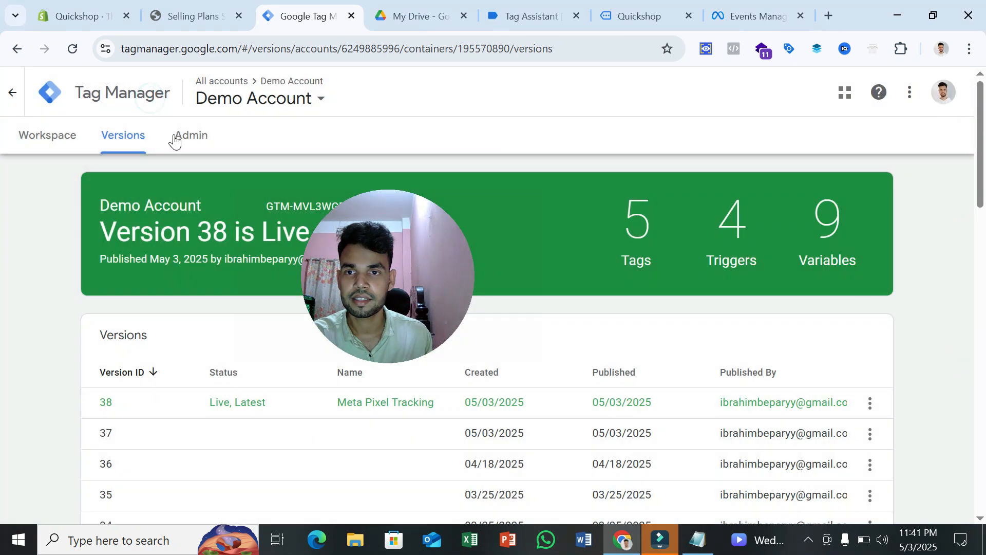
left_click(200, 149)
left_click(48, 137)
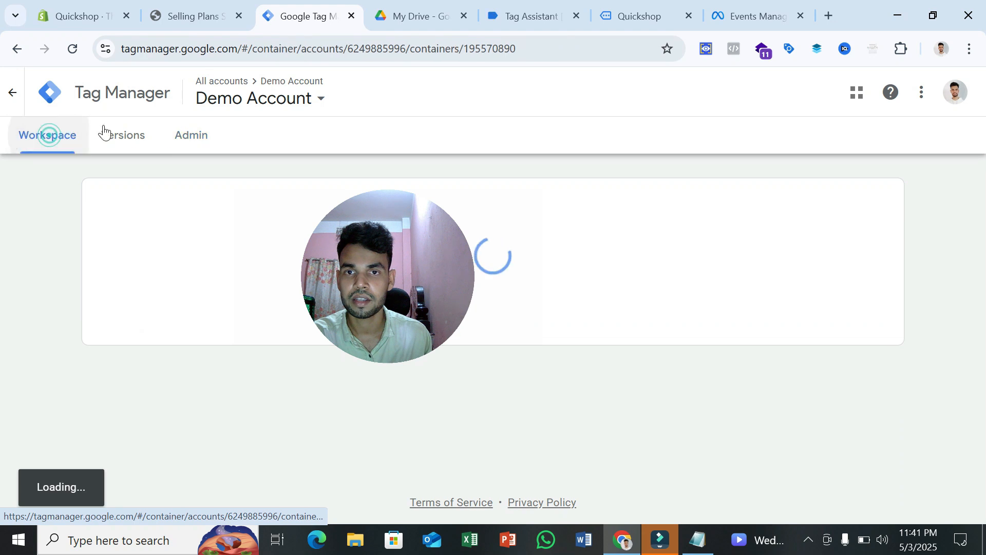
- Close the Tag Assistant, Quickshop preview and Google Drive browser tabs, keeping Meta Events Manager open
left_click(565, 6)
left_click(578, 16)
left_click(562, 151)
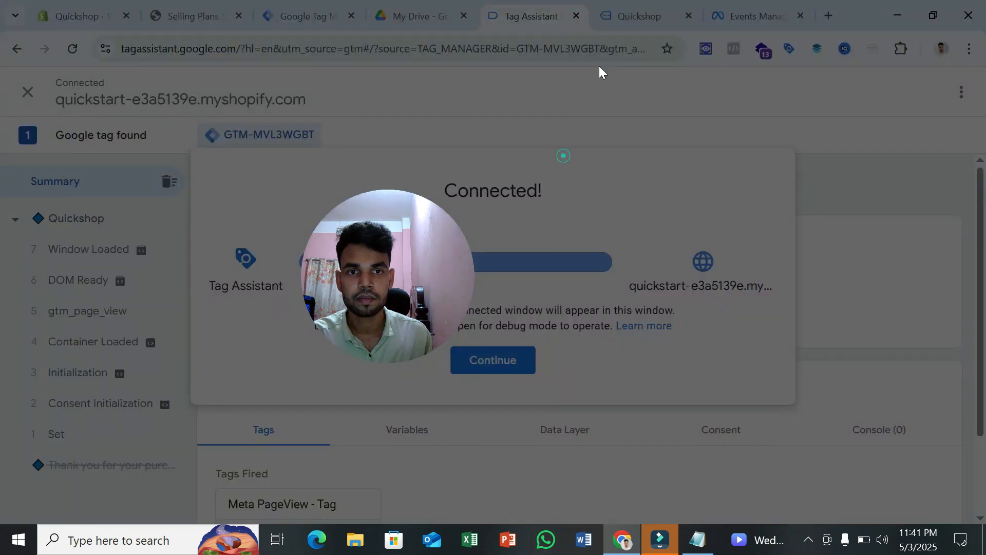
left_click(671, 21)
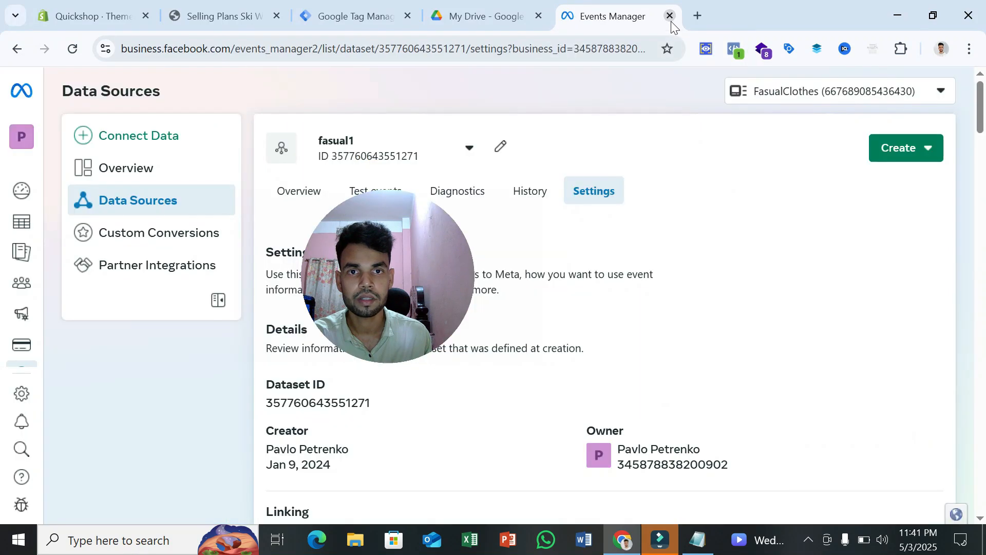
left_click_drag(455, 237, 691, 267)
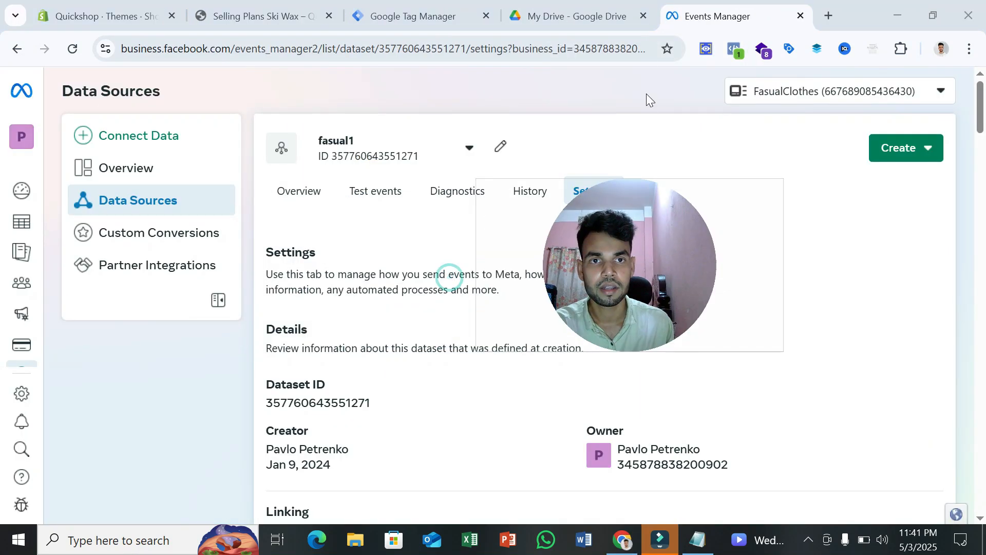
left_click(646, 12)
- Open the Test events page of the fasual1 dataset in Meta Events Manager
left_click_drag(645, 273, 613, 184)
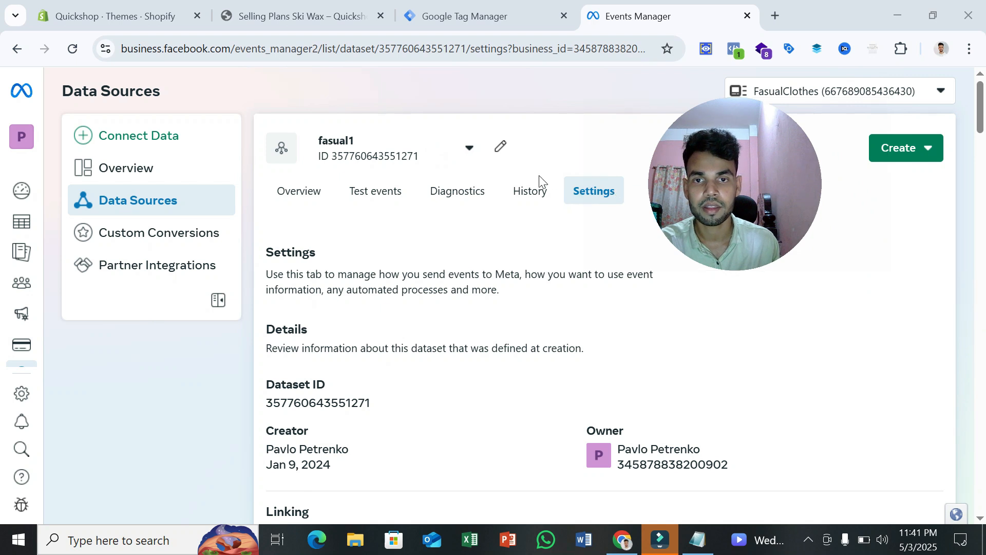
left_click(376, 198)
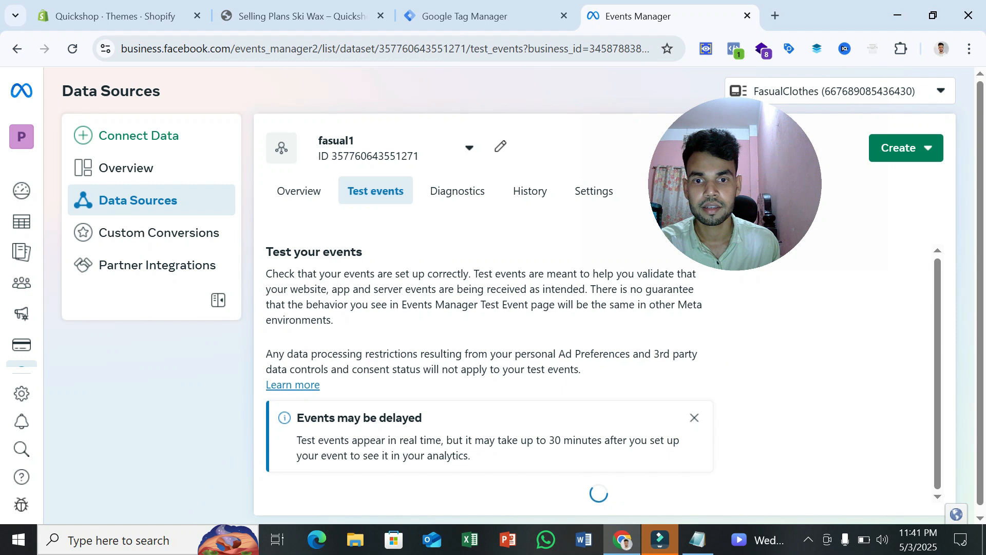
scroll(561, 346, "down", 2)
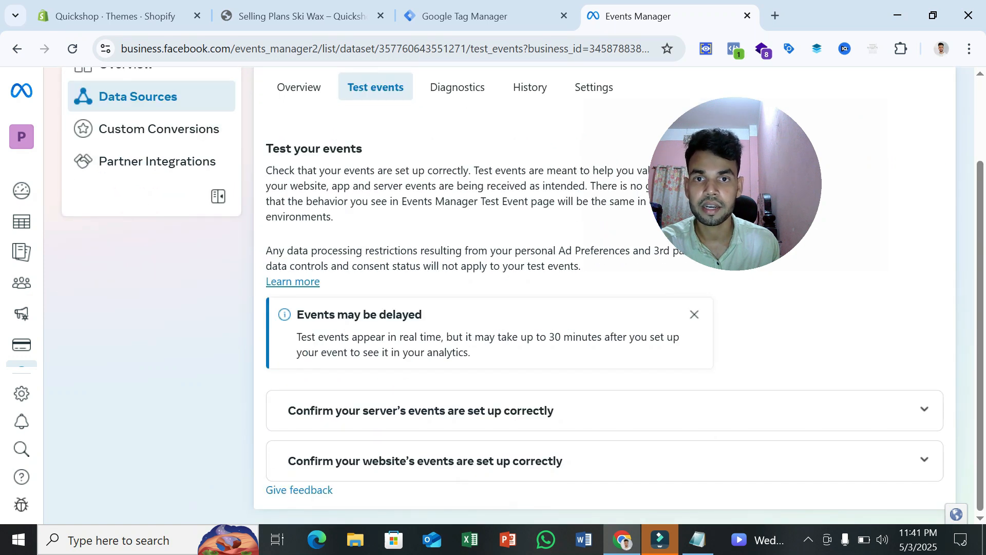
scroll(521, 323, "up", 2)
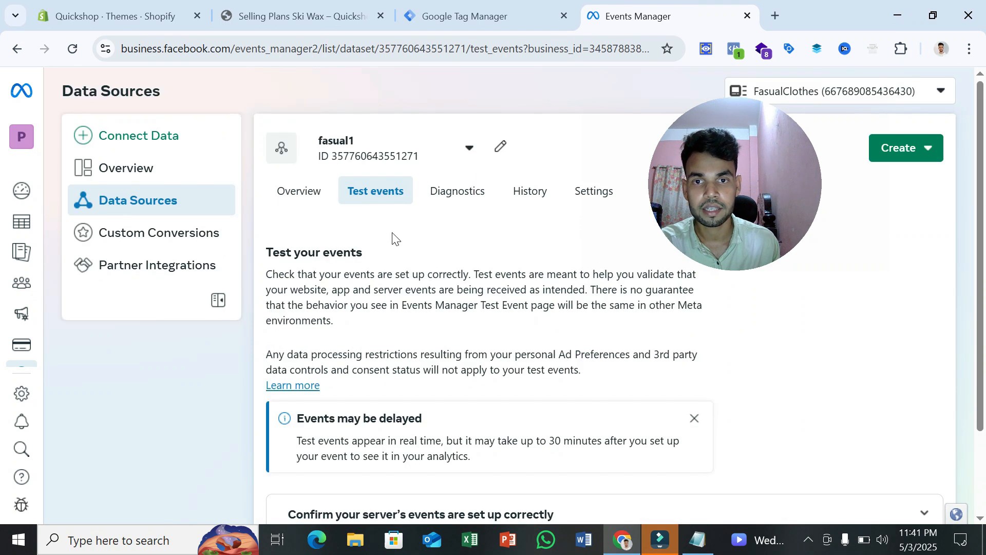
scroll(396, 240, "down", 2)
left_click(464, 17)
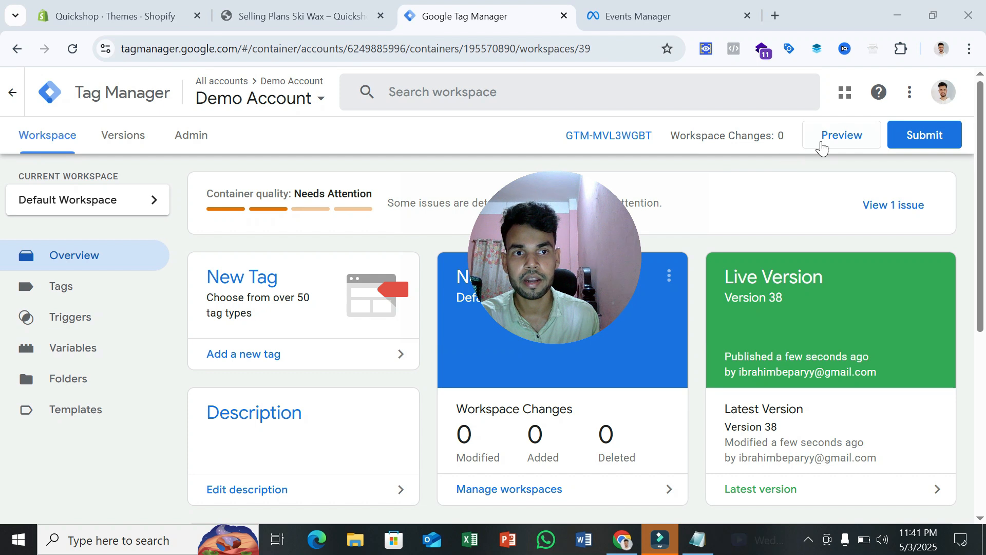
left_click(821, 143)
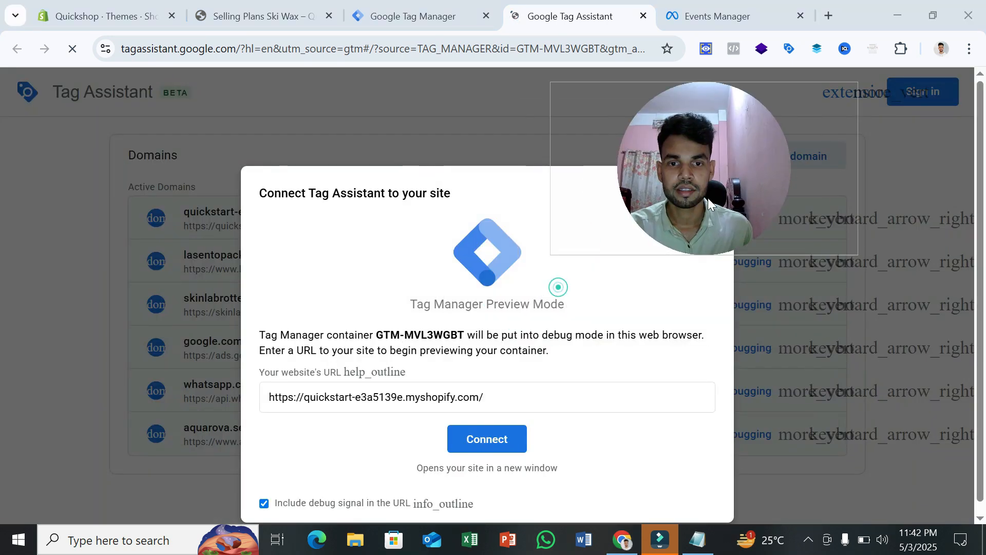
left_click(487, 439)
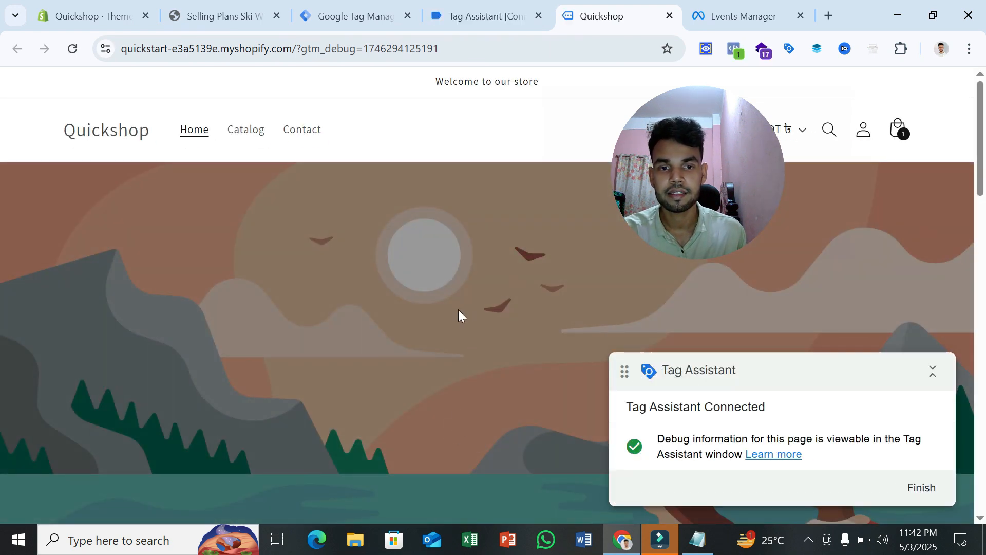
- Browse to the store's featured products, and check the events received on the Test events page in Meta Events Manager
scroll(457, 310, "down", 10)
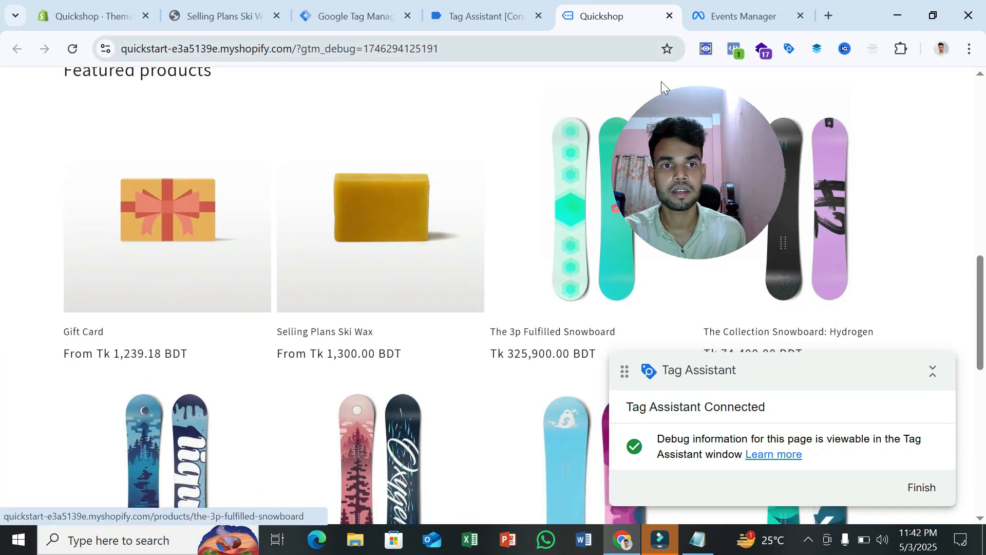
left_click(722, 20)
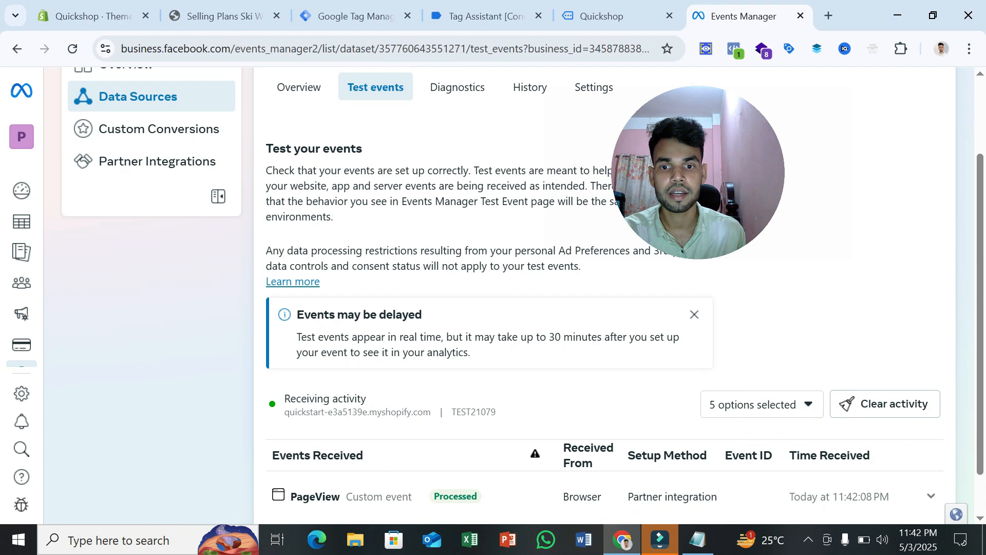
scroll(361, 458, "down", 2)
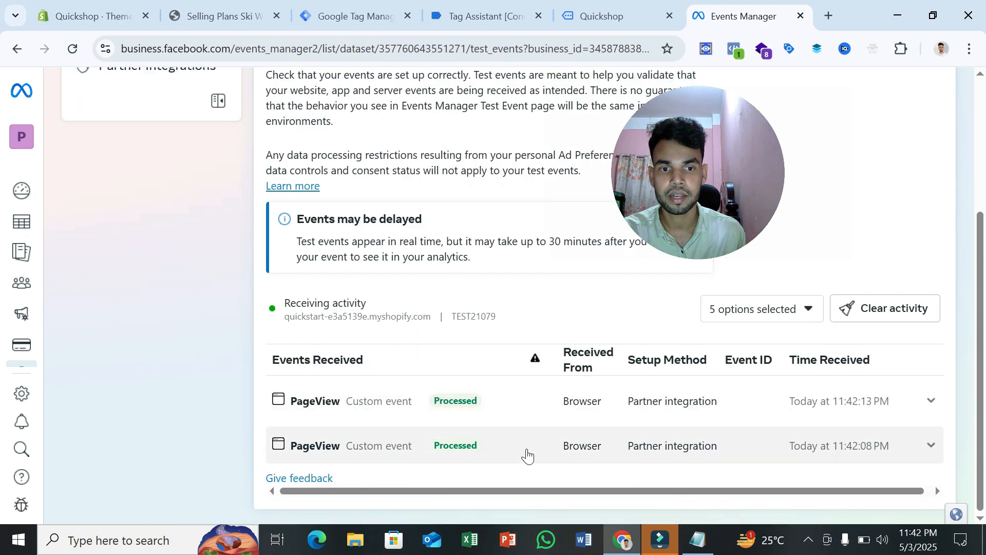
- Open the Selling Plans Ski Wax product page in the store and check the received events in Meta Events Manager
left_click(609, 16)
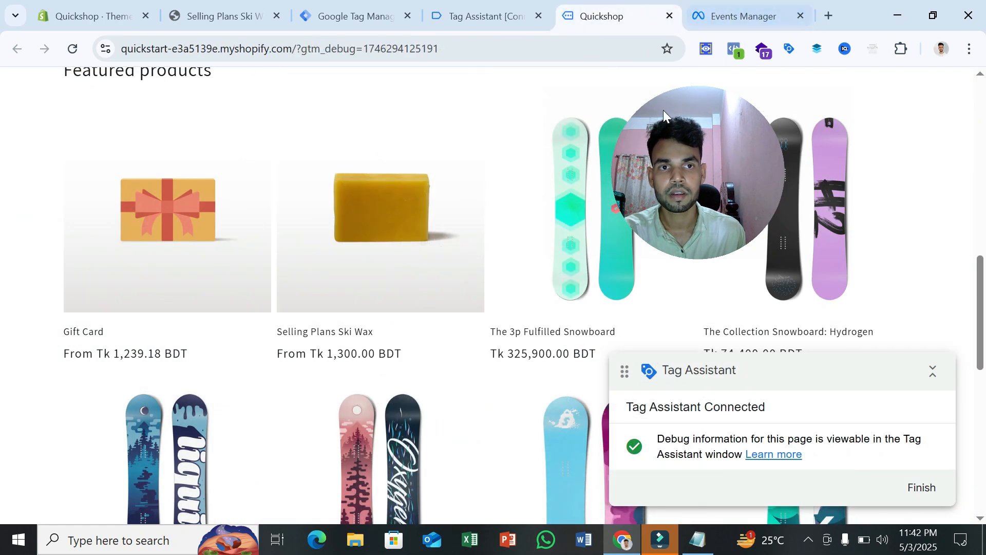
scroll(452, 195, "down", 4)
scroll(432, 201, "up", 3)
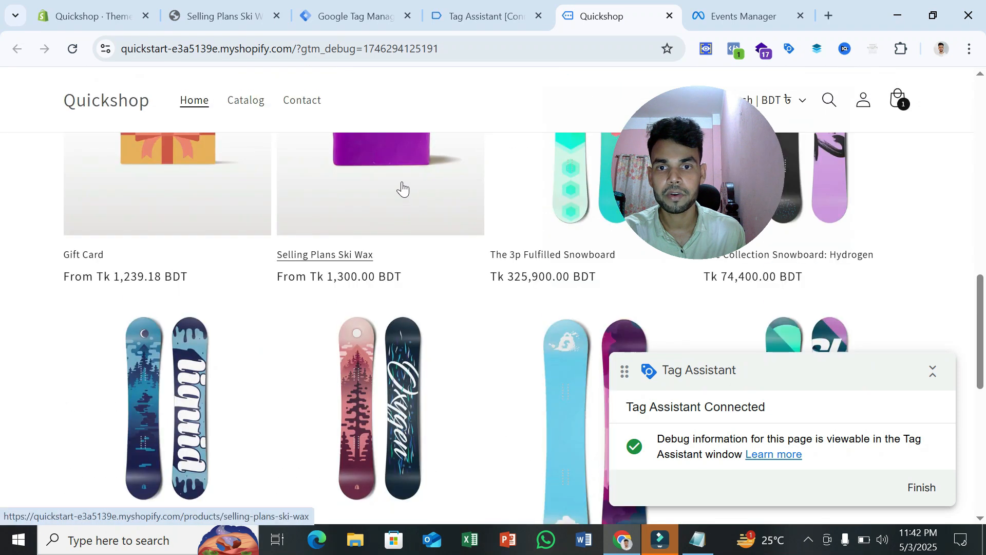
scroll(405, 191, "down", 2)
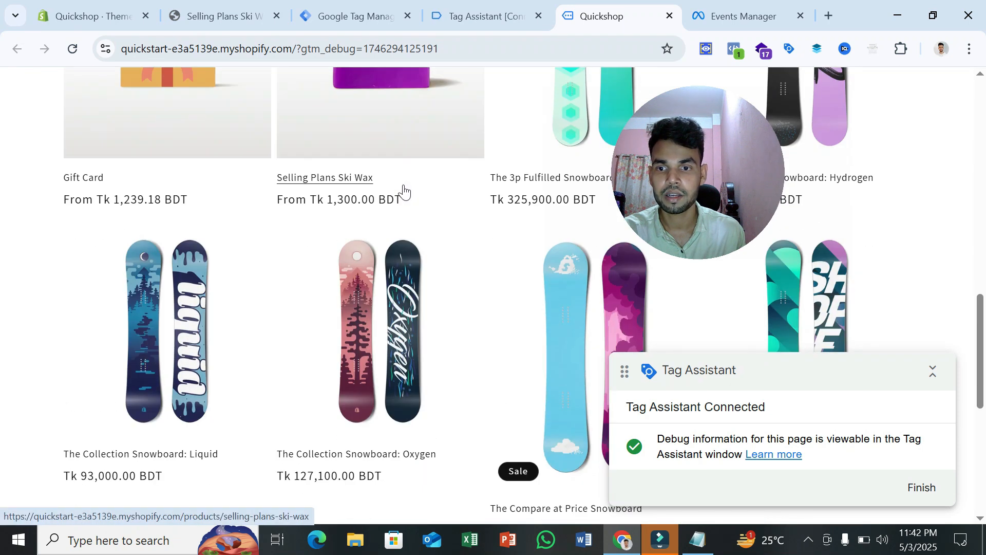
scroll(404, 191, "up", 3)
left_click(315, 201)
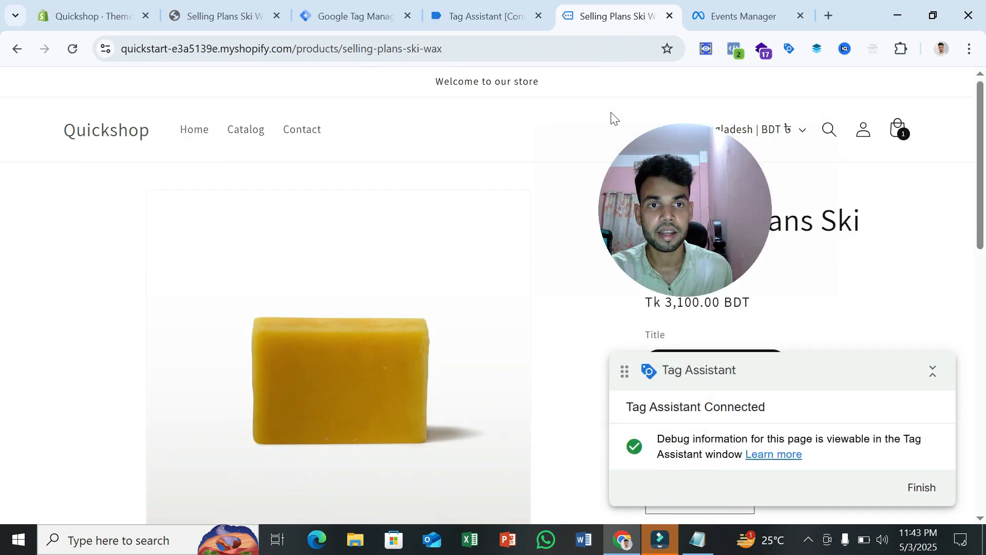
left_click(740, 16)
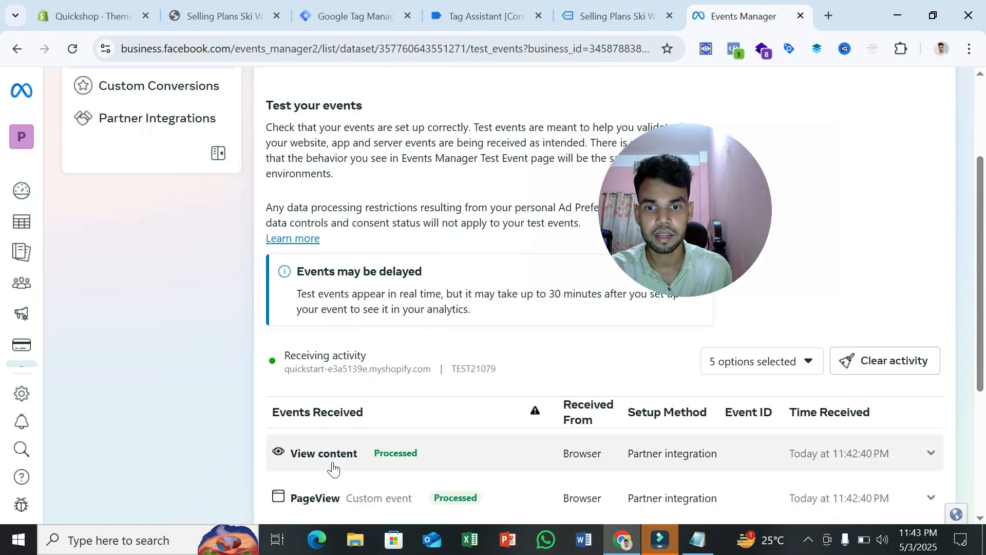
- Return to the Selling Plans Ski Wax product page and move the Tag Assistant badge away from the purchase options
left_click(588, 11)
left_click(929, 379)
left_click_drag(929, 379, 602, 296)
scroll(744, 452, "down", 3)
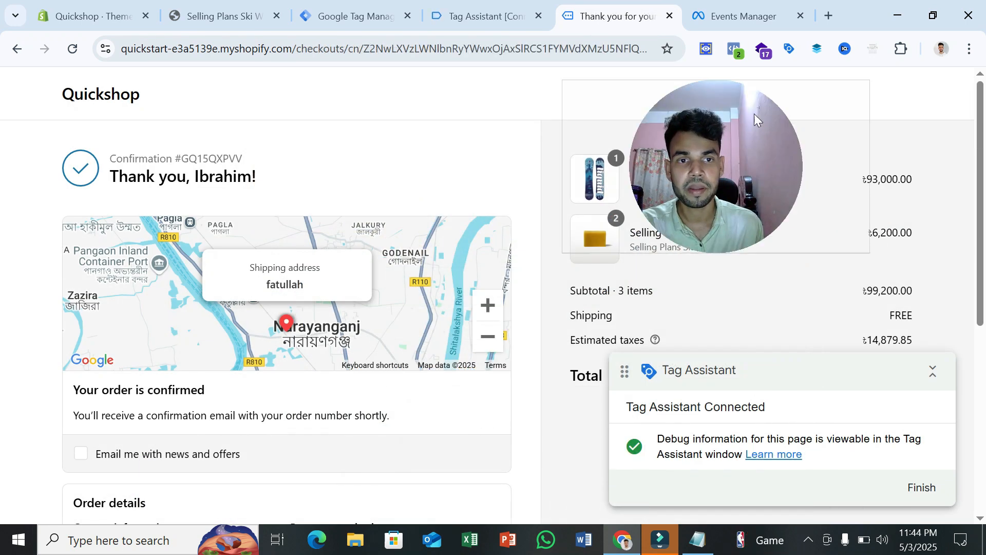
- Examine all parameters of the received Purchase event in Meta Events Manager, and return to the store's order confirmation page
left_click(730, 16)
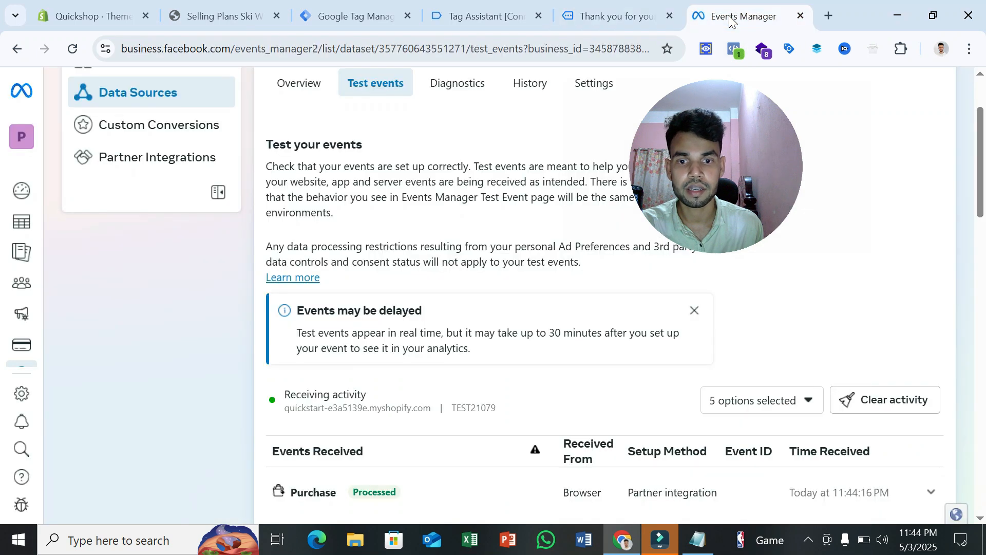
left_click(708, 494)
scroll(708, 492, "down", 1)
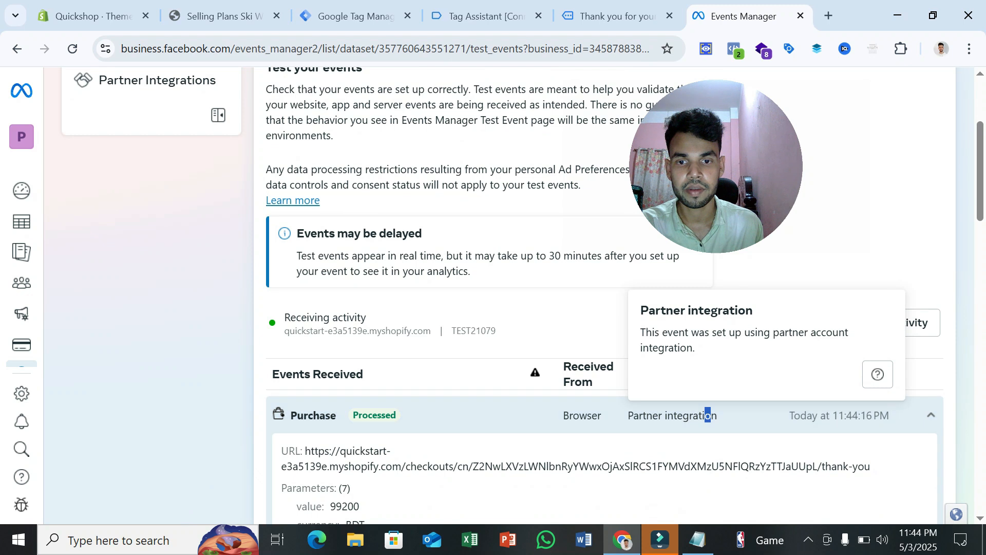
scroll(711, 475, "down", 1)
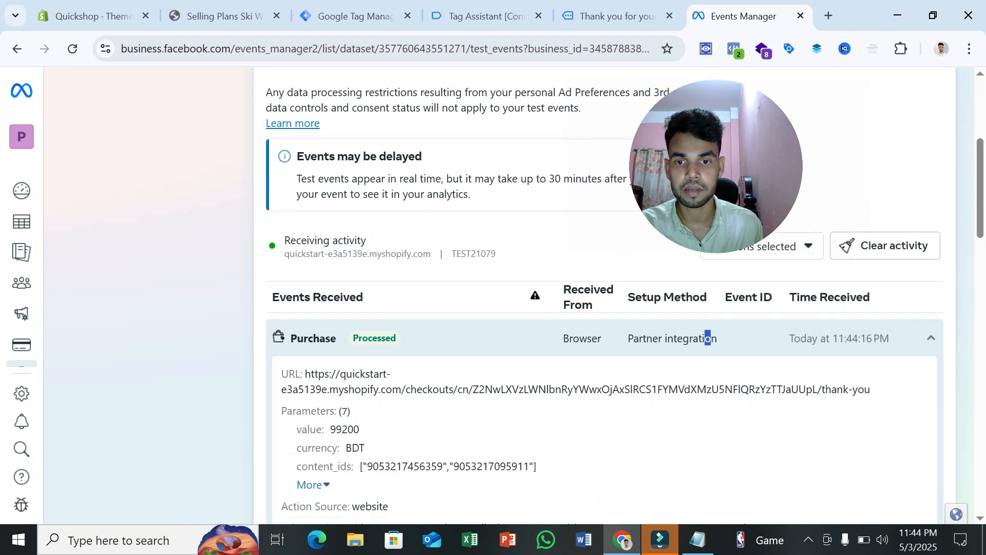
left_click(313, 484)
scroll(430, 440, "down", 1)
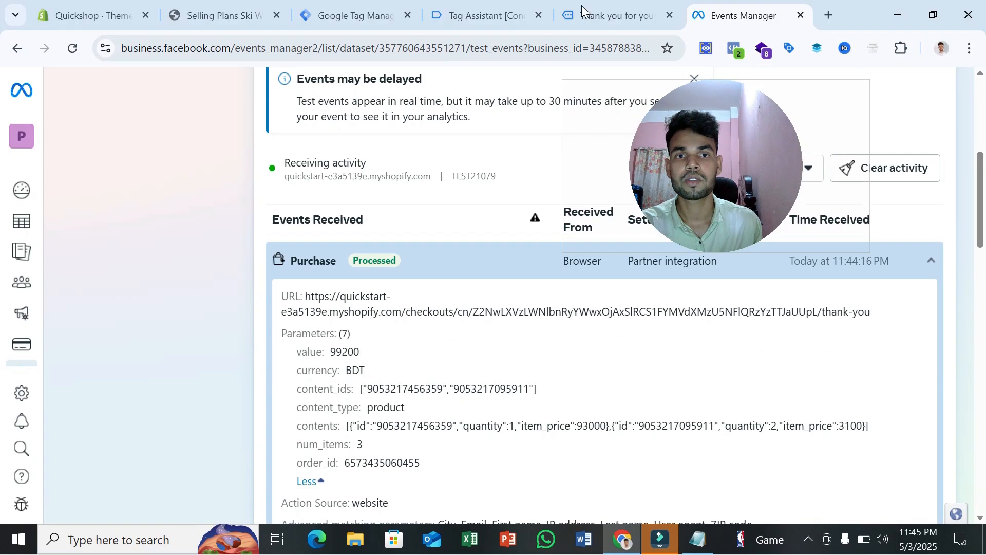
left_click(588, 5)
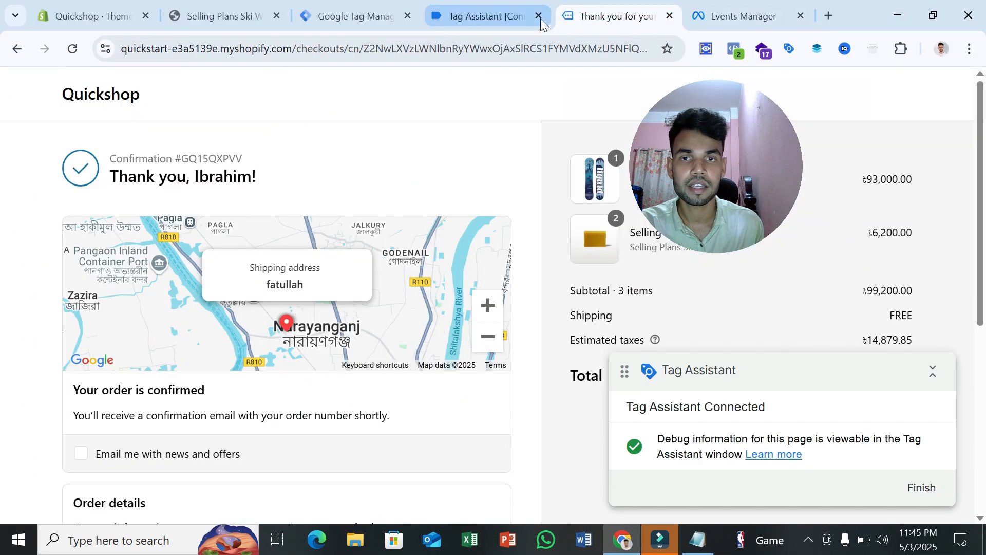